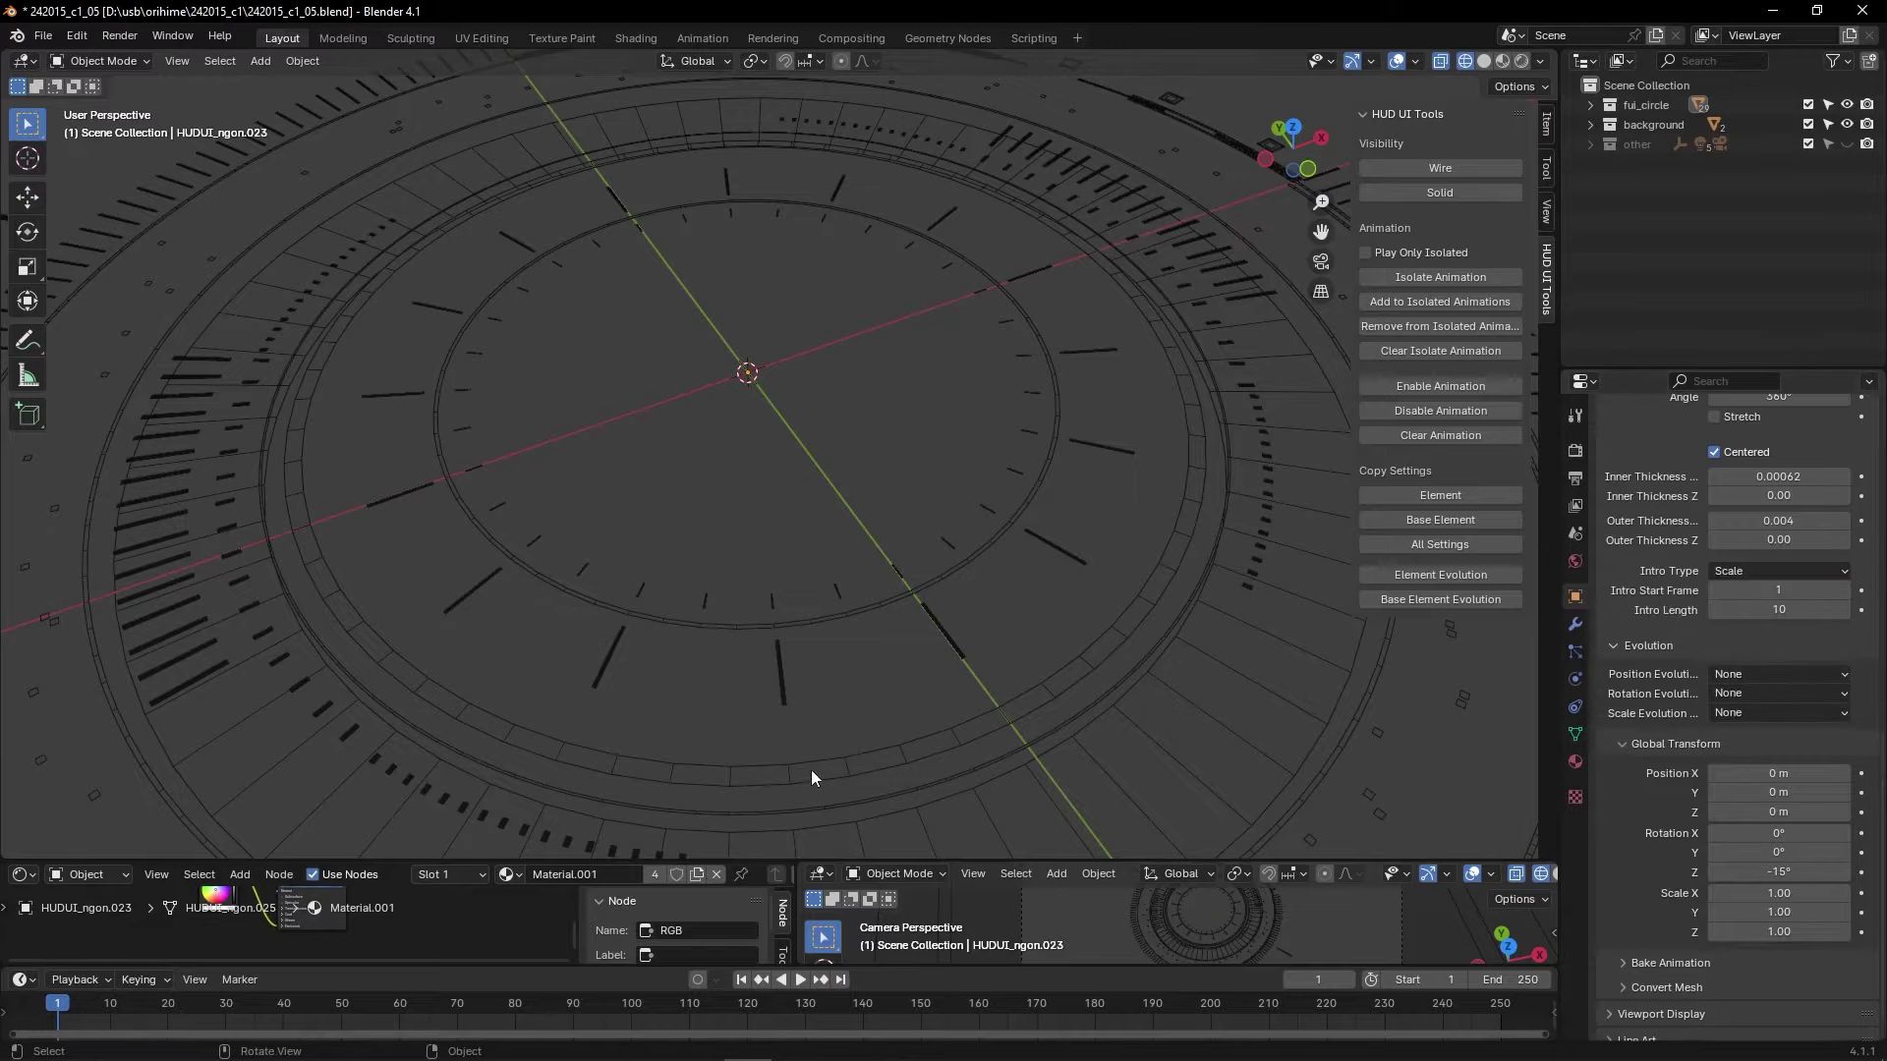
Set the intro length of the two central arc segments to 5 and preview the animation.
key("space")
key("space")
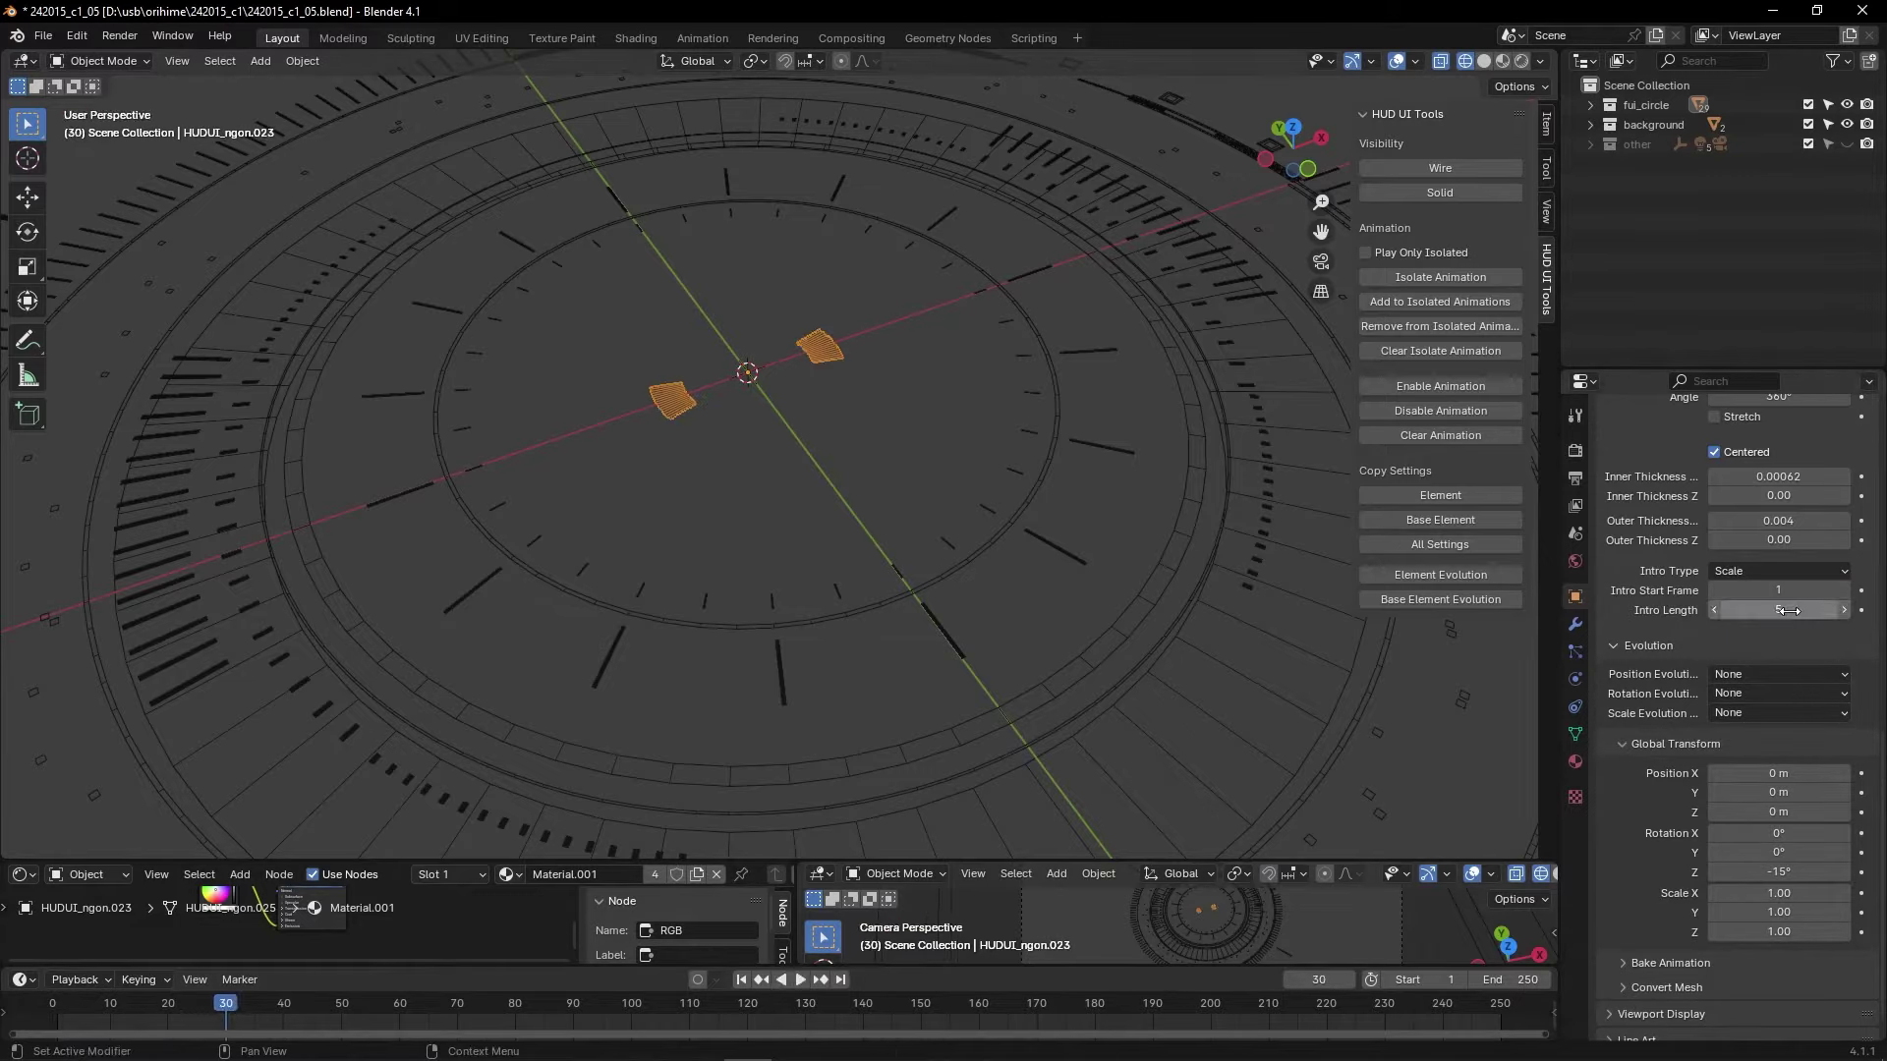
key("ctrl+z")
key("ctrl+z")
key("ctrl+z")
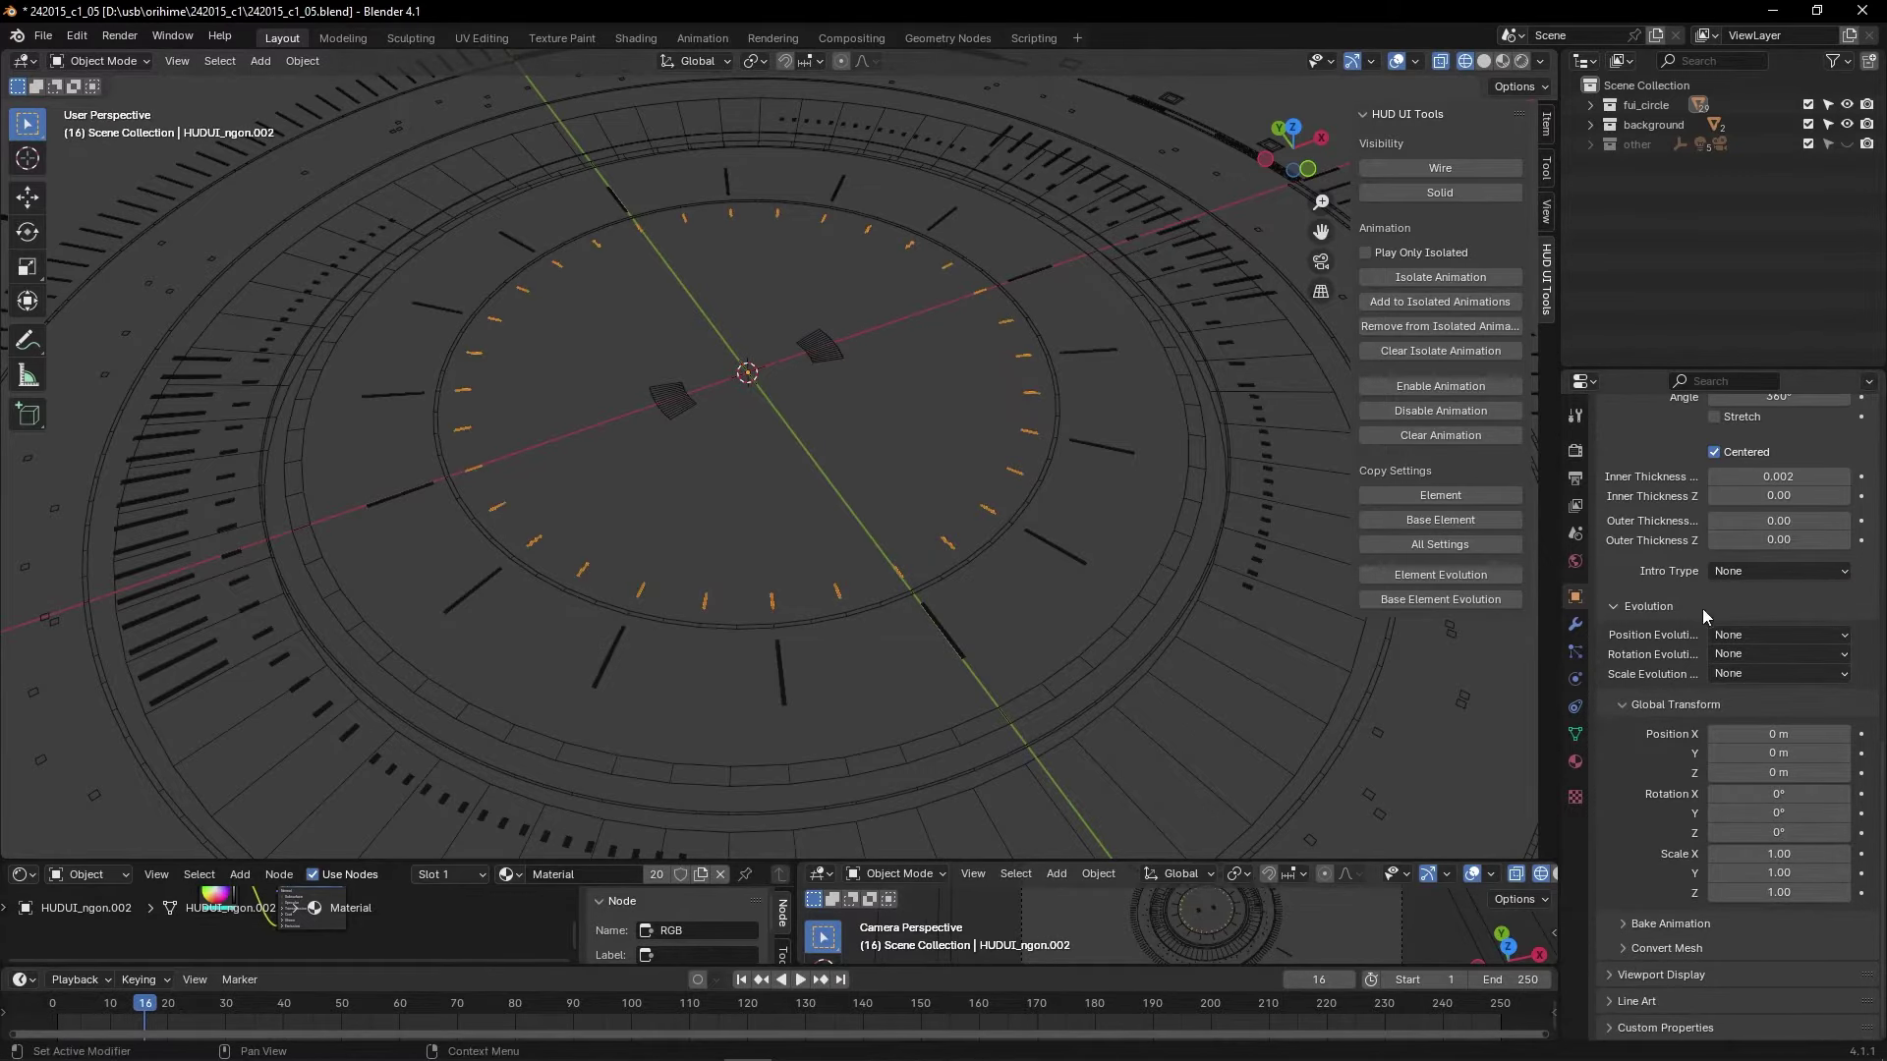
Set the inner tick ring's rotation evolution to Continue with a Z angle speed of 5° and preview the animation.
left_click(1748, 656)
left_click(1753, 699)
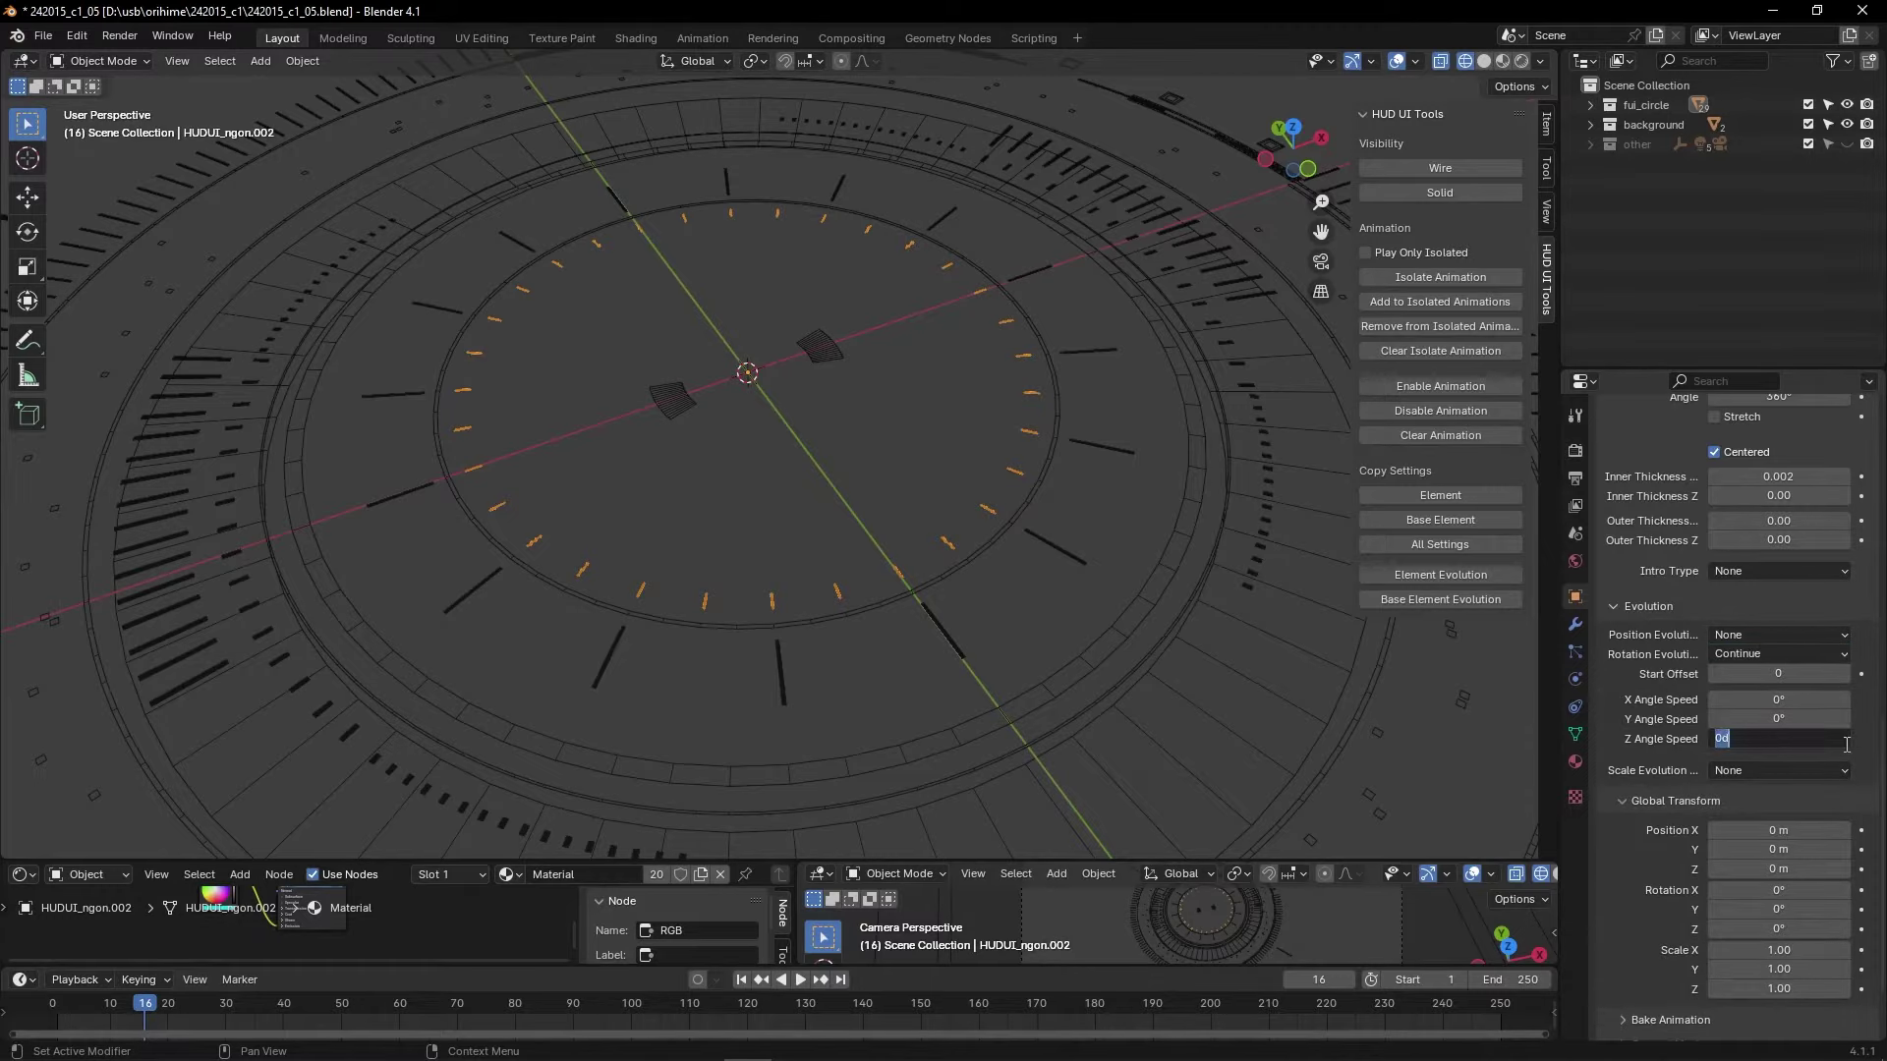
type("5")
key("Return")
key("space")
scroll(1846, 744, "up", 5)
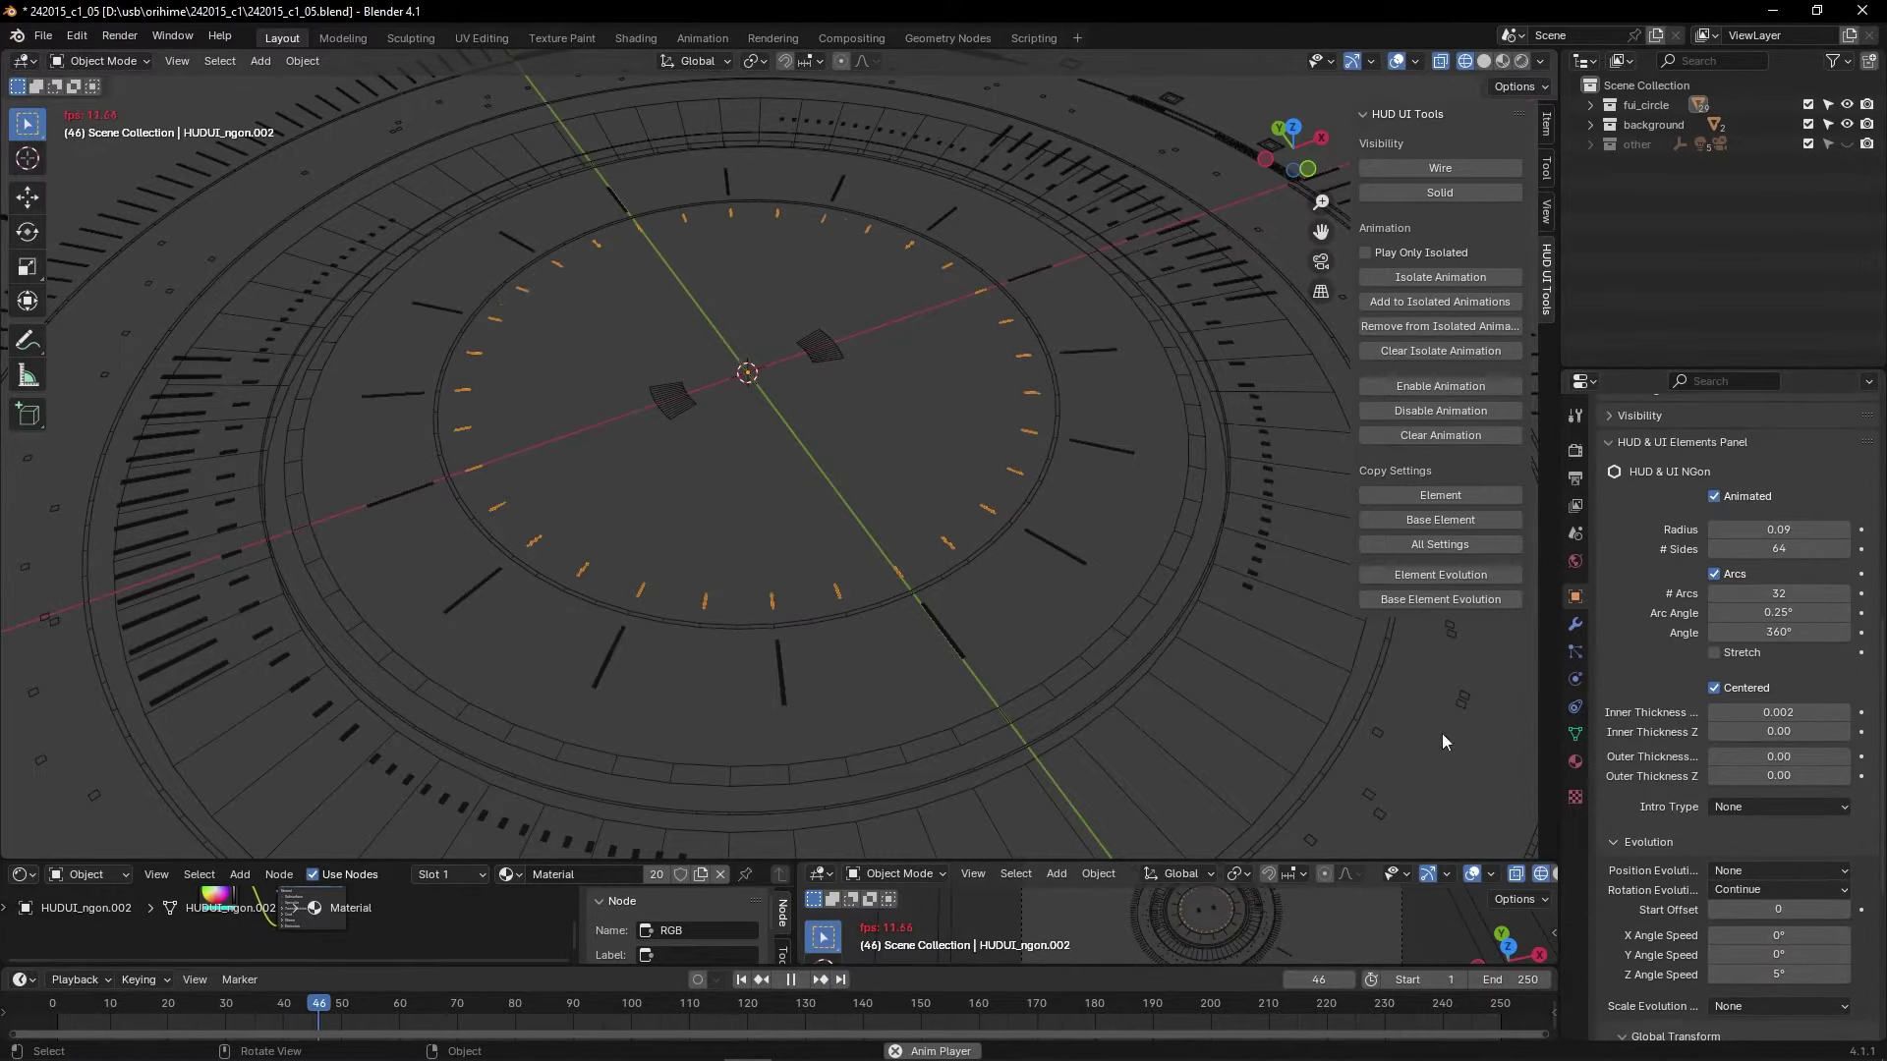
key("space")
Reduce the inner tick ring's Z angle speed to 1°, preview the rotation and return to the first frame.
scroll(1766, 739, "down", 6)
left_click(1766, 739)
type("1")
key("Return")
key("space")
key("space")
left_click(740, 982)
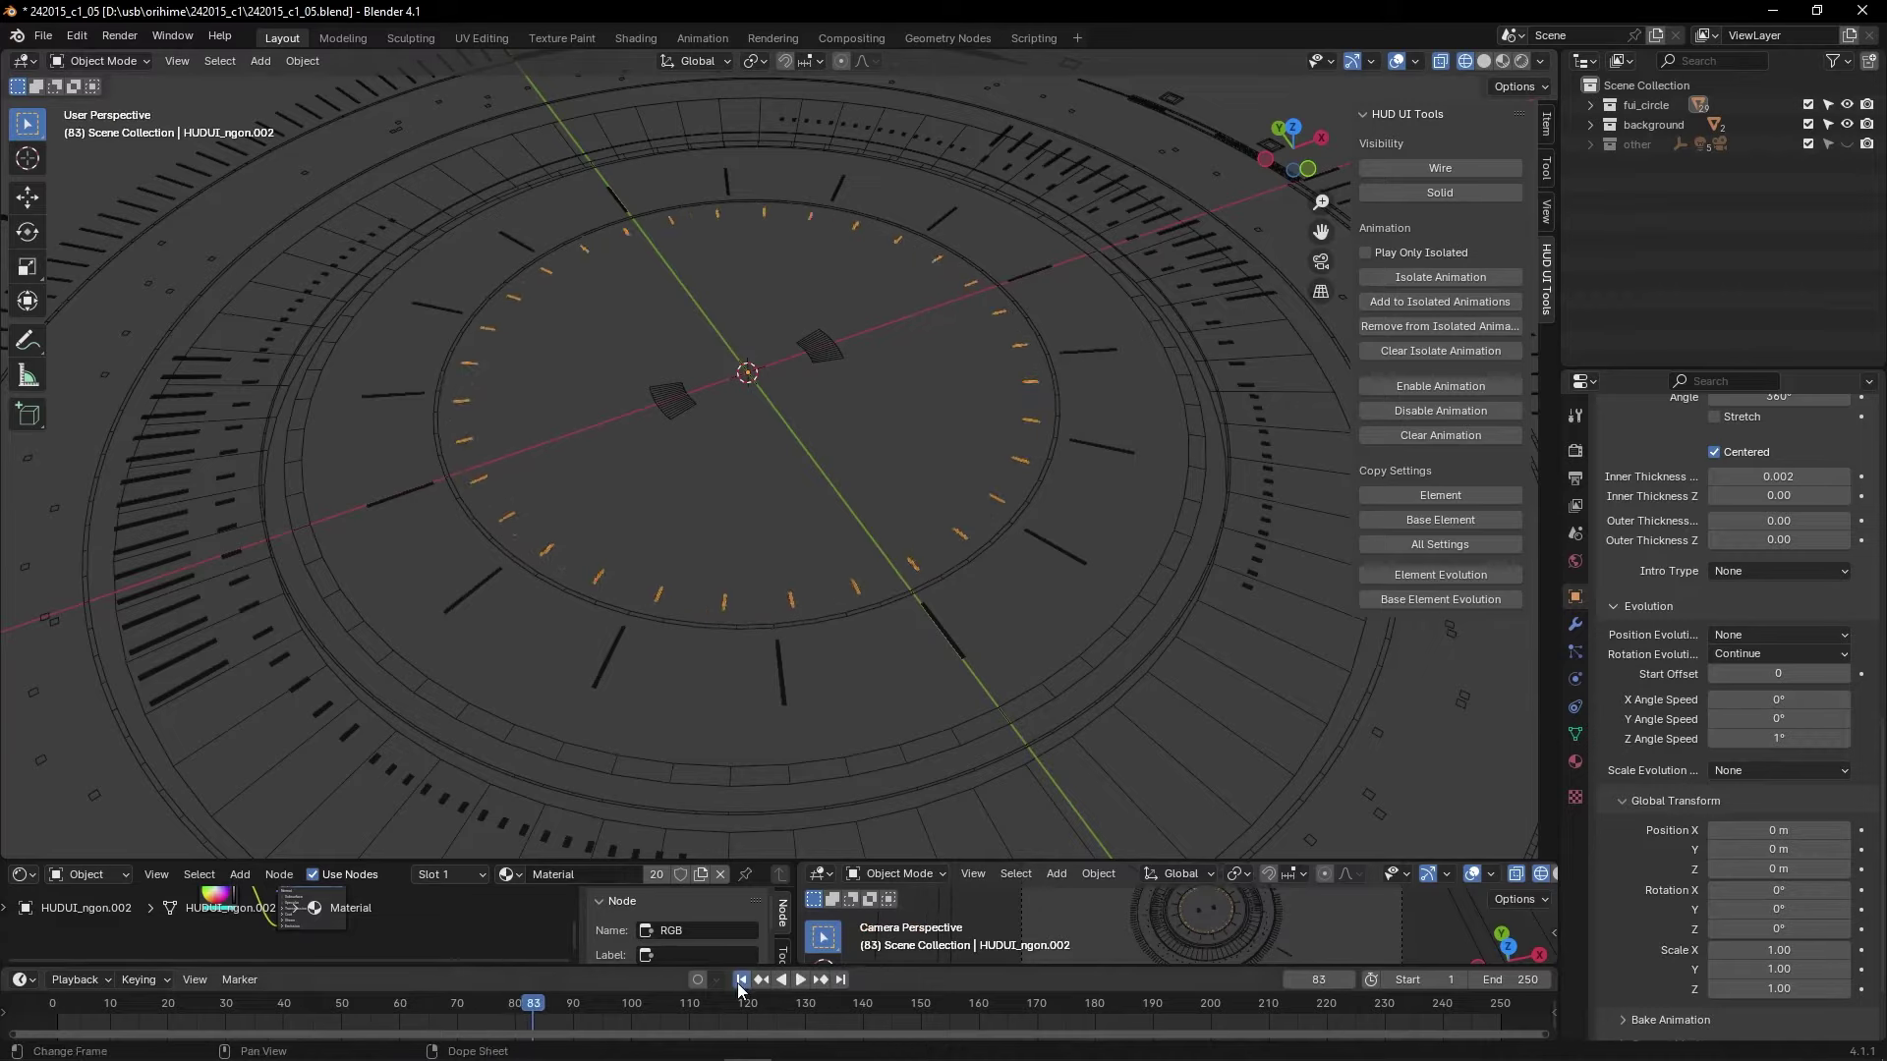
left_click(743, 979)
Give the inner circle outline around the small ticks a Radius intro and preview it.
left_click(1052, 490)
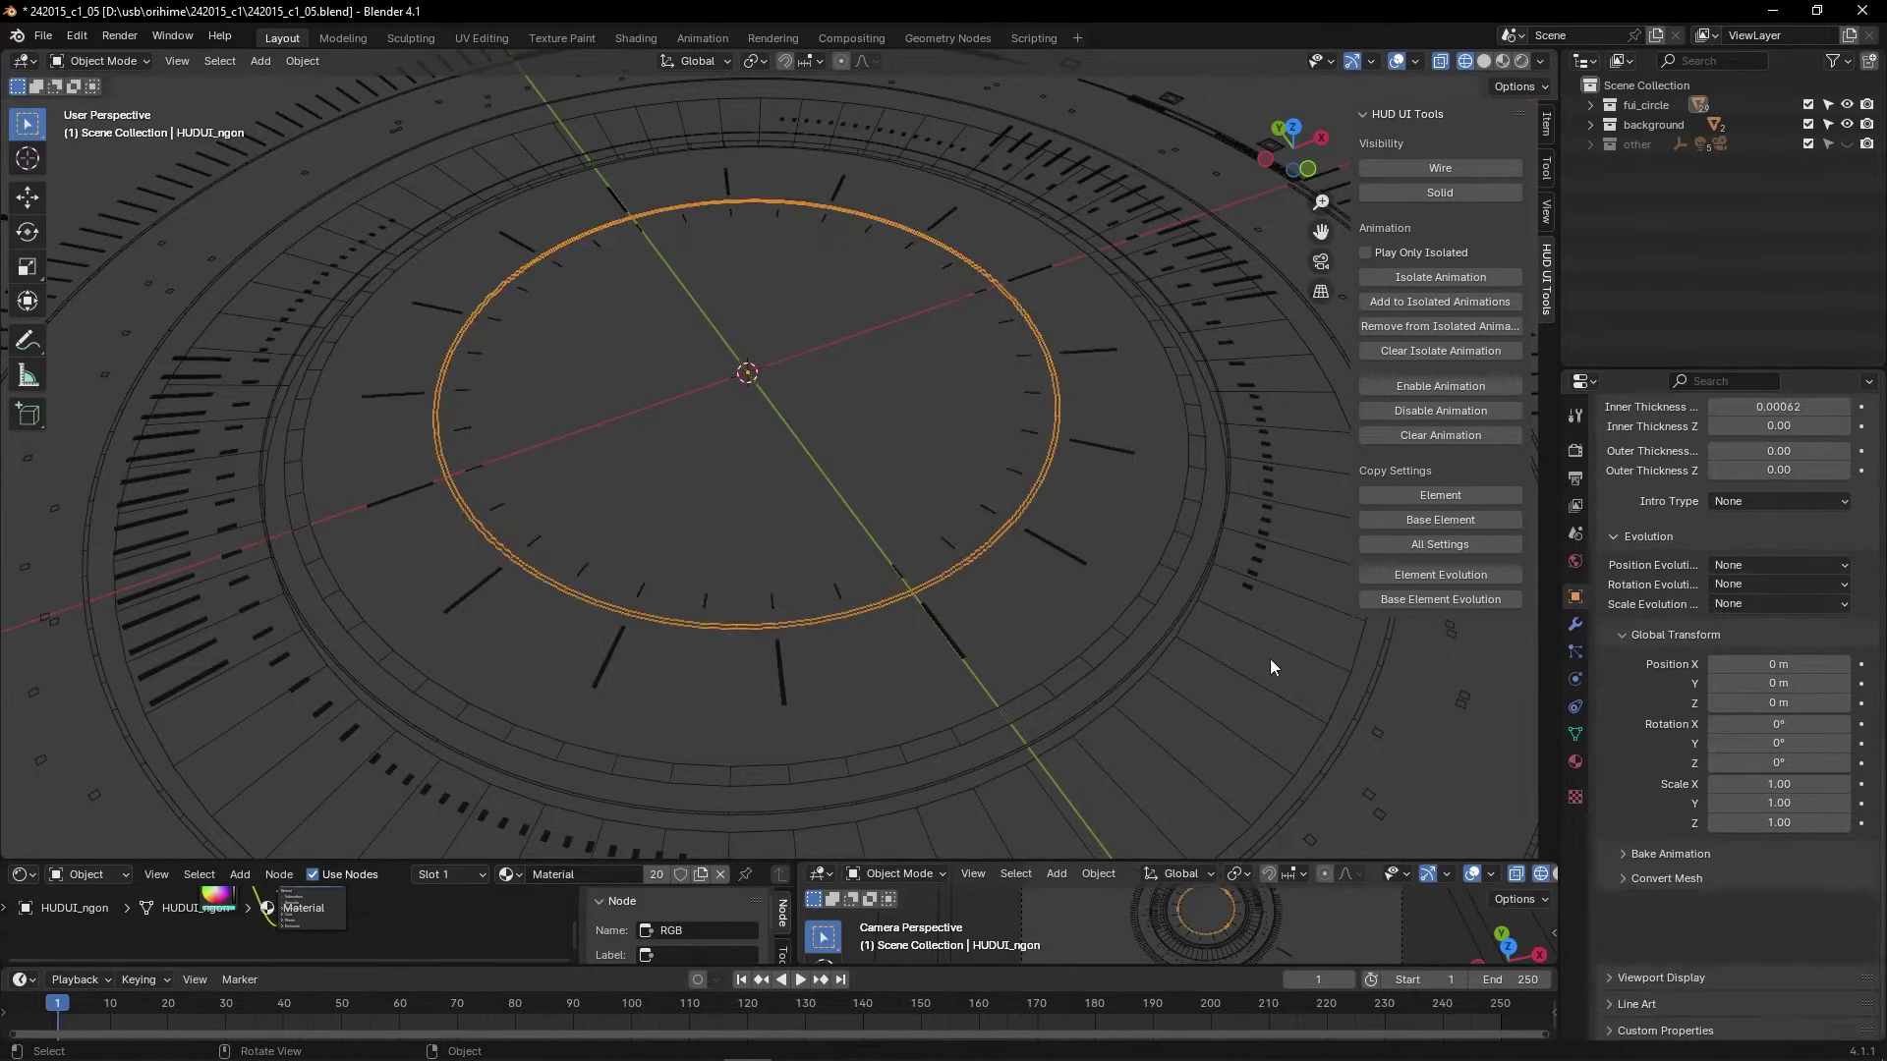
scroll(1743, 706, "up", 5)
scroll(1701, 590, "down", 3)
left_click(1737, 571)
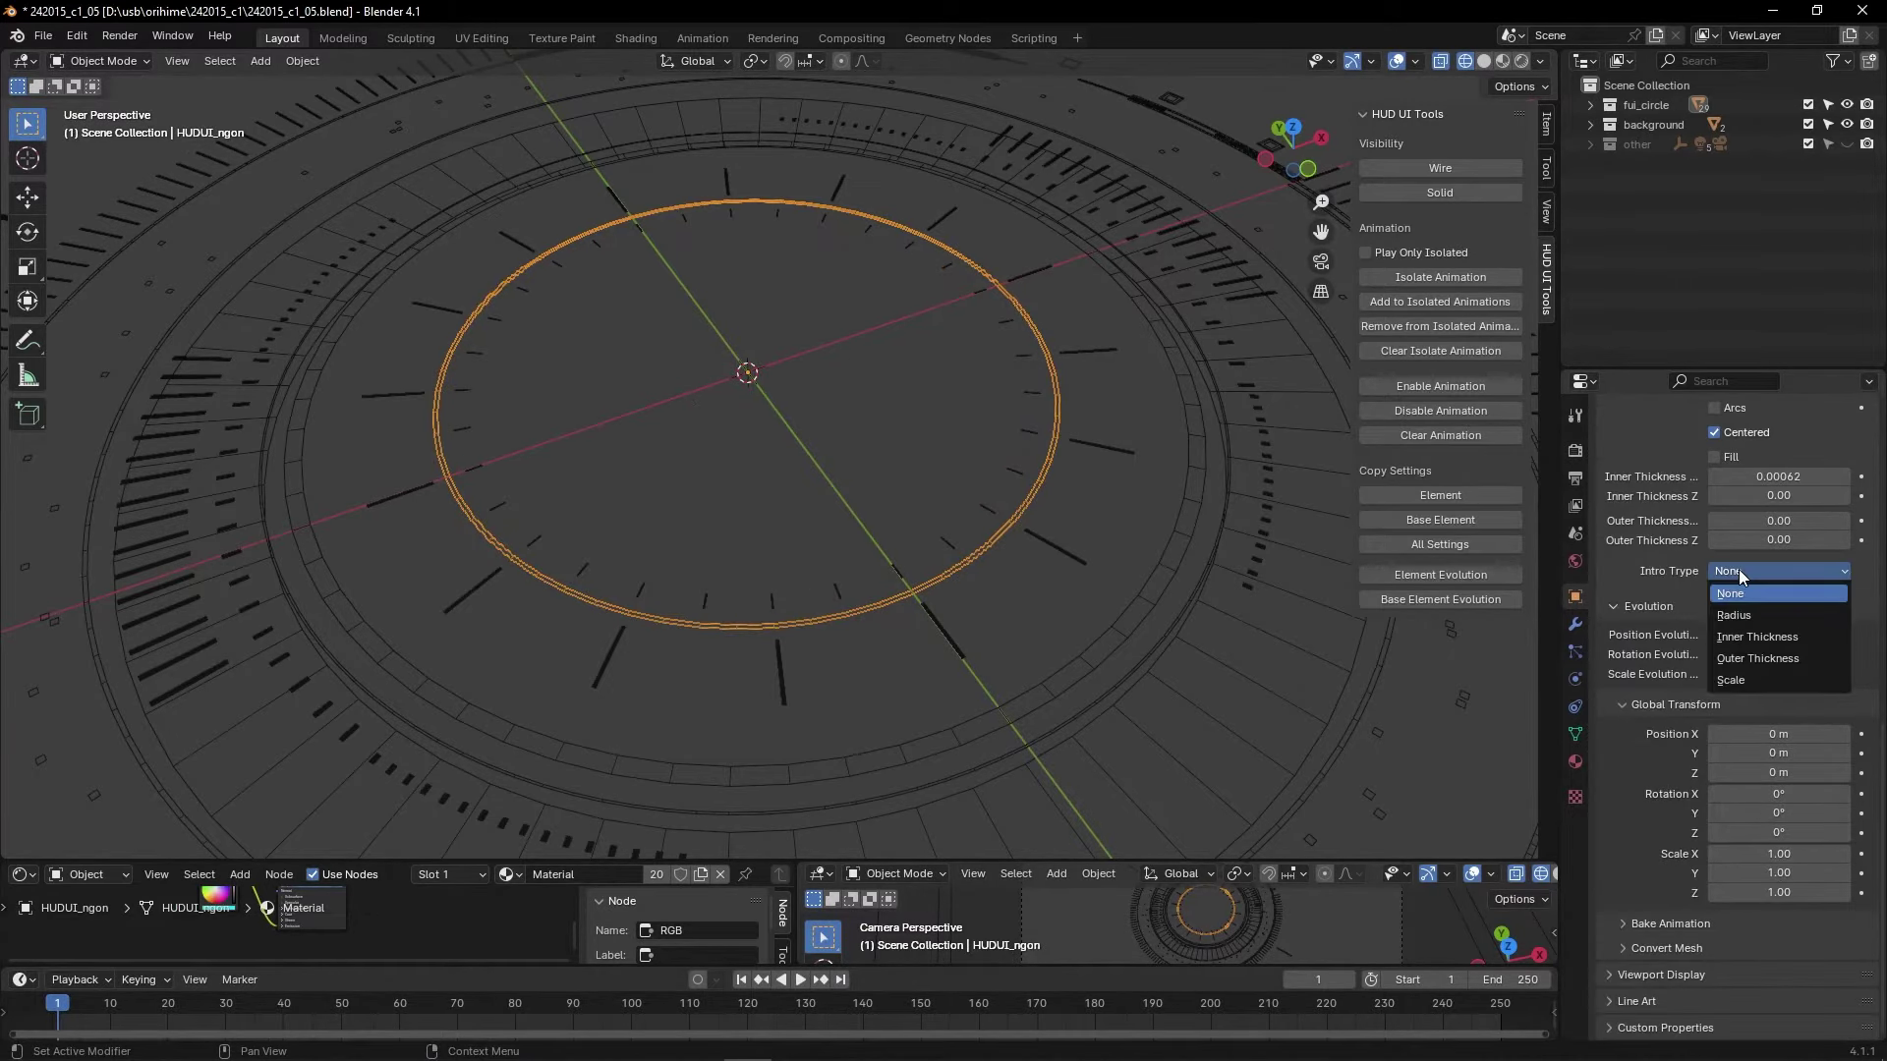
left_click(1758, 614)
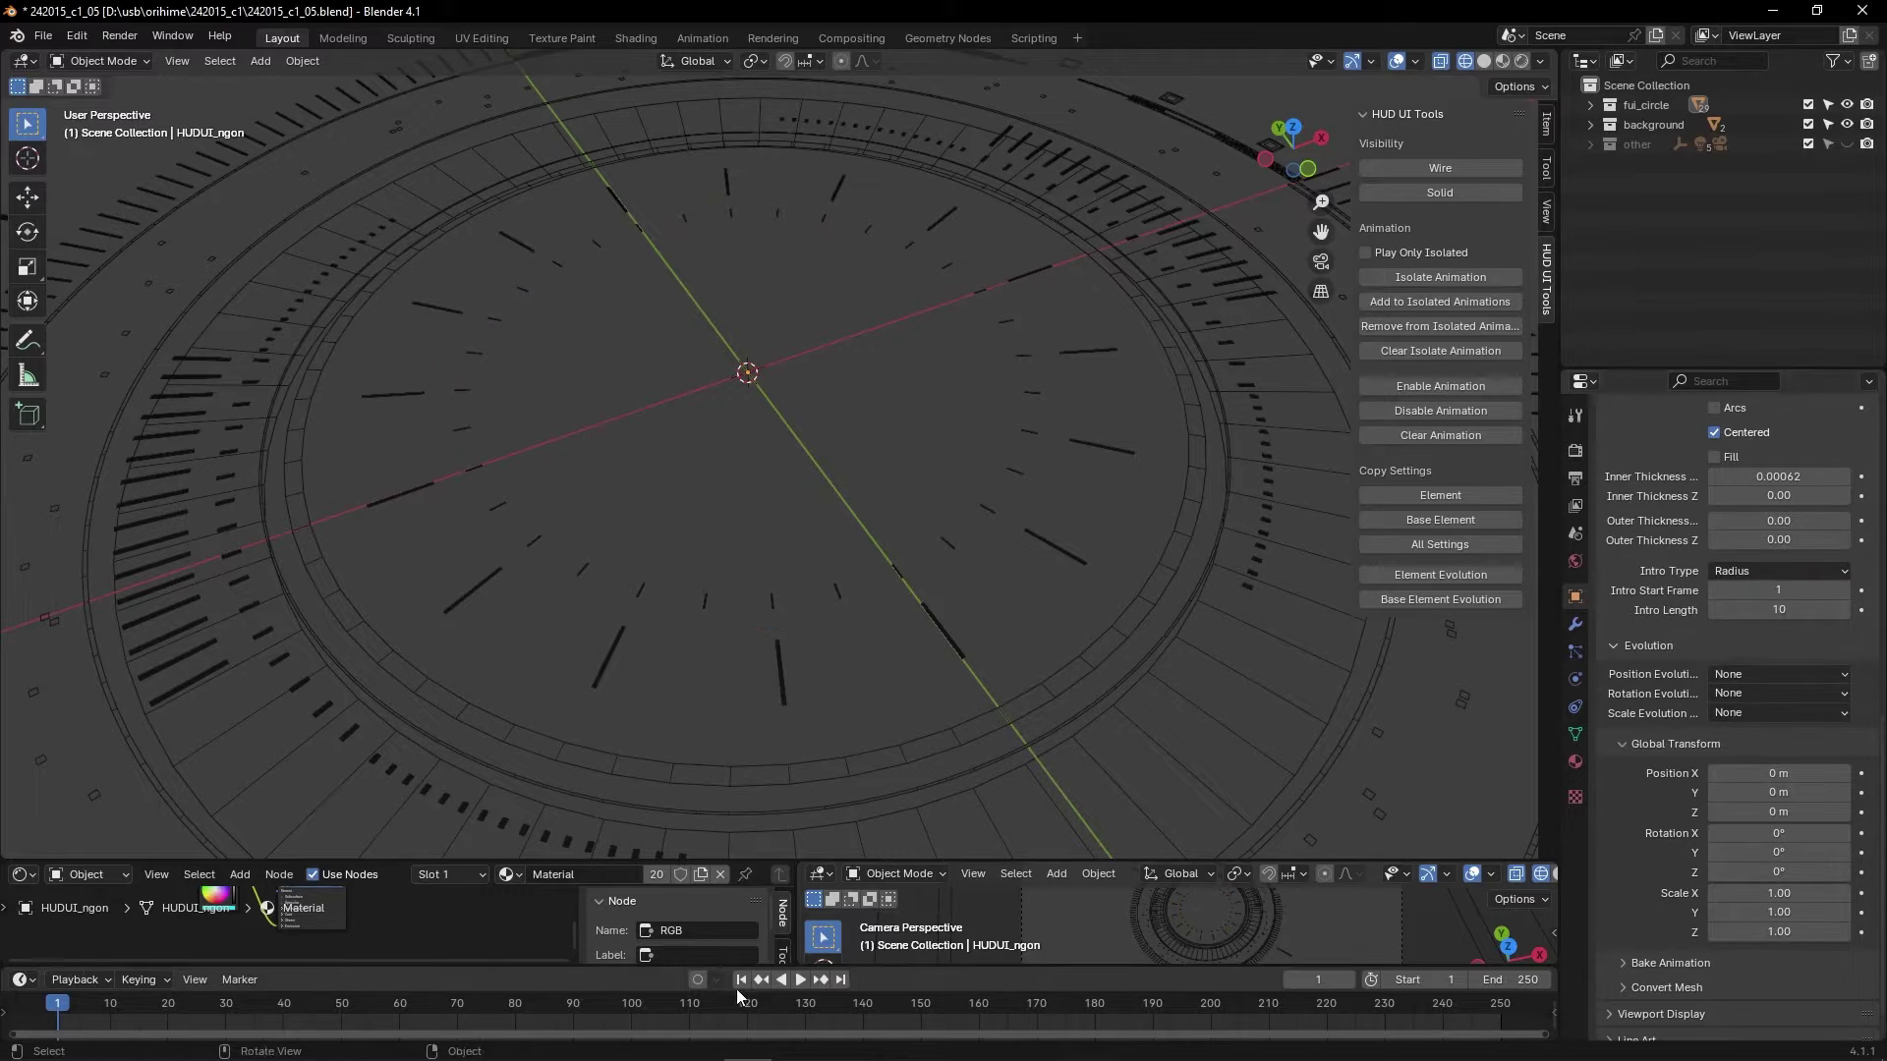
key("space")
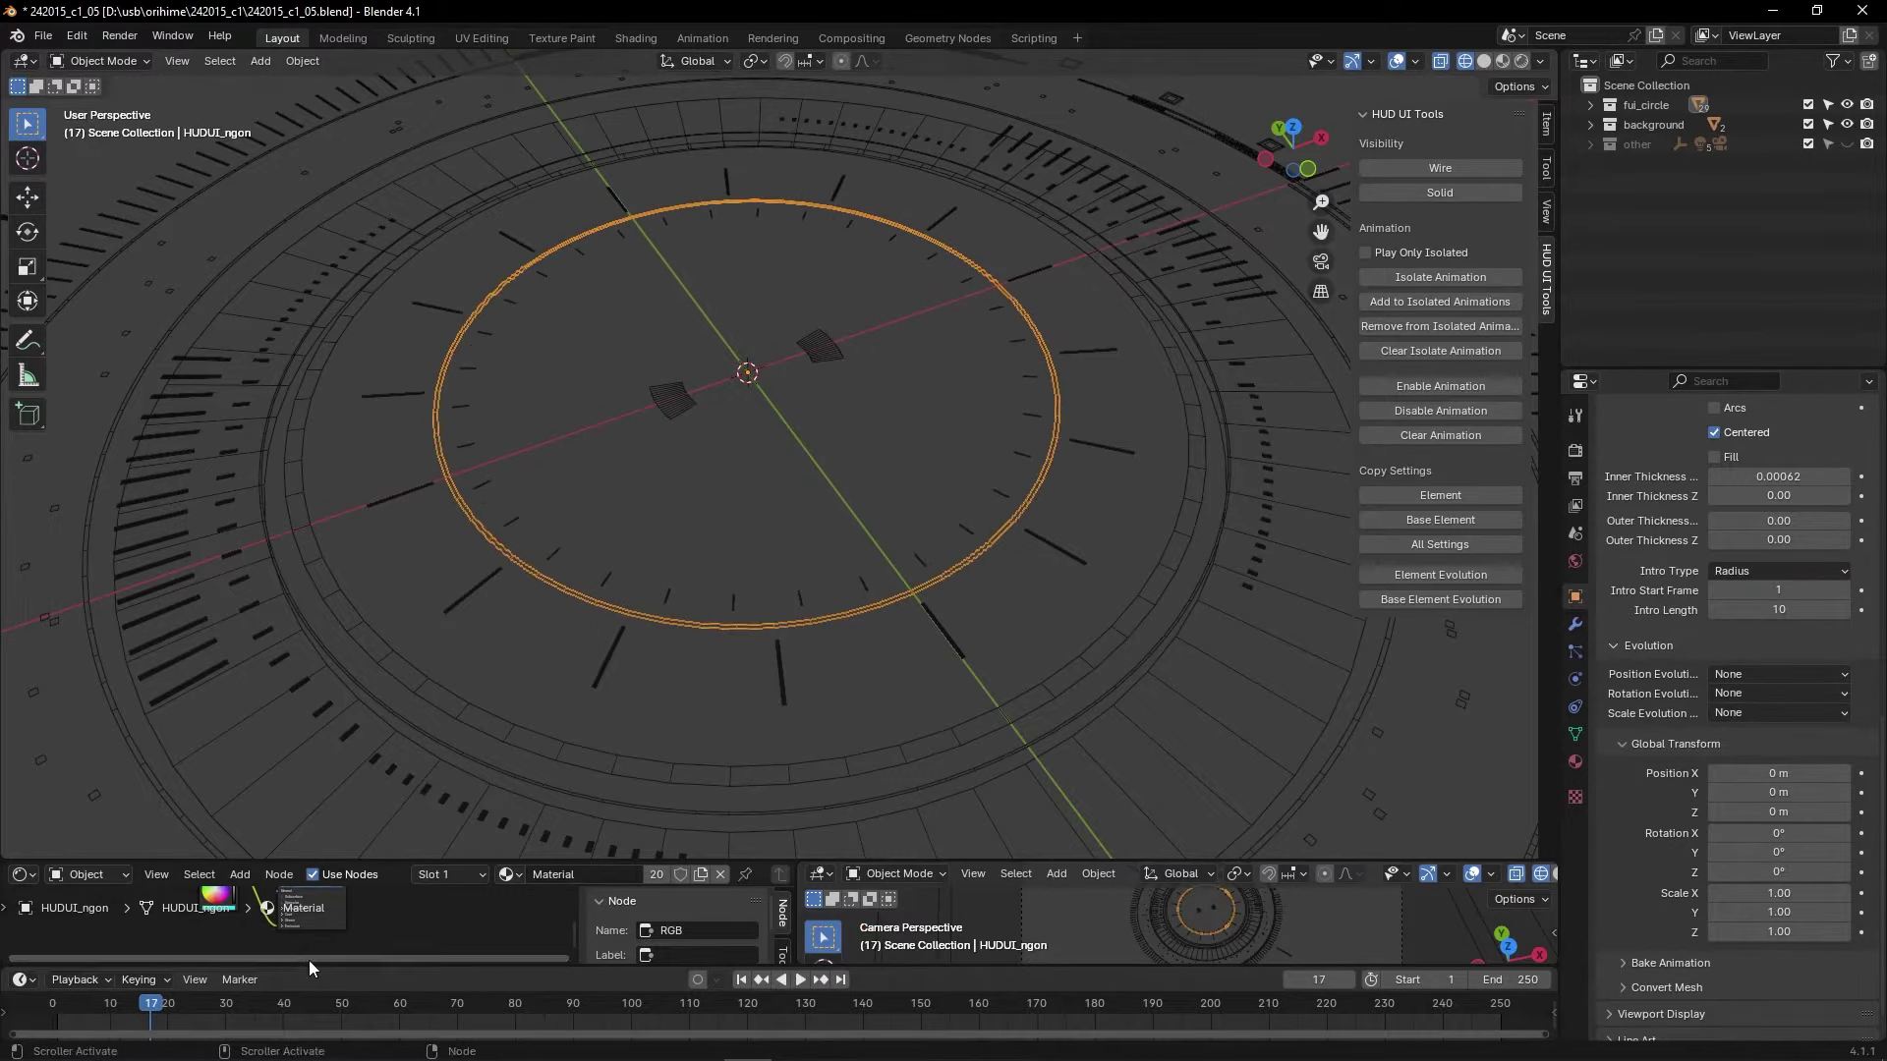
key("space")
Set the inner circle outline's intro start frame to 5 and step forward through the animation.
left_click(1778, 587)
type("5")
key("Return")
key("Right")
key("Right")
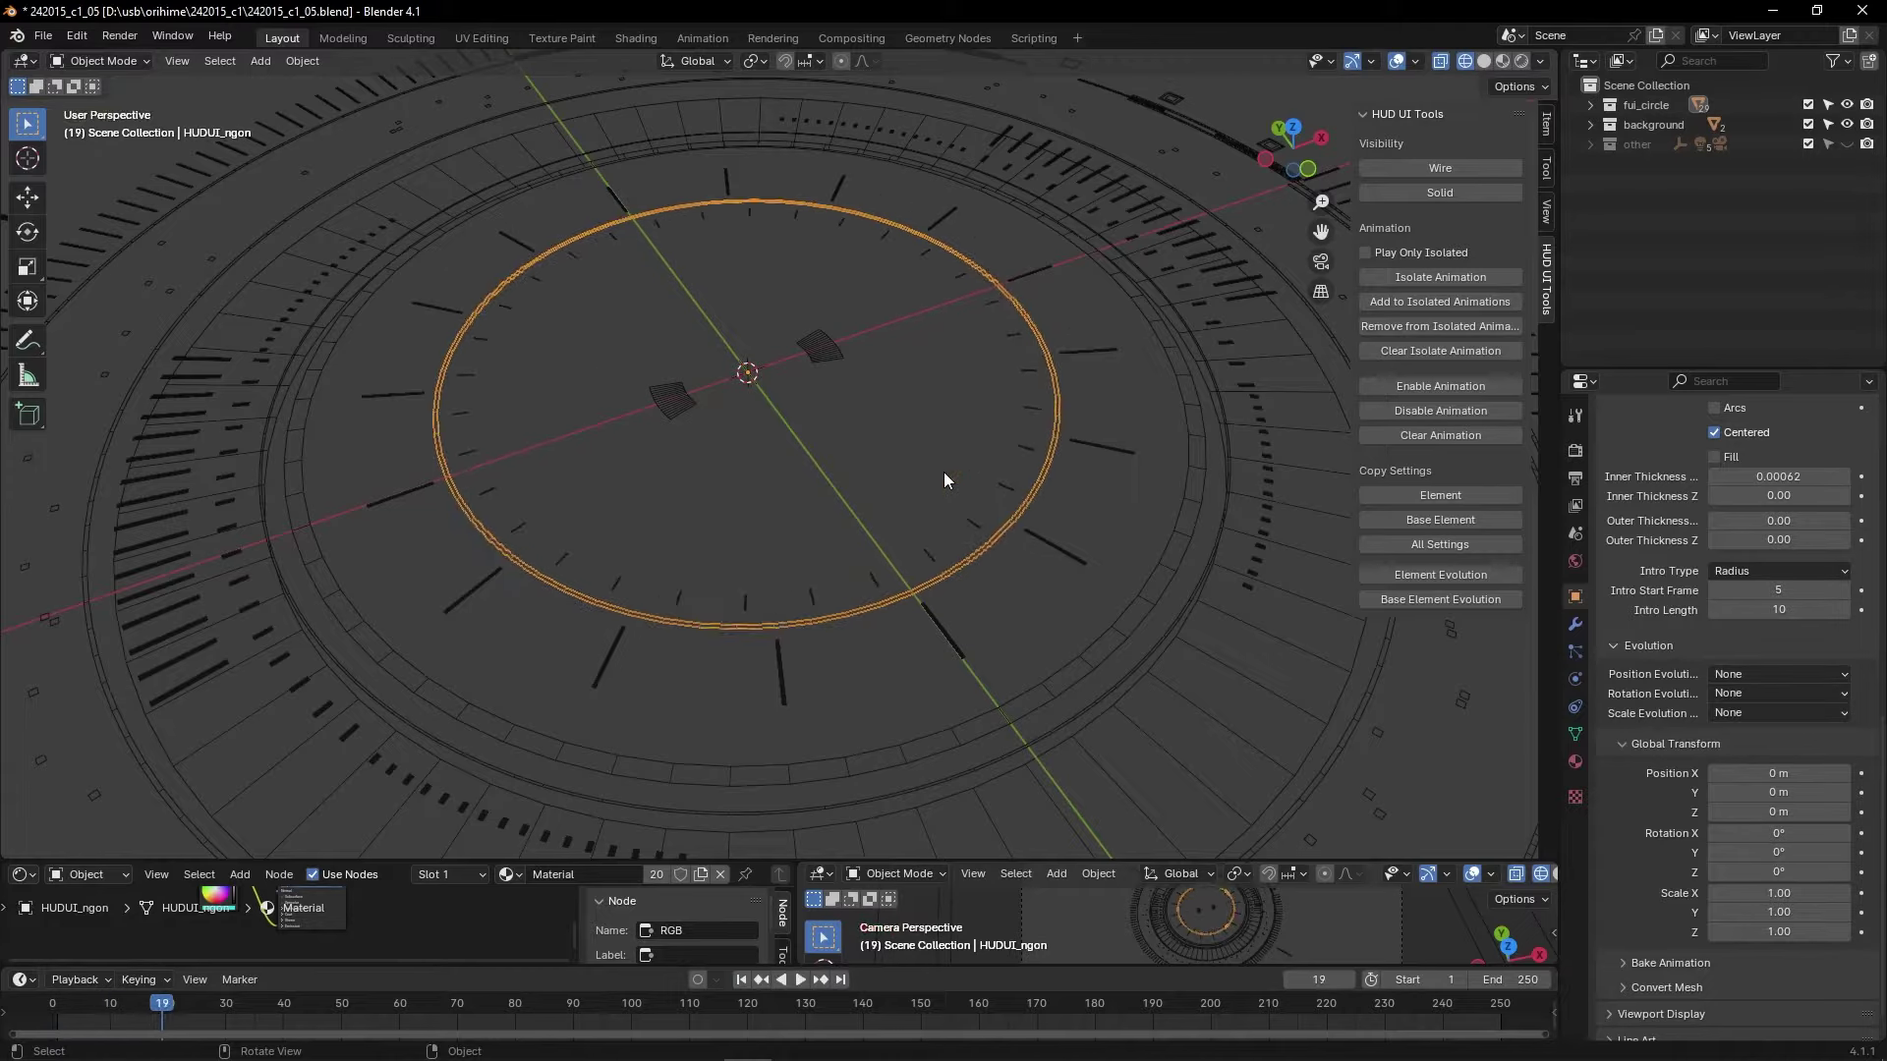
Give the inner tick ring an Inner Thickness intro with start frame 15 and length 5.
left_click(1033, 409)
scroll(1796, 688, "down", 4)
left_click(1753, 483)
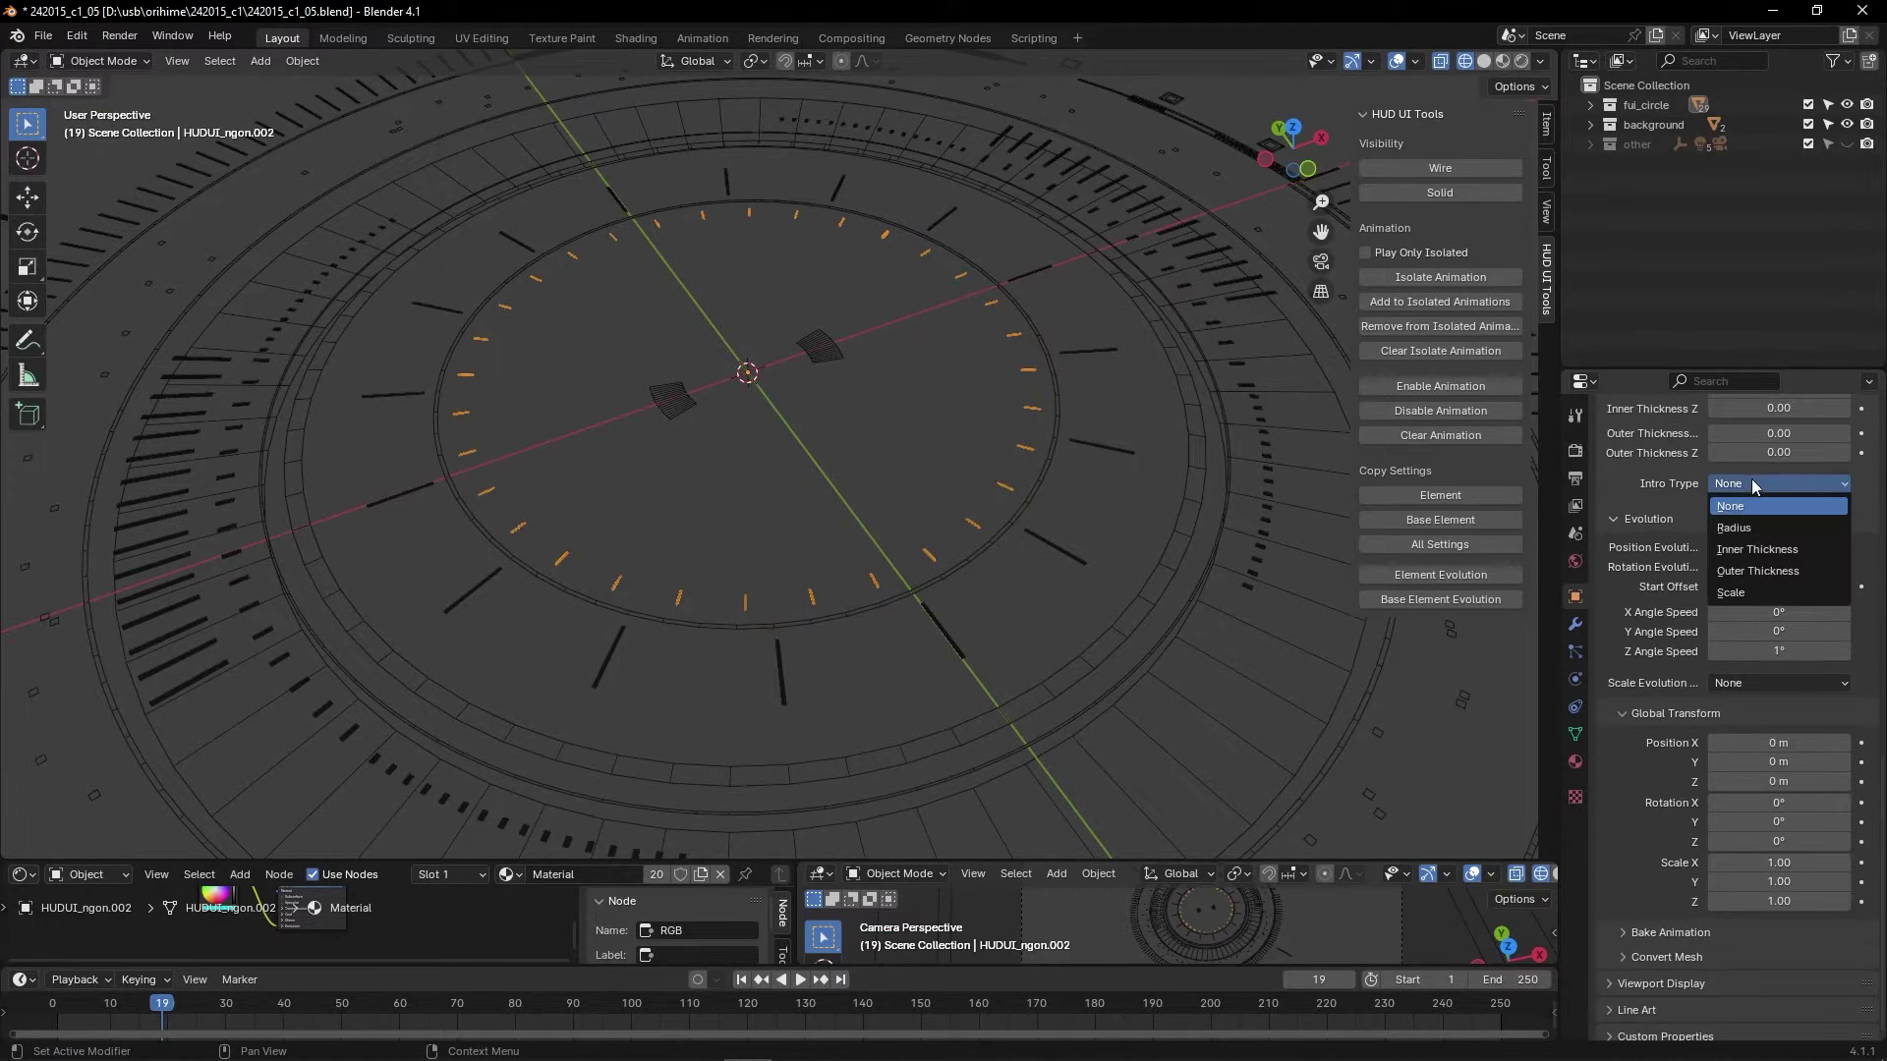
left_click(1758, 550)
scroll(1759, 560, "up", 2)
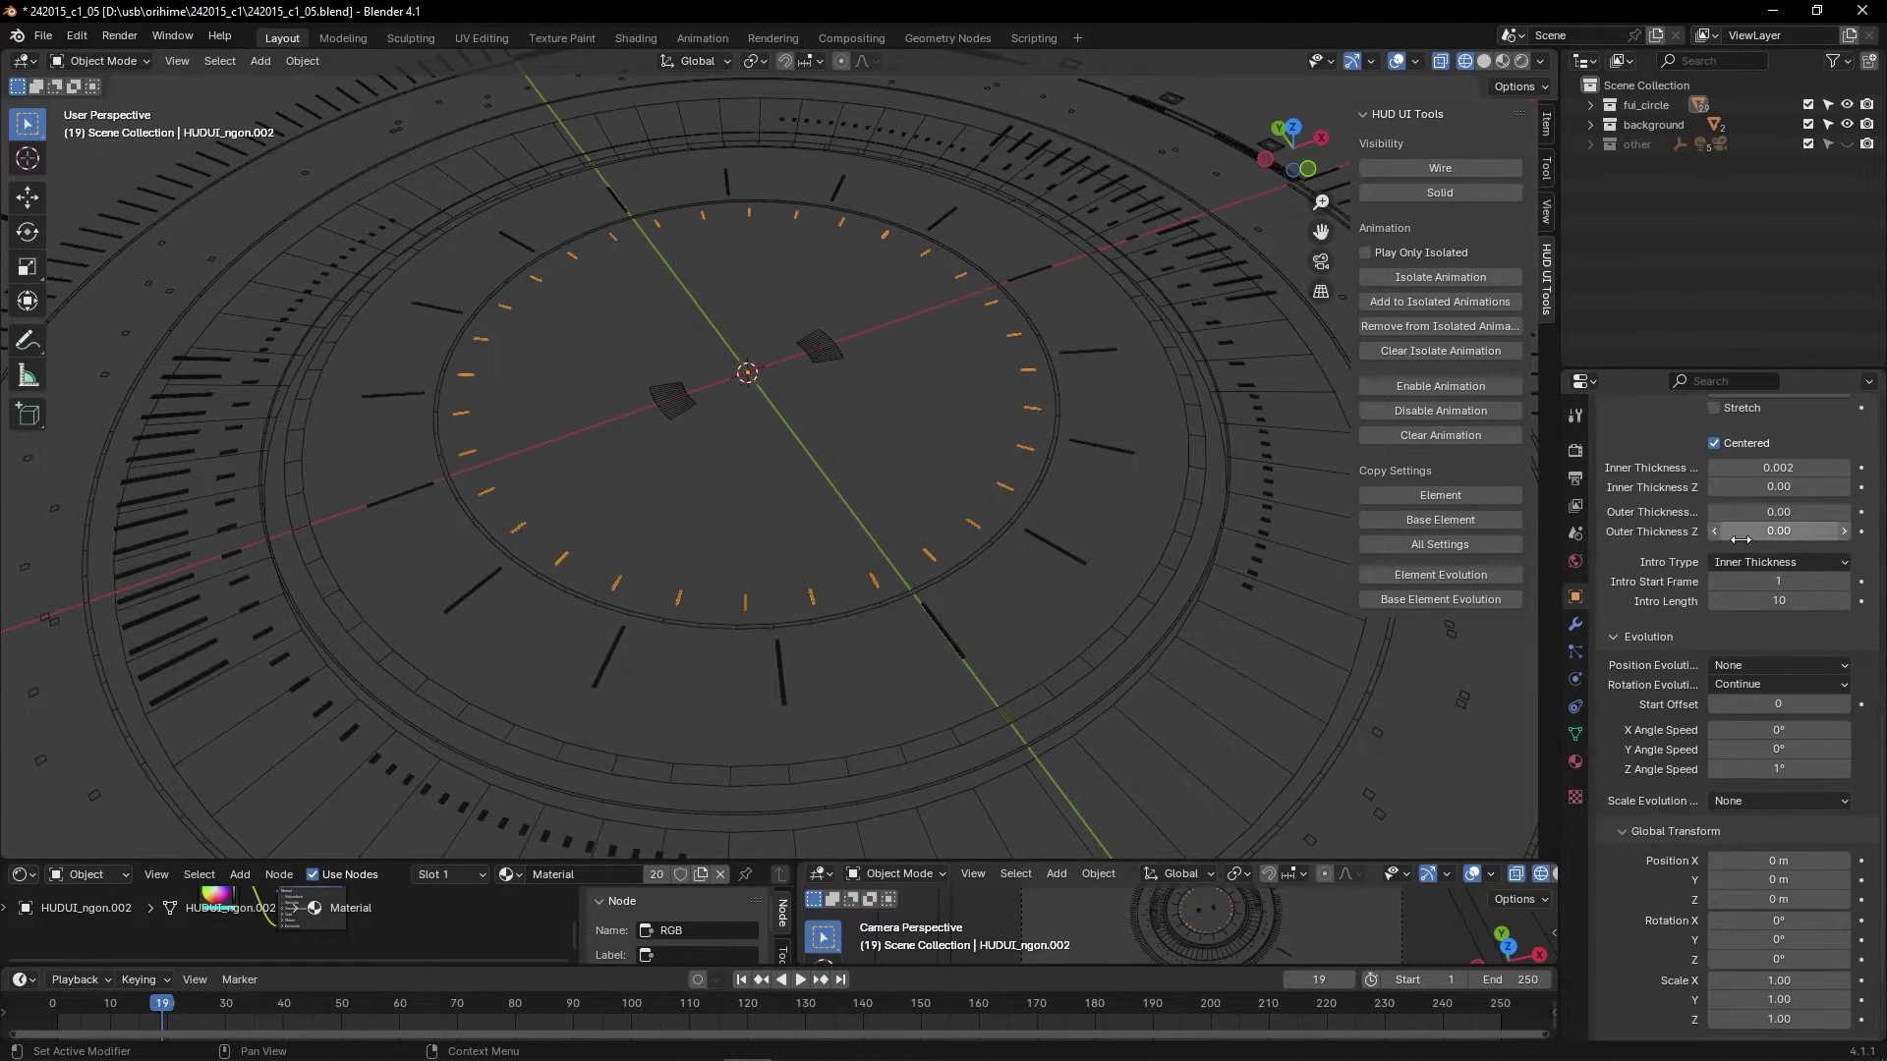
left_click(1778, 580)
type("15")
key("Return")
Step back and forth through the frames to examine how the inner ticks' intro plays.
key("Left")
key("Left")
key("Left")
key("Left")
key("Right")
key("Right")
key("Right")
key("Right")
key("Right")
key("Right")
key("Right")
key("Right")
key("Right")
key("Right")
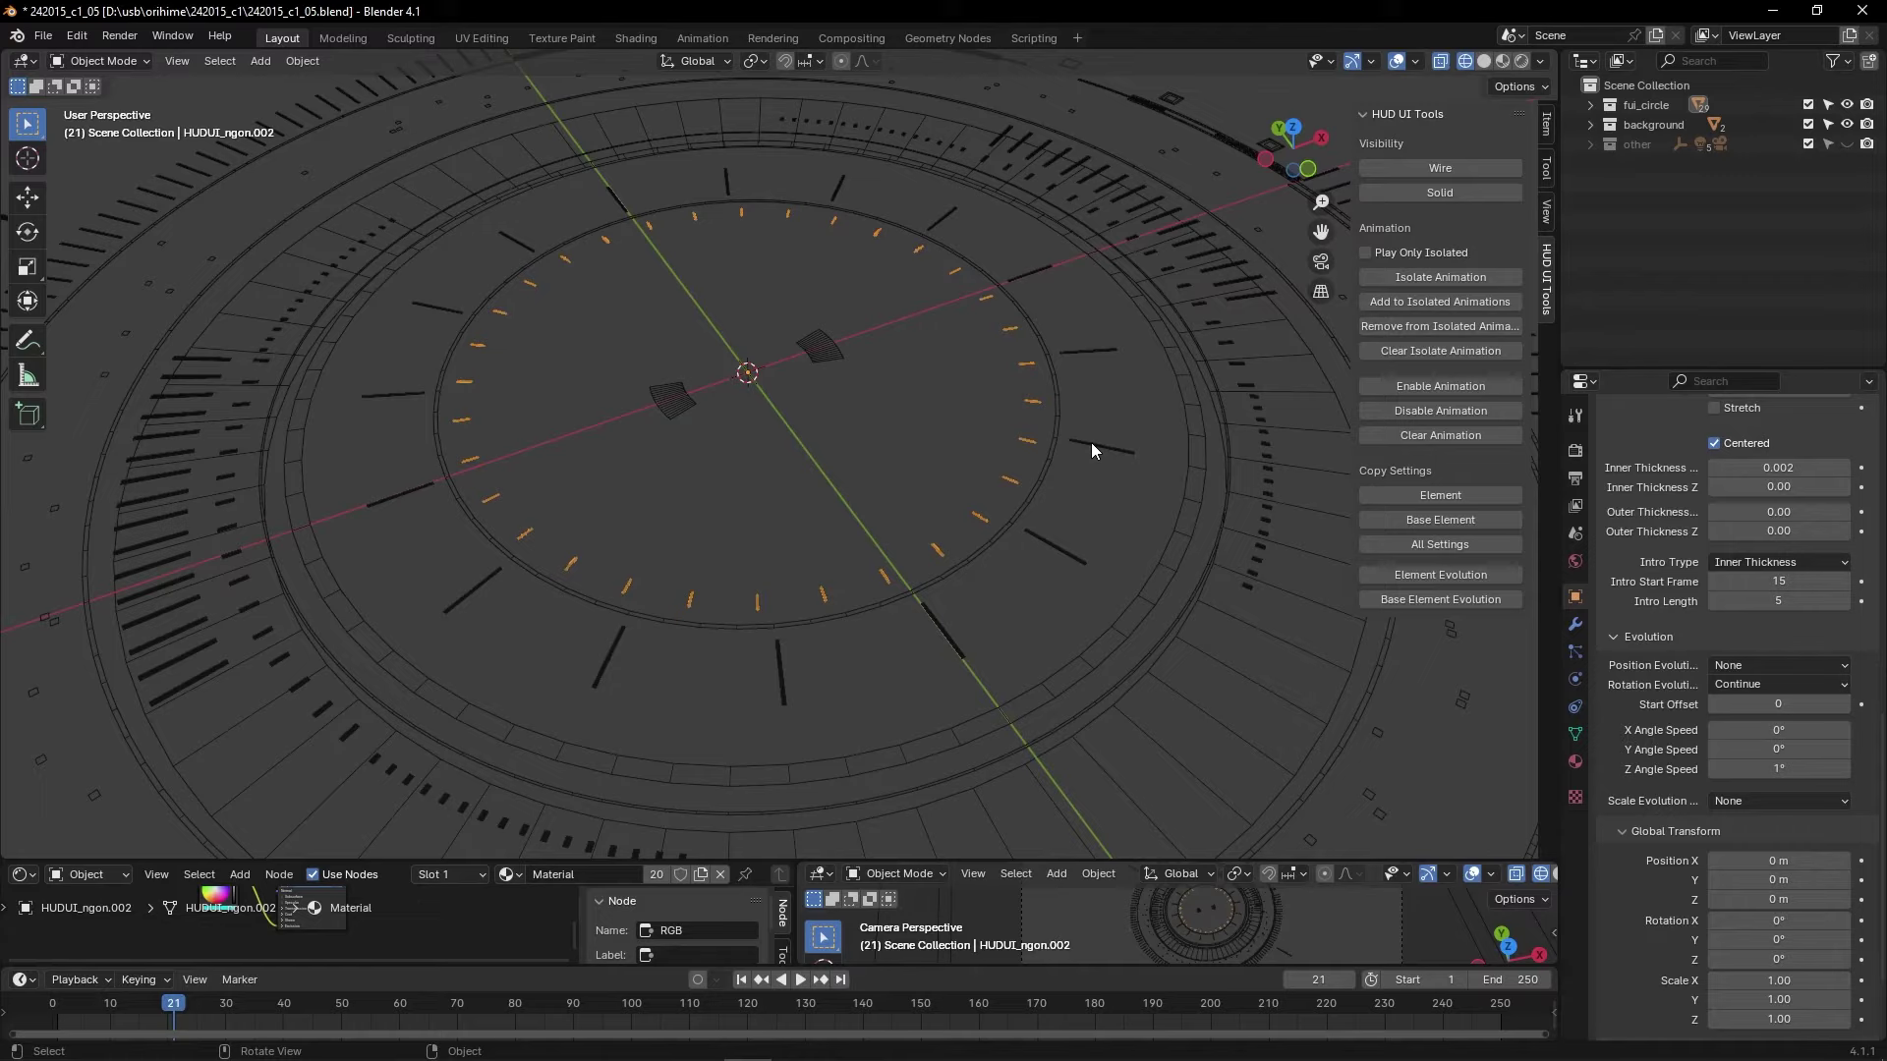
Set the intro type of the ring of 16 long ticks to Inner Thickness.
left_click(1091, 444)
scroll(1744, 649, "up", 3)
left_click(1744, 651)
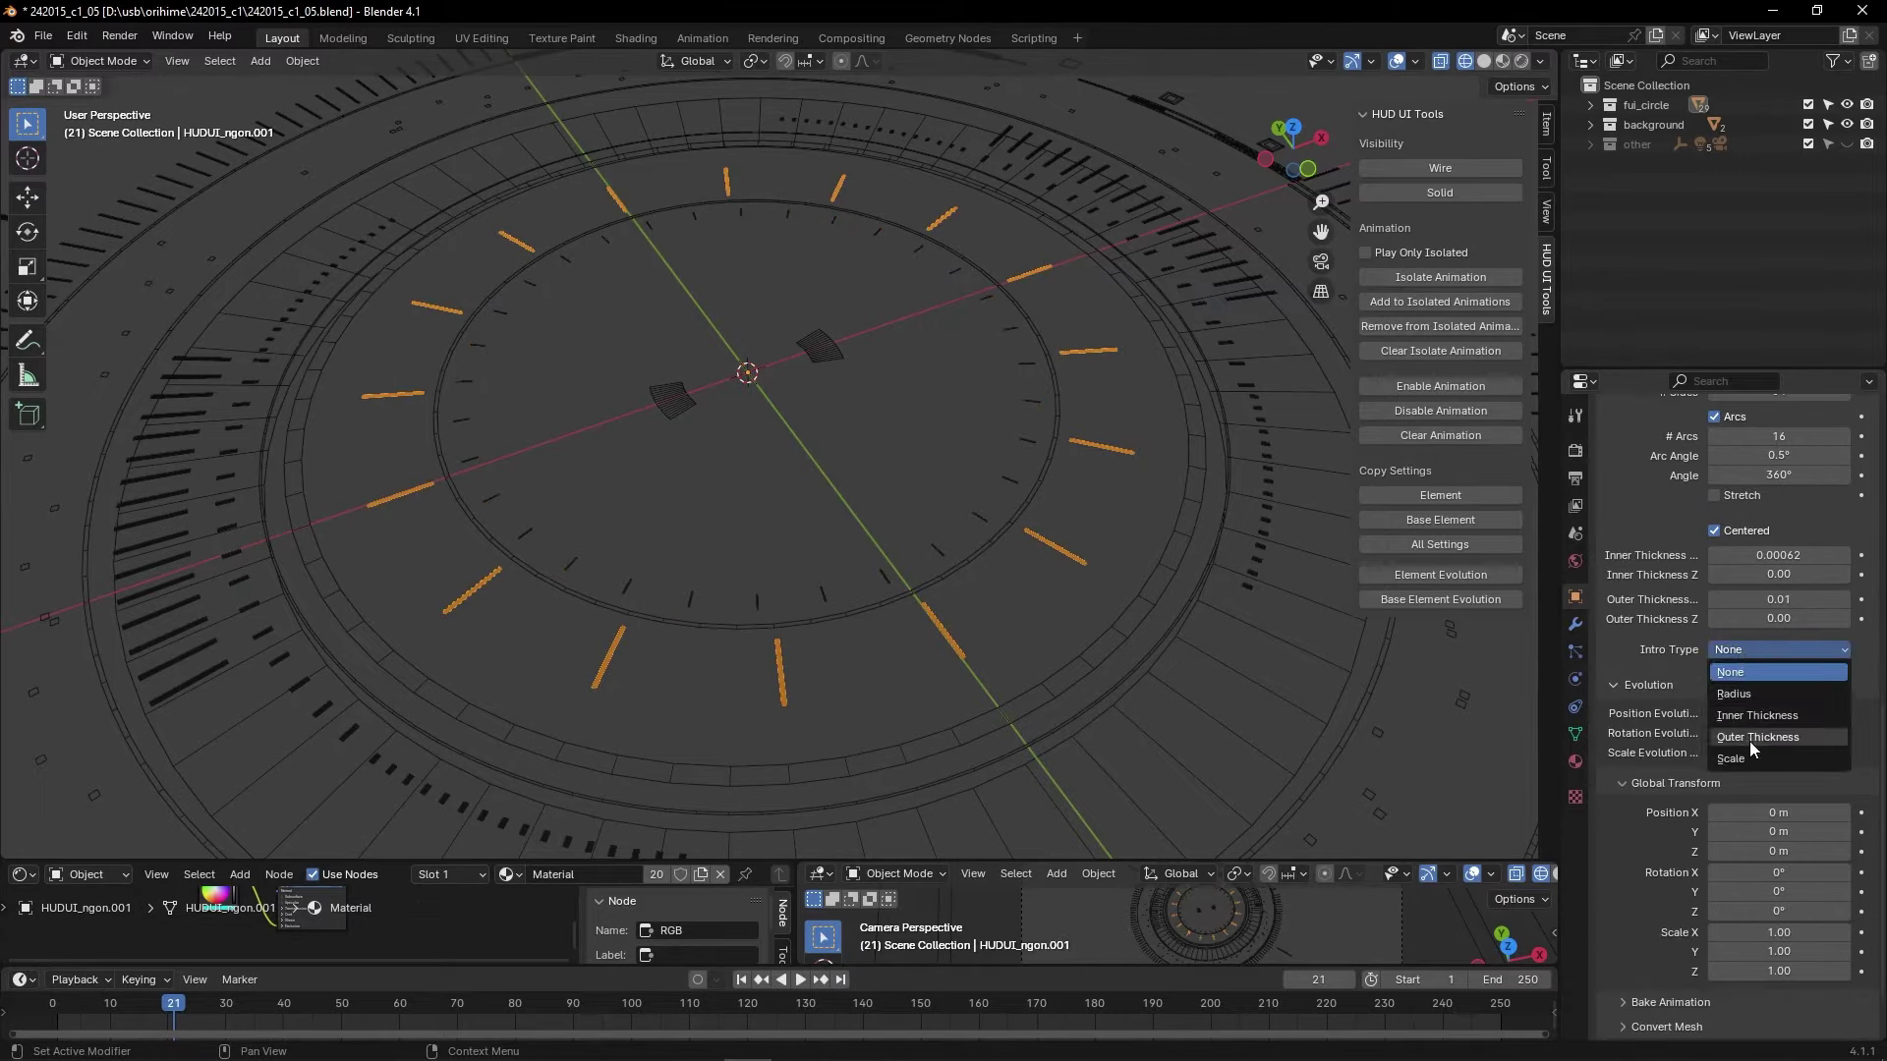
left_click(1771, 716)
Try an outer thickness of 0 on the long tick ring and undo it.
left_click(1783, 596)
type("0")
key("Return")
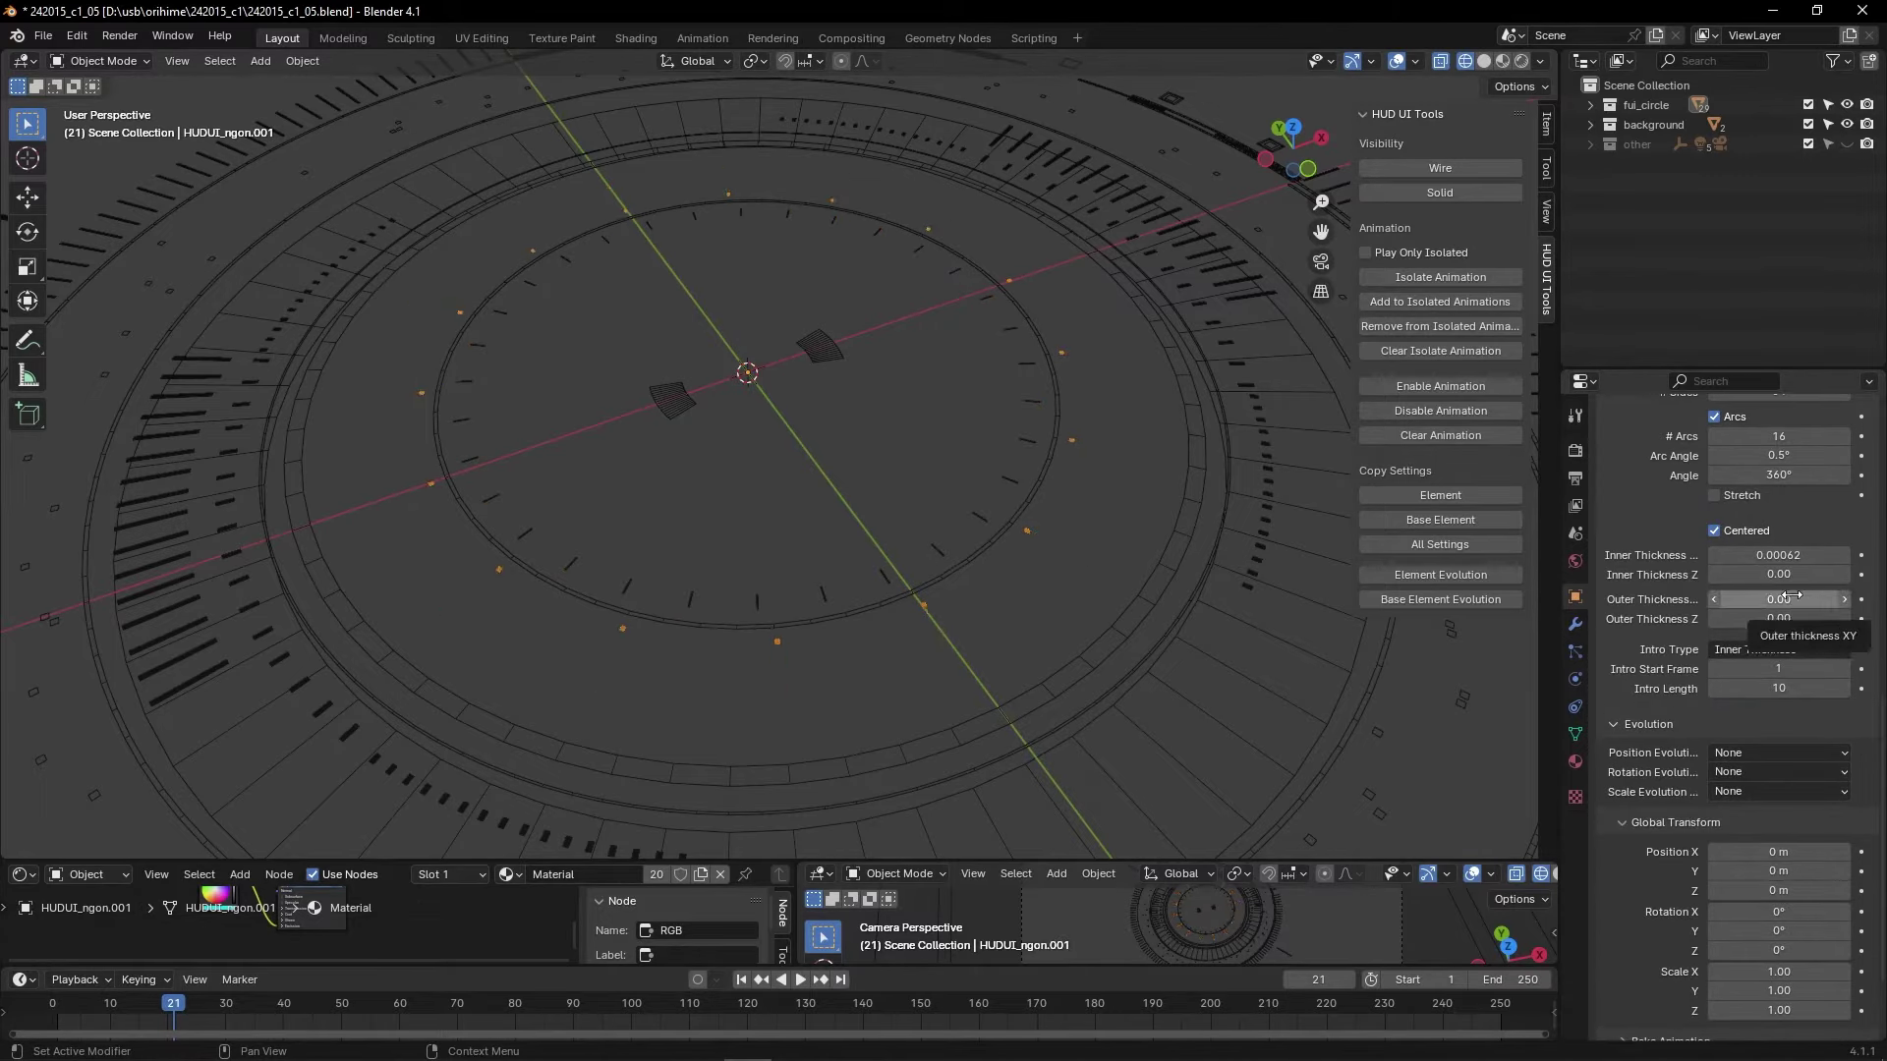
key("ctrl+z")
Set the long tick ring's inner thickness to 0 and give it an Outer Thickness intro starting at frame 20.
left_click(1781, 556)
type("0")
key("Return")
left_click(1777, 650)
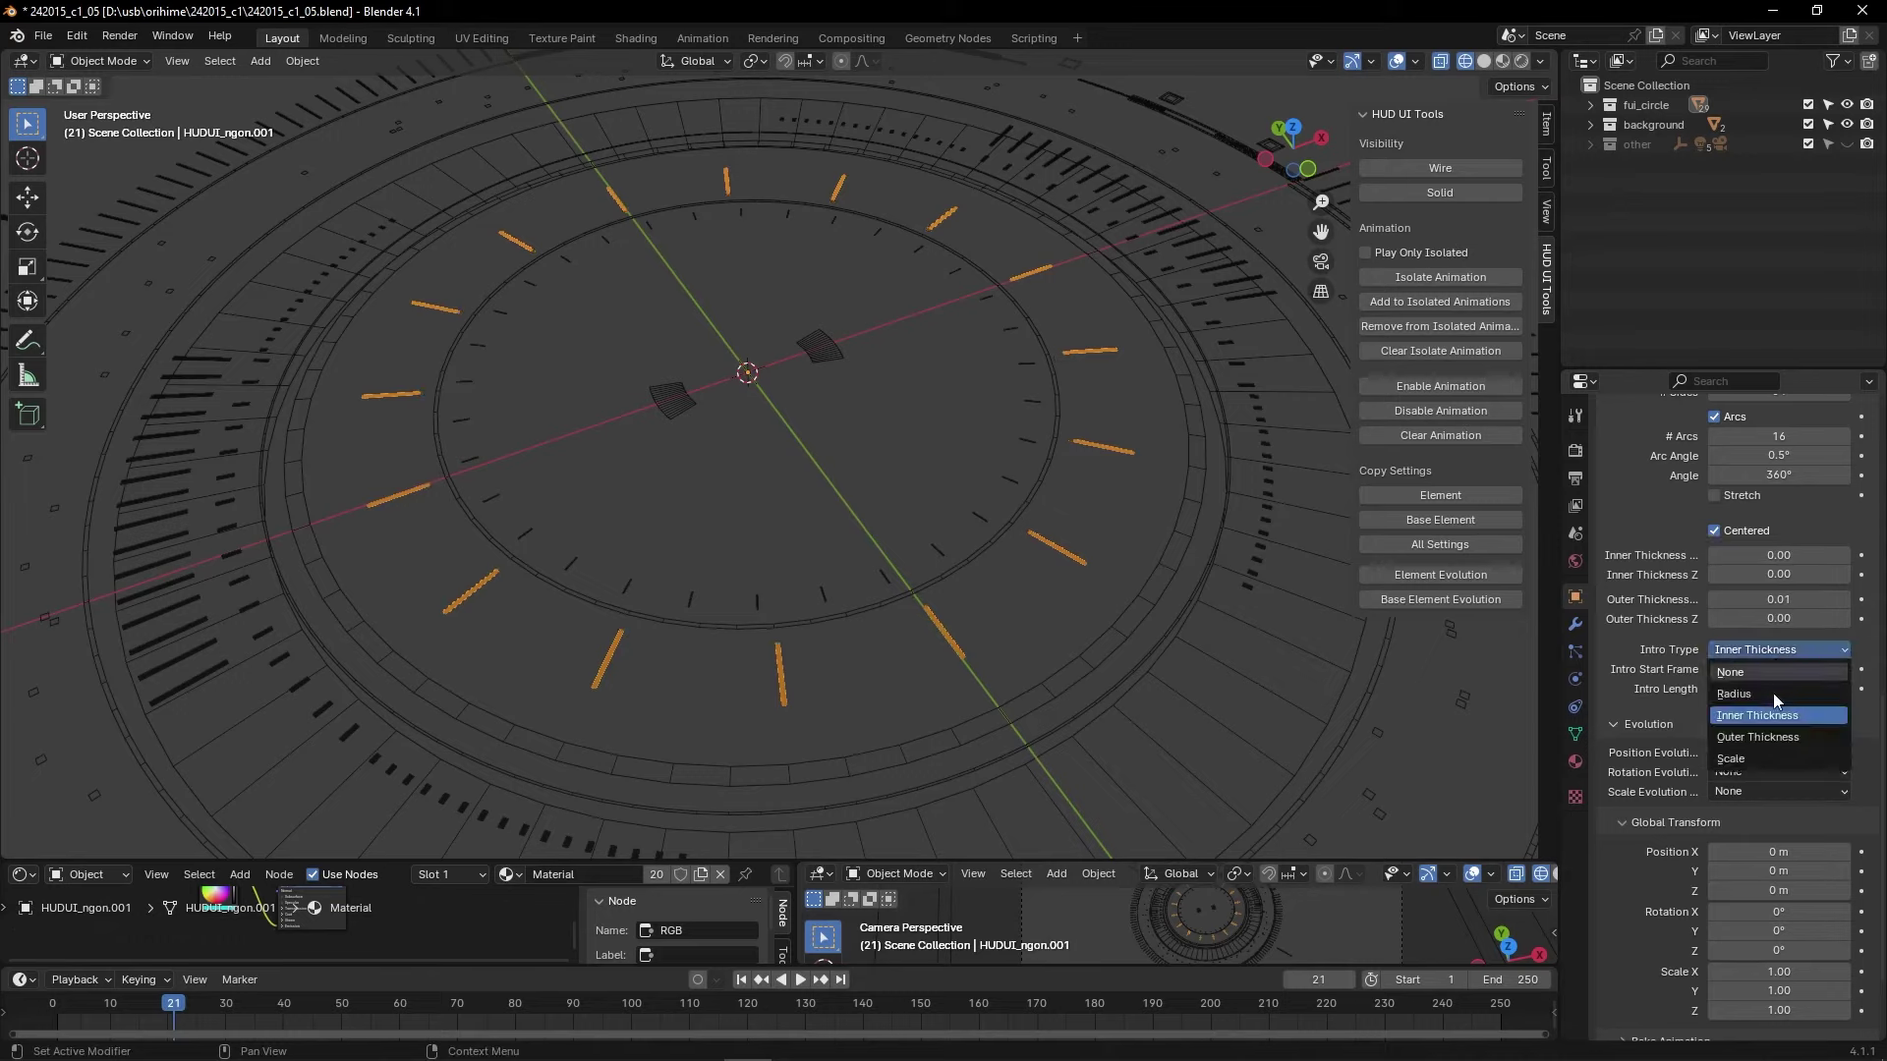
left_click(1773, 739)
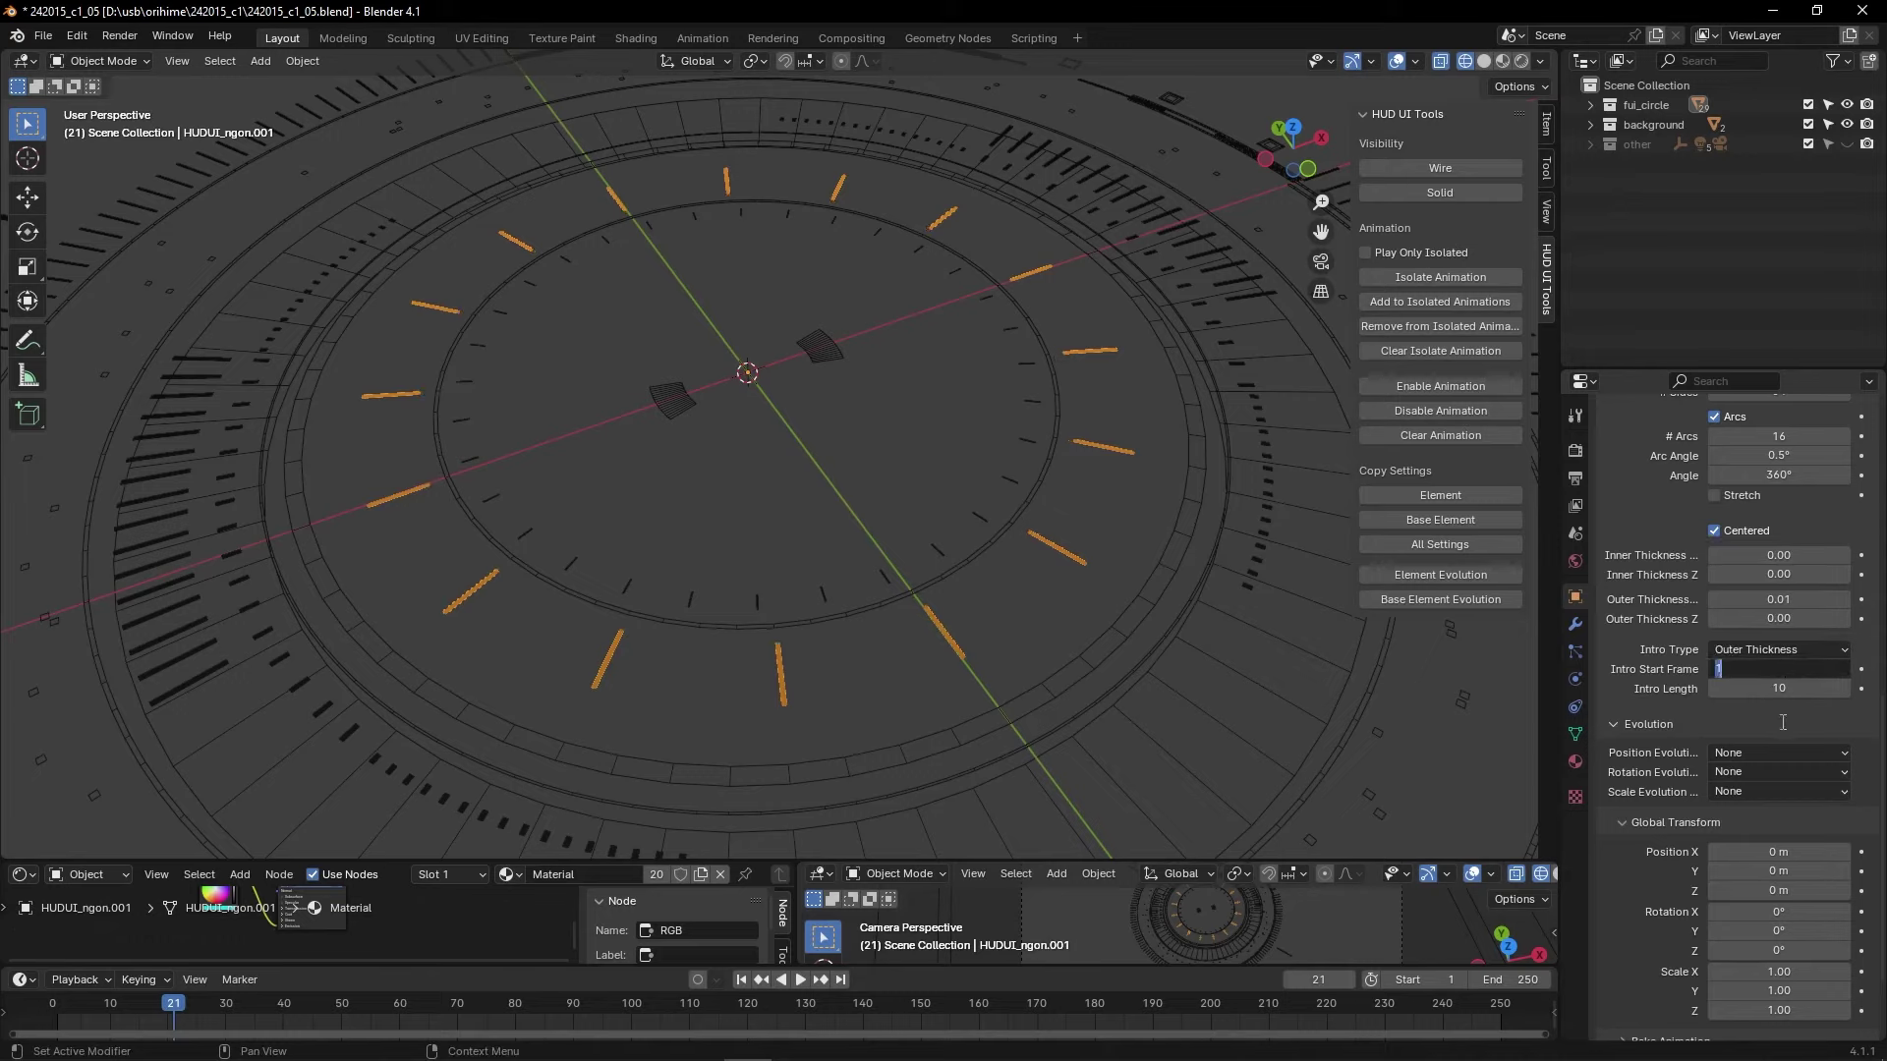
key("Return")
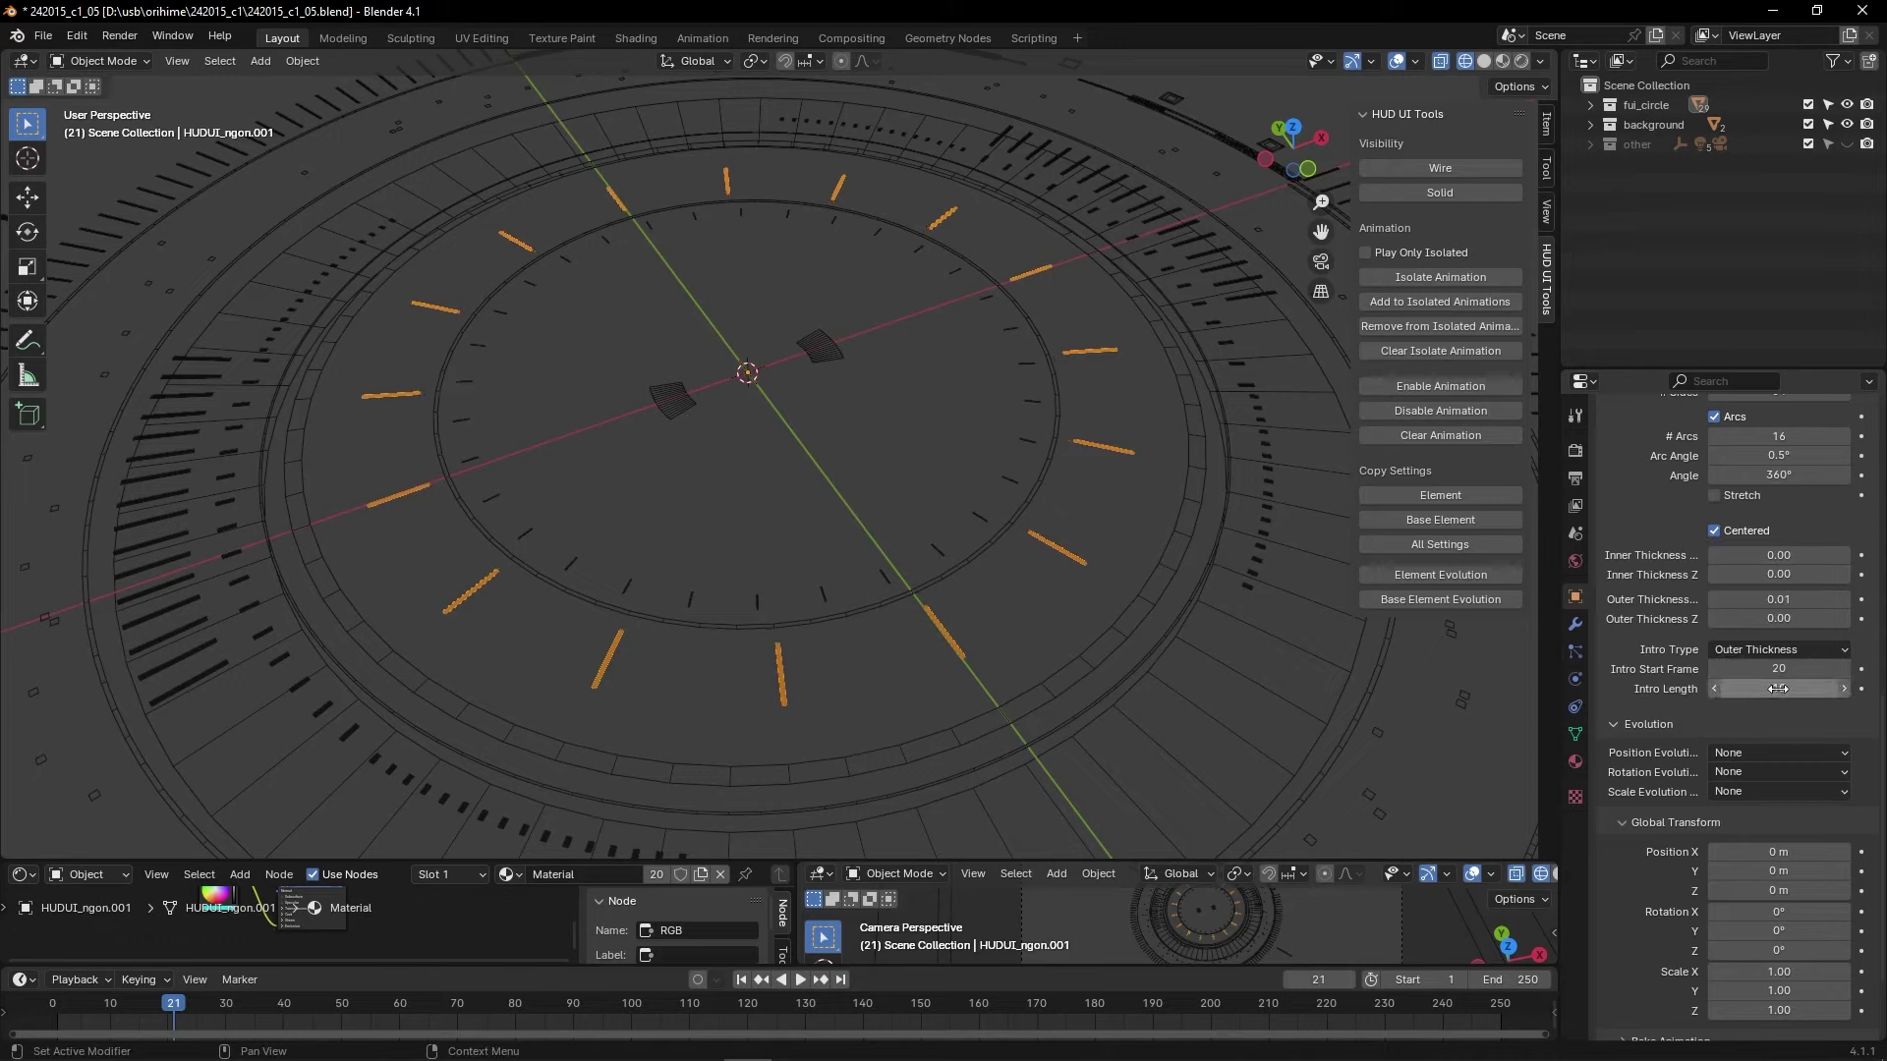
Preview the animation from the first frame and set the long tick ring's intro length to 5.
left_click(742, 980)
key("space")
key("space")
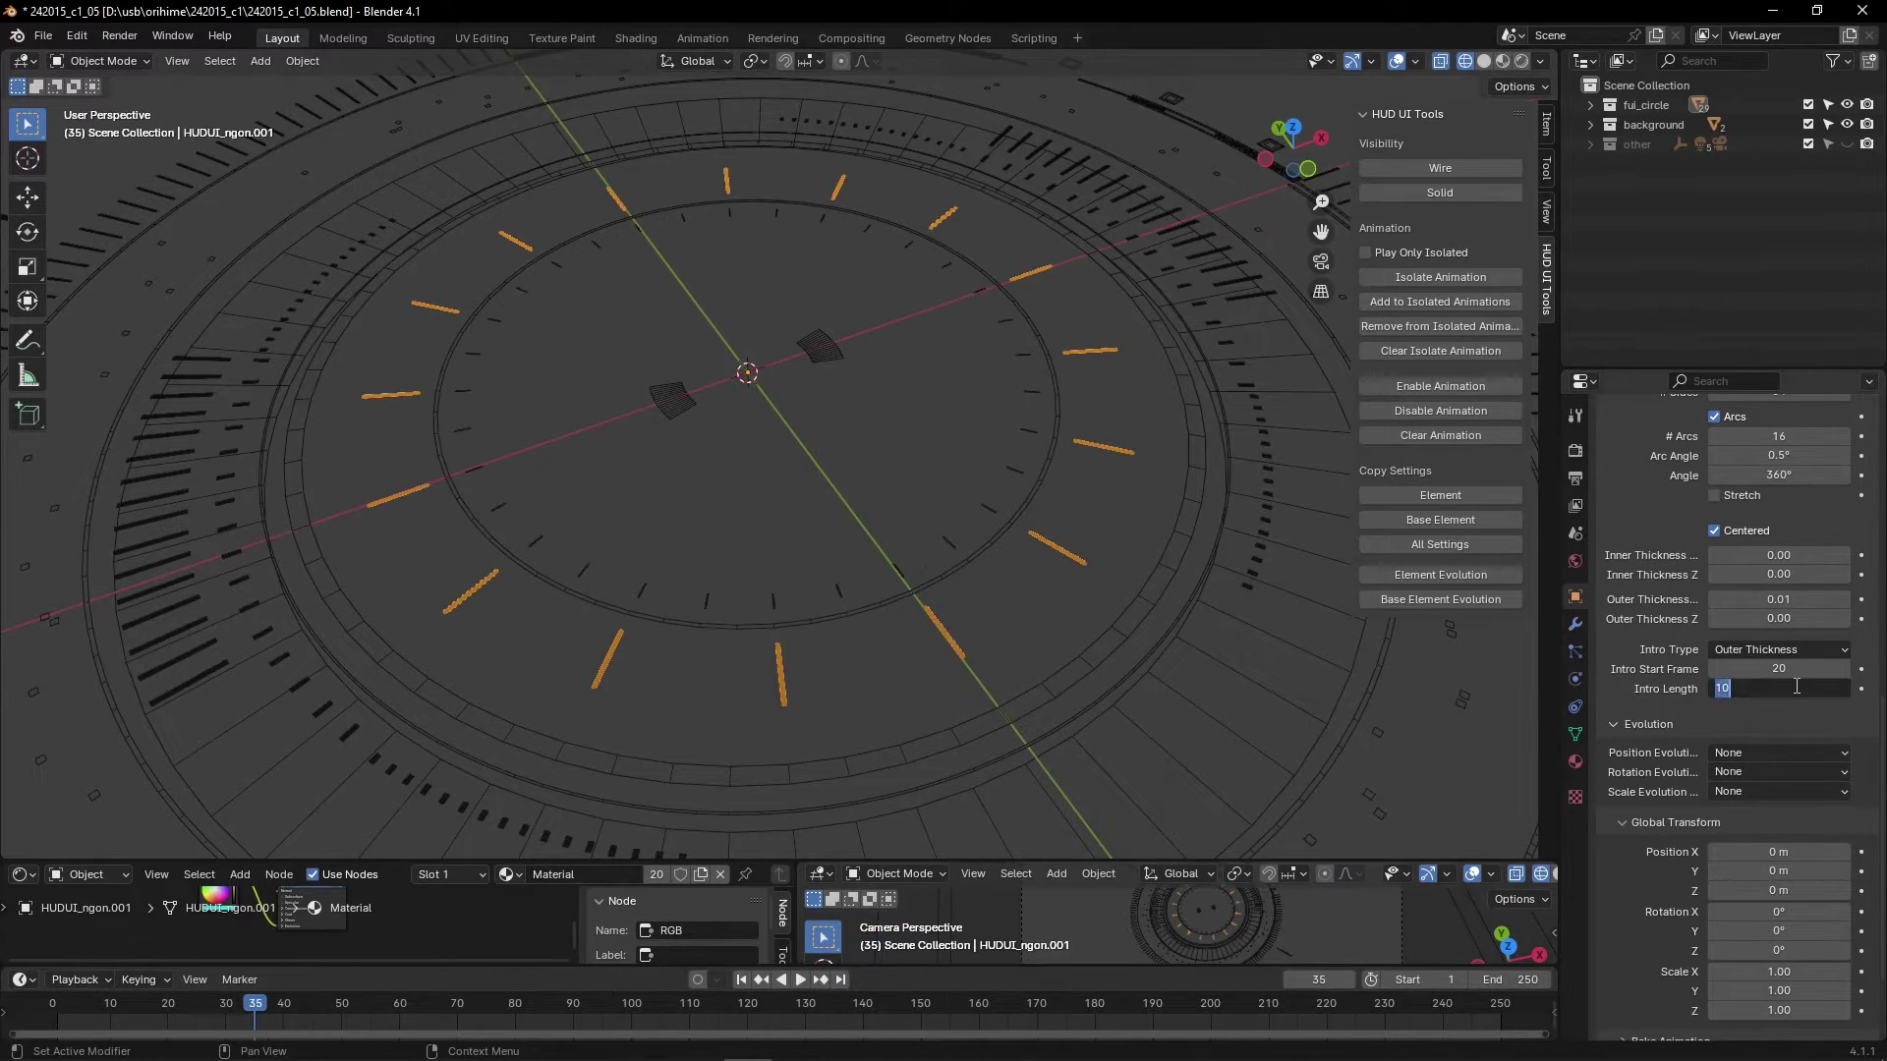
left_click(1016, 471)
left_click(1102, 593)
Set the long tick ring's rotation evolution to Continue with a Z angle speed of -1° and replay from the first frame.
left_click(1747, 713)
left_click(1749, 694)
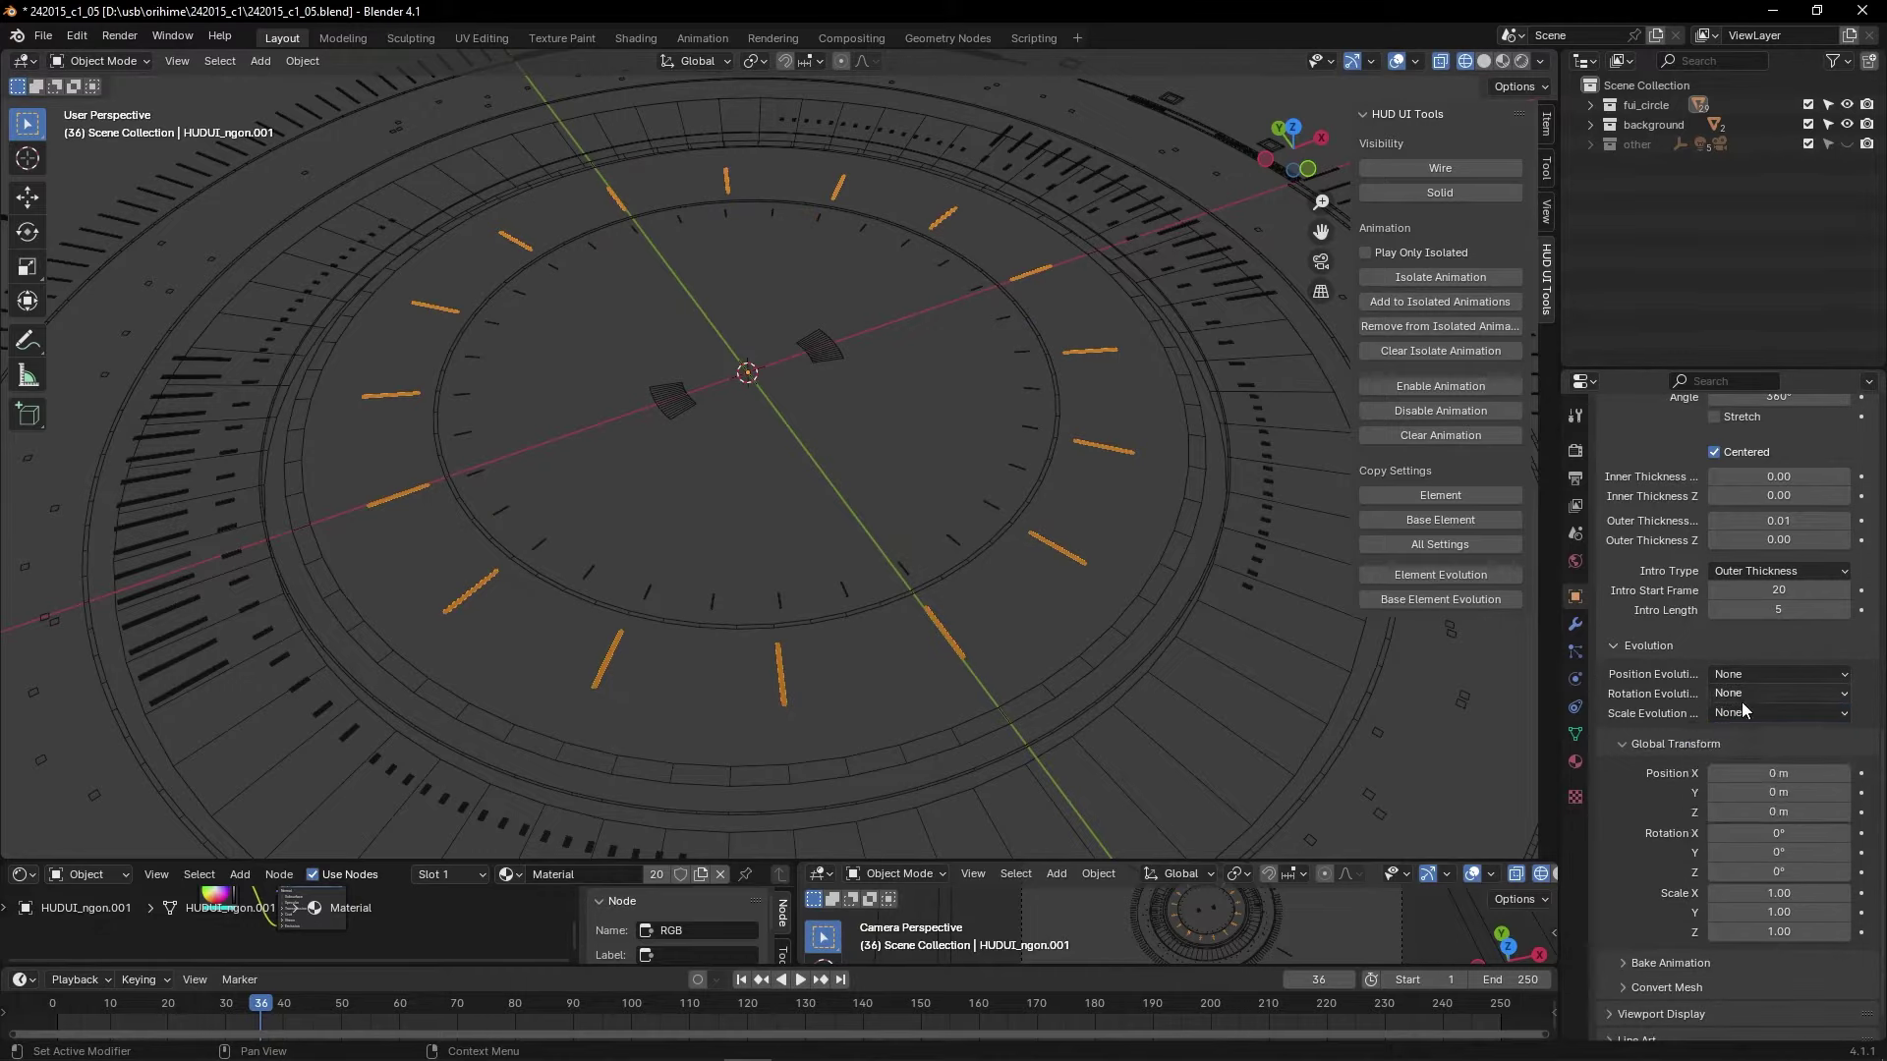
left_click(1749, 694)
left_click(1742, 739)
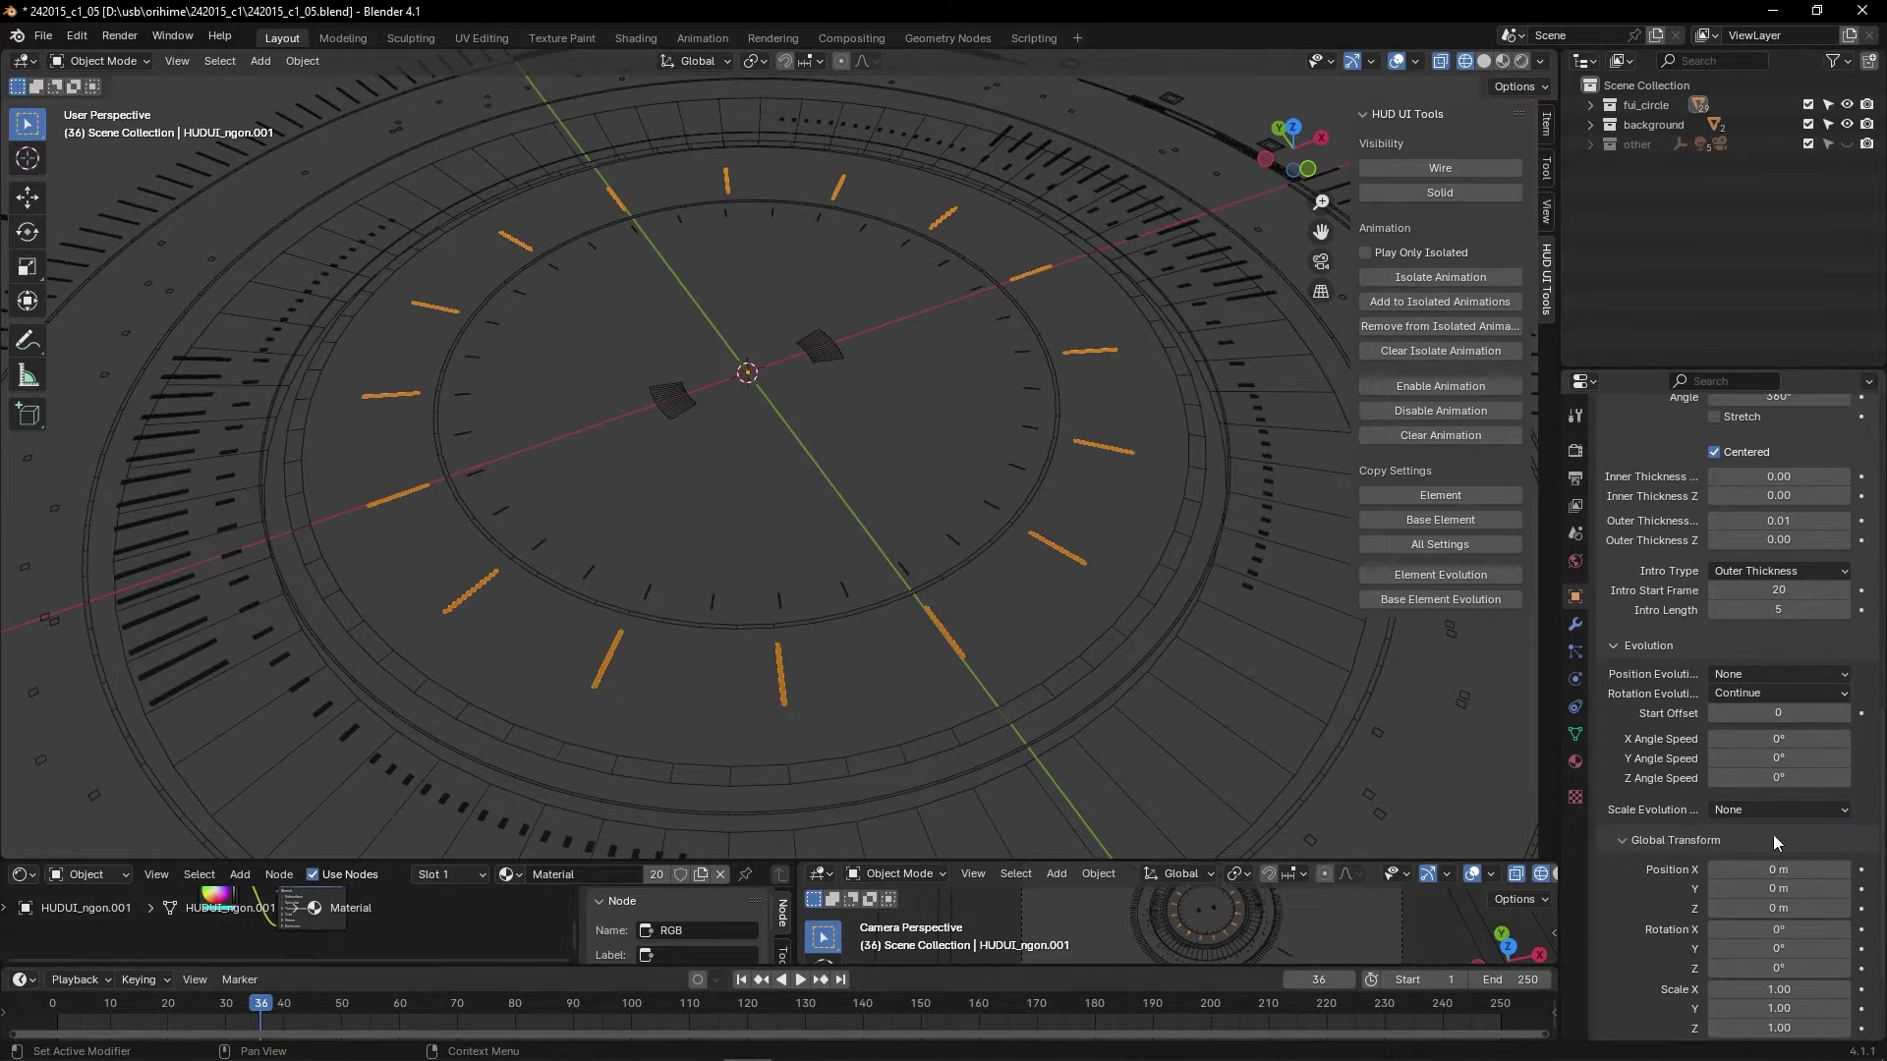
left_click(741, 980)
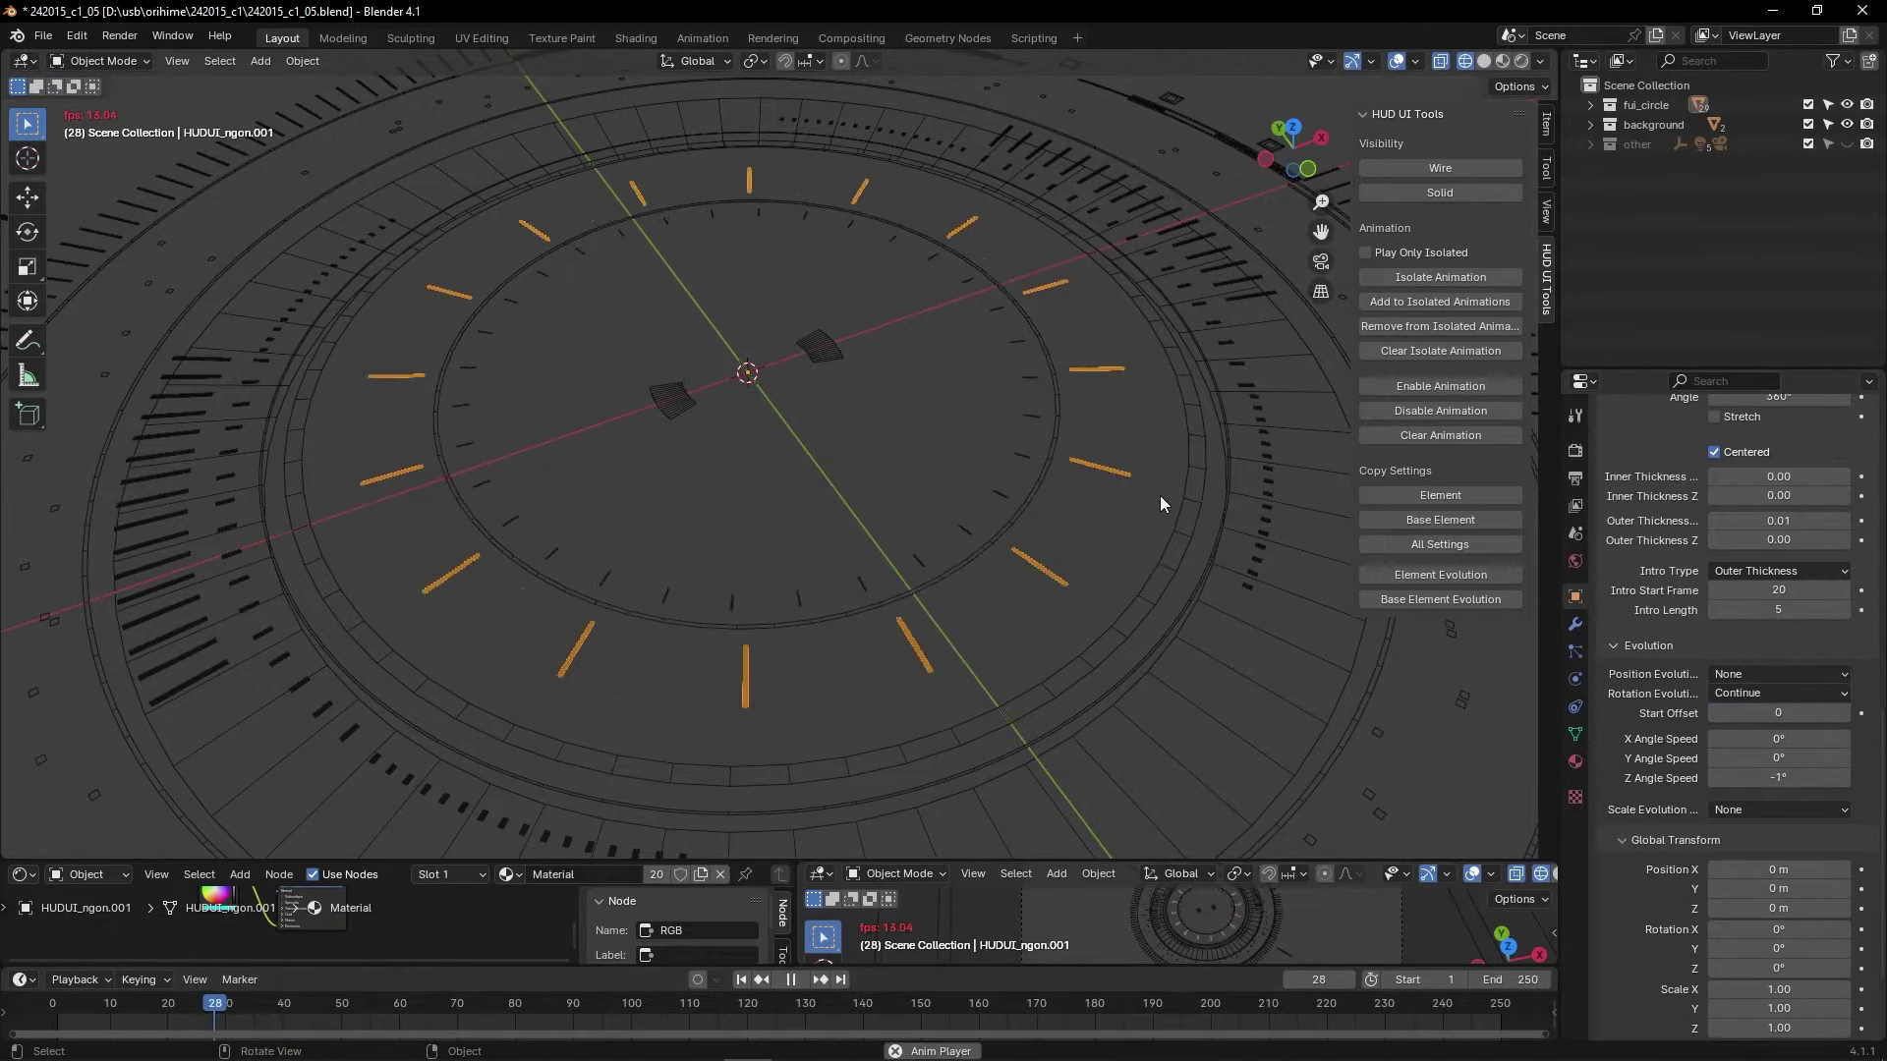
View the HUD circle from the top and inspect the element settings of the rings with radius 0.14 and 0.15.
left_click(1098, 509)
key("KP_7")
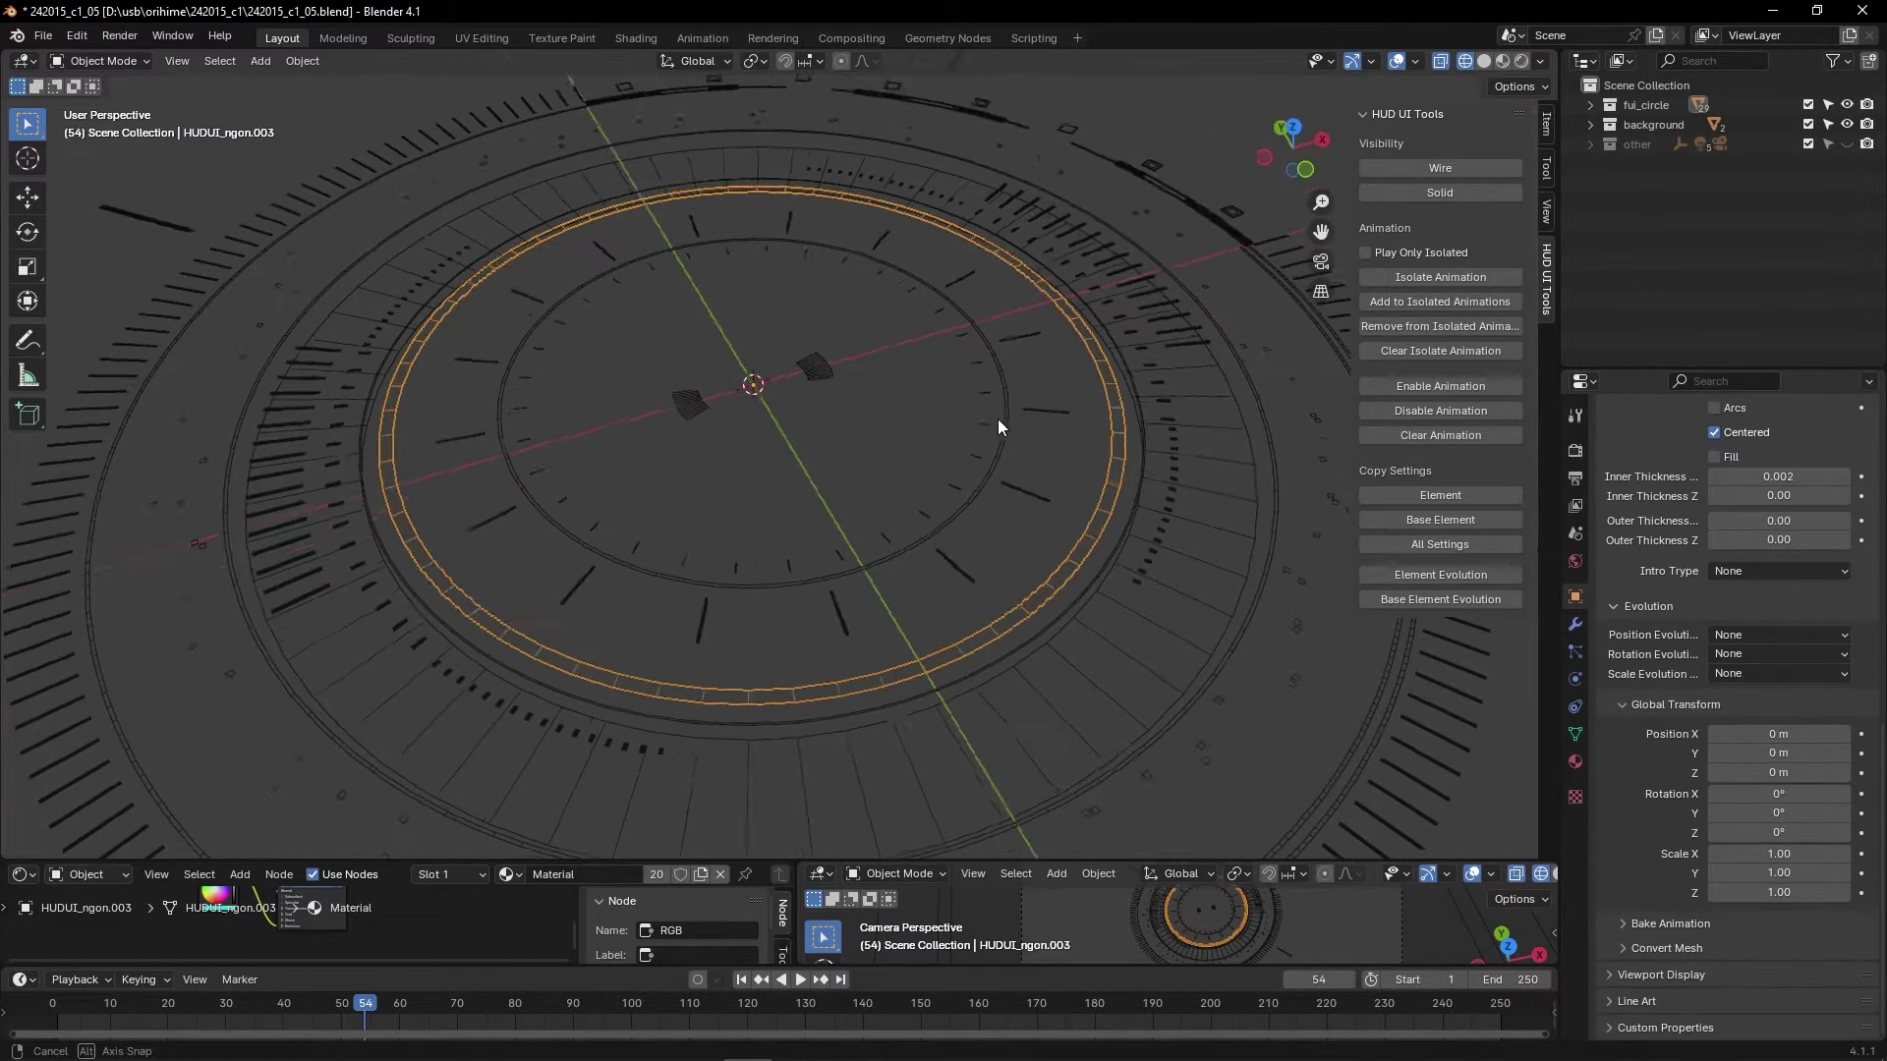
middle_click_drag(1029, 391, 923, 403, "shift")
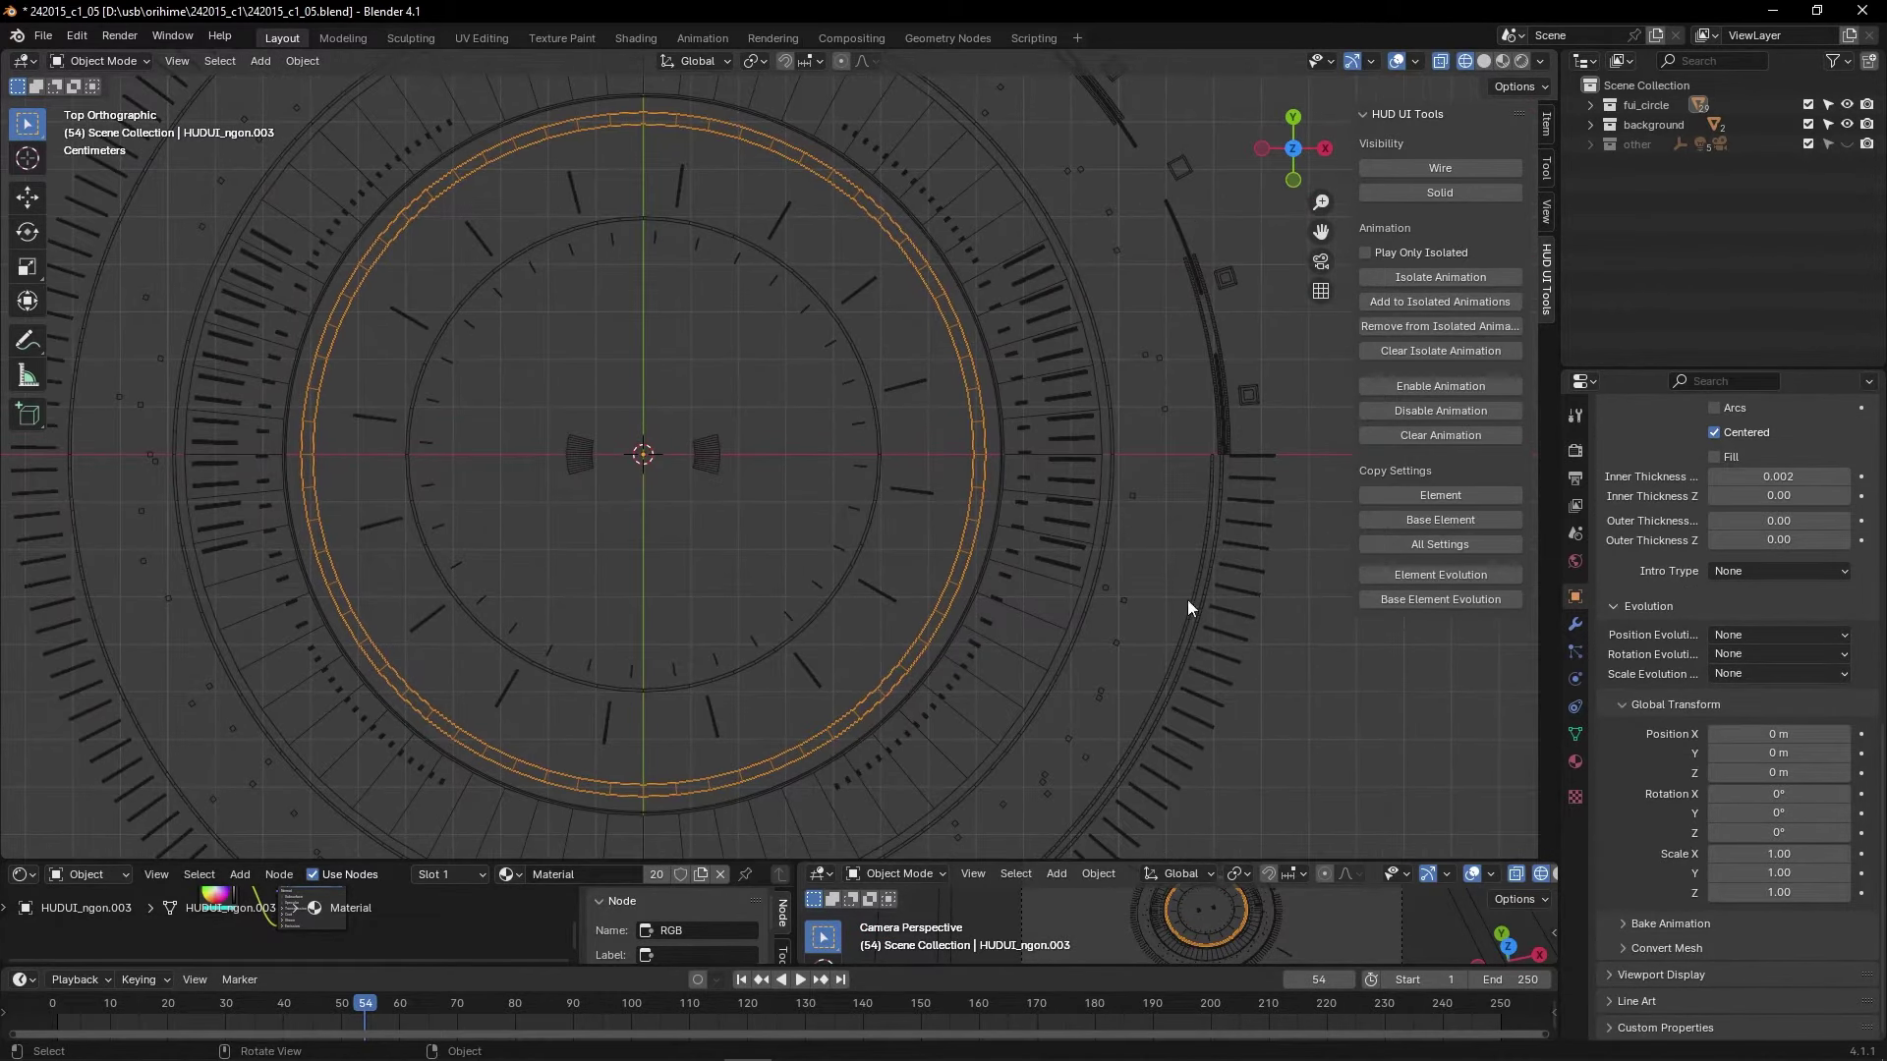
scroll(1733, 668, "up", 7)
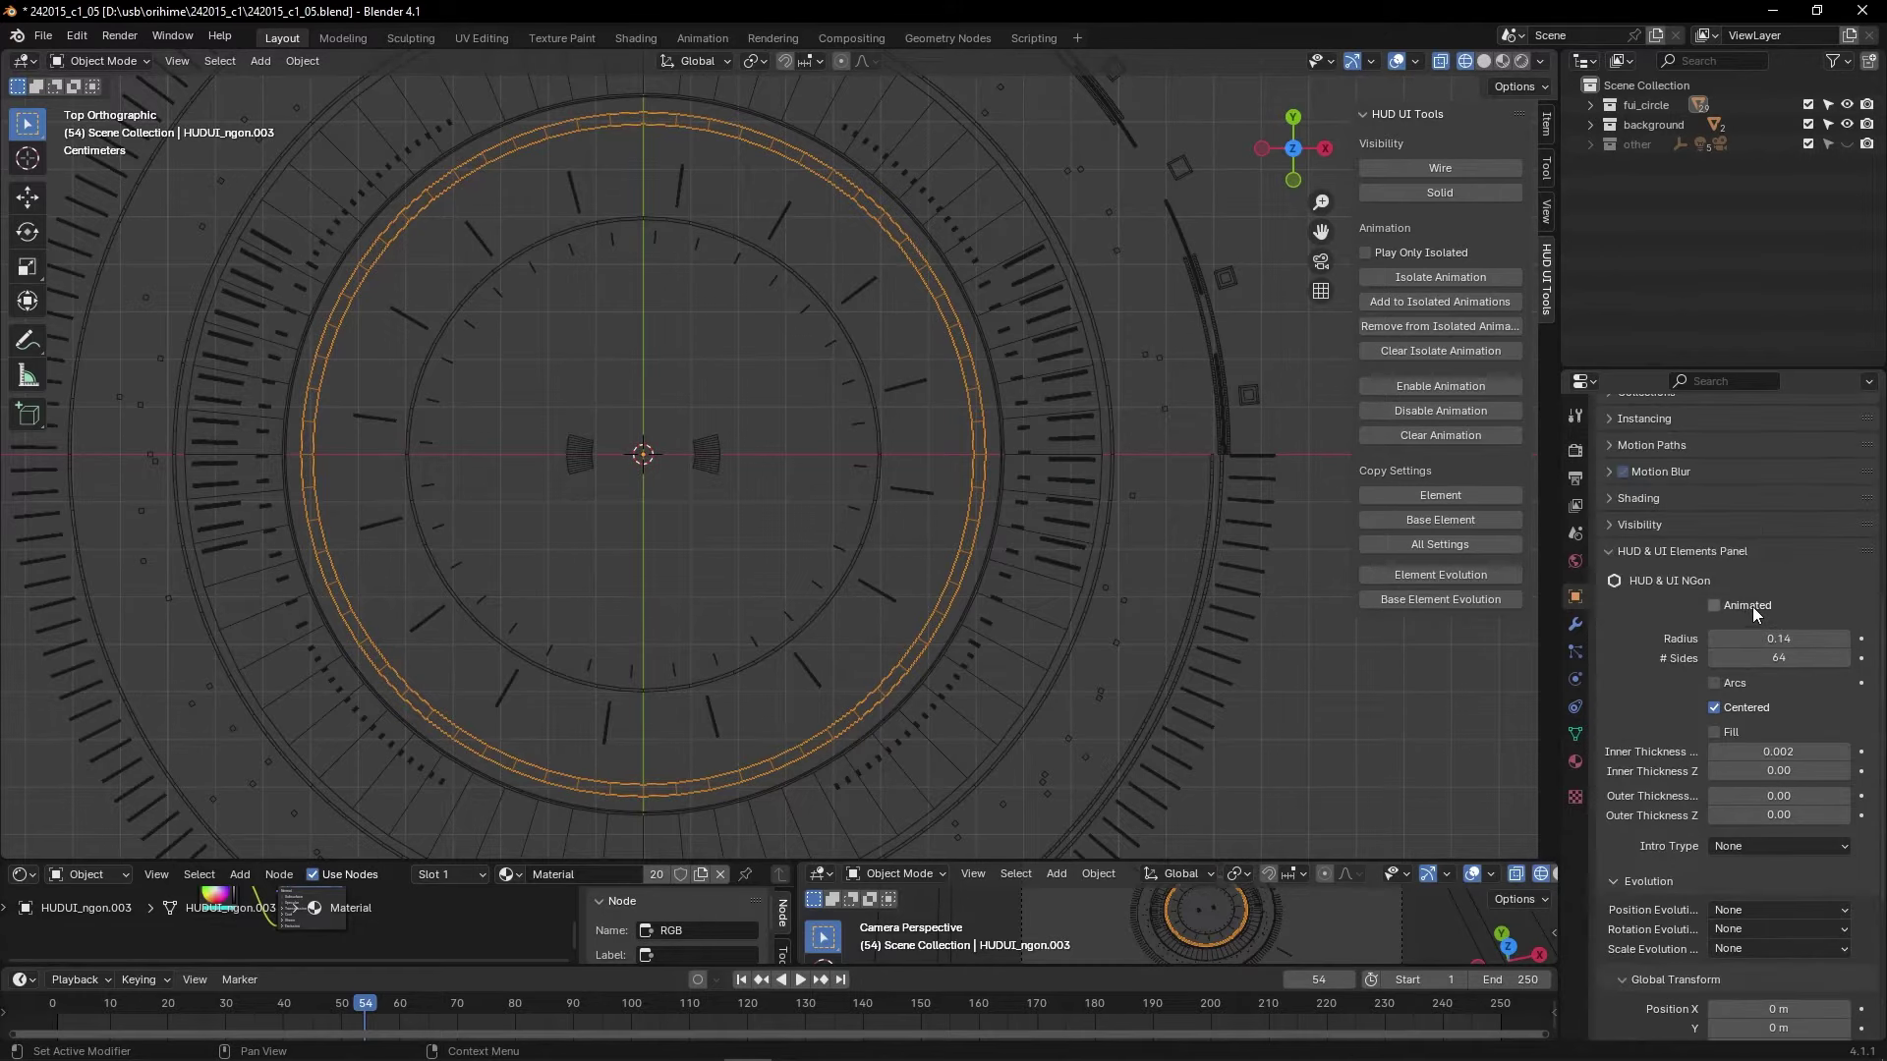
left_click(975, 318)
left_click(999, 379)
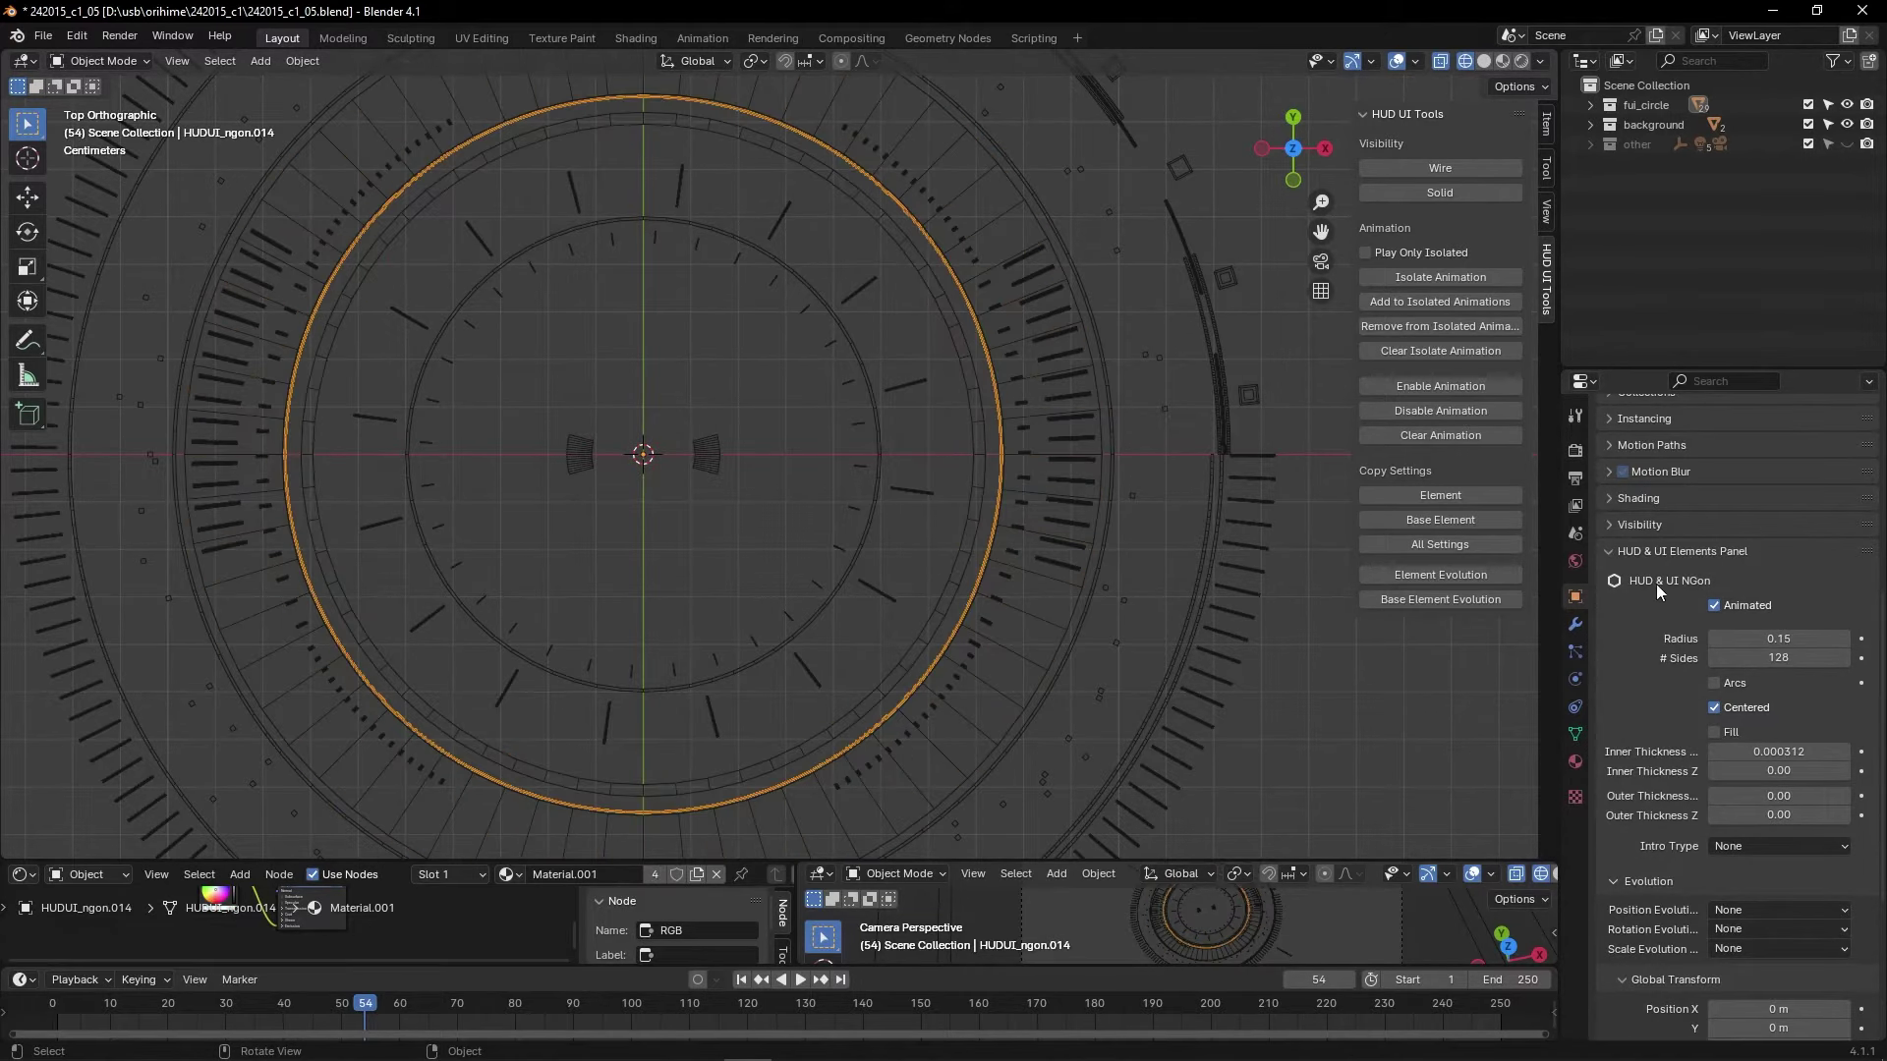
Give the 0.14 radius ring a Radius intro with start frame 25 and length 10, and preview it.
left_click(980, 412)
scroll(1729, 616, "down", 6)
left_click(1753, 611)
left_click(1773, 647)
left_click(1799, 653)
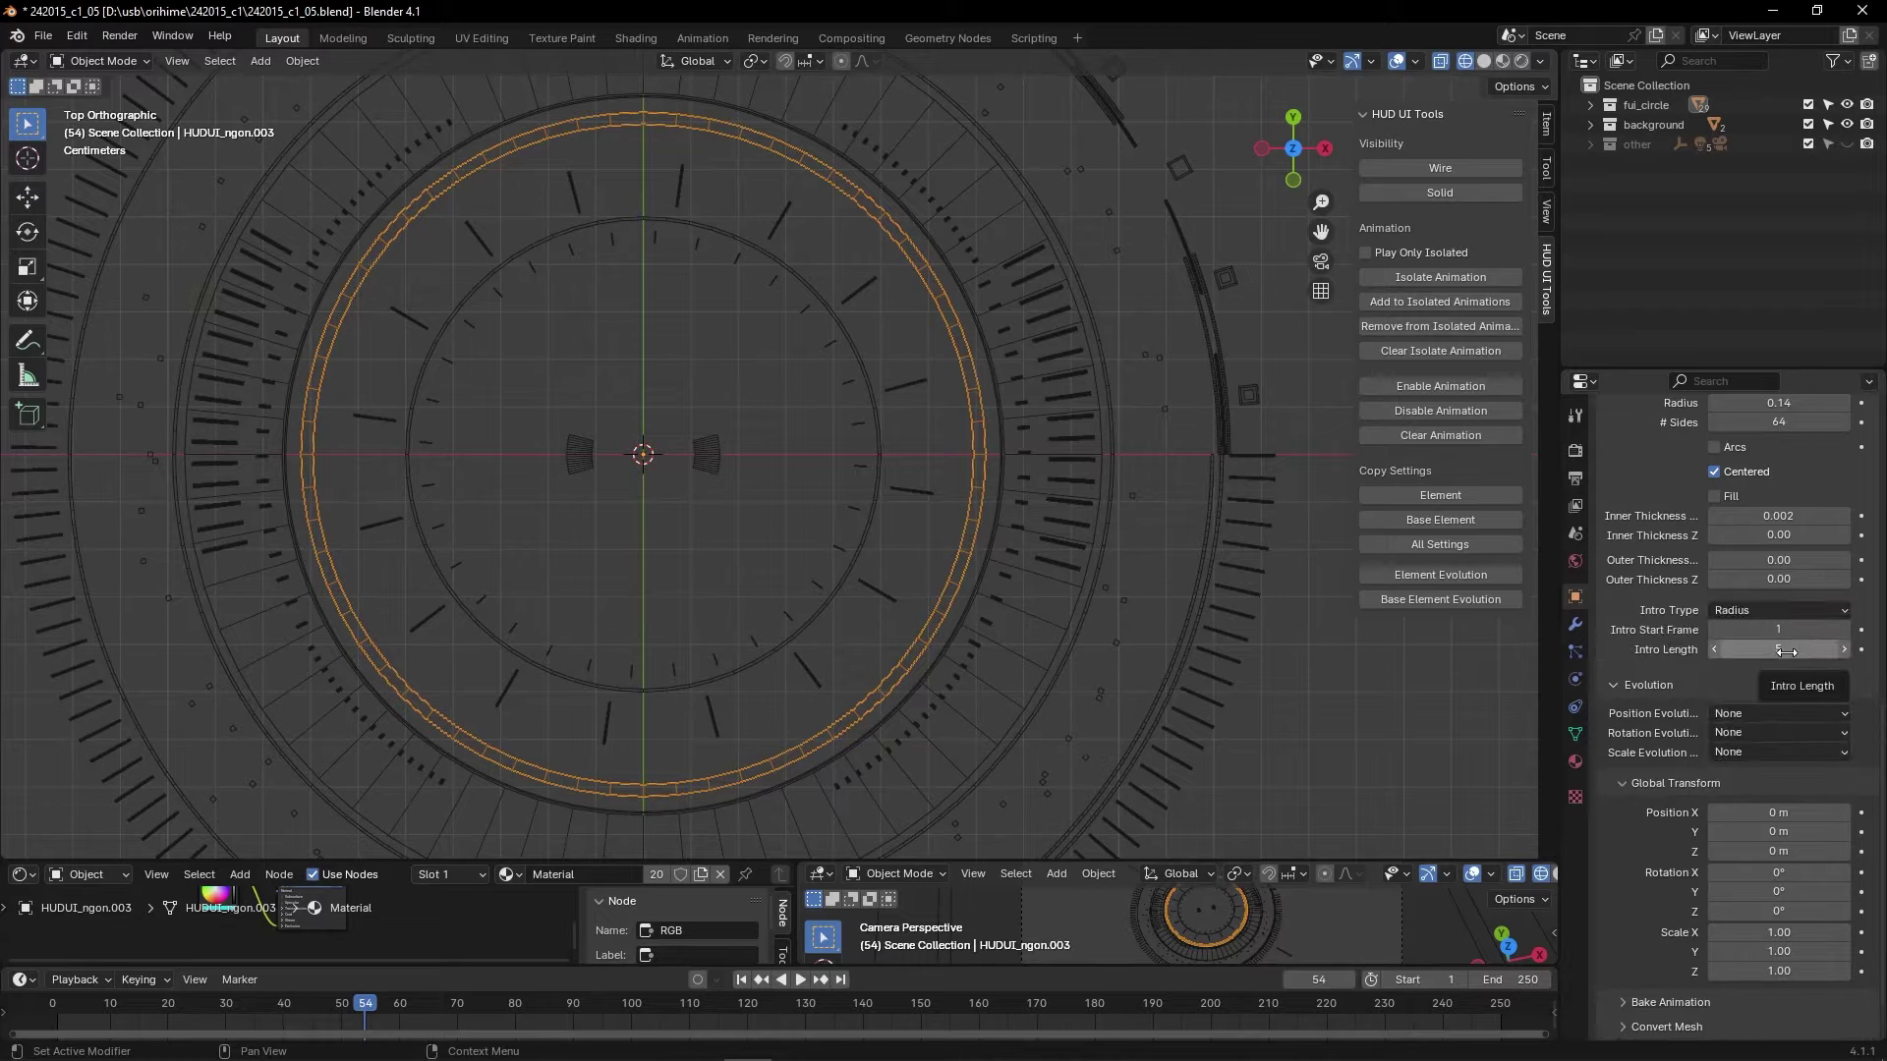
left_click(1789, 654)
left_click_drag(359, 1010, 266, 1038)
type("10")
key("Return")
key("space")
Give the 0.15 radius ring a Radius intro with a length of 5 and scrub the timeline to frame 34.
left_click(995, 406)
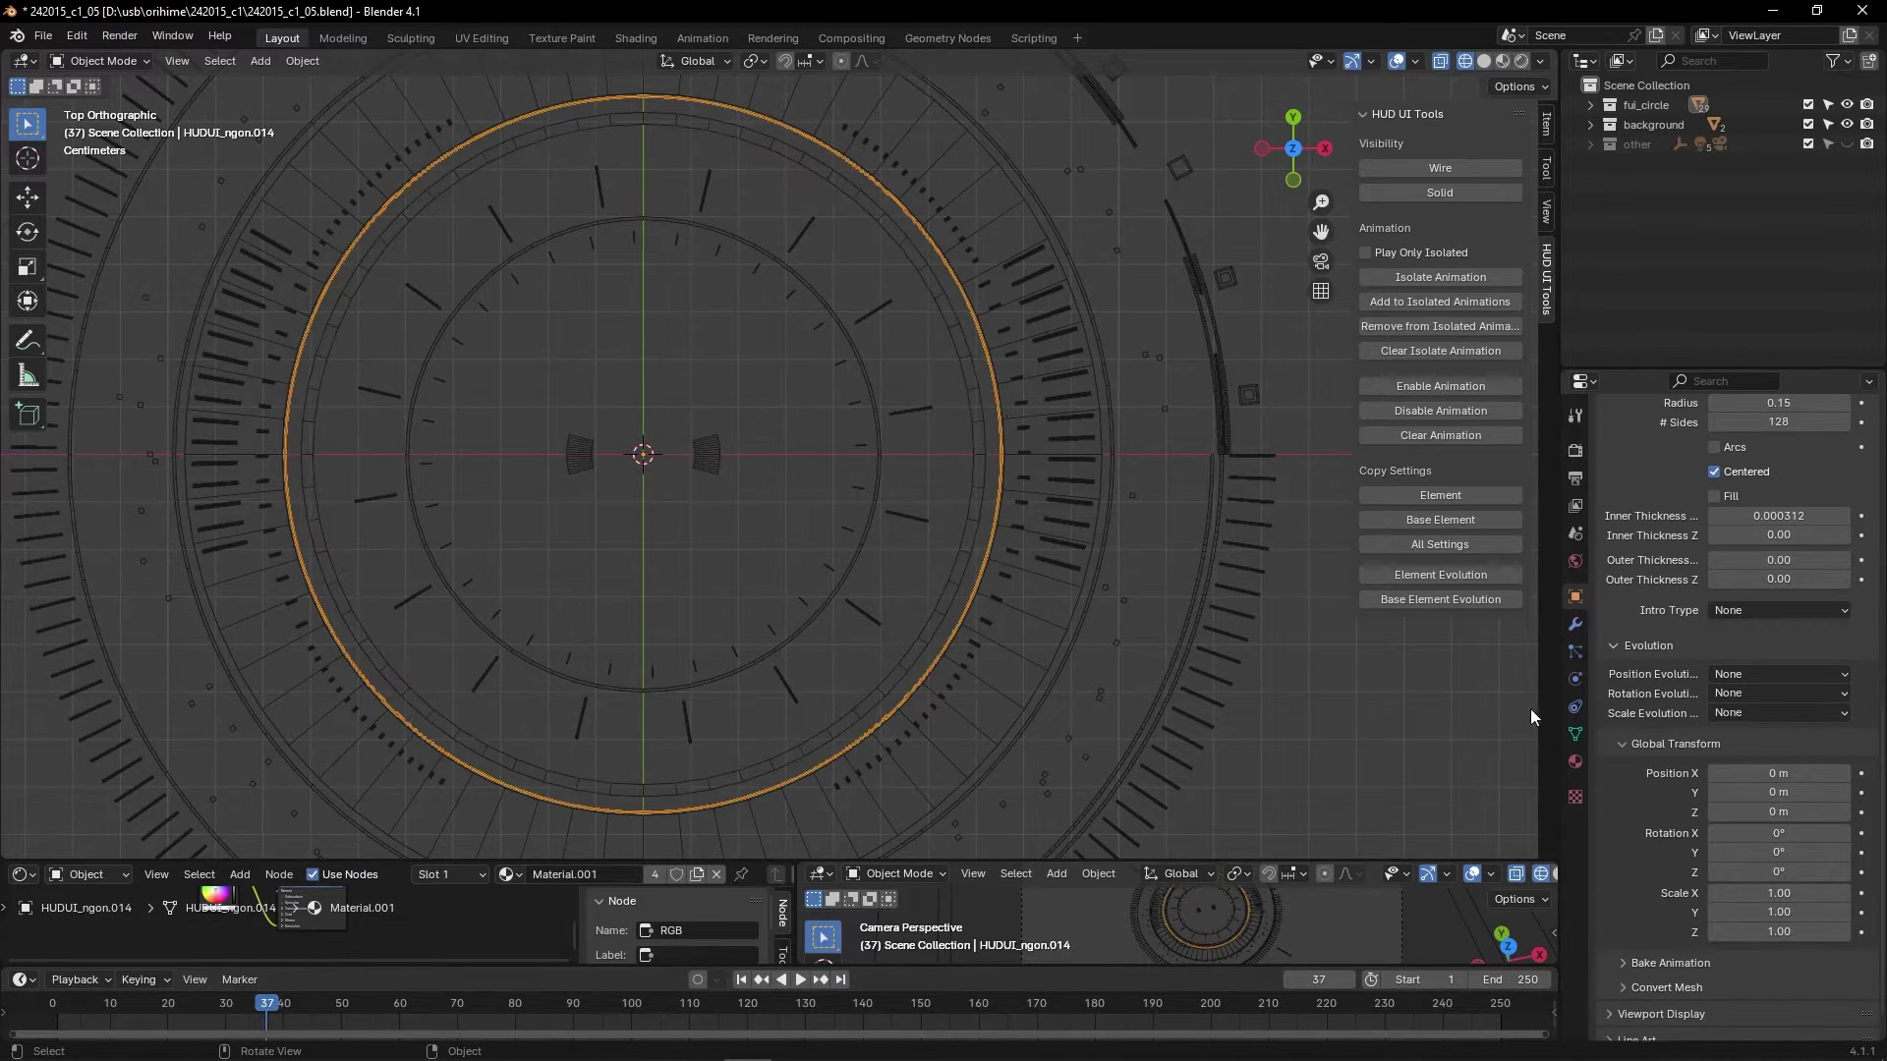
left_click(1741, 610)
left_click(1730, 610)
left_click(1751, 656)
left_click(1766, 632)
left_click(1773, 649)
type("5")
mouse_move(235, 1003)
left_mouse_down()
mouse_move(218, 1002)
mouse_move(250, 1002)
left_mouse_up()
Check the 0.14 radius ring's intro timing and set the 0.15 radius ring's intro start frame to 35.
left_click(972, 383)
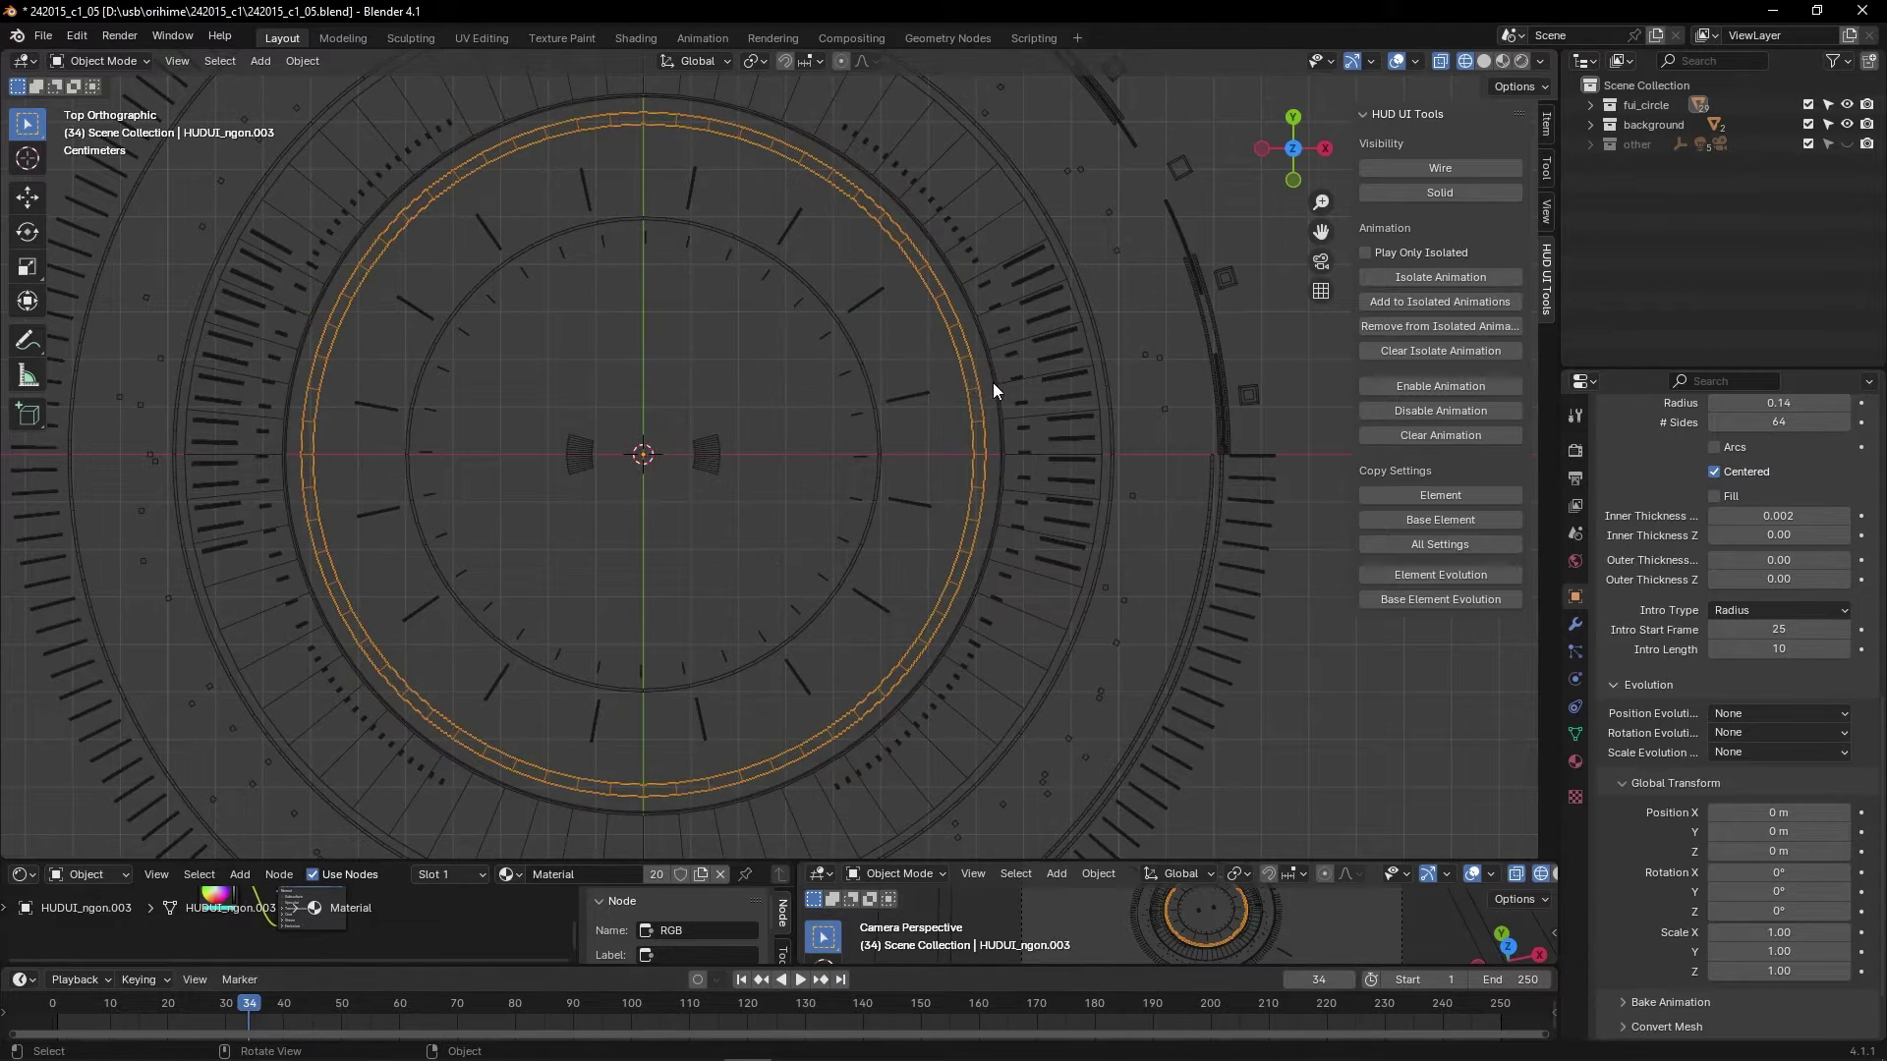
left_click(990, 385)
left_click(1789, 628)
type("35")
key("Return")
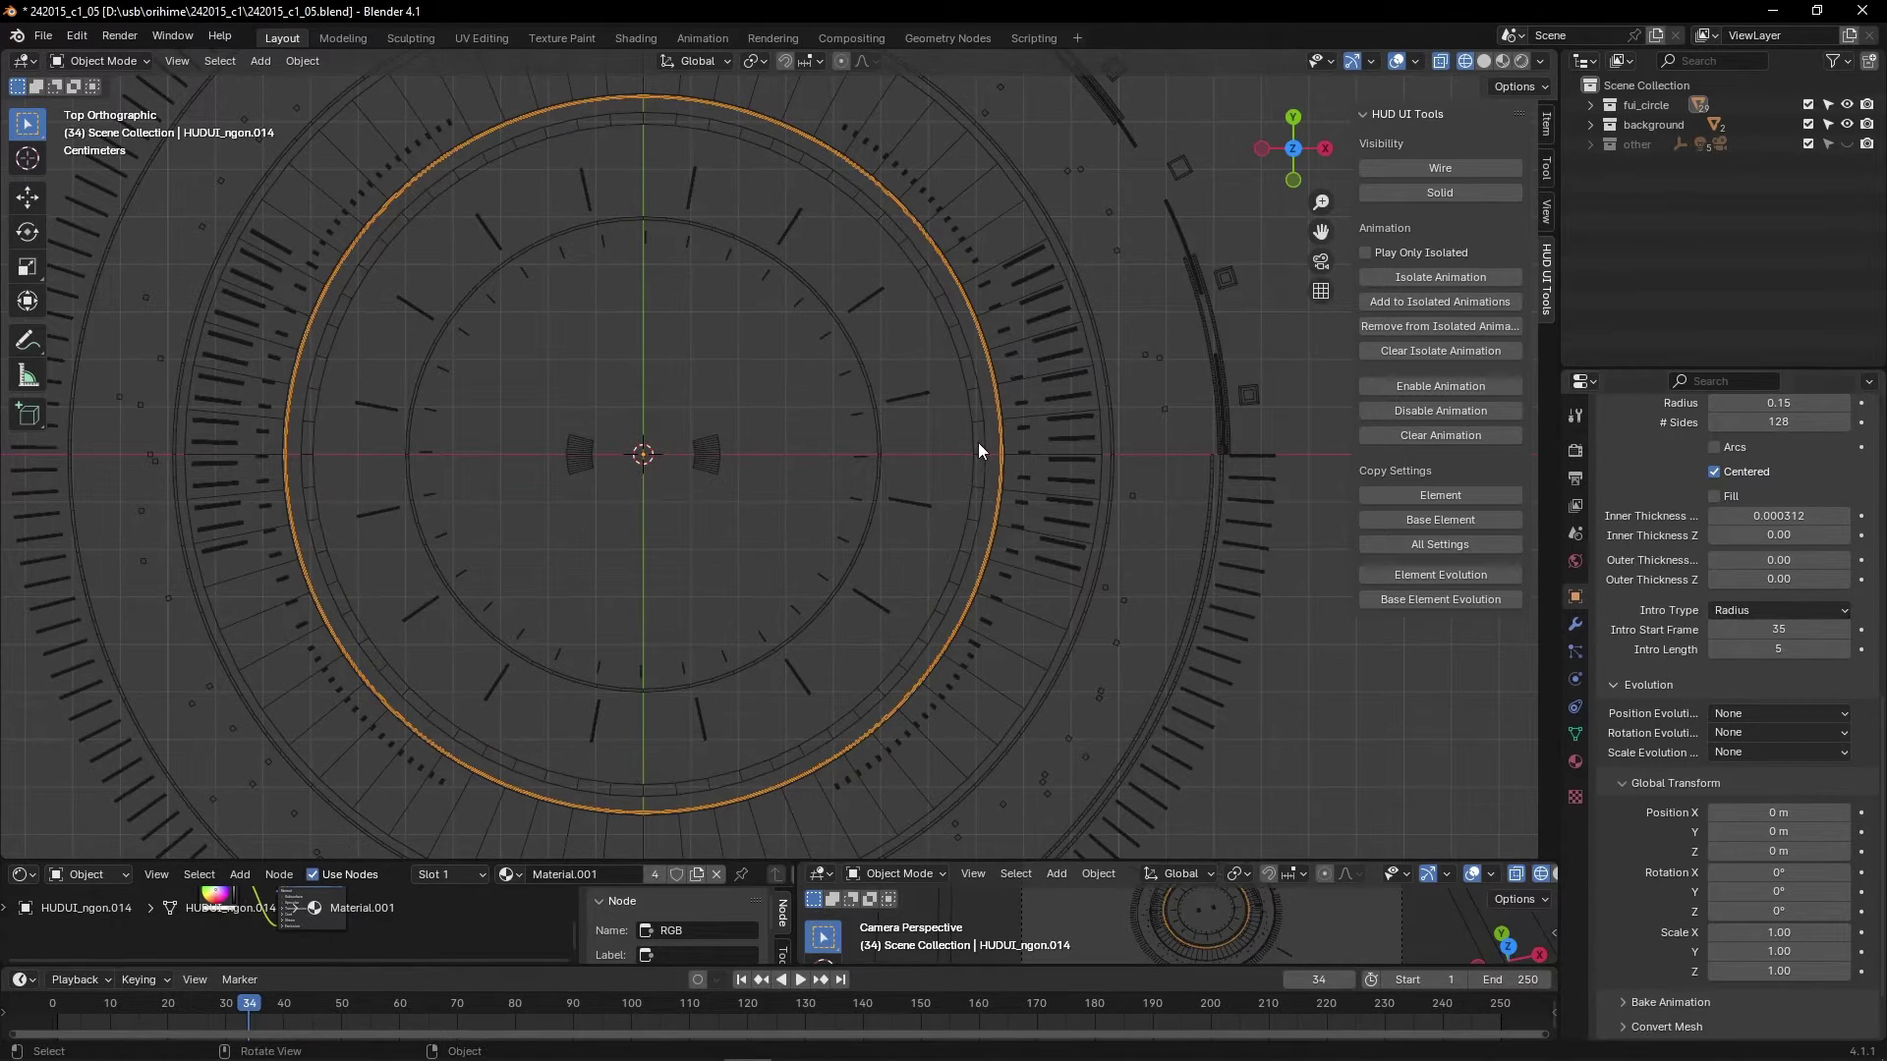
left_click(977, 442)
left_click(1002, 445)
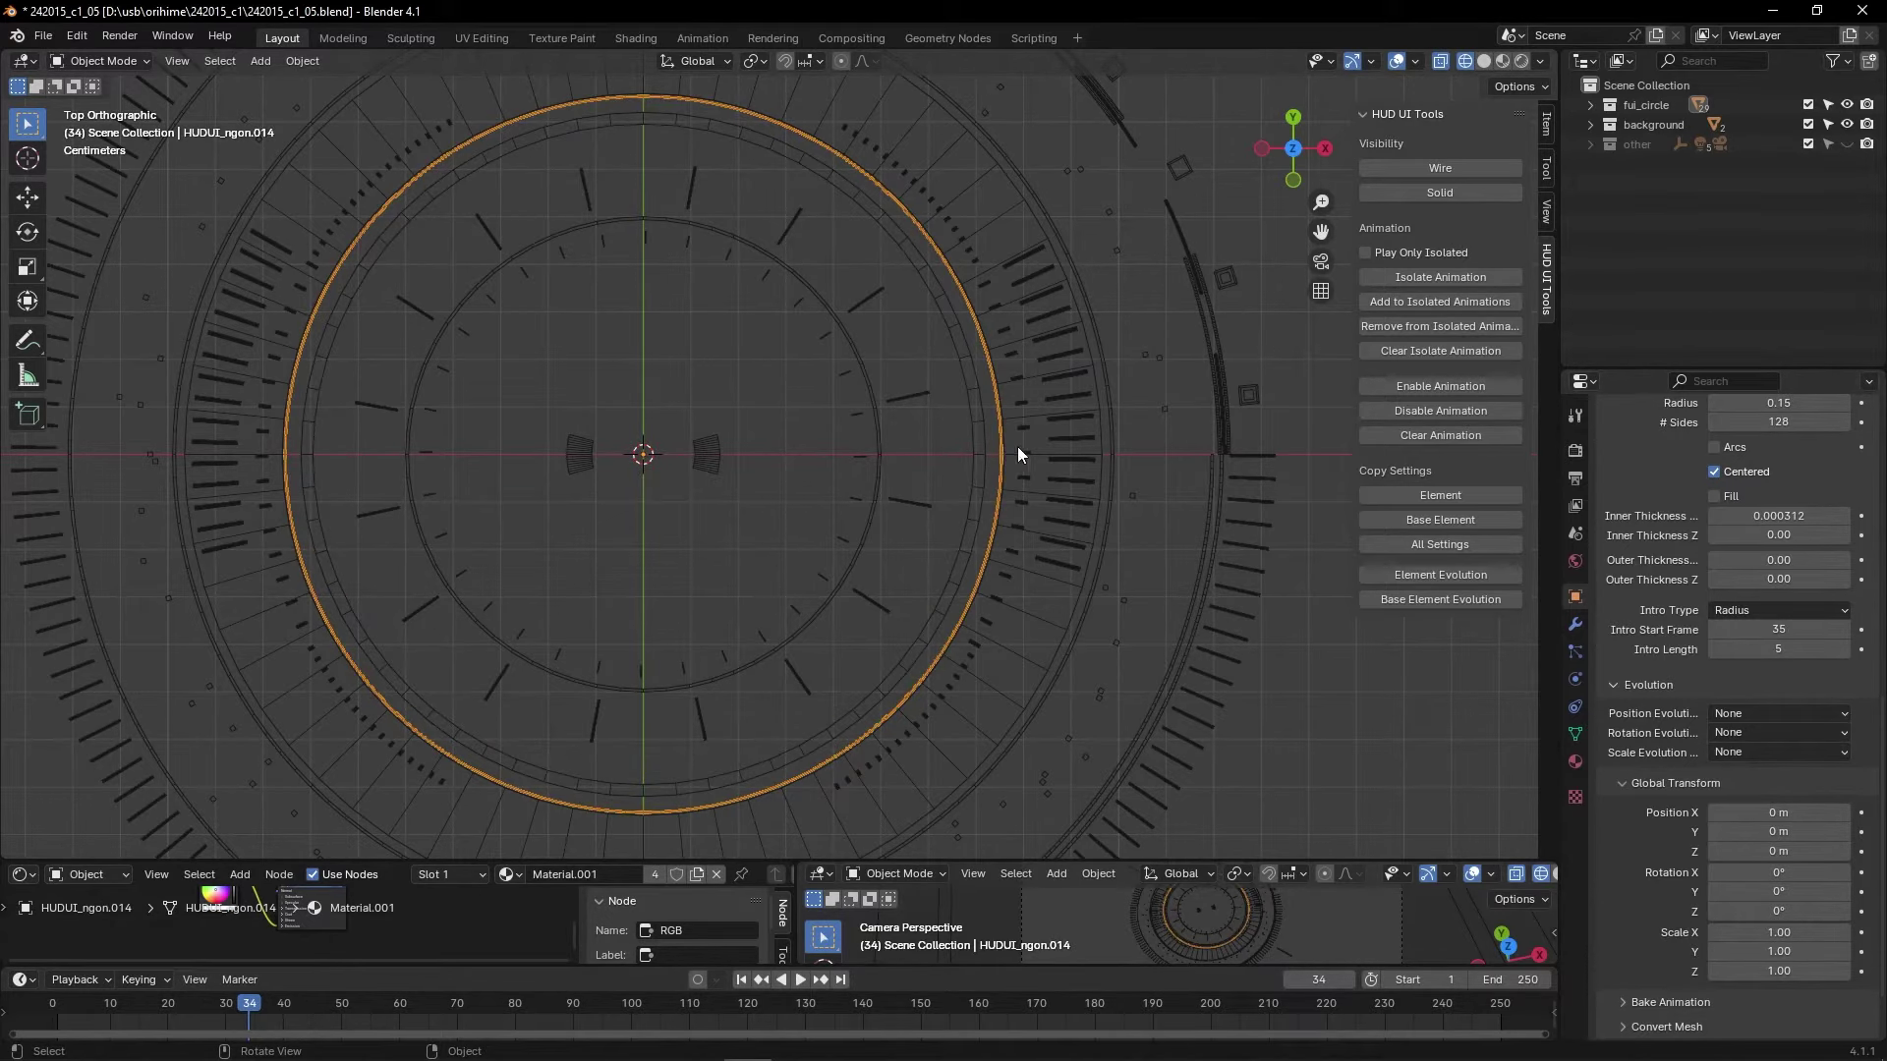
Give the 0.20 radius ring a Radius intro with start frame 40 and length 5.
left_click(1101, 493)
left_click(1779, 610)
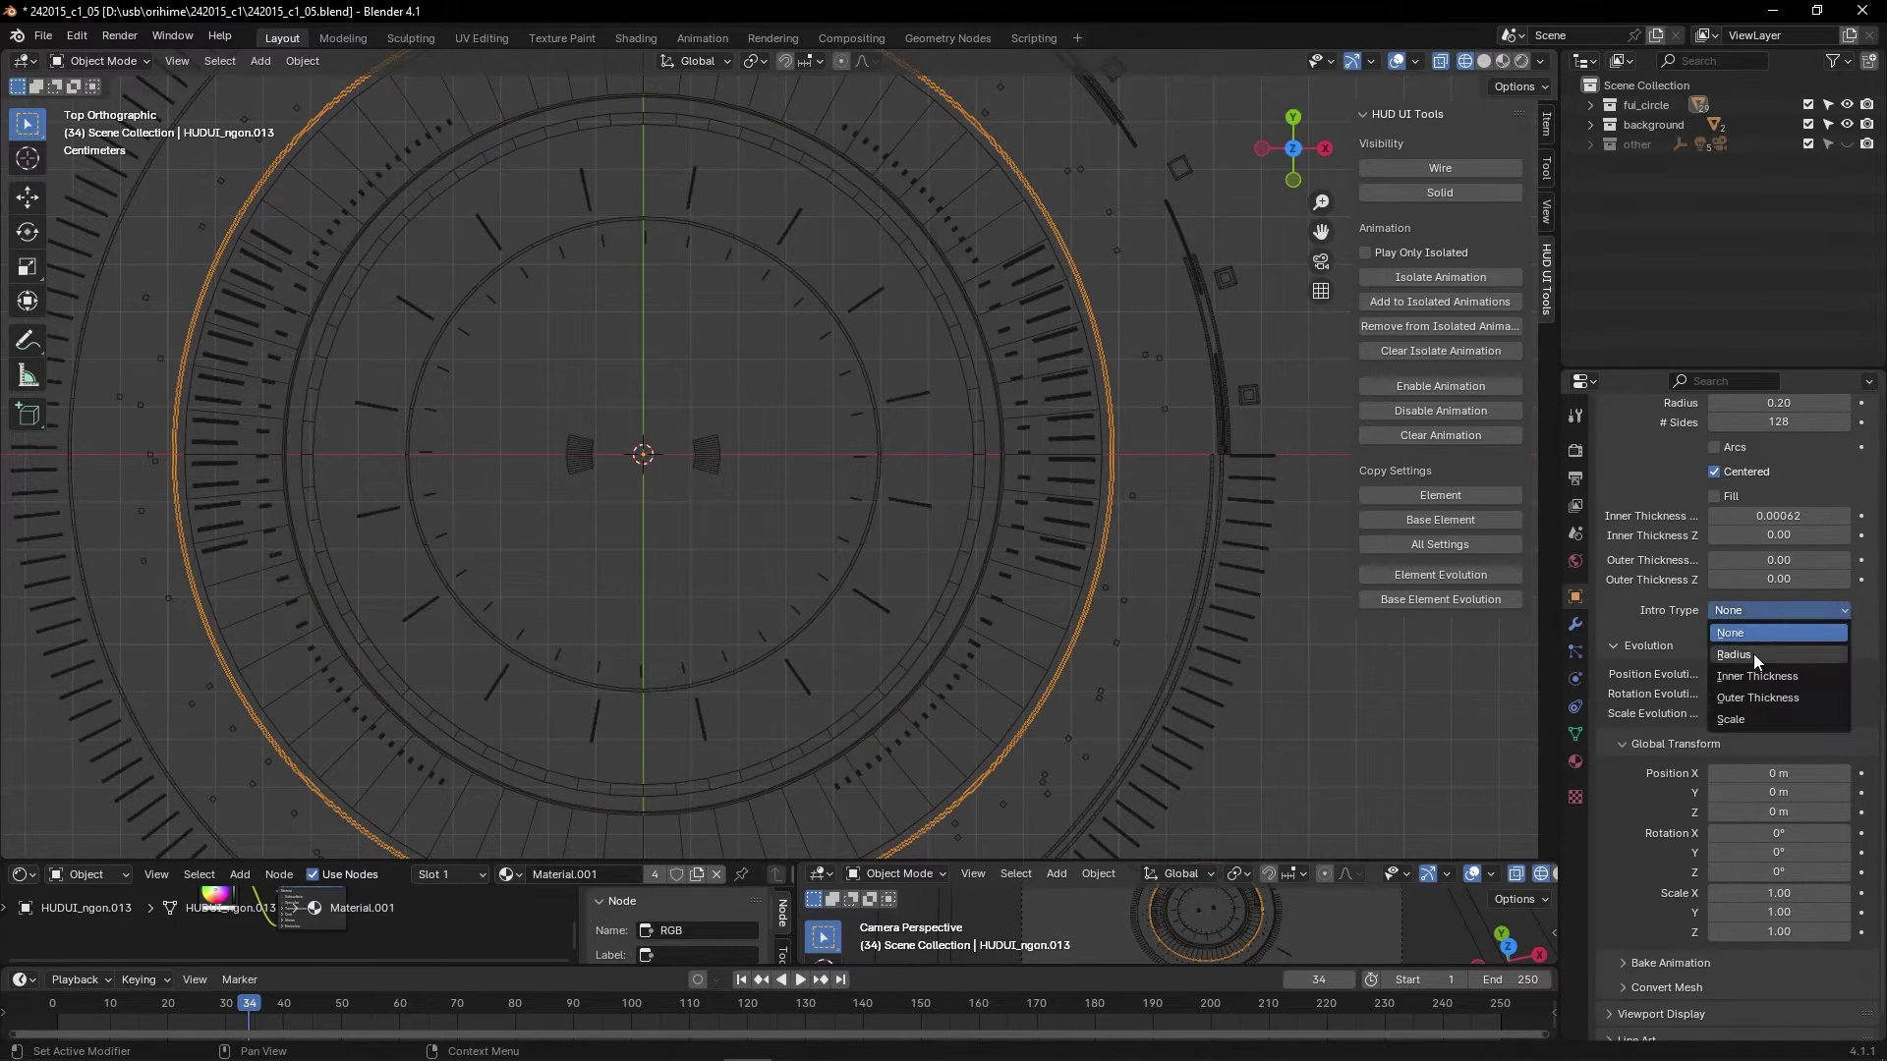
left_click(1749, 629)
left_click(1787, 630)
left_click(1782, 649)
type("5")
key("Return")
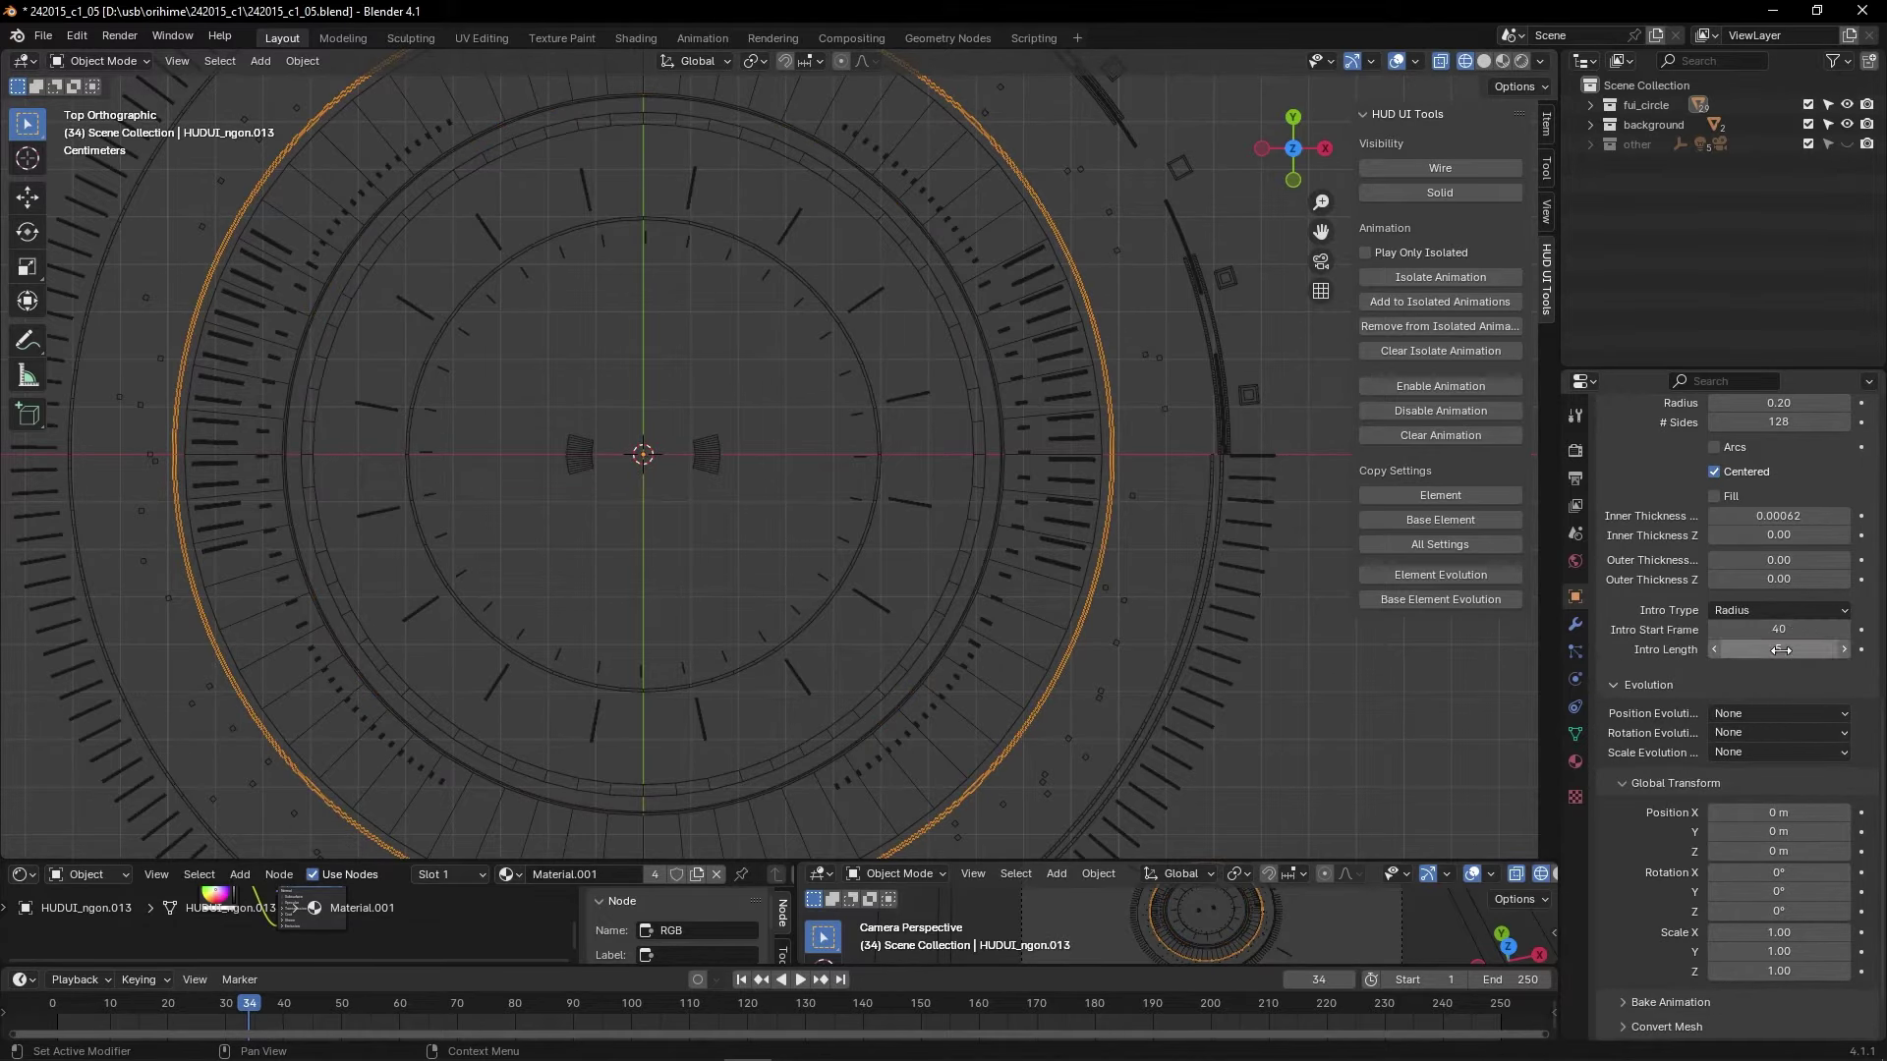
Play the animation from the first frame and scrub back to frame 45 to check the 0.20 radius ring's intro.
key("shift+Left")
key("space")
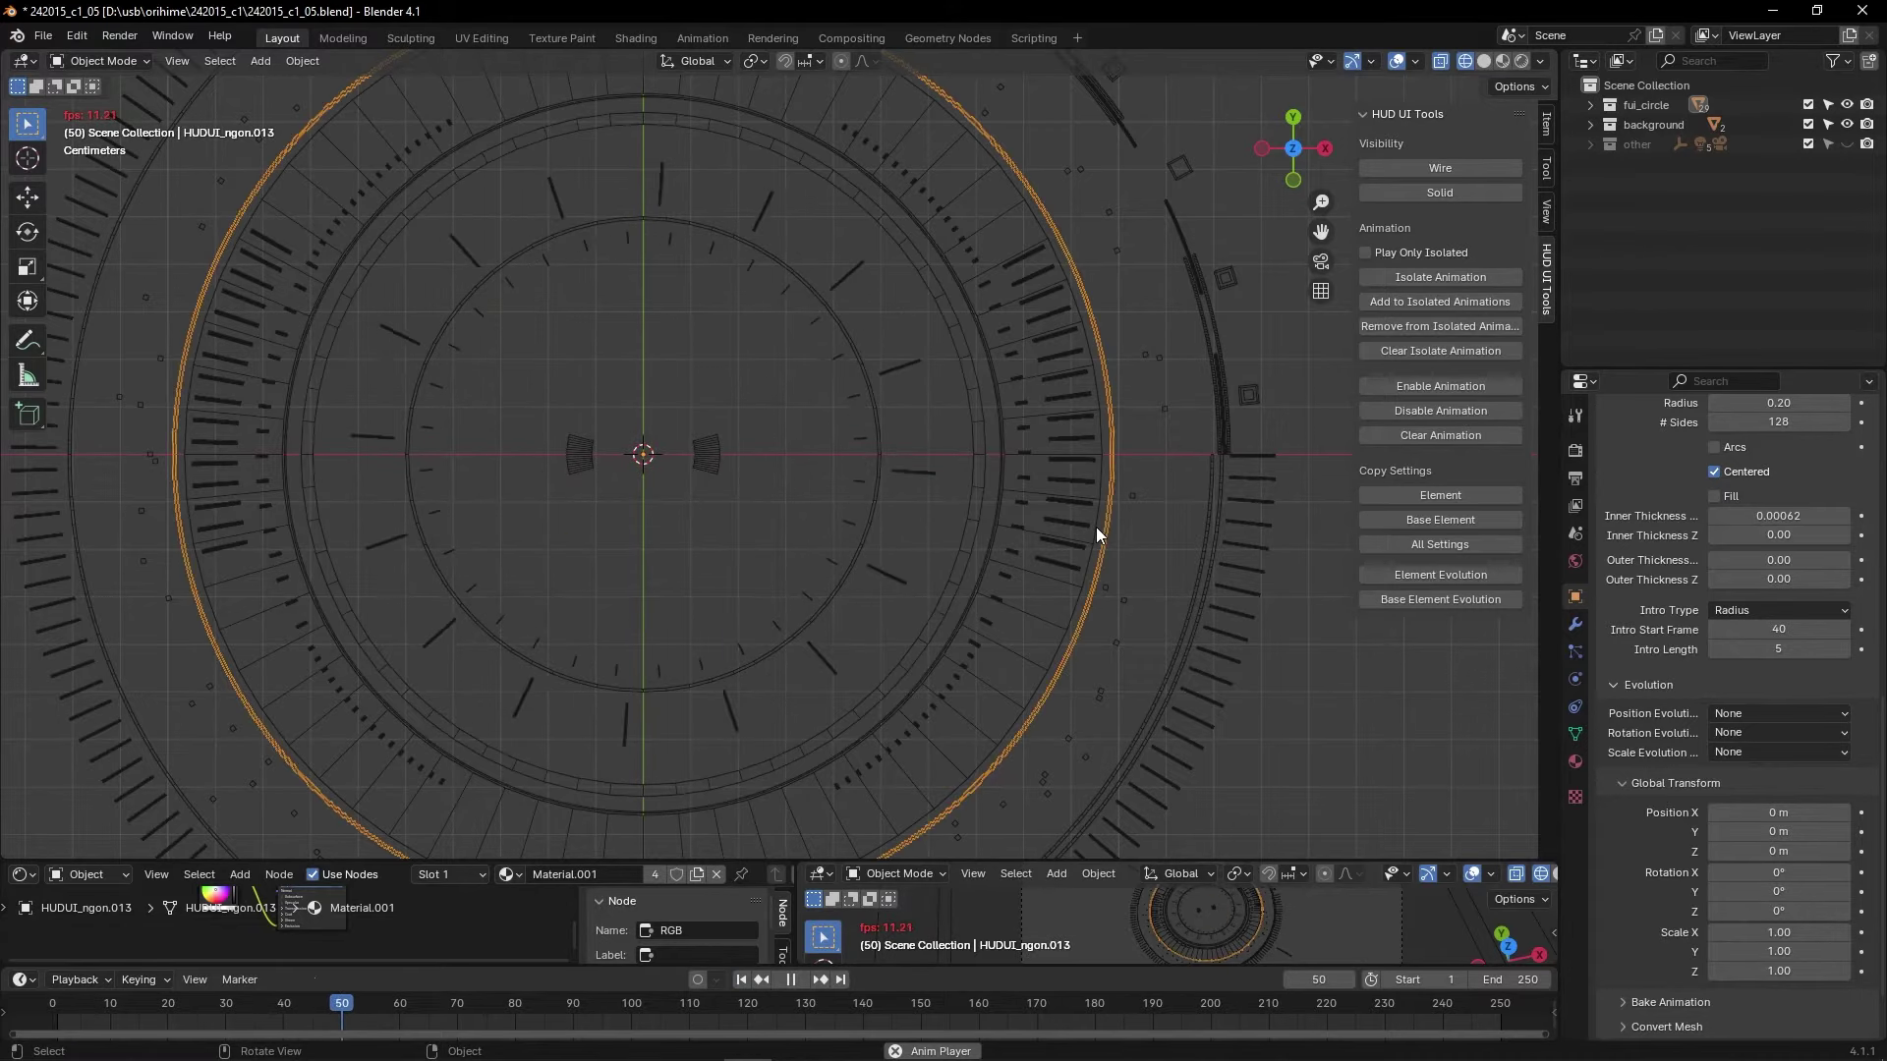
key("space")
left_click_drag(362, 1013, 312, 1012)
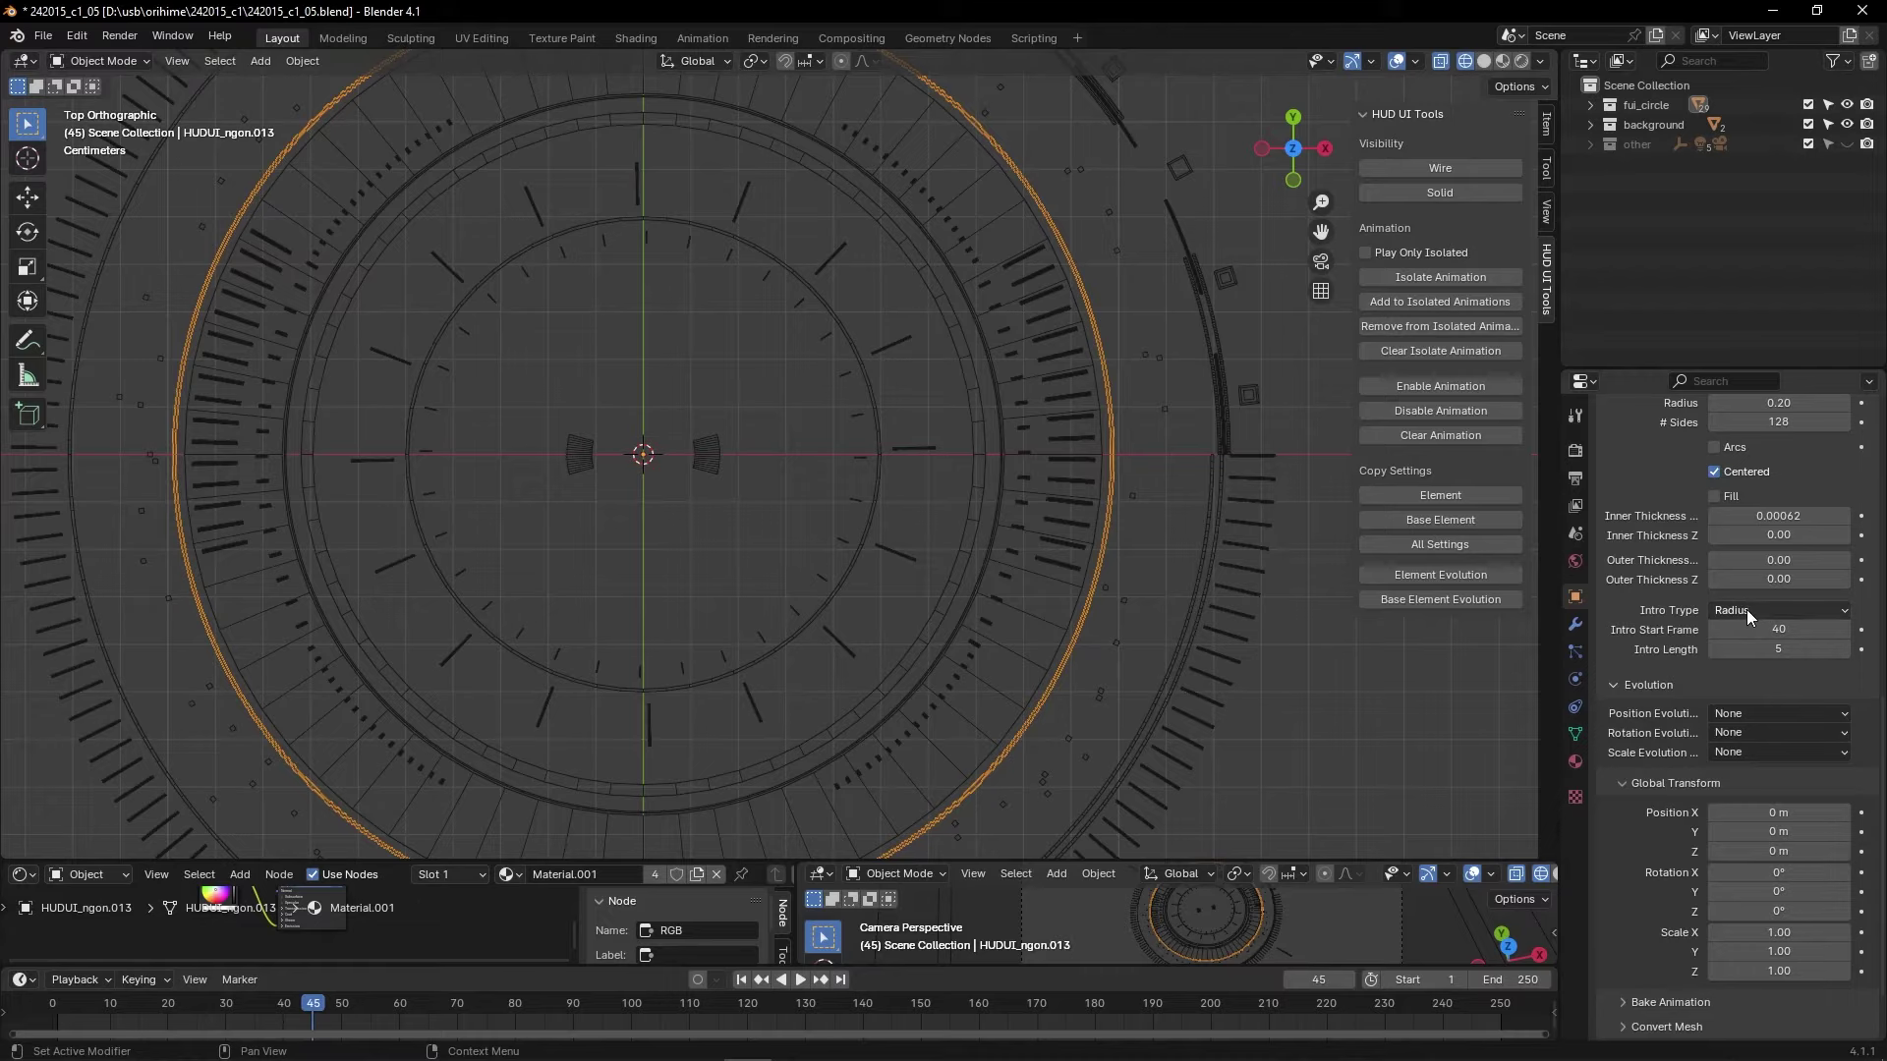
Set the intro length of both the 0.20 and the 0.15 radius rings to 10.
left_click(1785, 650)
key("Return")
left_click(982, 328)
Play the animation from the first frame and stop at about frame 49 to check the lengthened ring intros.
left_click(741, 979)
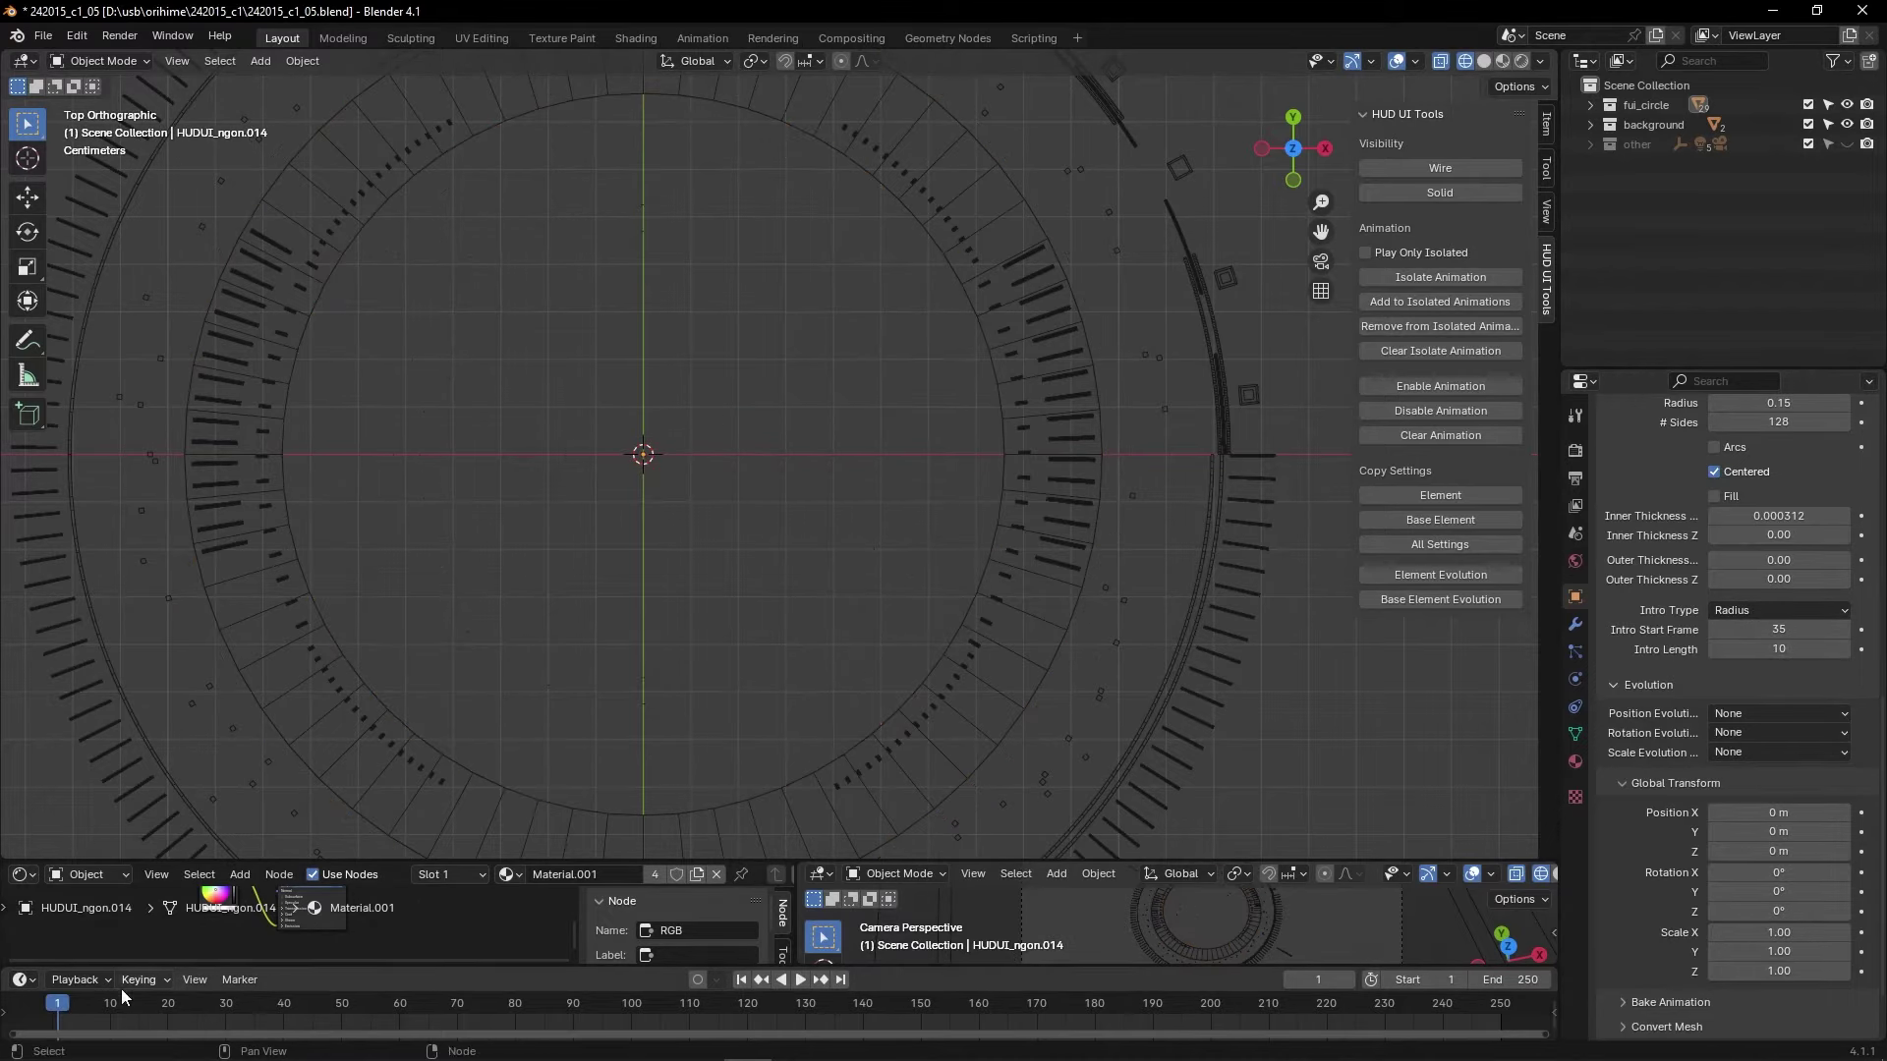
left_click(801, 979)
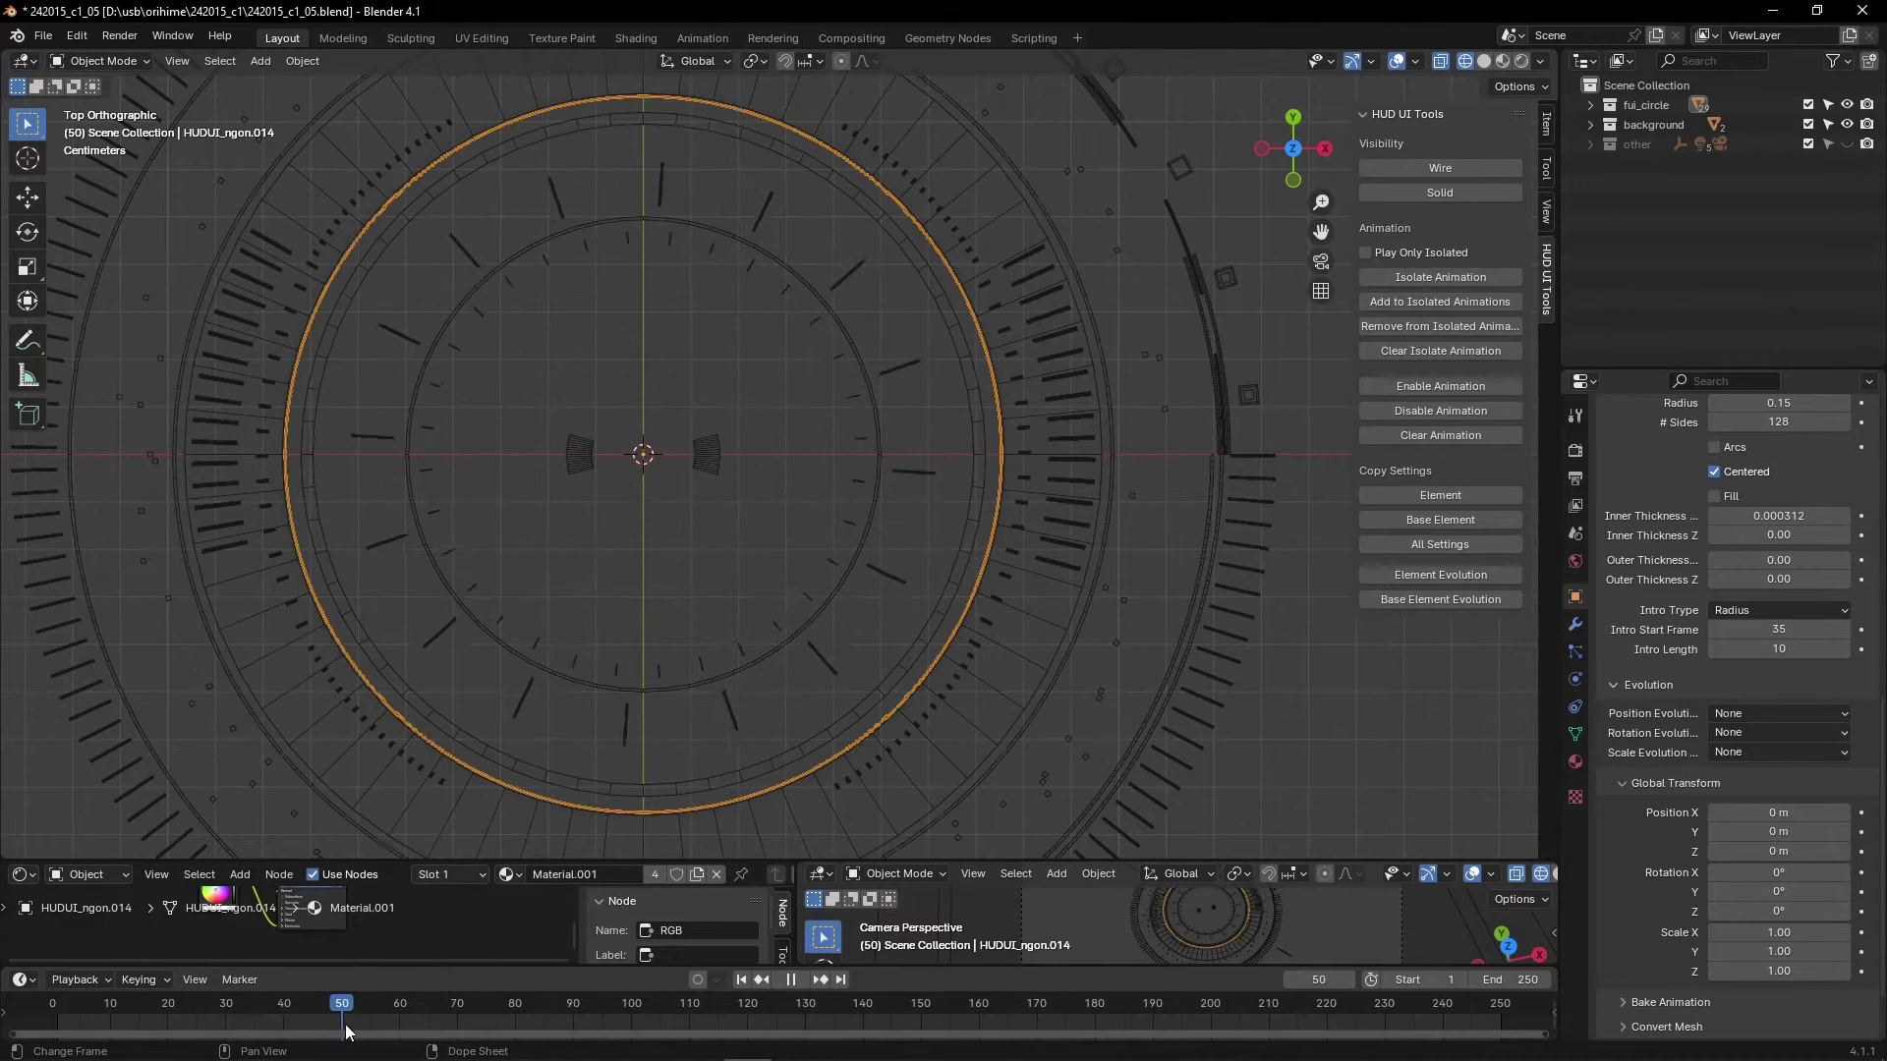
key("space")
key("Right")
key("Right")
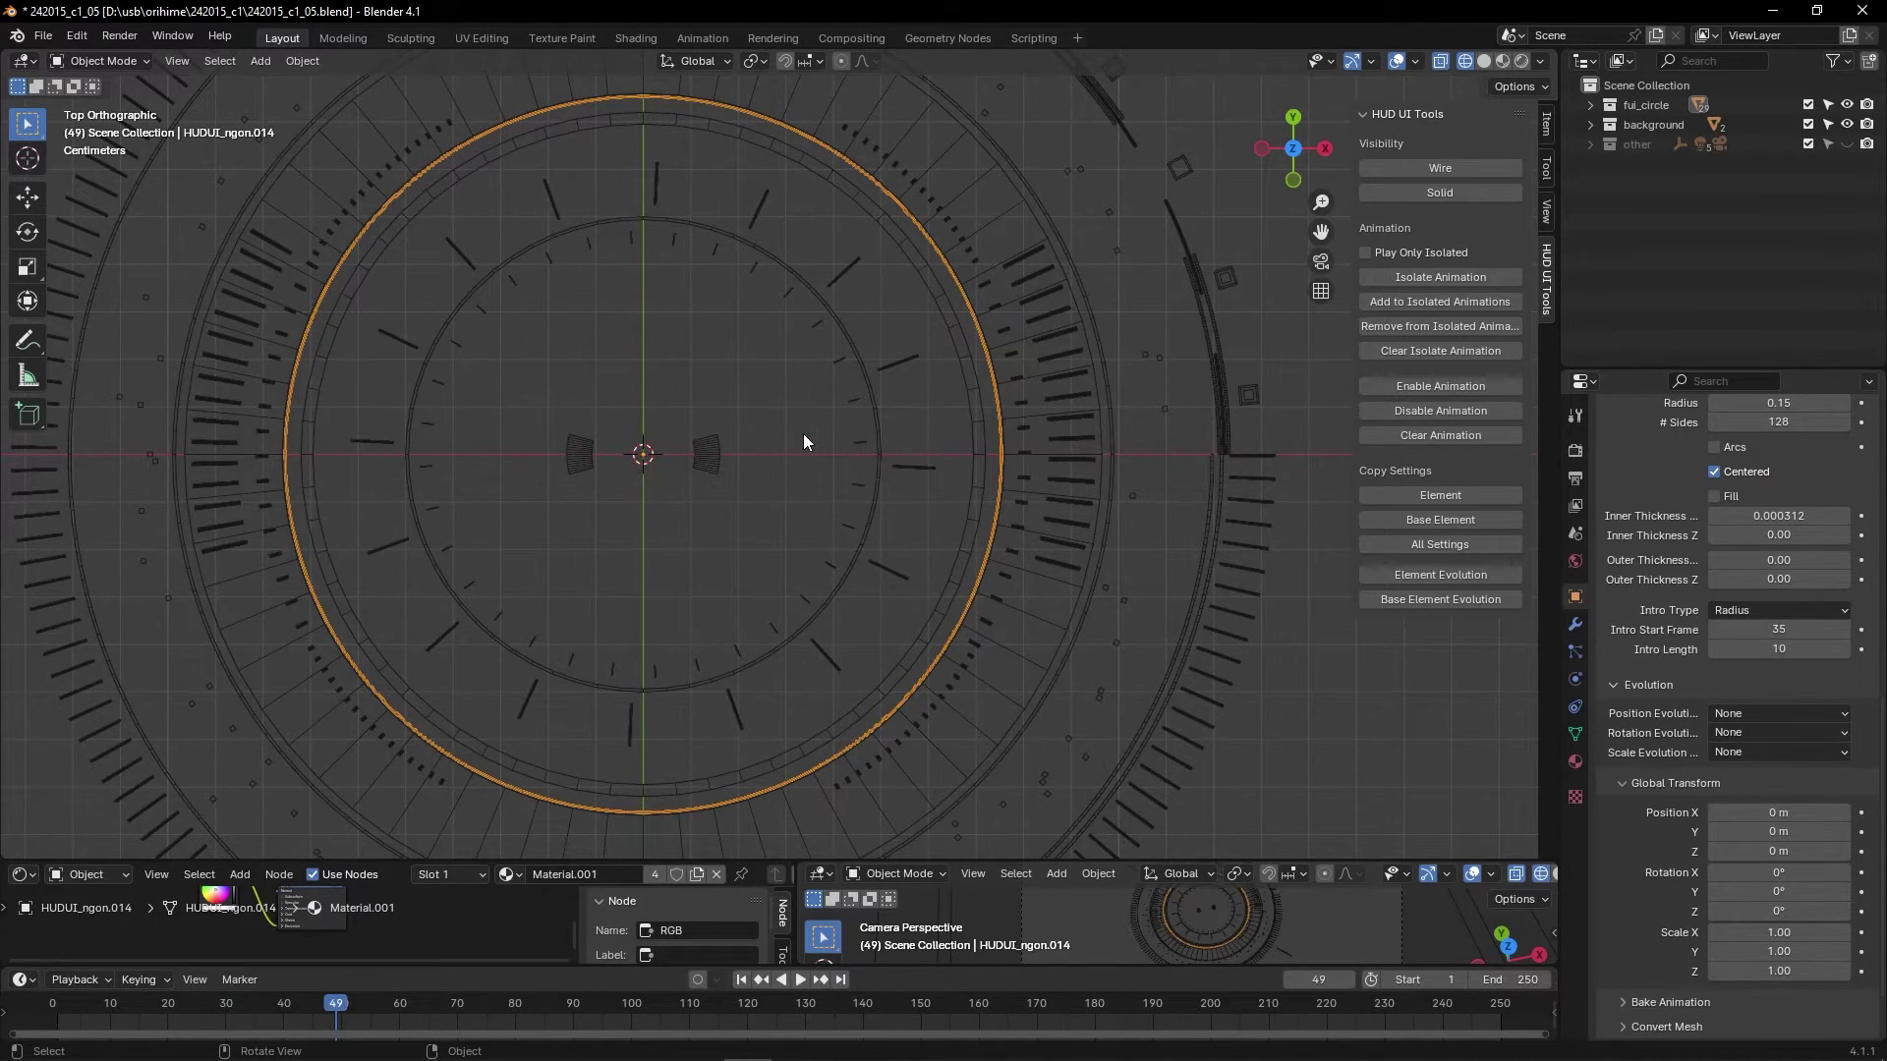
Give the 0.19 radius ring an Inner Thickness intro with start frame 48 and length 5.
left_click(1024, 251)
left_click(1763, 612)
left_click(1771, 676)
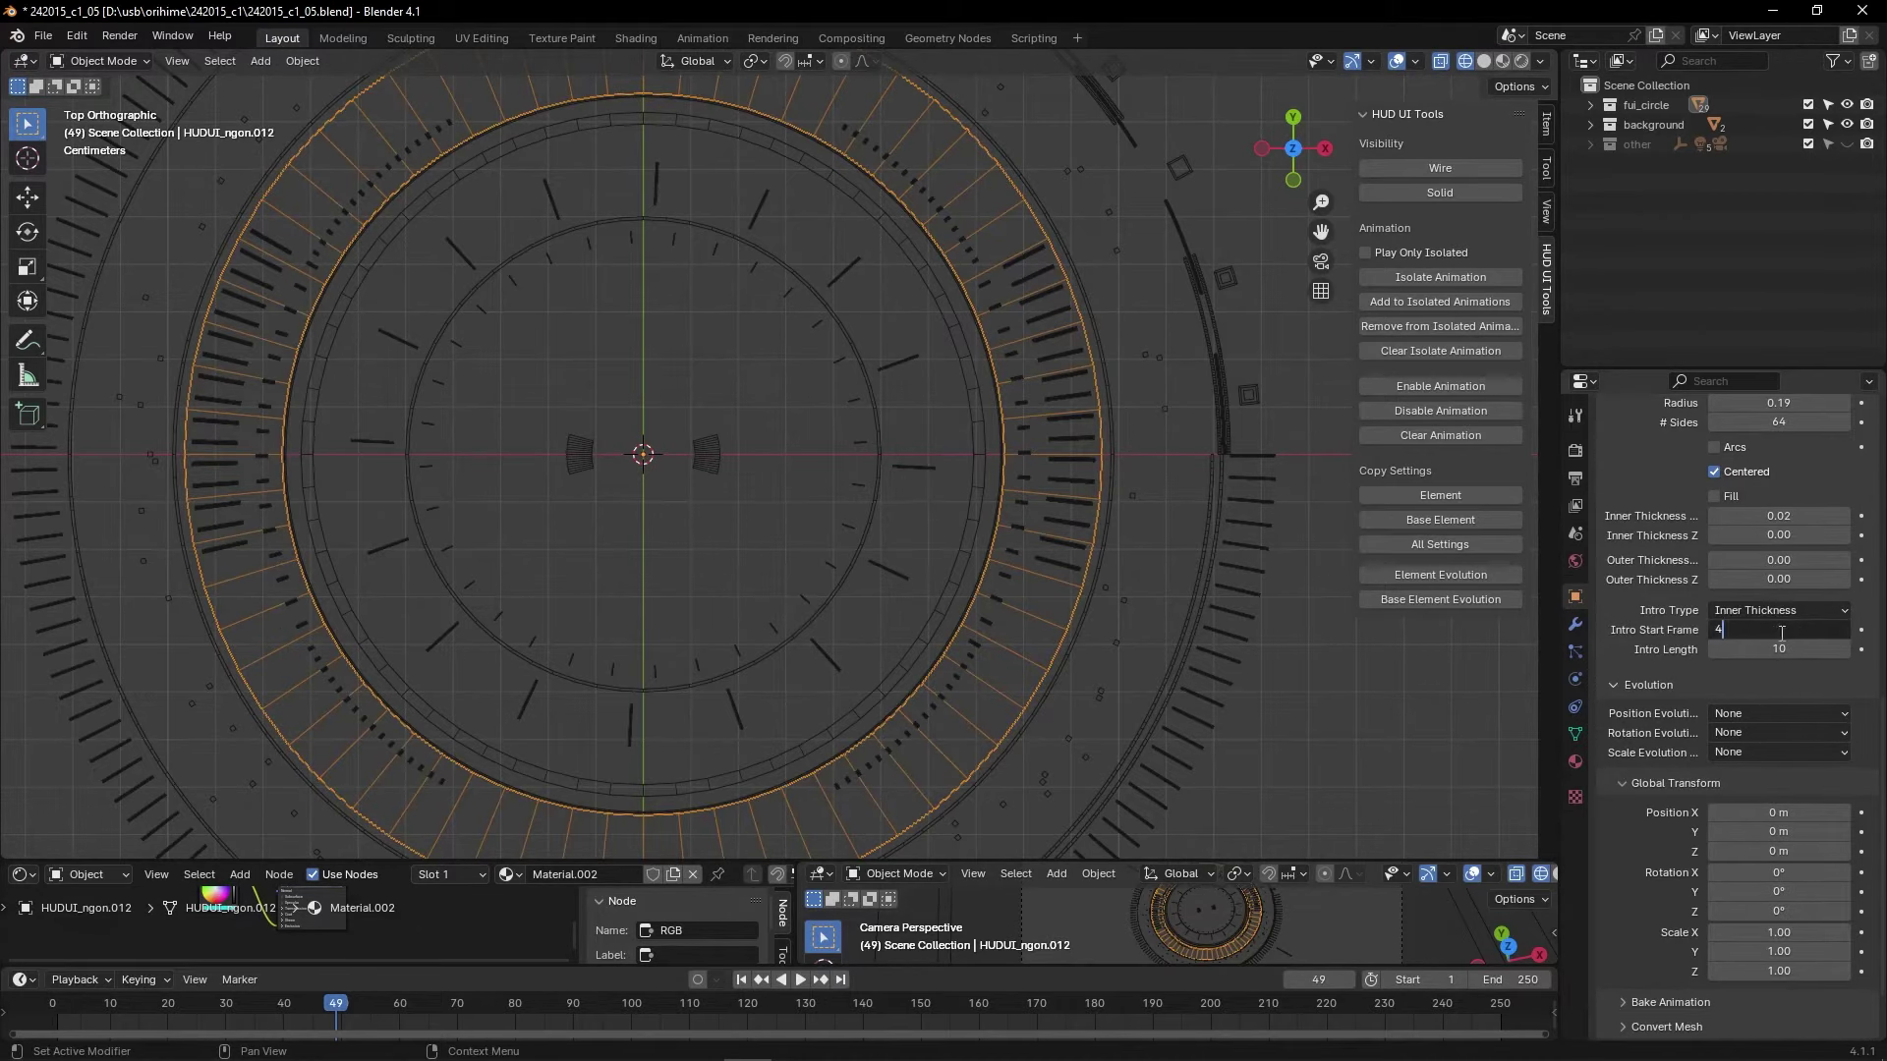
type("5")
key("Return")
Step through frames 47 to 49 and set the 0.19 radius ring's intro start frame to 49.
key("Left")
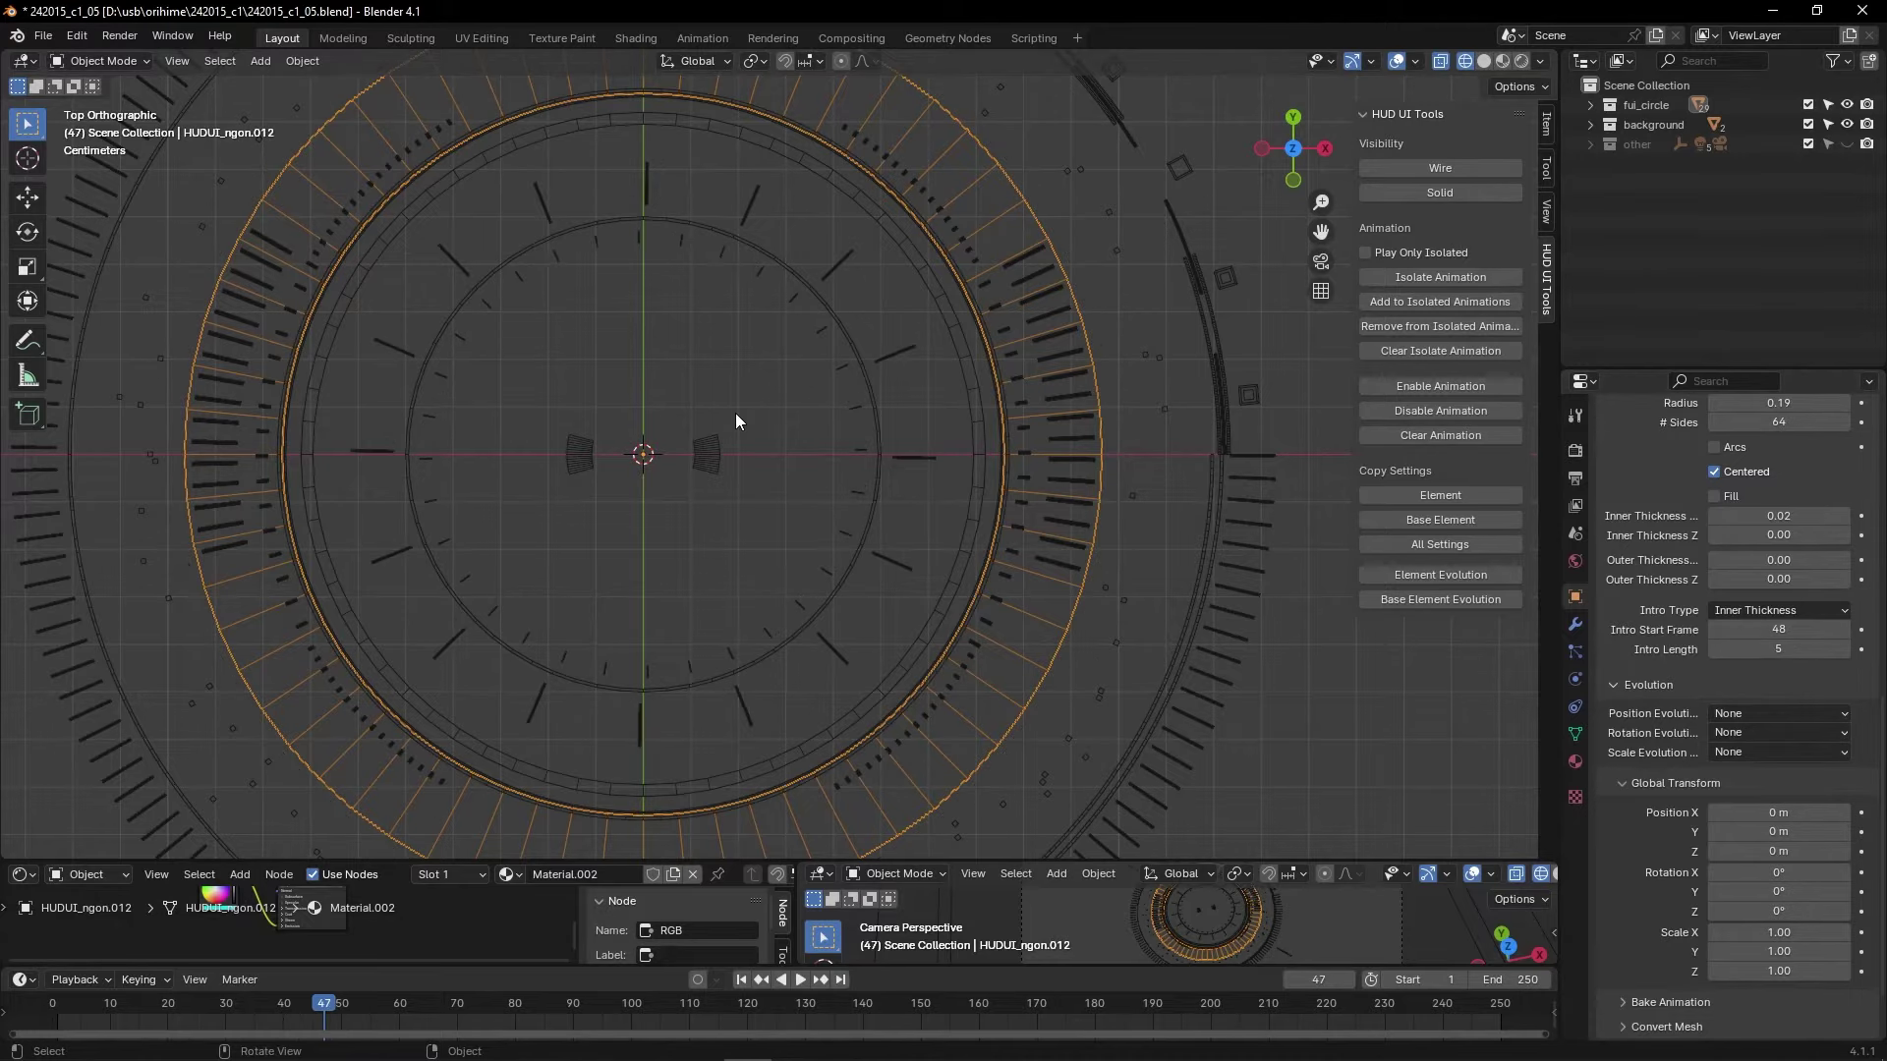
key("Right")
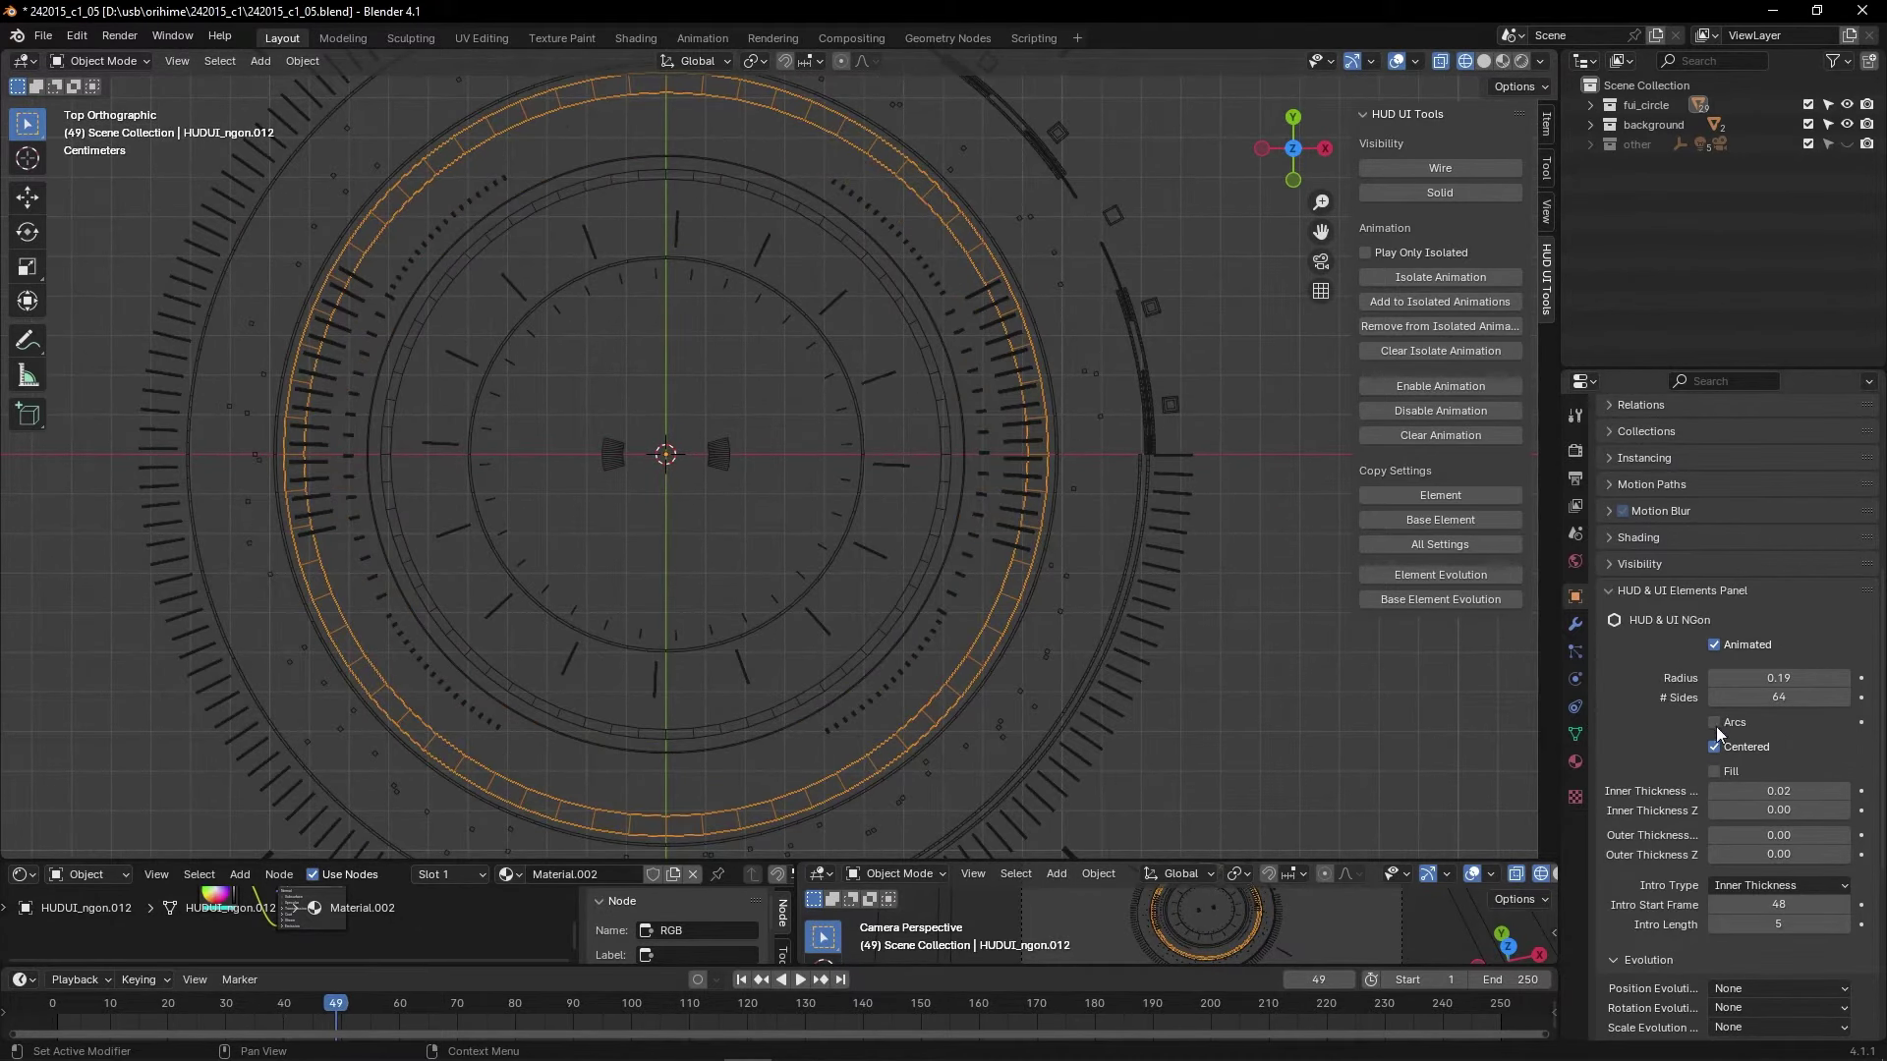
scroll(1755, 764, "down", 5)
type("9")
key("Return")
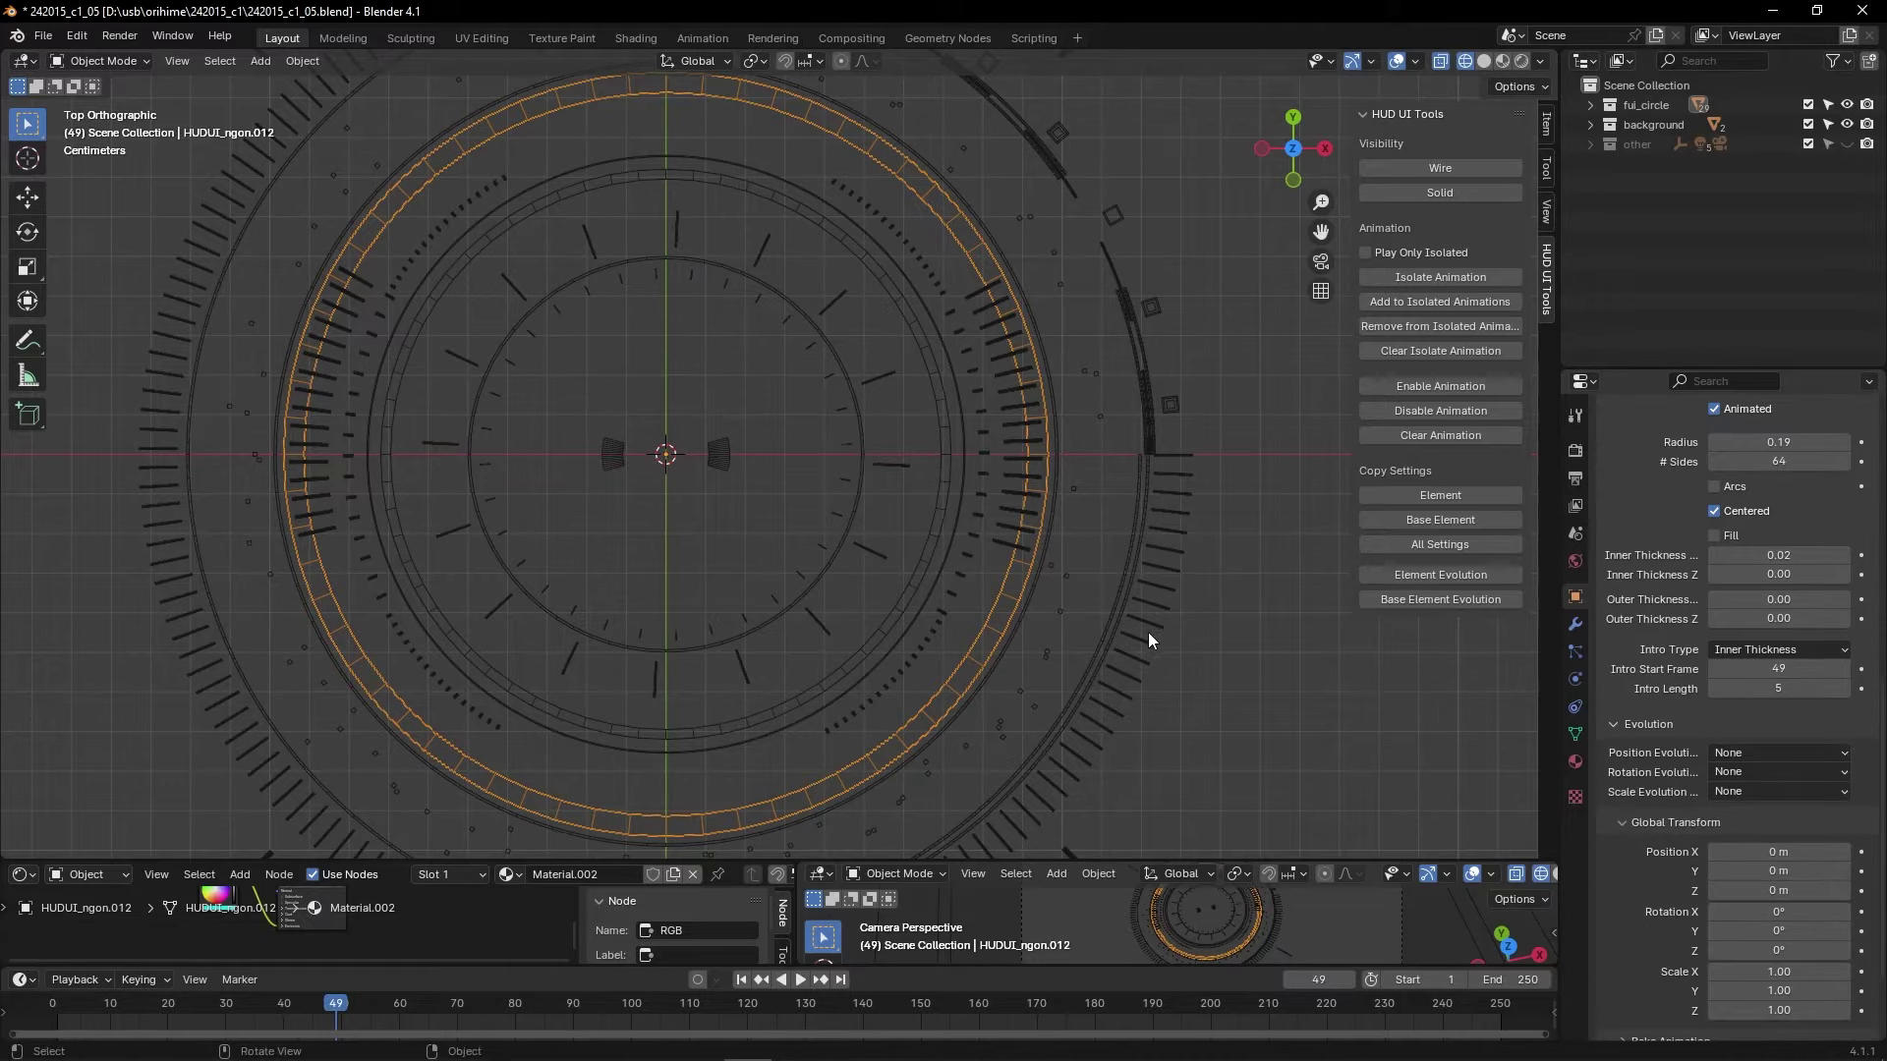
Check the 0.19 radius ring's intro by stepping frame by frame to 54, playing on and scrubbing to frame 102.
key("Right")
key("Right")
key("Right")
key("Right")
key("Right")
key("Right")
key("Right")
key("Right")
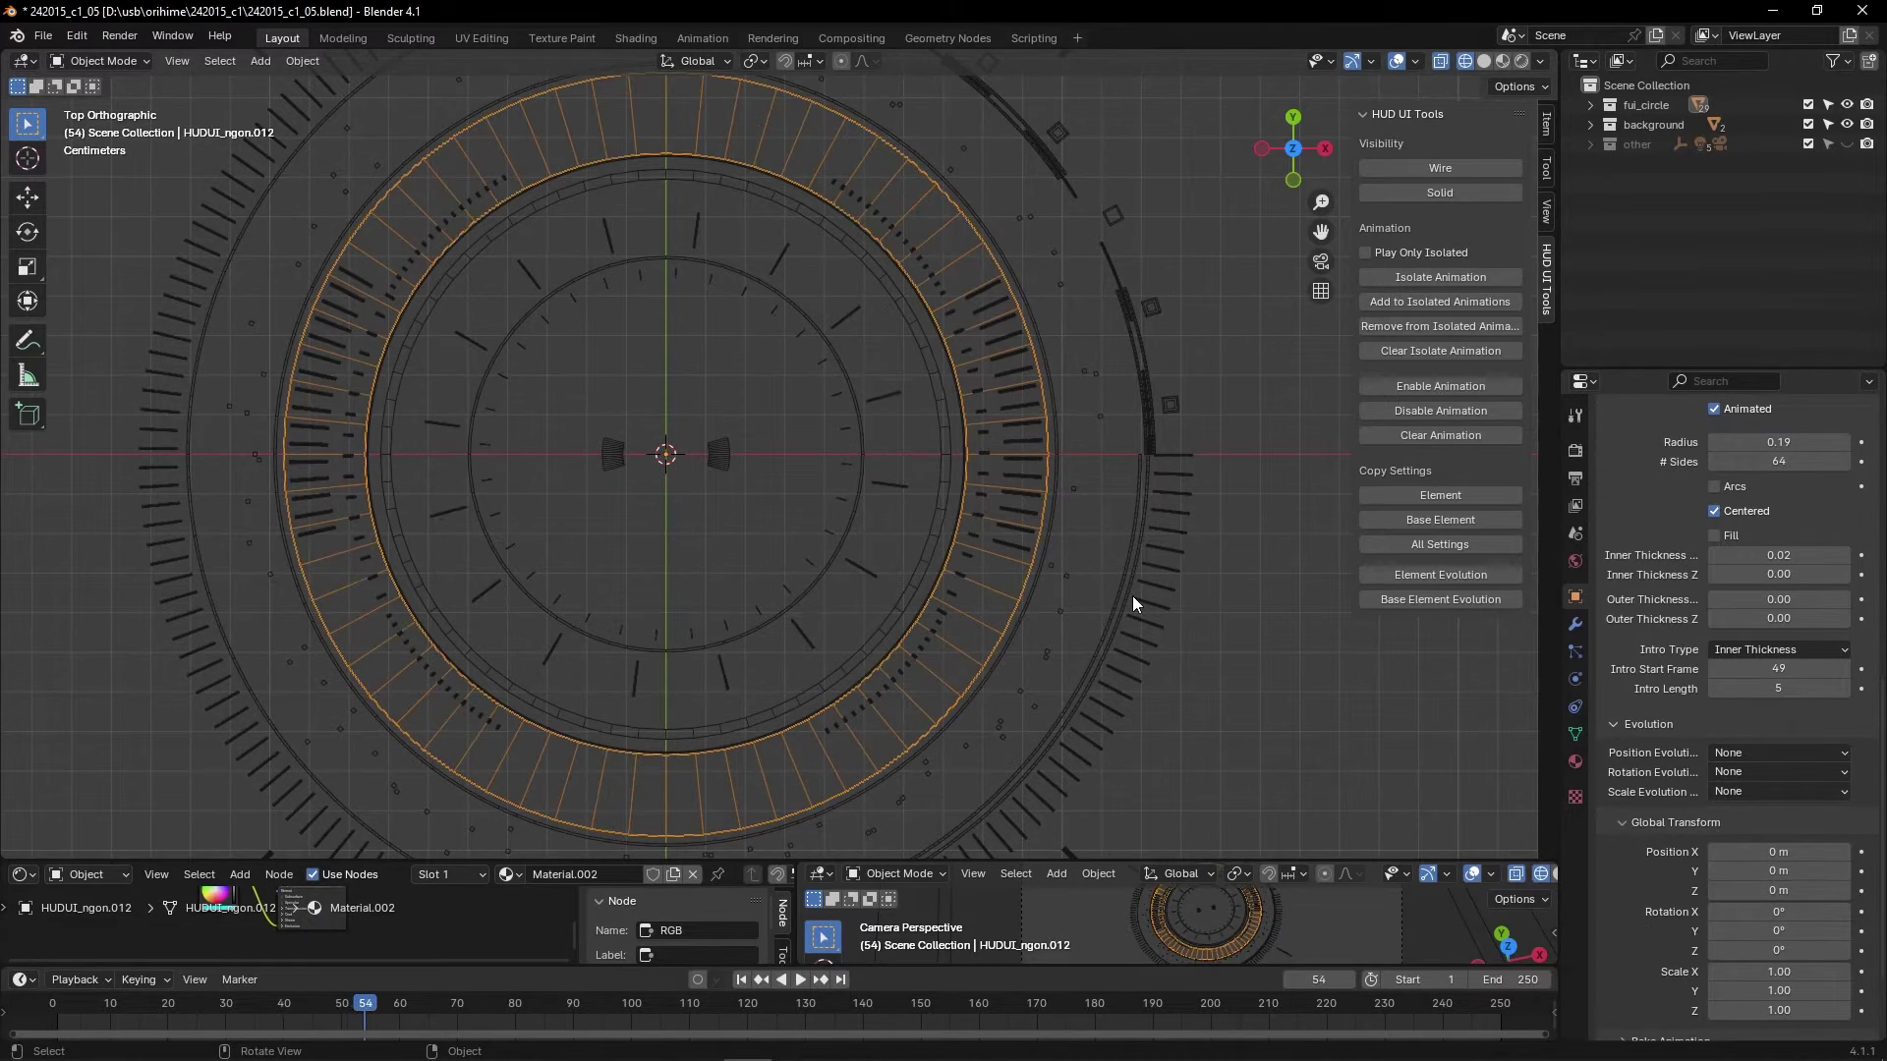
key("space")
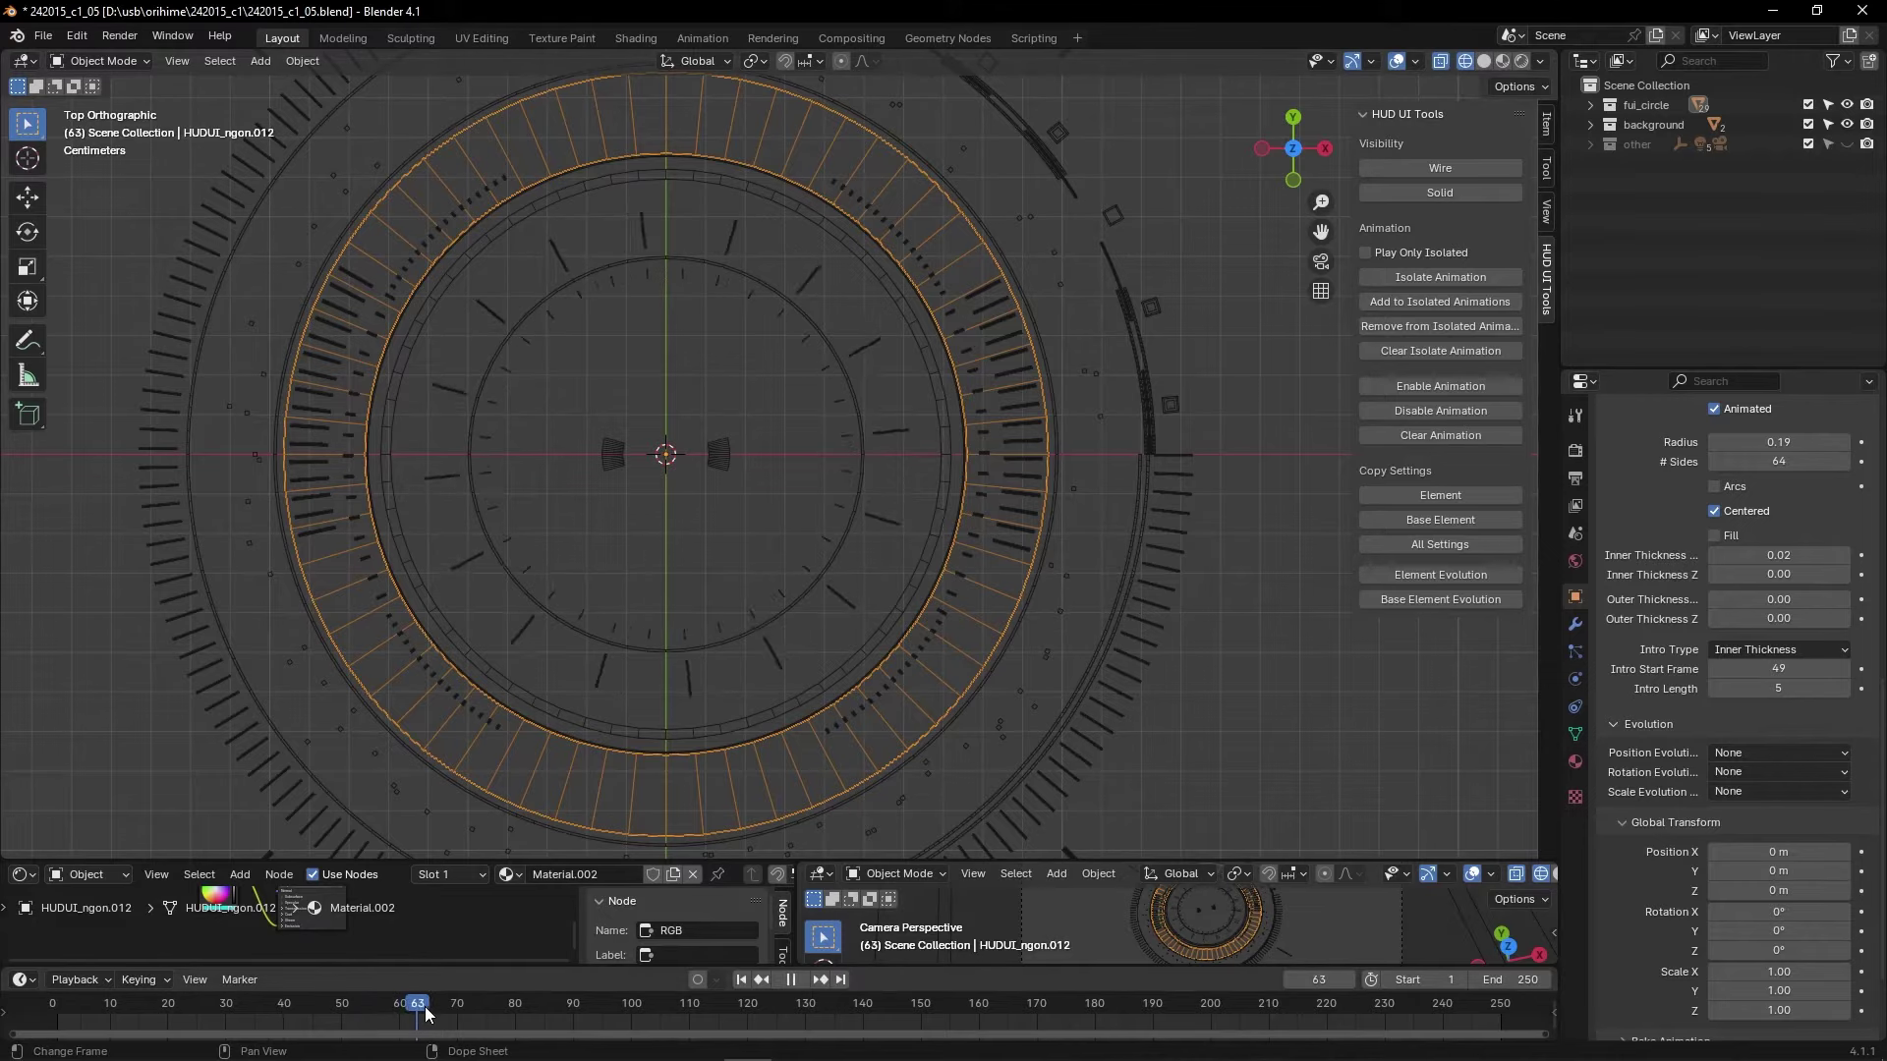
left_click_drag(618, 1015, 646, 1018)
Give the 0.24 radius 90° arc HUDUI_ngon.018 an Inner Thickness intro with a length of 5.
scroll(1177, 476, "down", 1)
left_click(1071, 536)
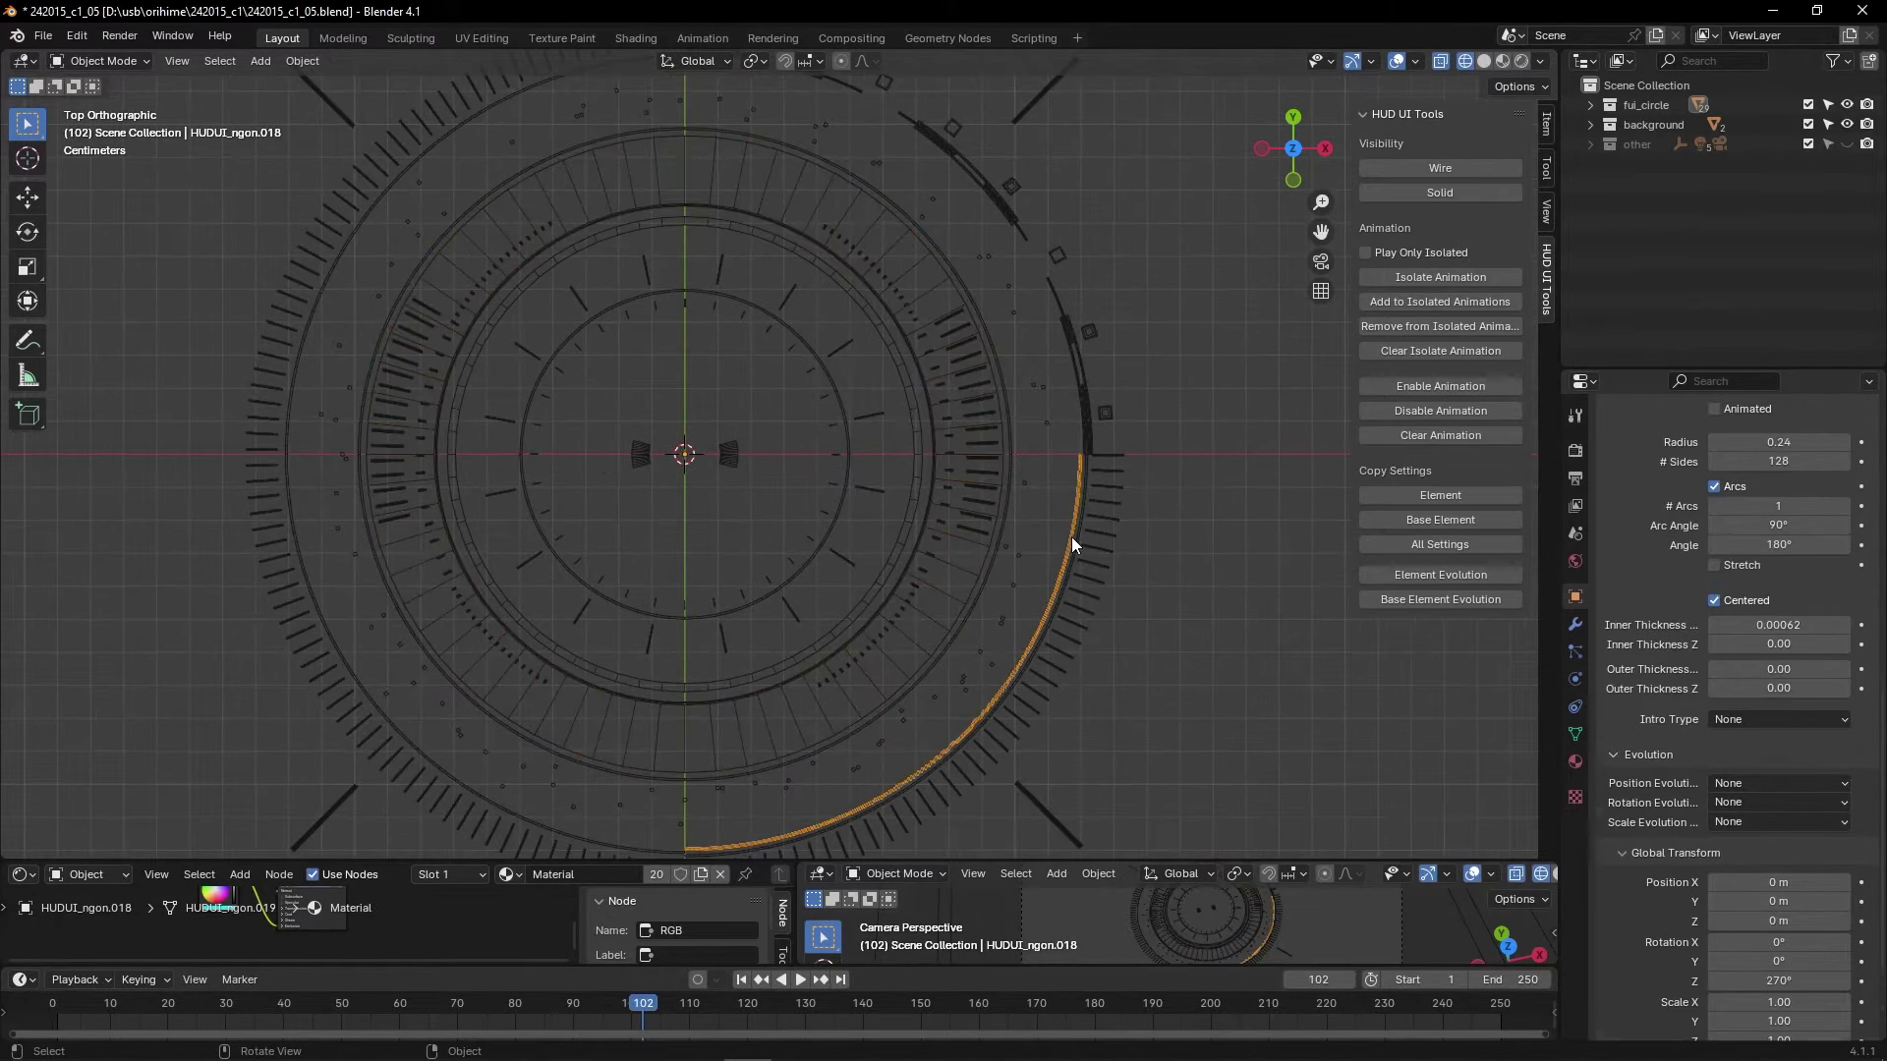
middle_click_drag(1099, 593, 1142, 519, "shift")
scroll(1090, 613, "up", 2)
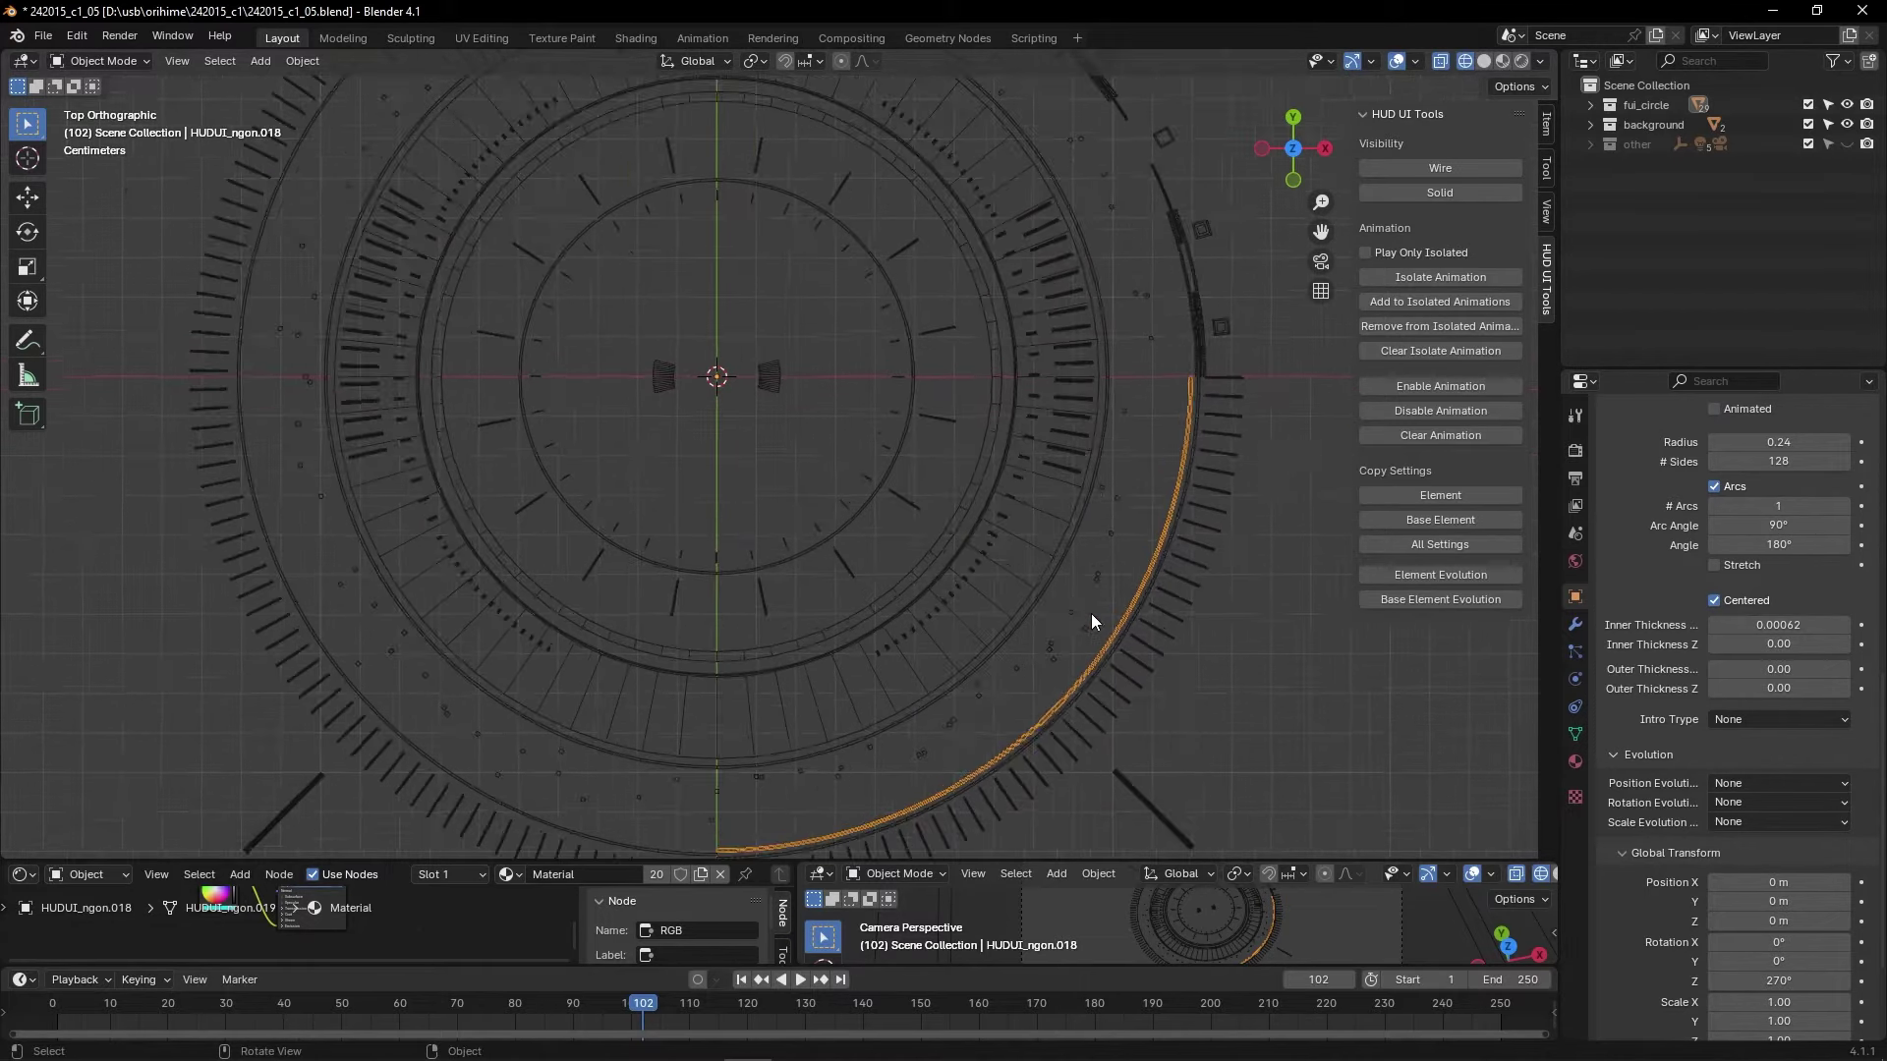
middle_click_drag(1130, 629, 1087, 587, "shift")
scroll(914, 497, "down", 2)
left_click(1764, 720)
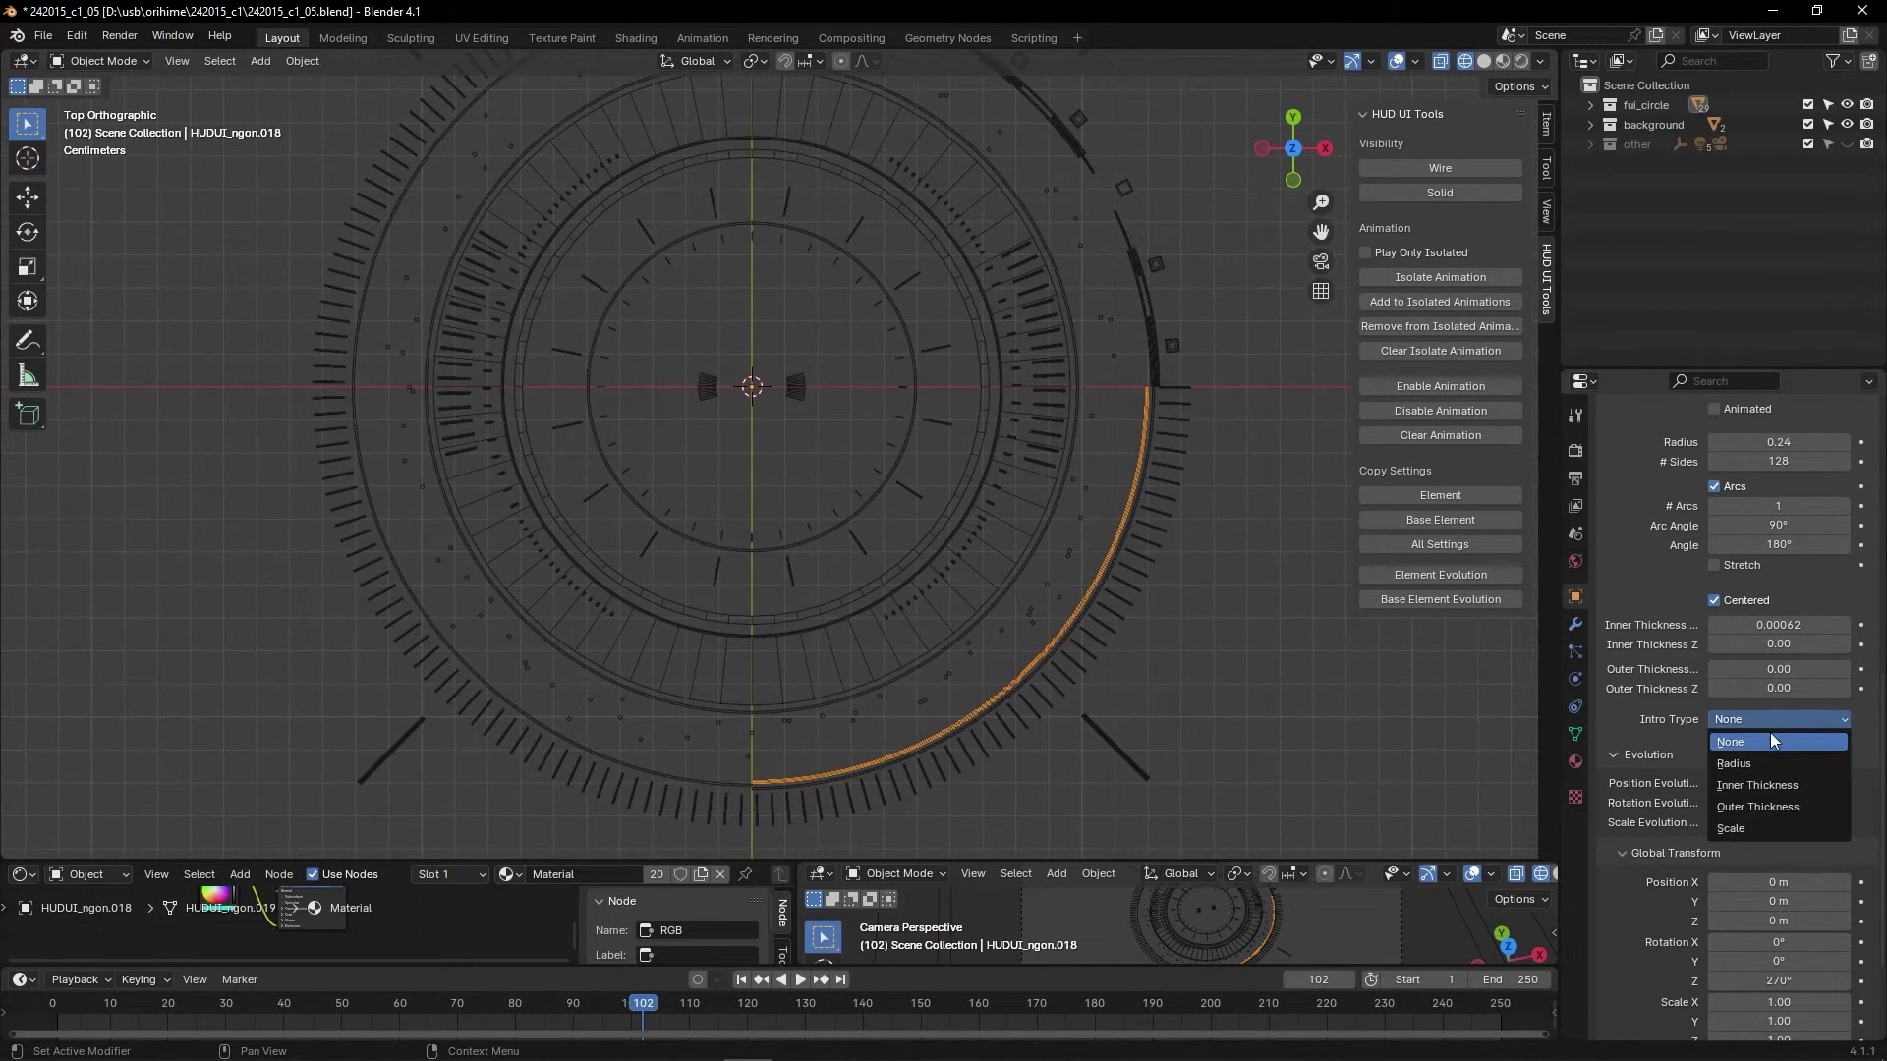
left_click(1775, 788)
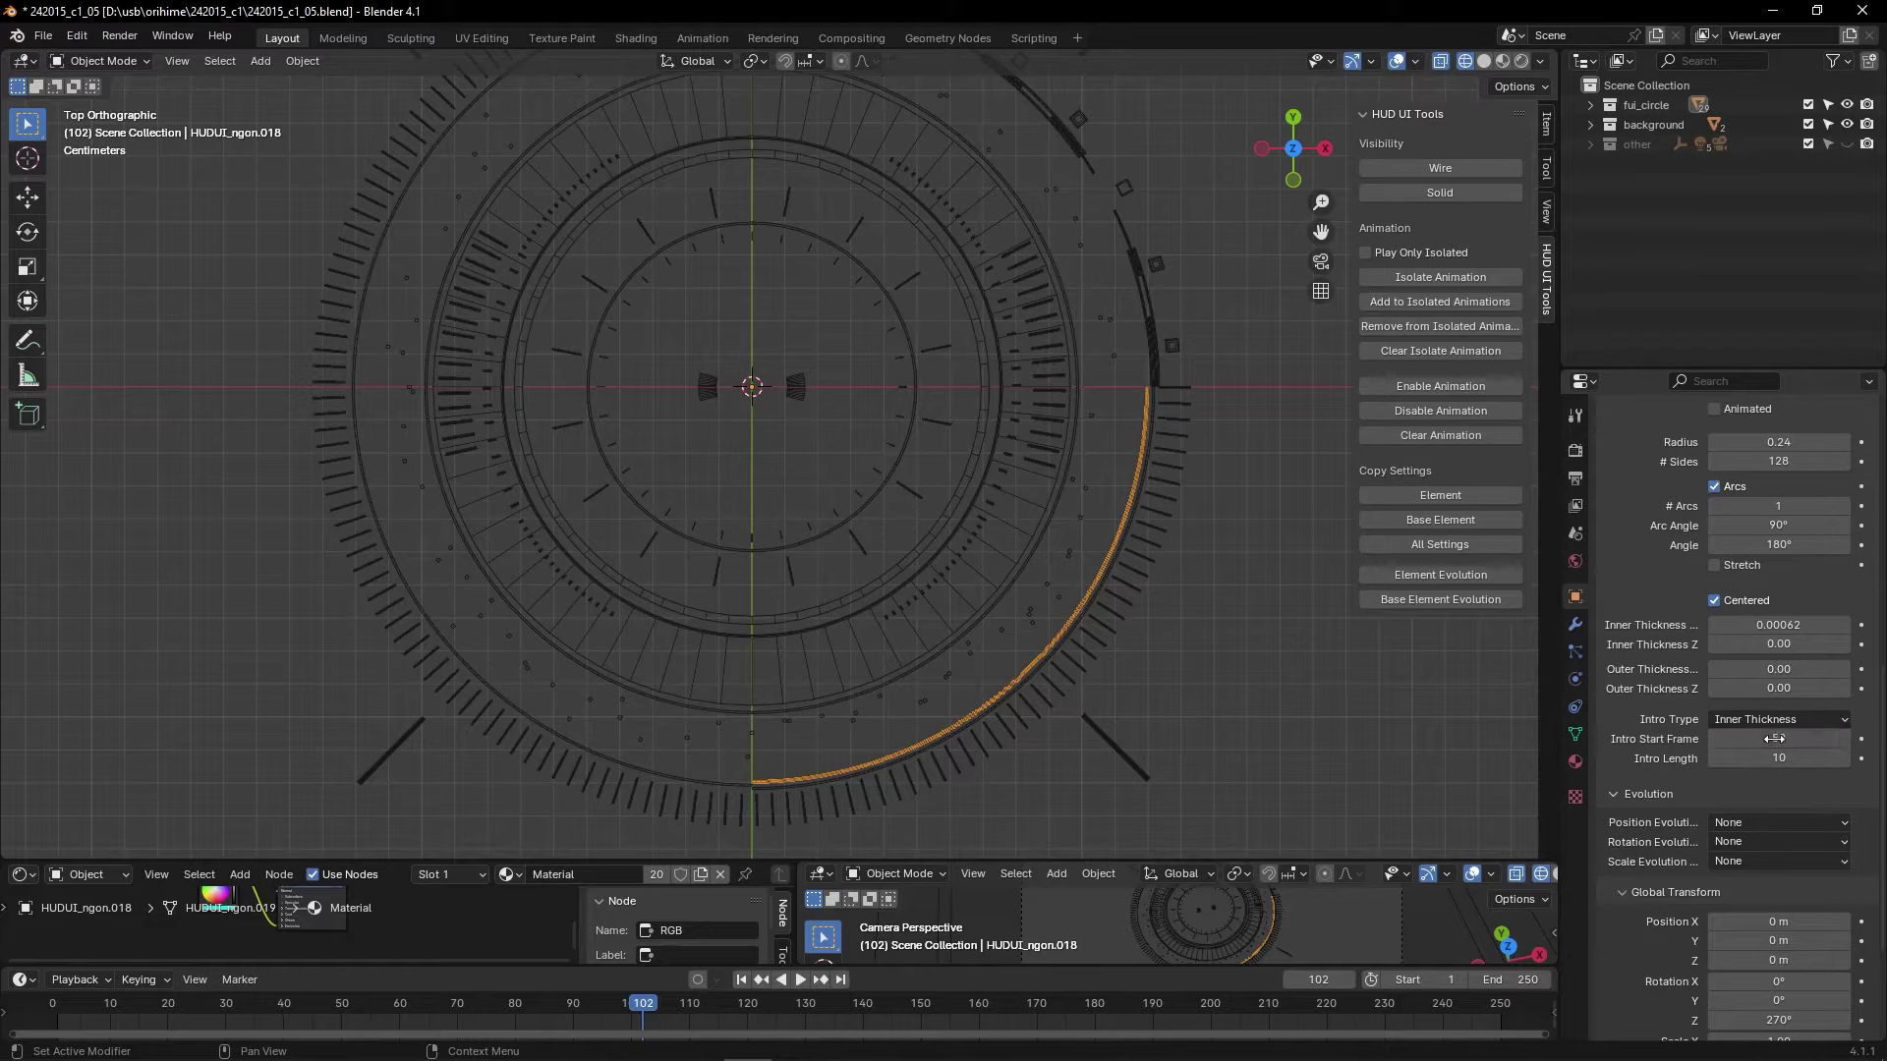
left_click(1772, 759)
type("5")
key("Return")
Examine the outer arc elements, select the three-arc 0.24 radius element and view its intro type options.
middle_click_drag(1234, 443, 1138, 485, "shift")
middle_click_drag(1148, 389, 1022, 481, "shift")
scroll(1022, 482, "up", 5)
scroll(1086, 521, "down", 1)
middle_click_drag(1143, 606, 1177, 399, "shift")
middle_click_drag(982, 592, 826, 451, "shift")
scroll(884, 443, "up", 4)
left_click(998, 397)
scroll(981, 357, "down", 9)
scroll(980, 358, "up", 2)
middle_click_drag(870, 263, 1132, 422, "shift")
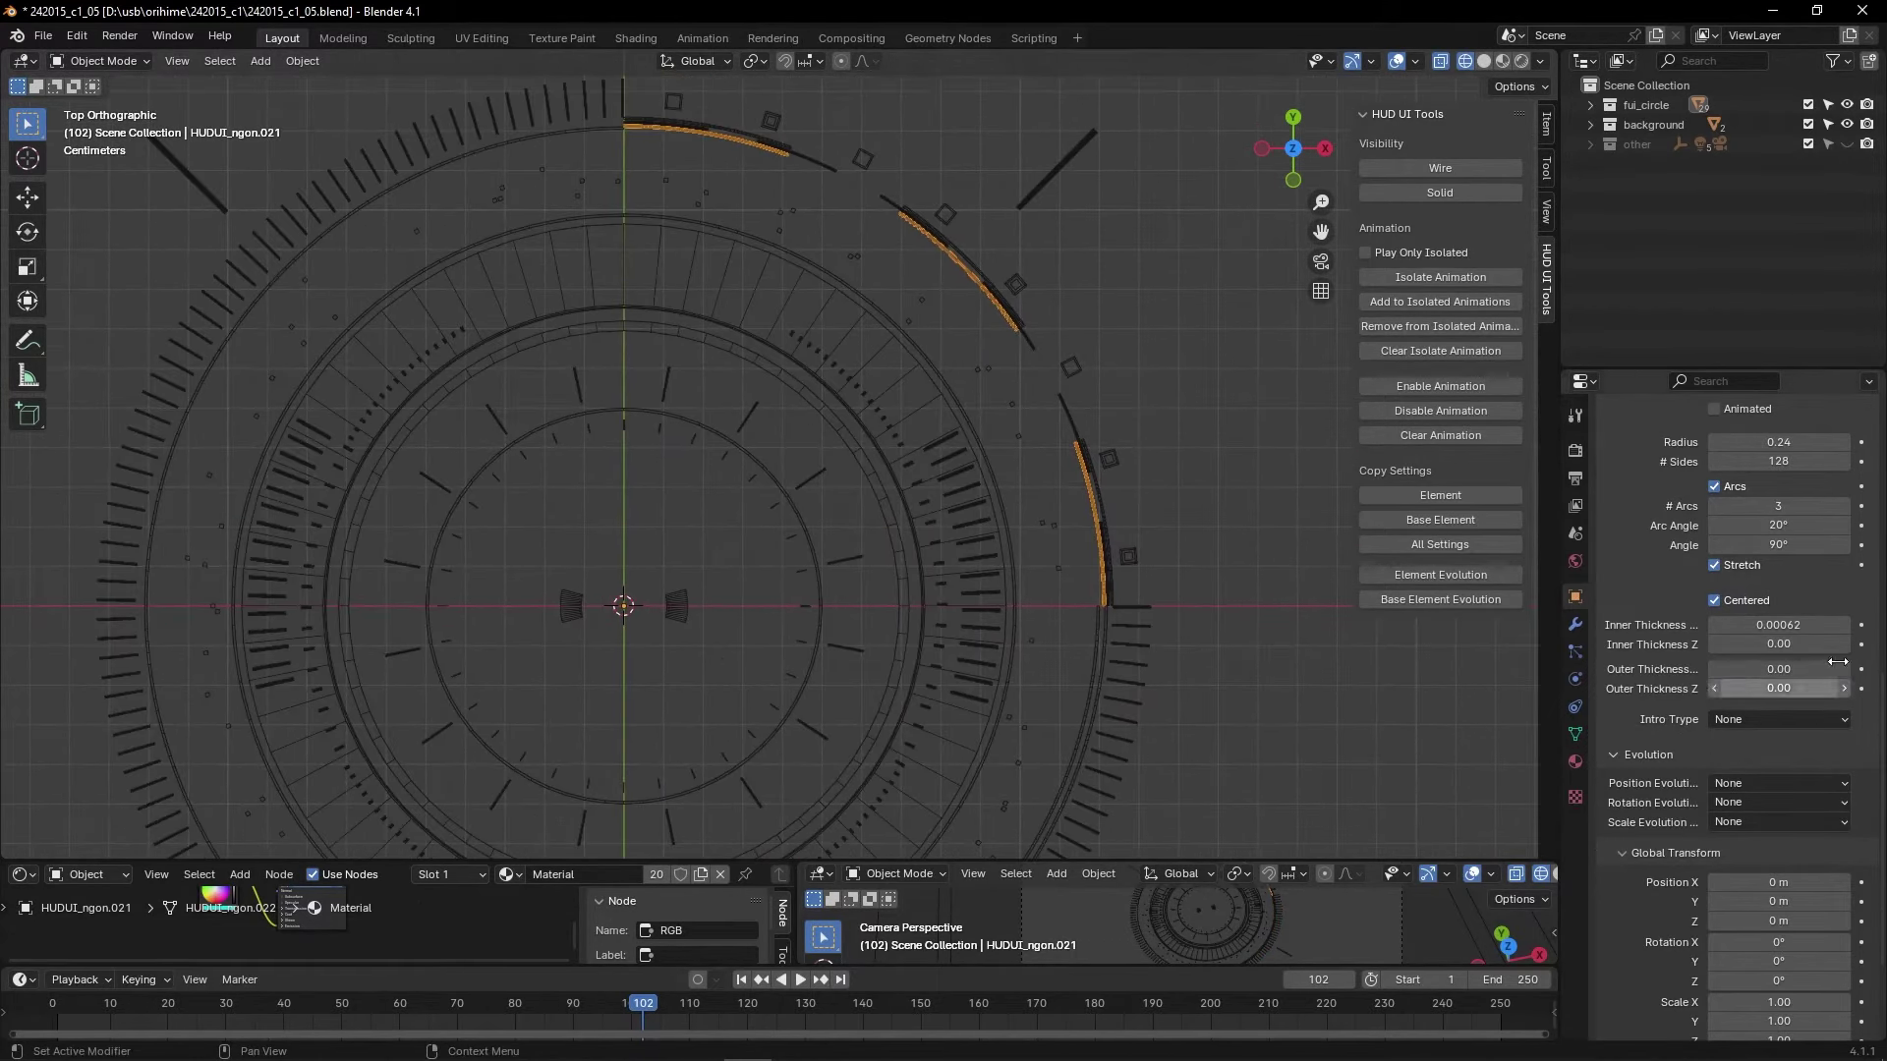
left_click(1770, 720)
Scrub the timeline back to frame 49 and check the 0.20 radius ring's intro timing.
left_click_drag(643, 1020, 199, 1018)
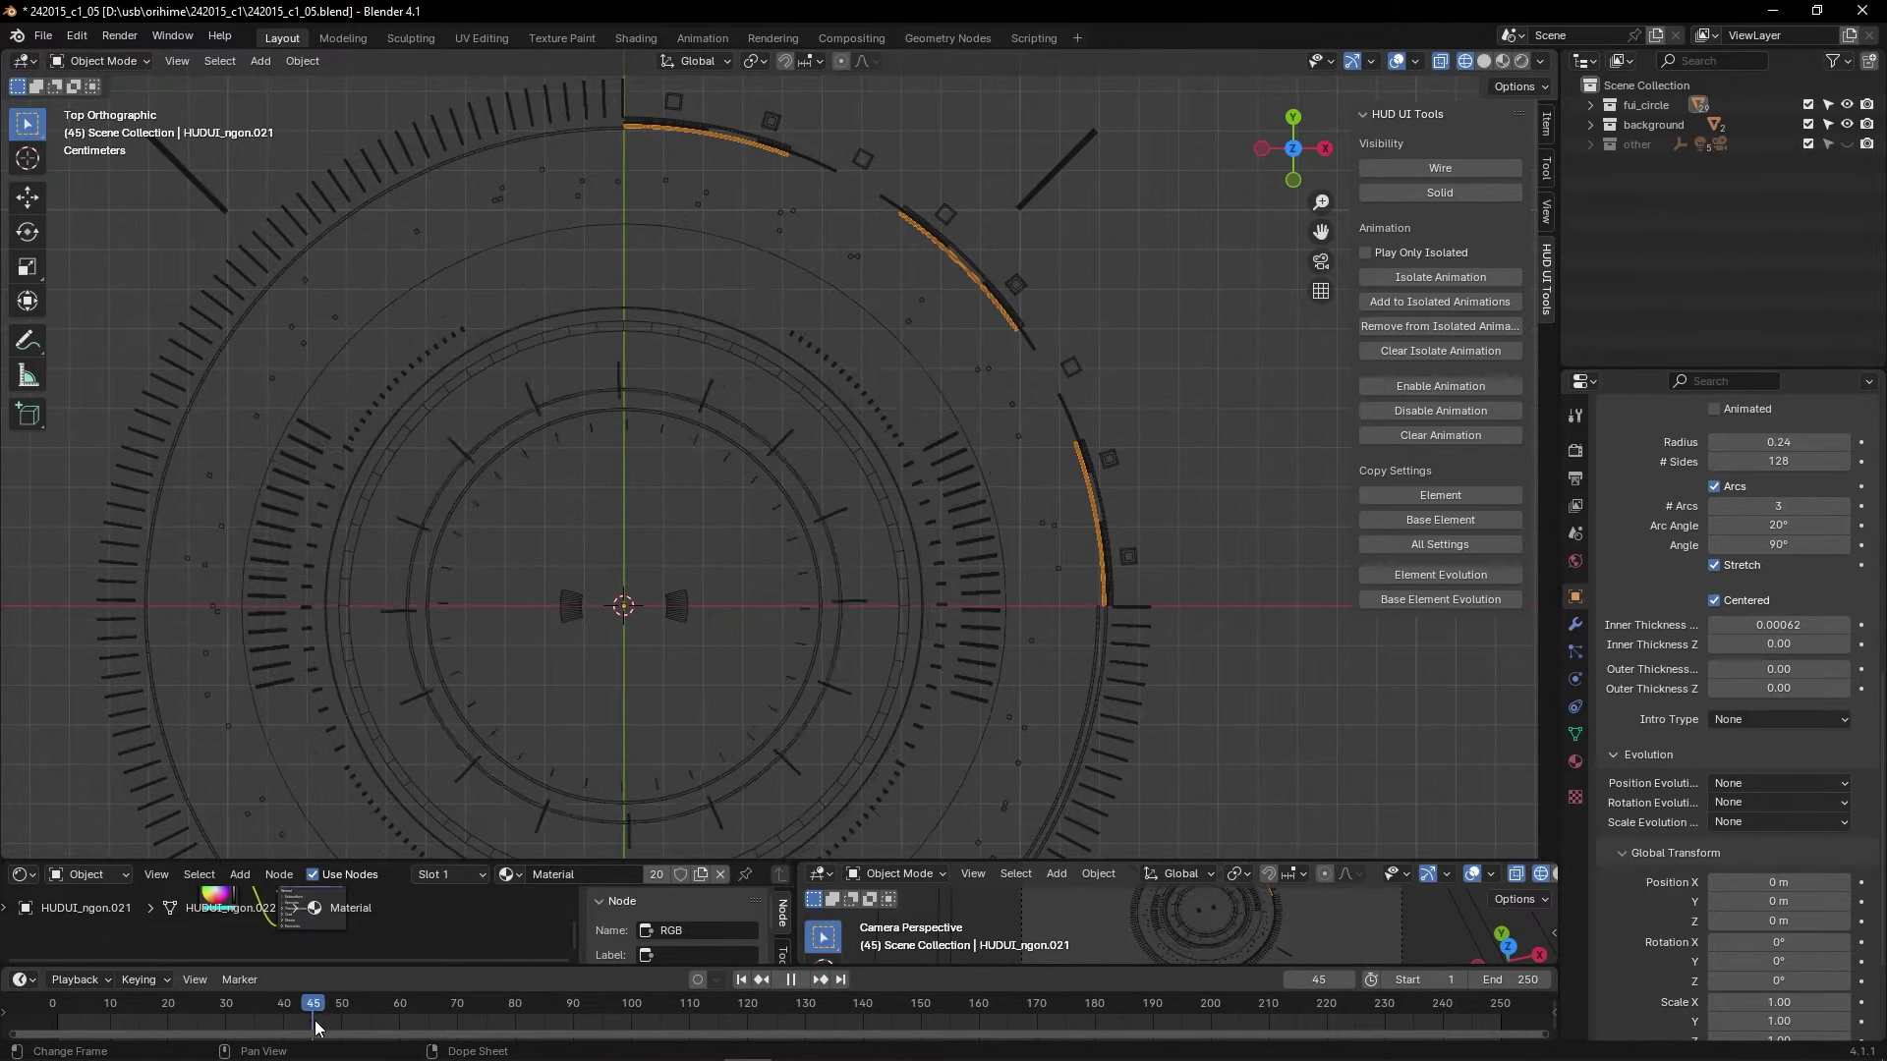
key("space")
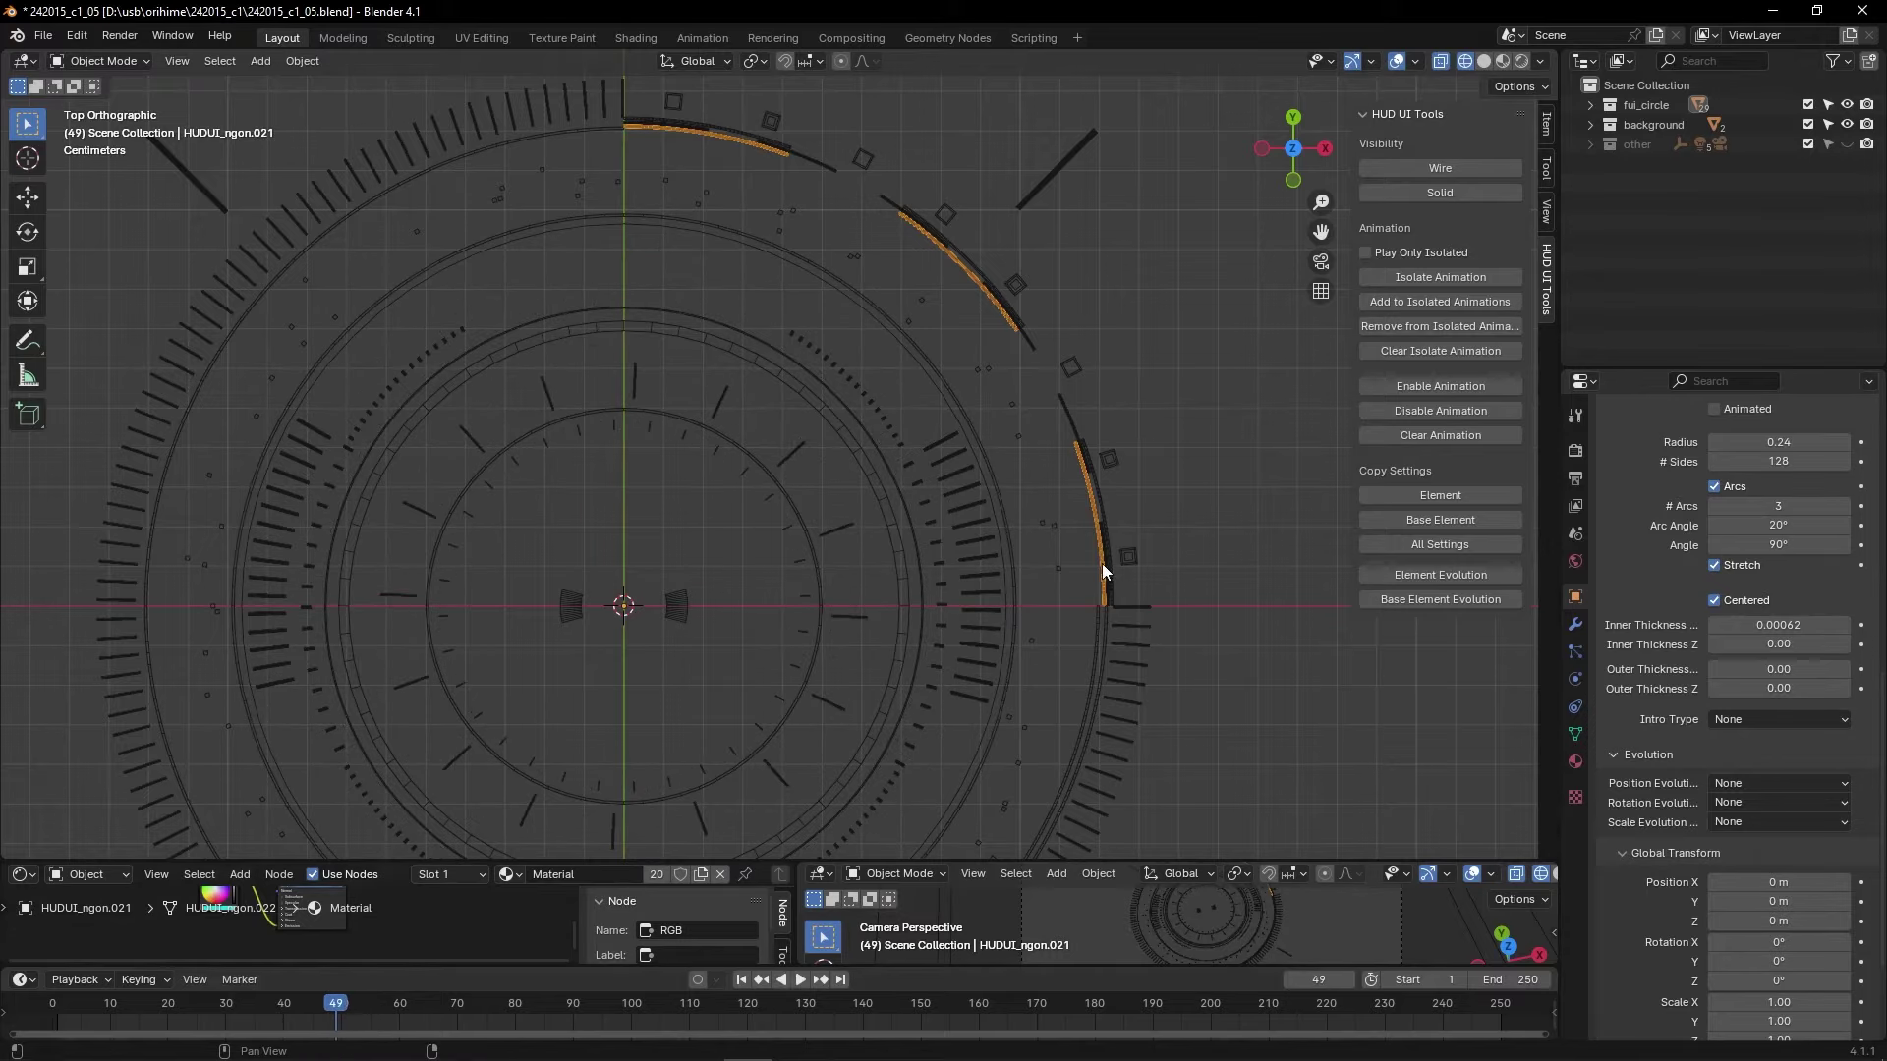
left_click(1007, 556)
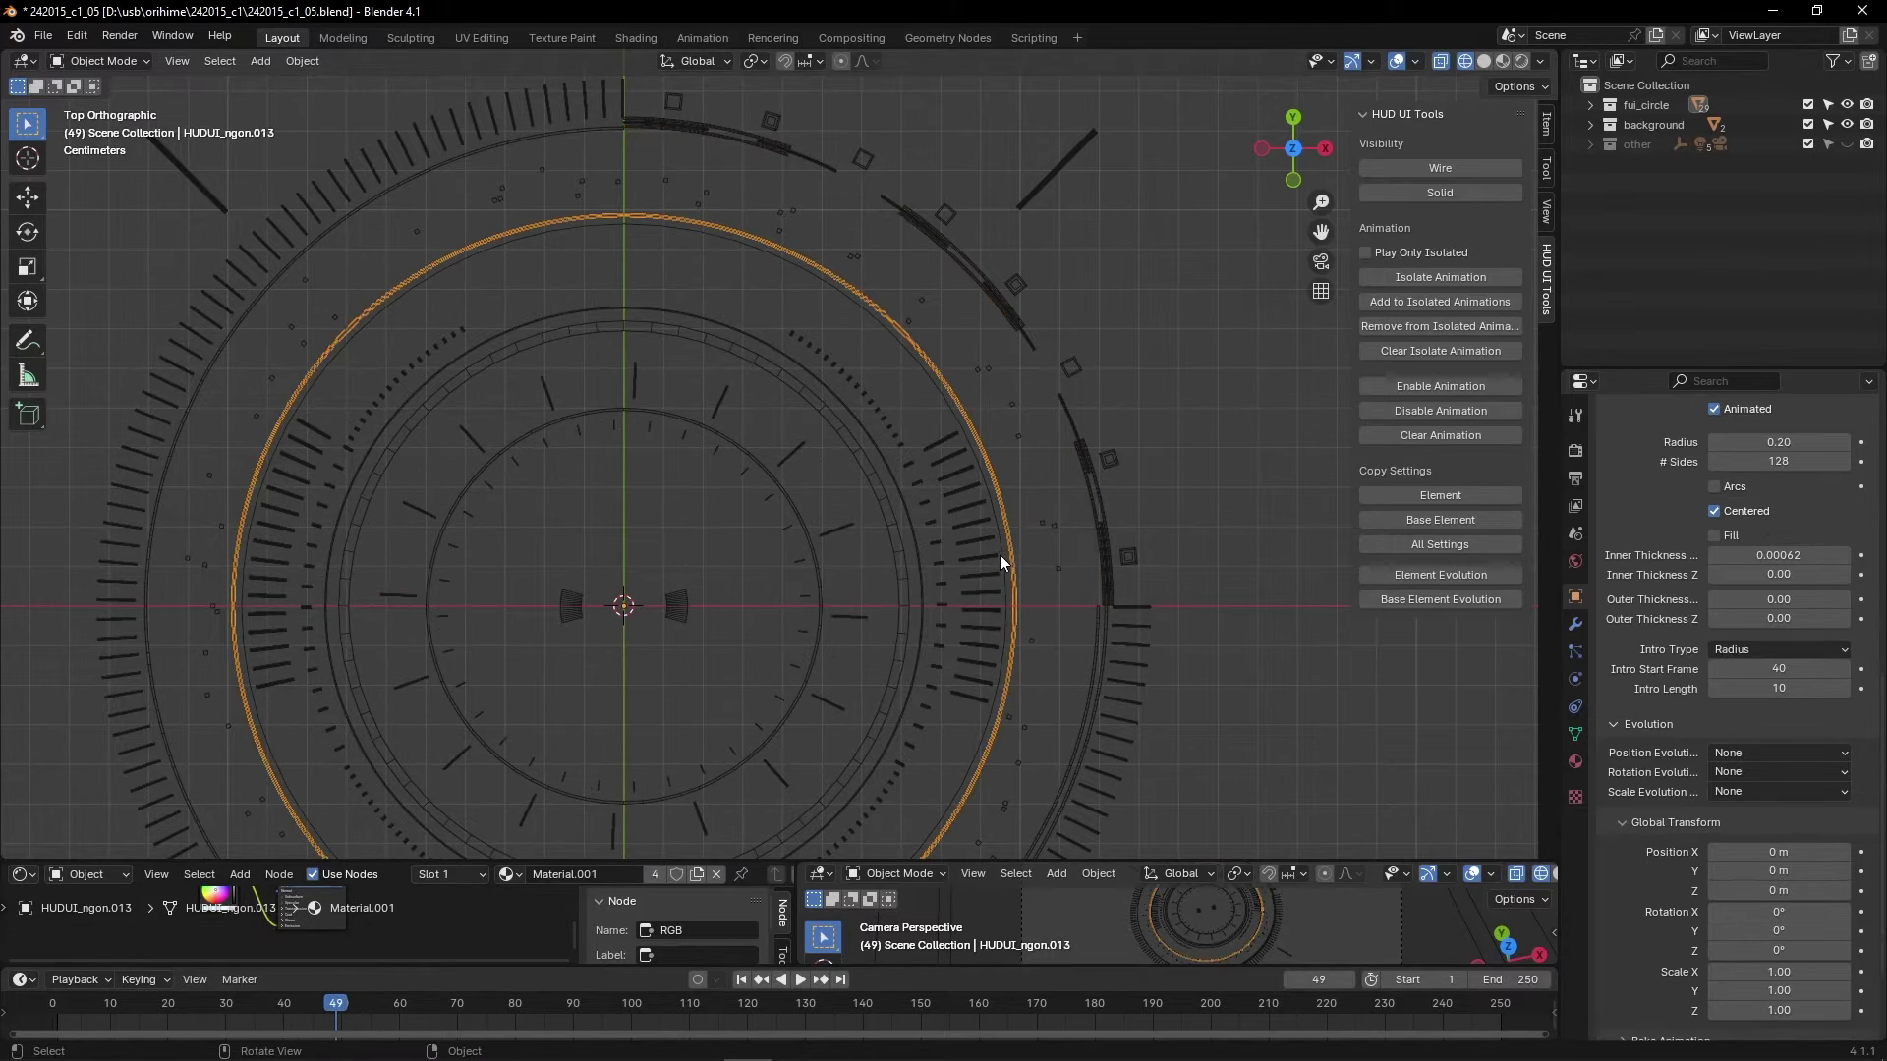
Give the scattered small rectangles HUDUI_radial_rectangle a Hide Percentage intro starting at frame 50 and play to frame 55.
left_click(910, 320)
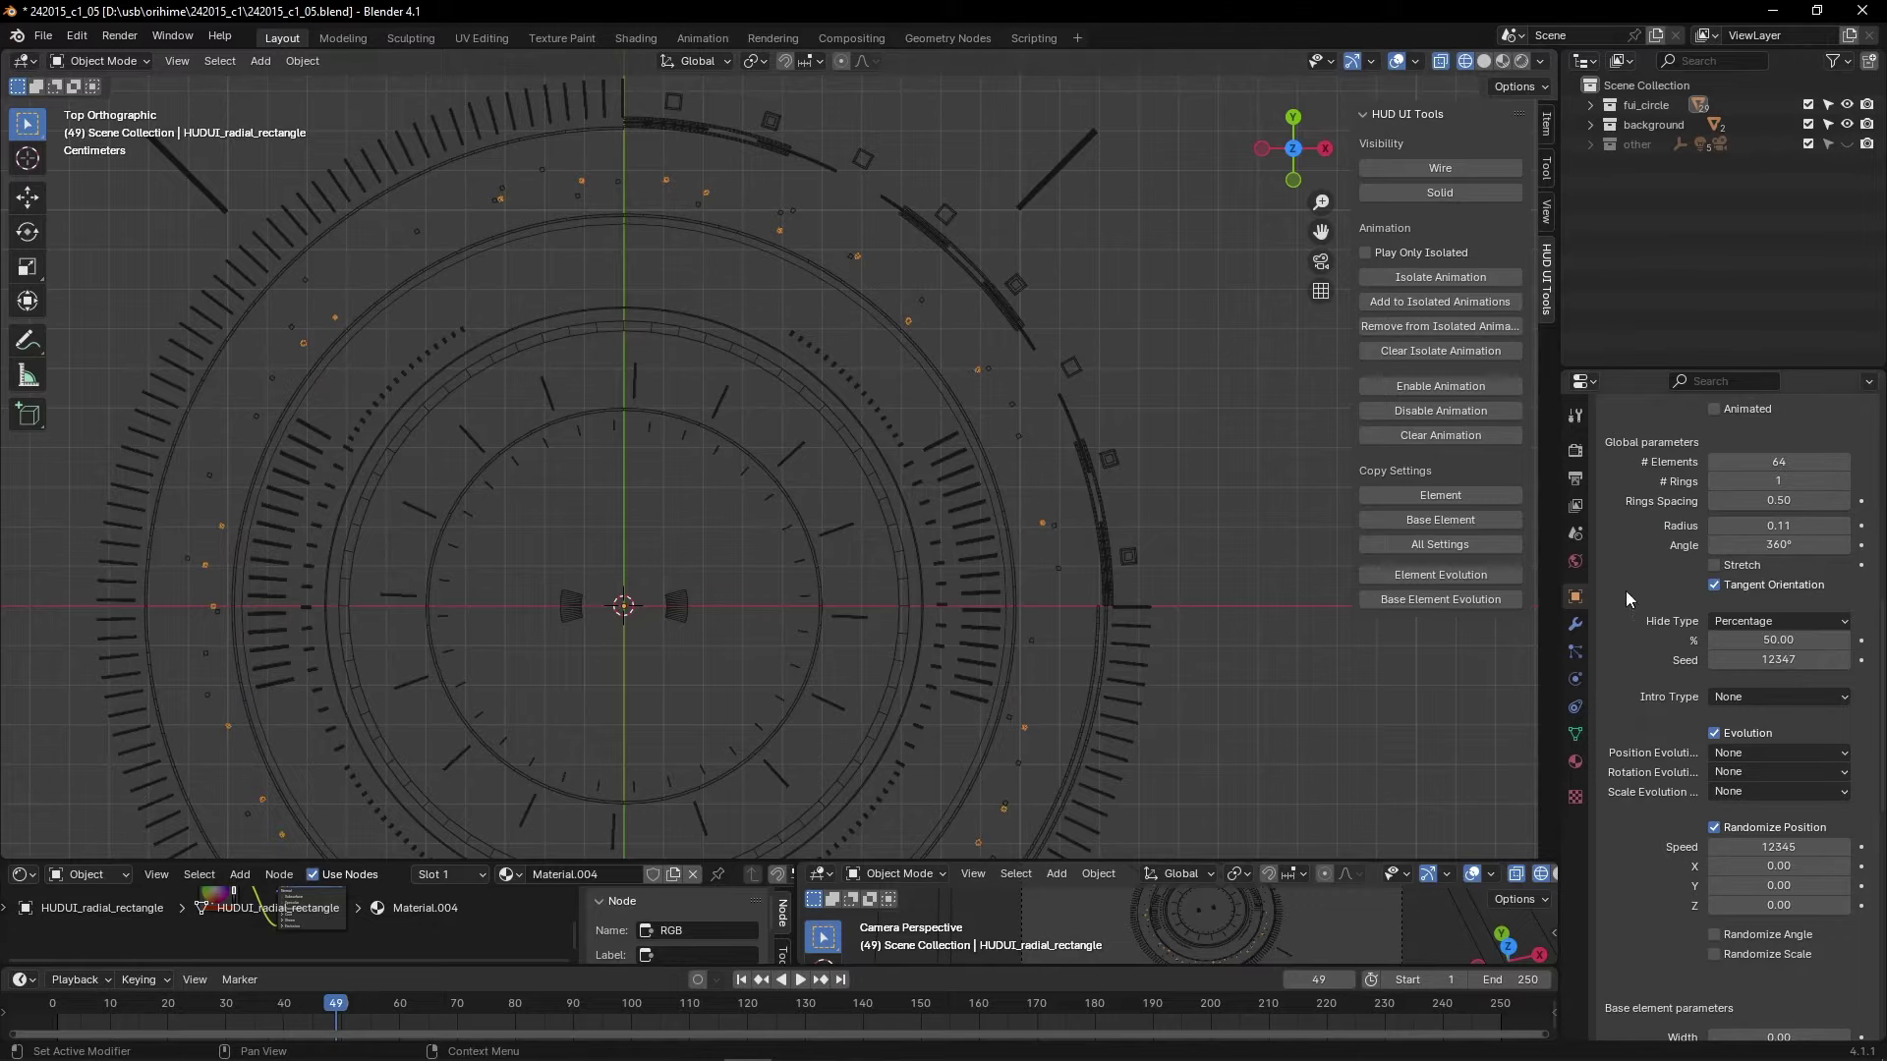
scroll(1625, 597, "down", 3)
left_click(1744, 577)
left_click(1768, 711)
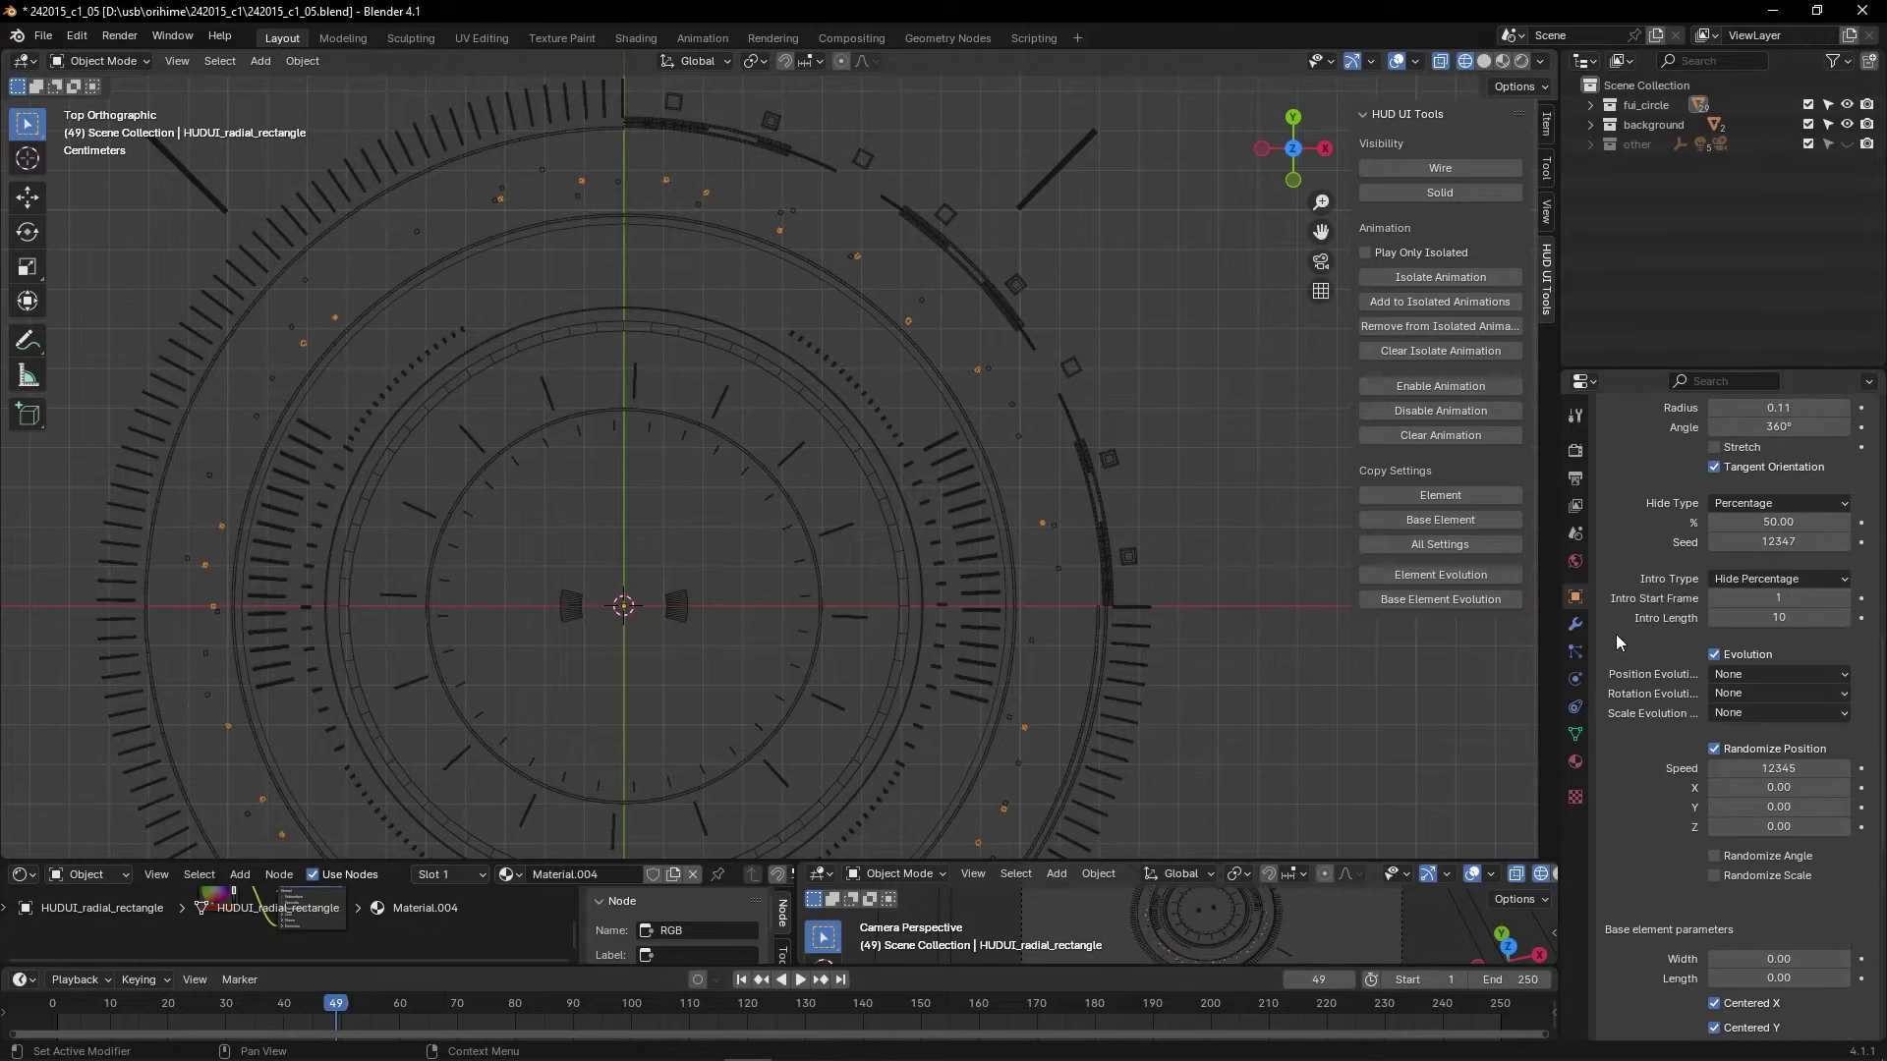
left_click(1779, 598)
type("50")
key("Return")
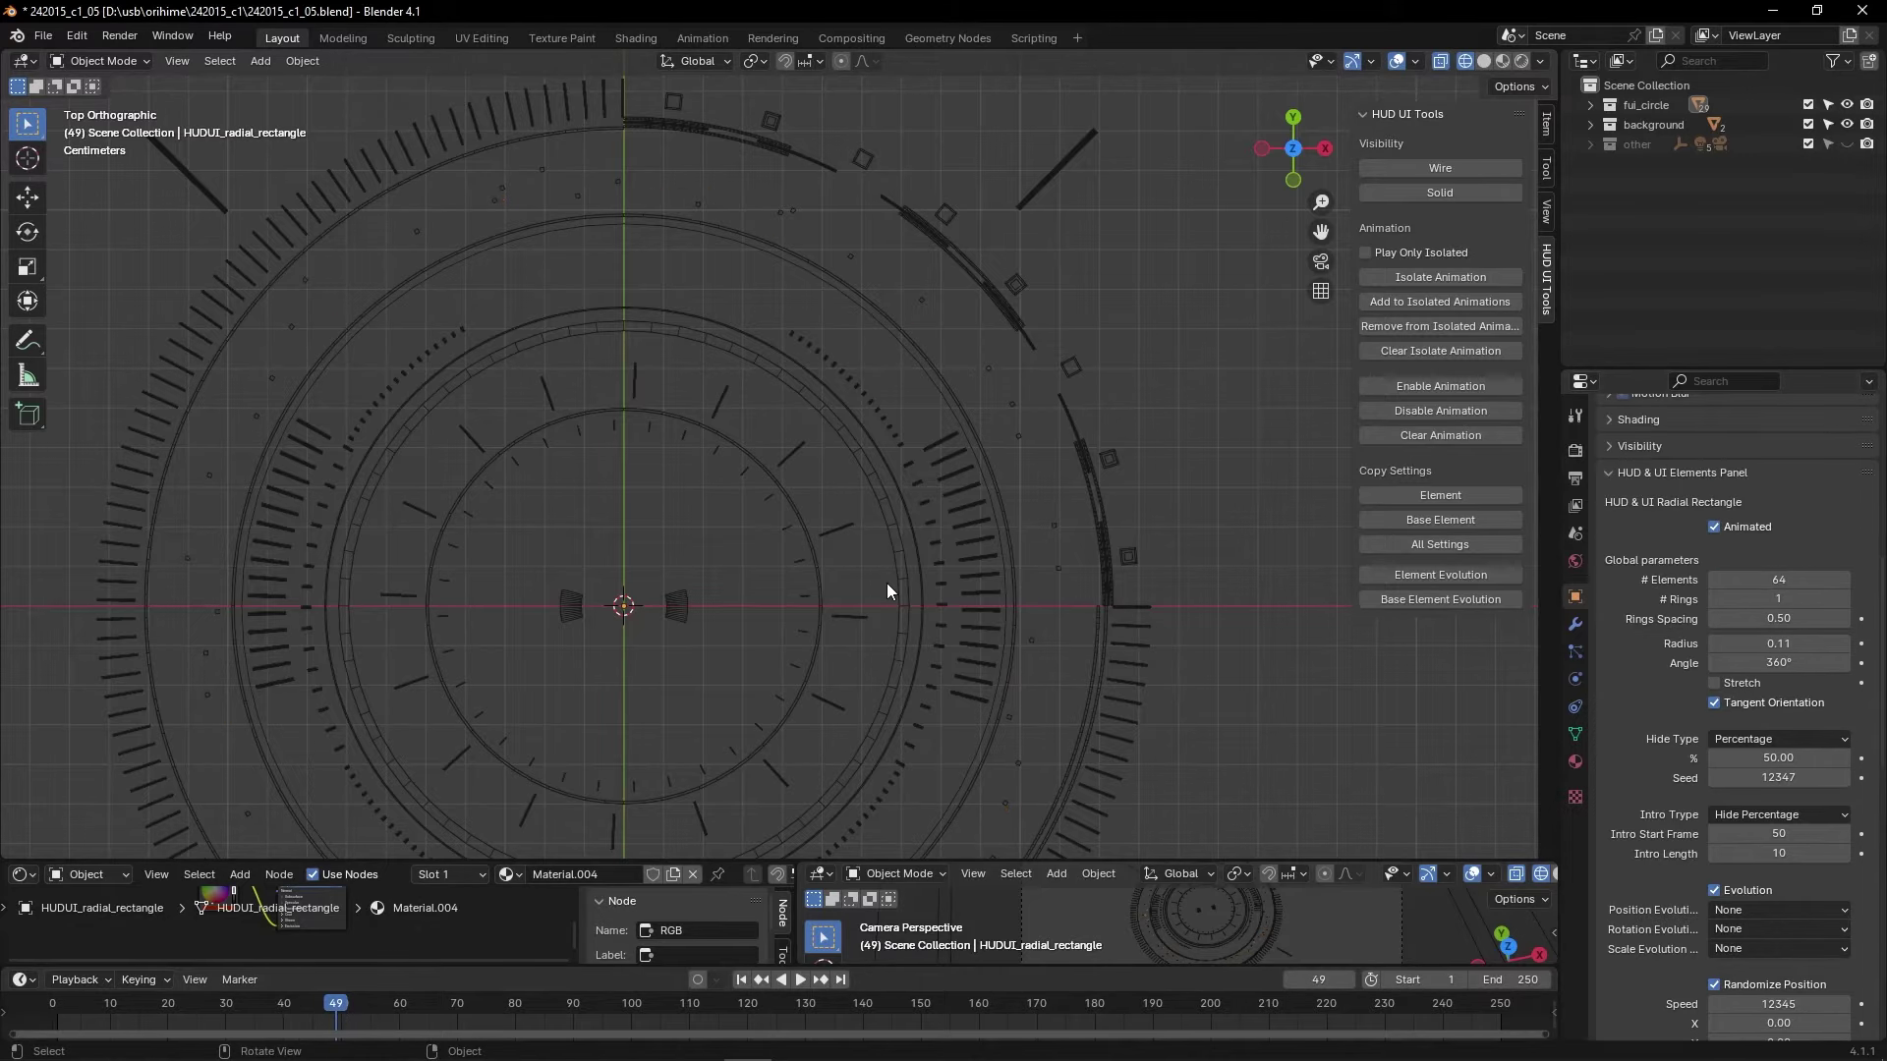
key("space")
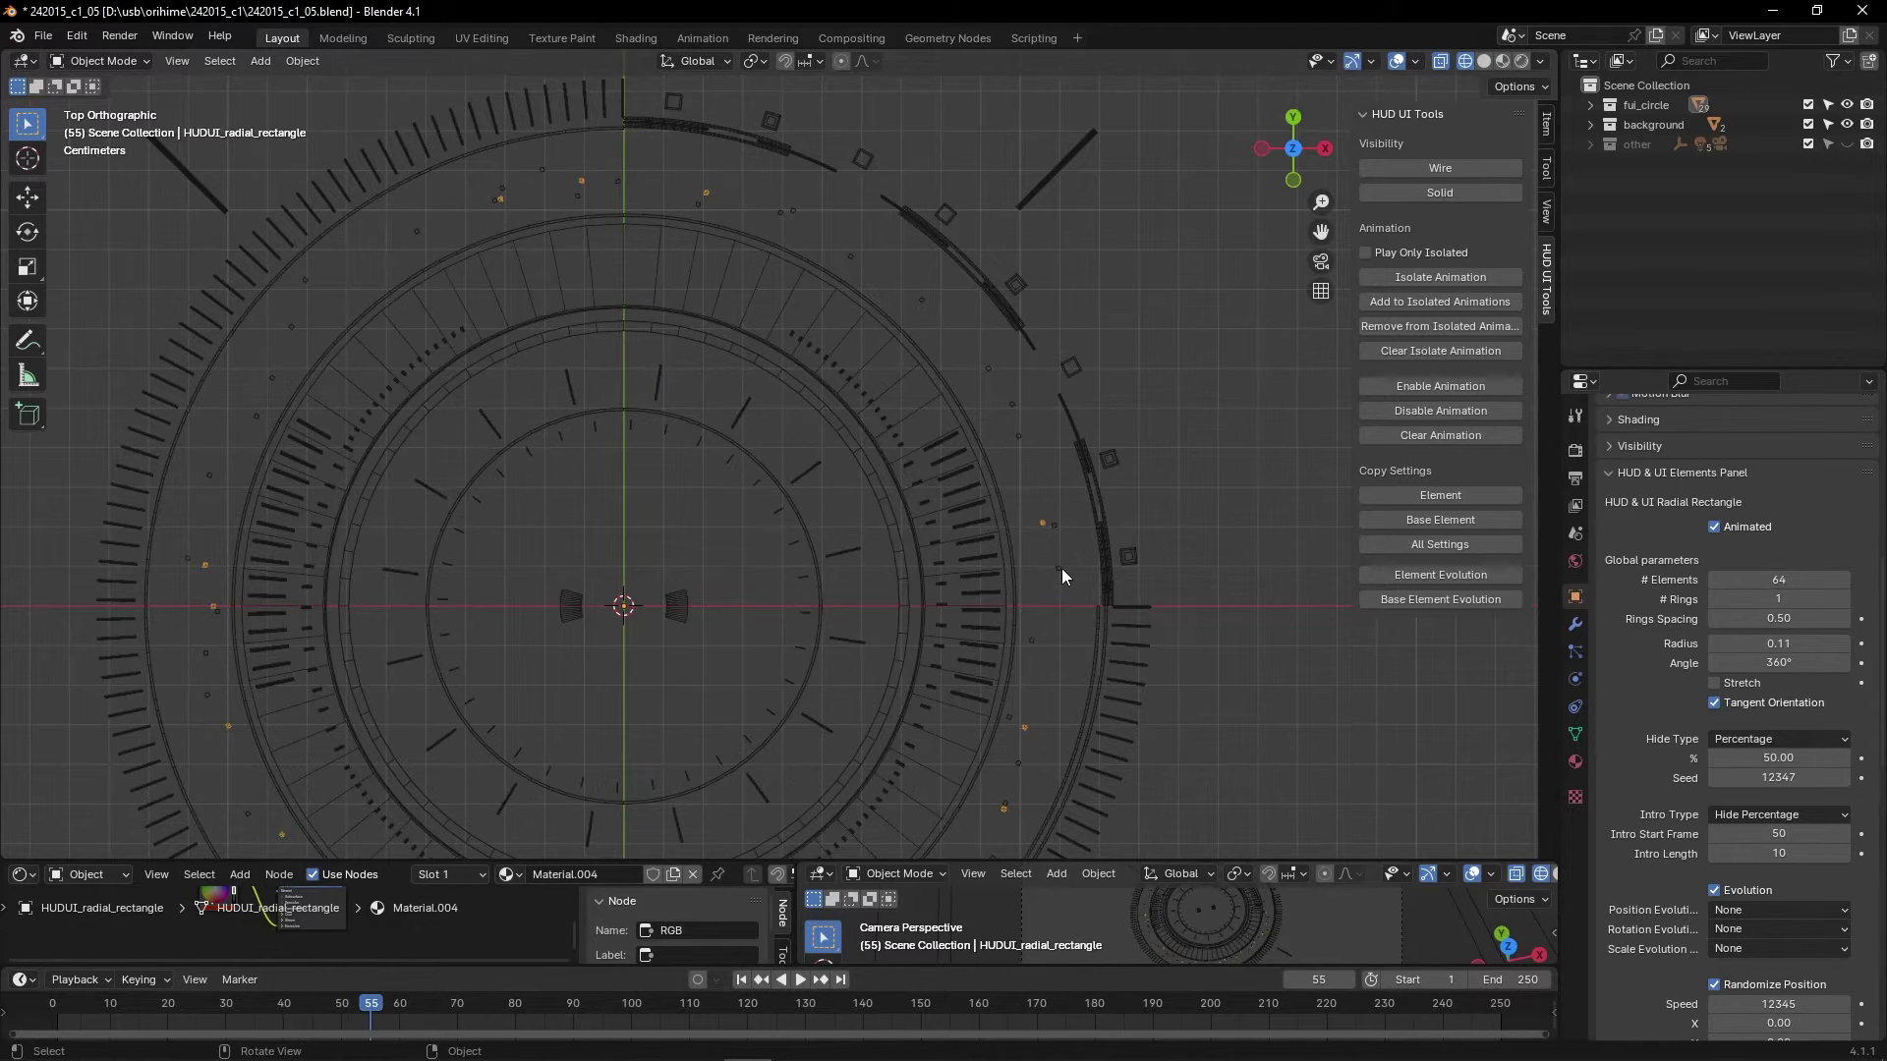
Give the scattered rectangles HUDUI_radial_rectangle.002 a Hide Percentage intro with start frame 50 and length 15.
left_click(1062, 568)
scroll(1779, 751, "down", 2)
left_click(1764, 737)
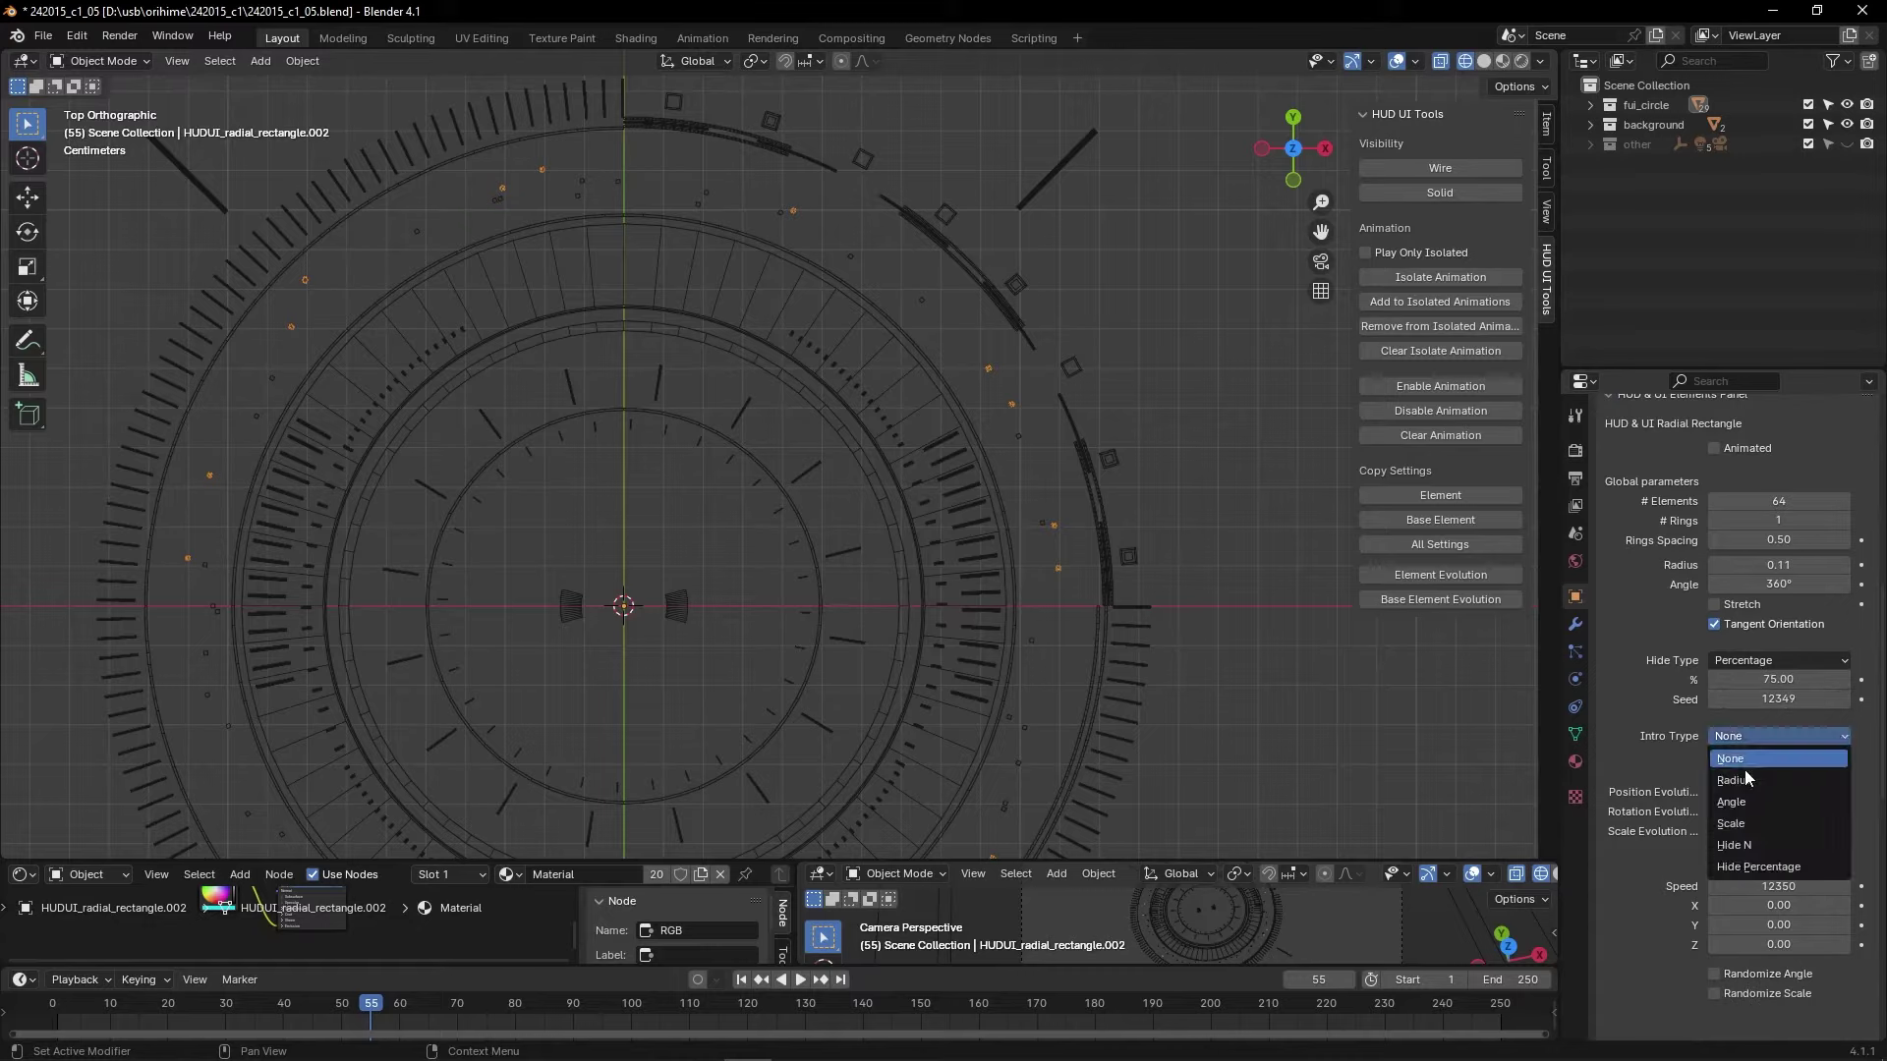
left_click(1755, 846)
left_click(1783, 755)
type("50")
key("Return")
left_click(1782, 777)
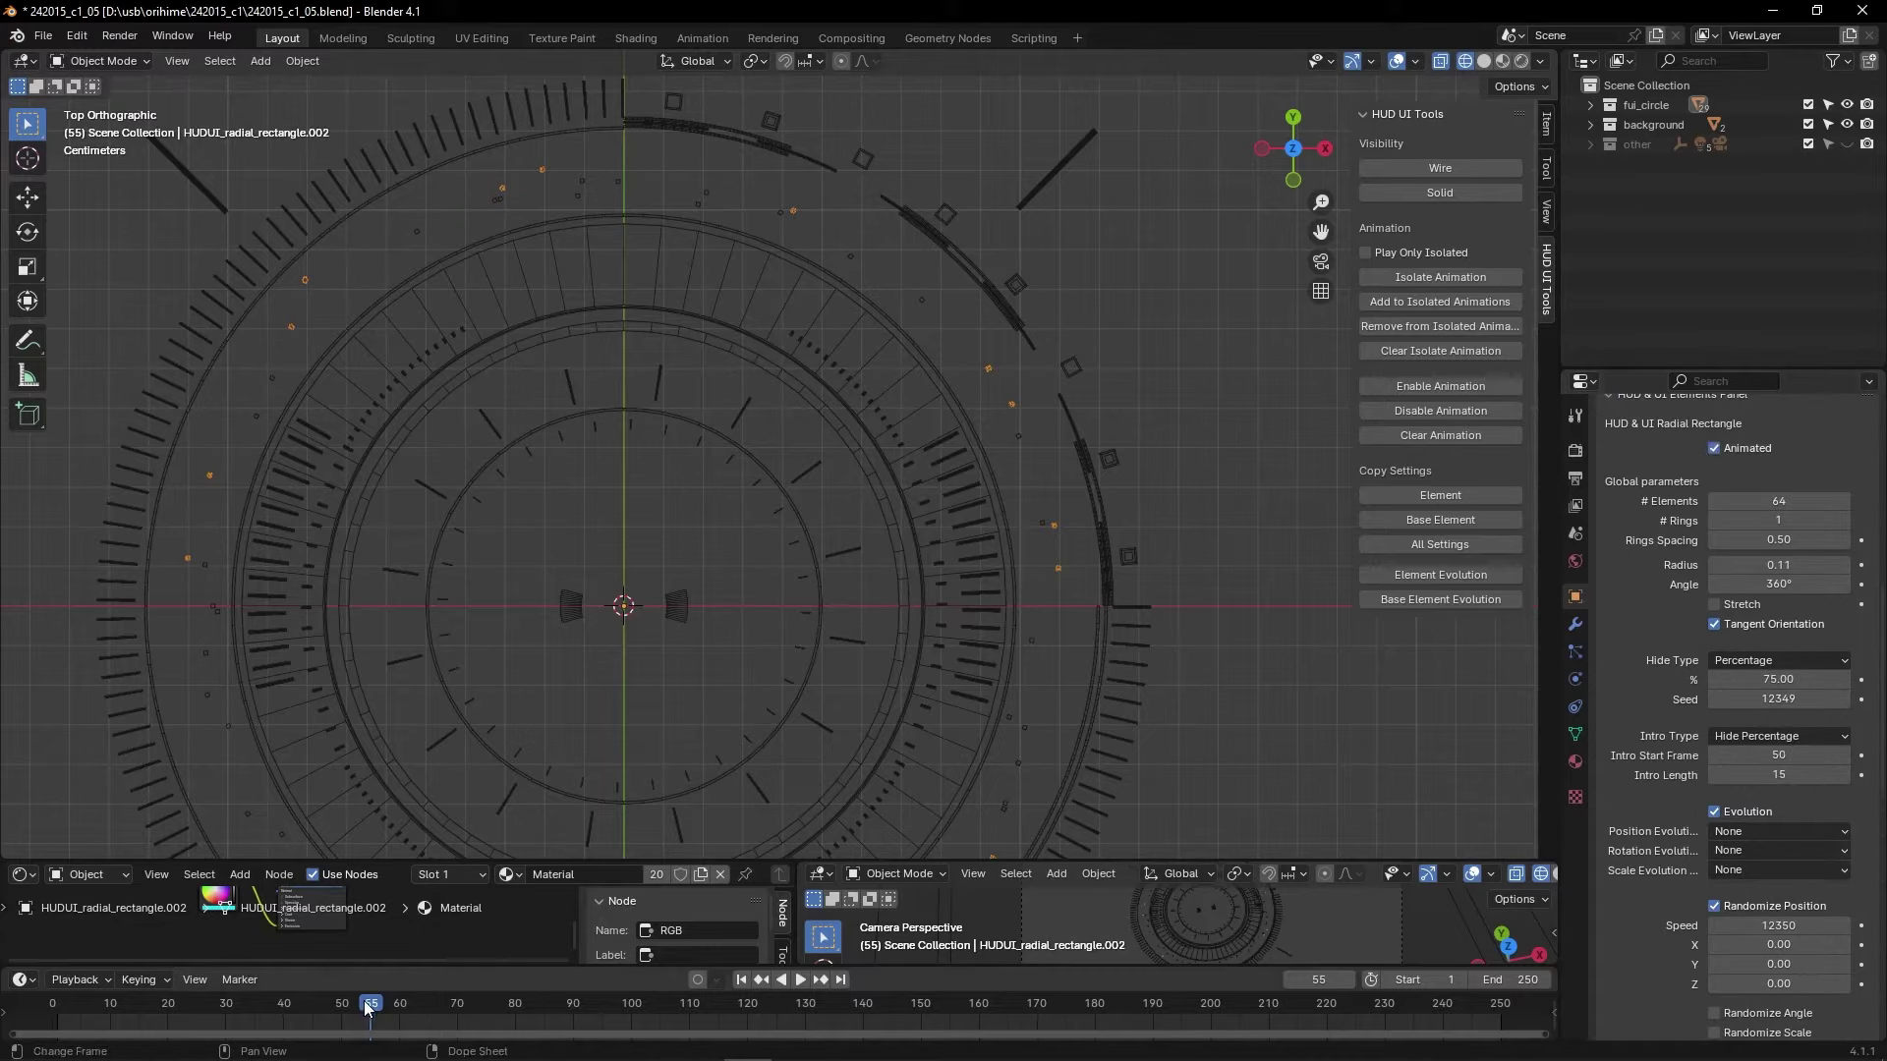
Give the scattered rectangles HUDUI_radial_rectangle.001 an enabled Hide Percentage intro with start frame 50 and length 20.
left_click_drag(366, 1006, 318, 1006)
left_click(955, 485)
left_click(1727, 739)
left_click(1747, 838)
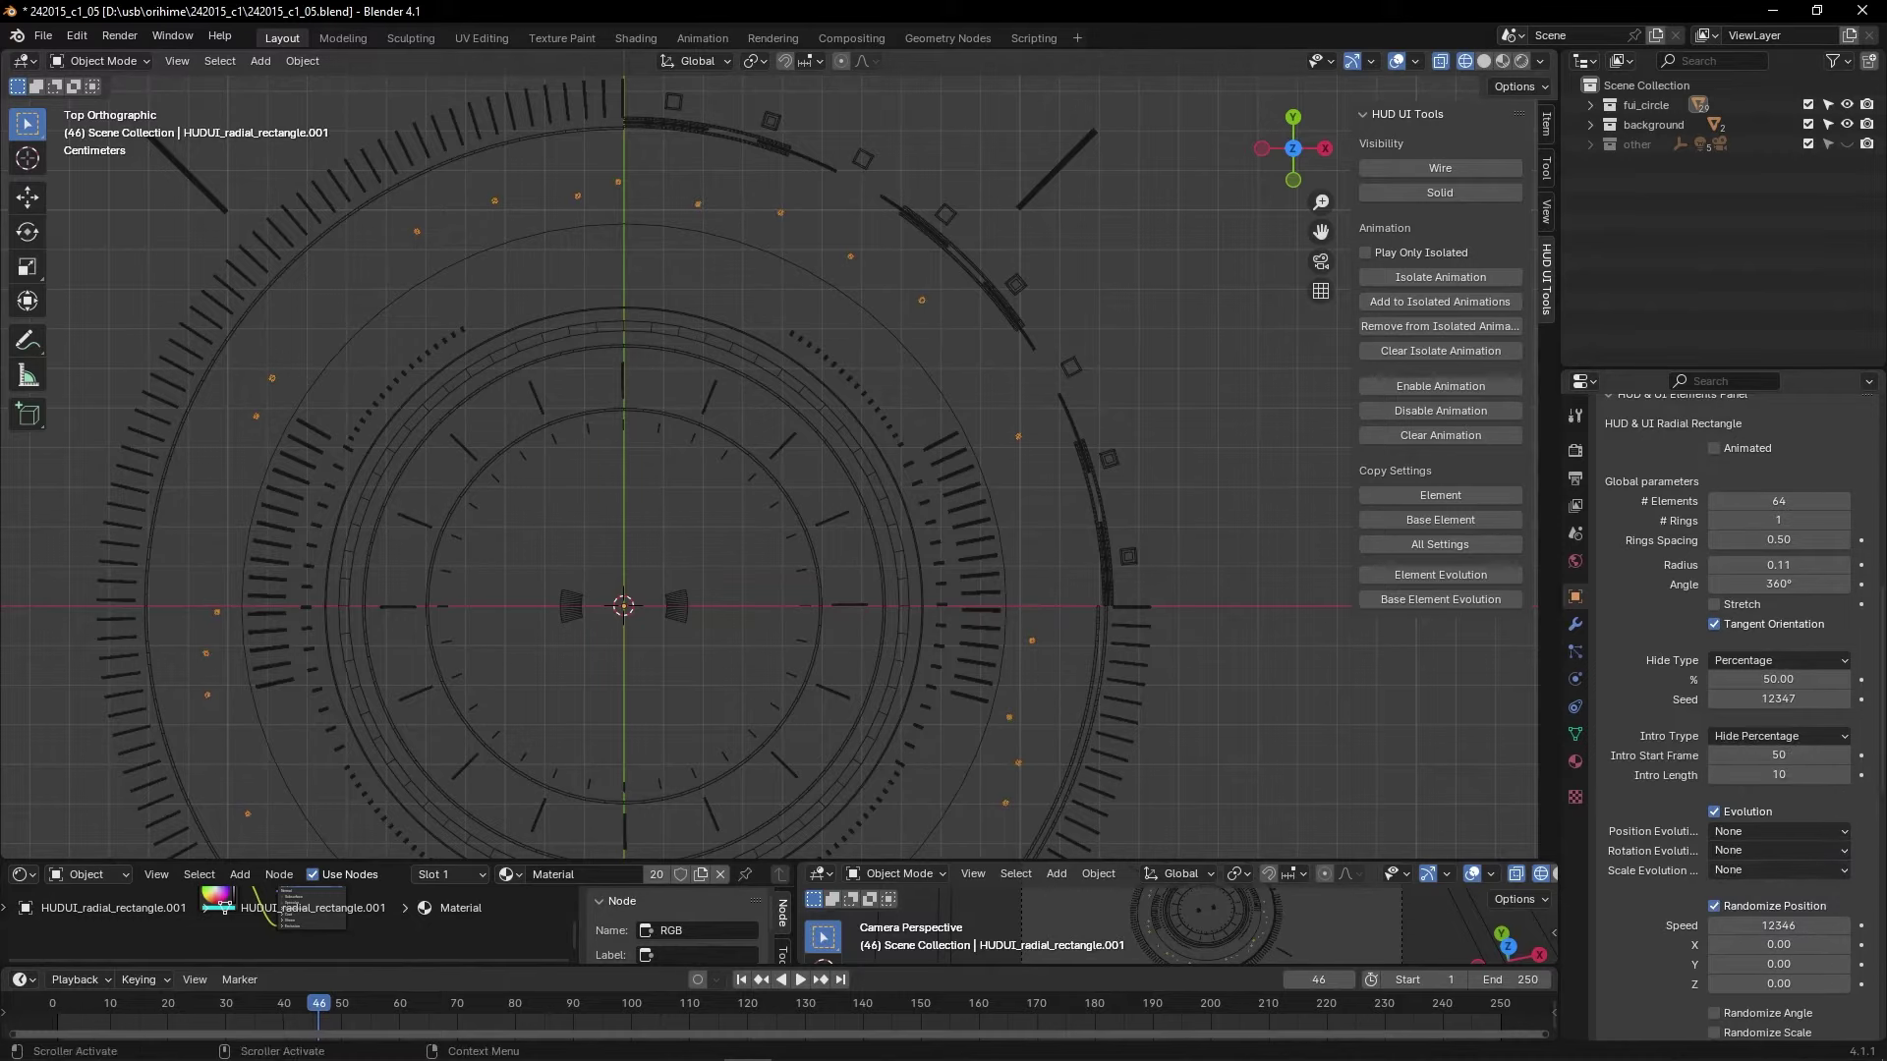
double_click(1776, 775)
type("20")
key("Return")
left_click_drag(318, 1005, 353, 1010)
left_click(1712, 453)
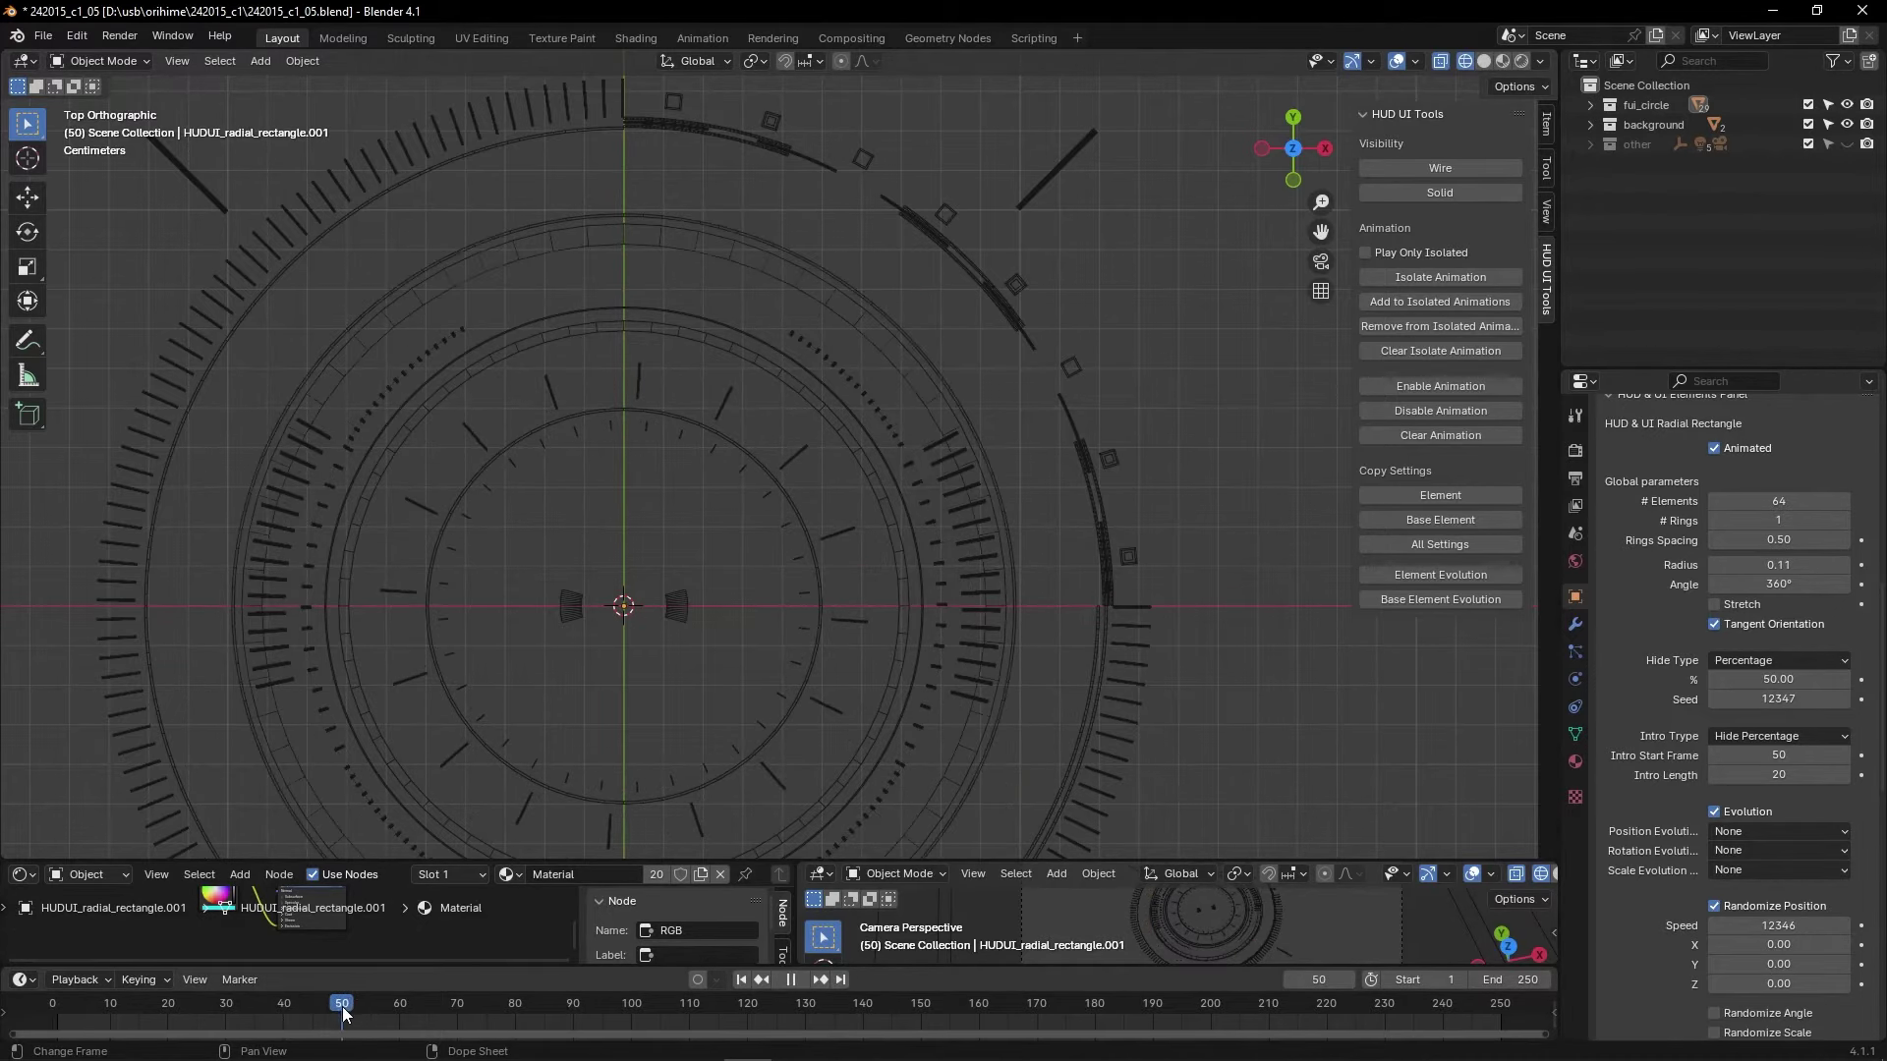
Set the intro start frame of the 90° arc HUDUI_ngon.018 to 55.
scroll(1090, 643, "down", 2)
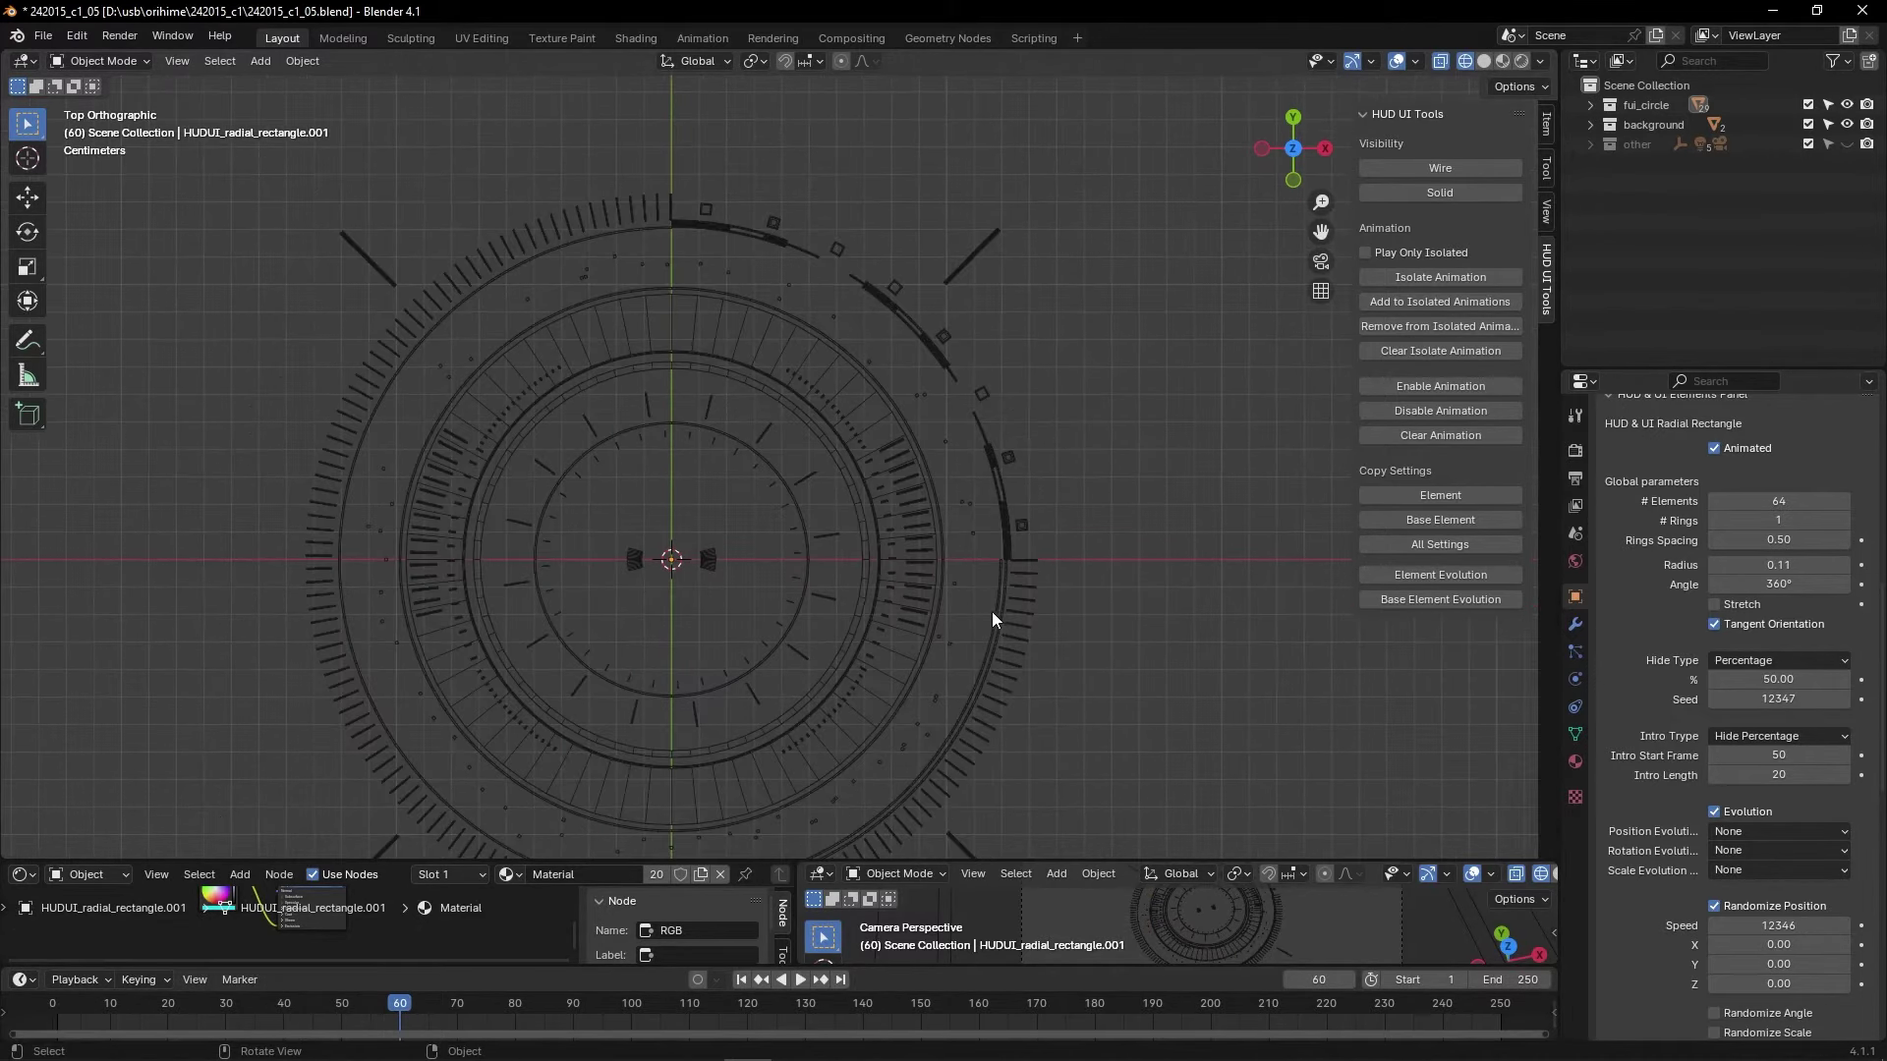
left_click(993, 619)
left_click(1785, 779)
type("5")
key("Return")
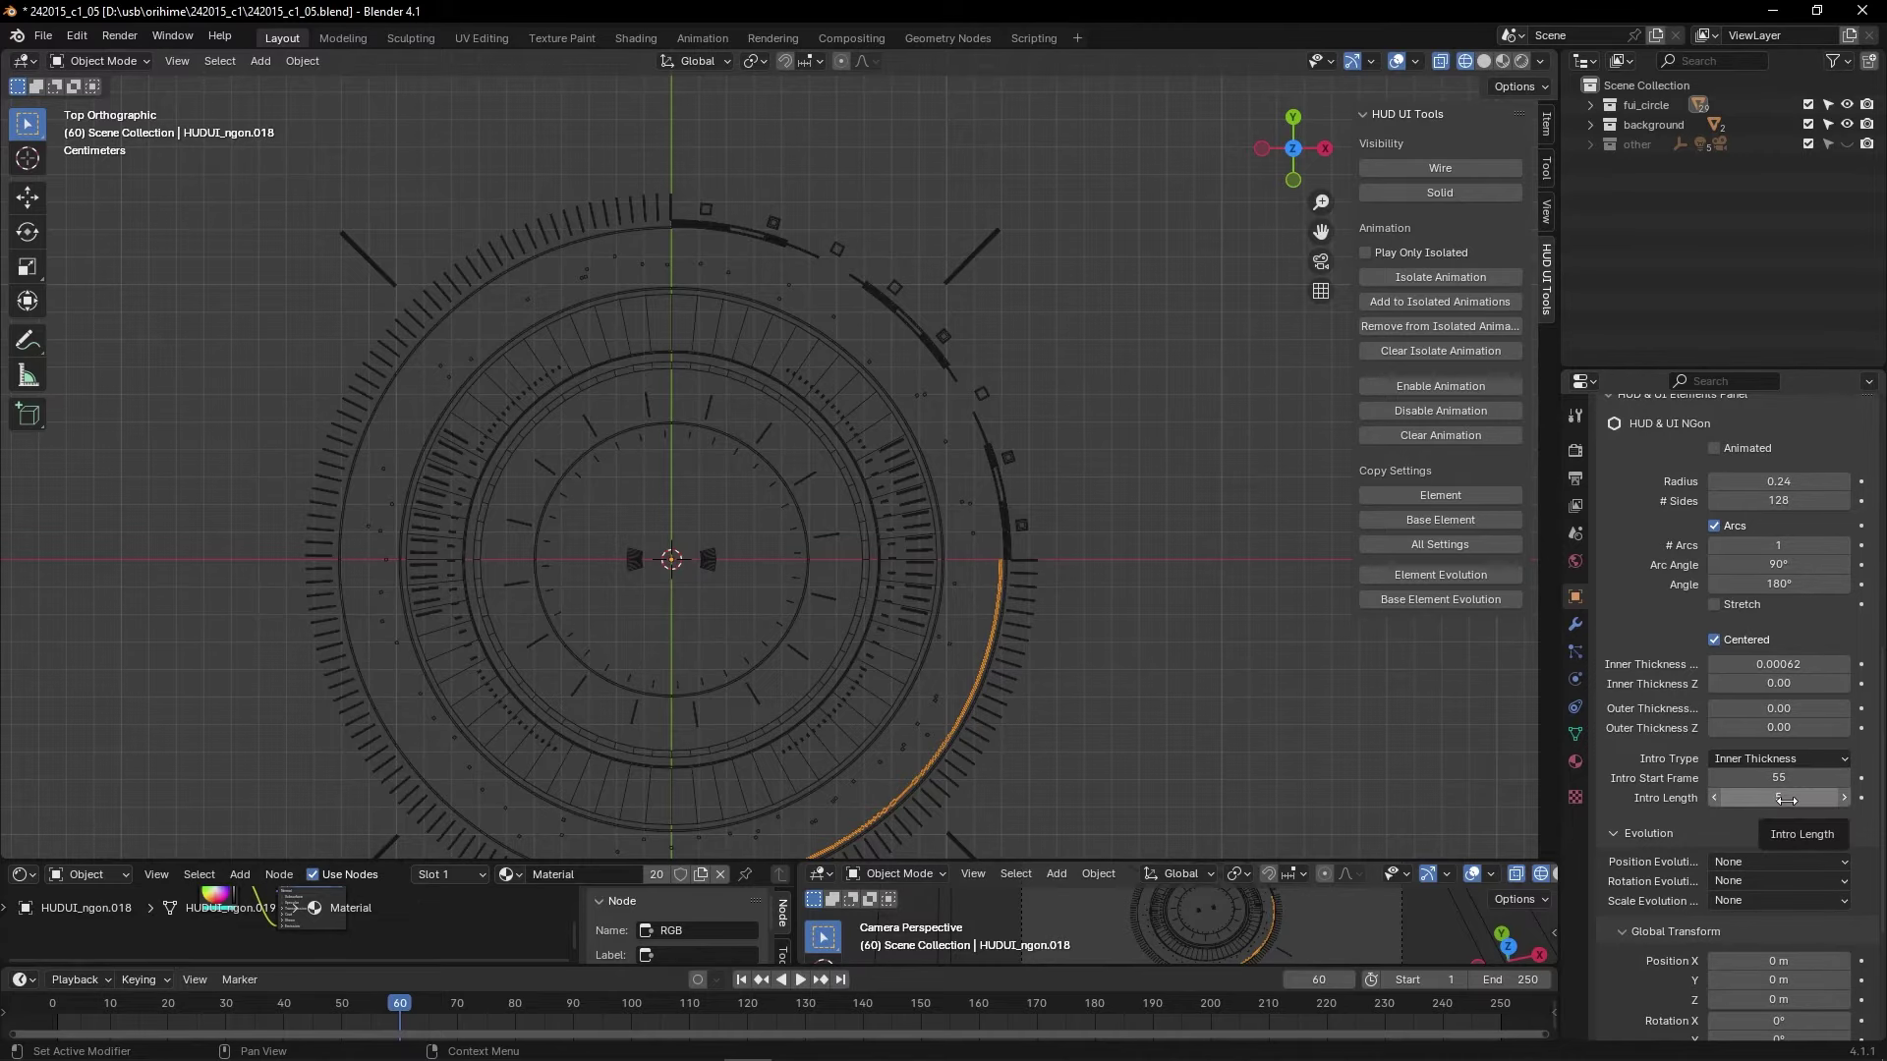
Give the 0.24 radius 180° arc an Inner Thickness intro starting at frame 55.
left_click(644, 232)
scroll(1482, 739, "down", 1)
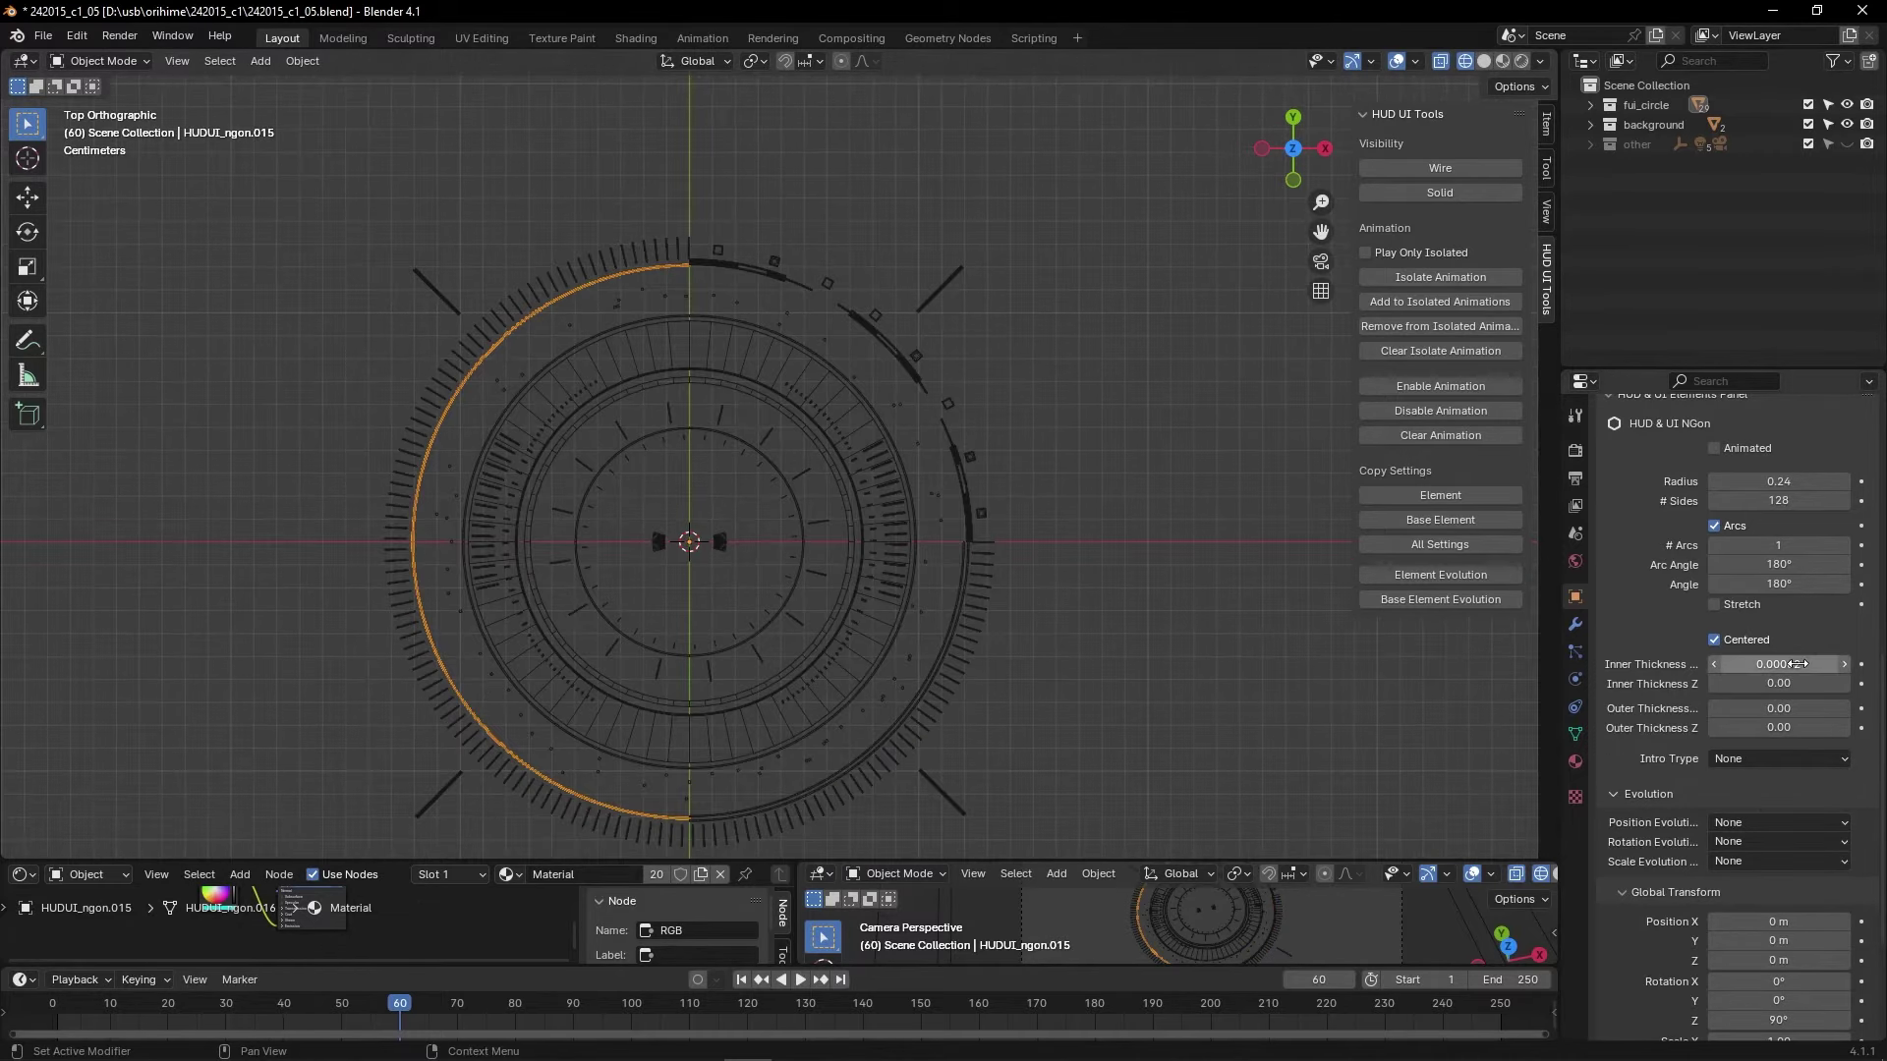
left_click(1778, 759)
left_click(1777, 777)
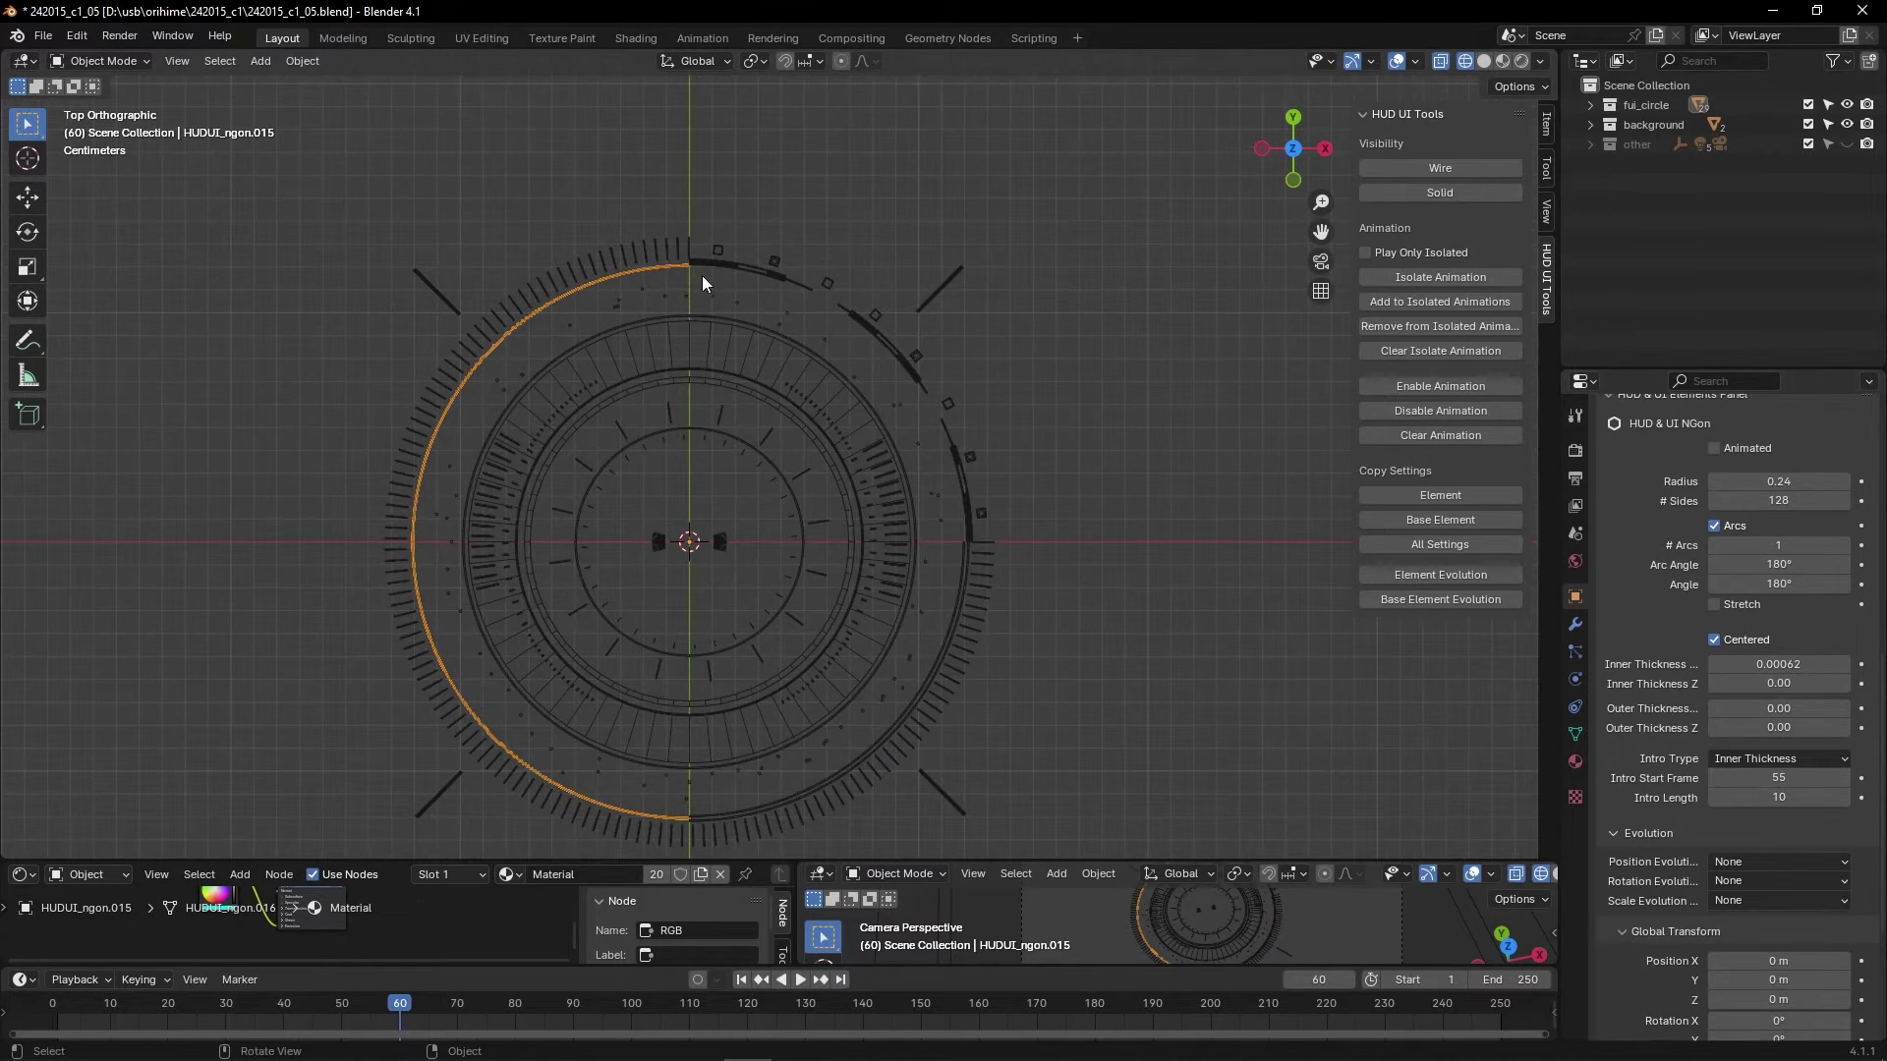
Give the other 0.24 radius 90° arc, HUDUI_ngon.017, an Inner Thickness intro starting at frame 55.
left_click(963, 603)
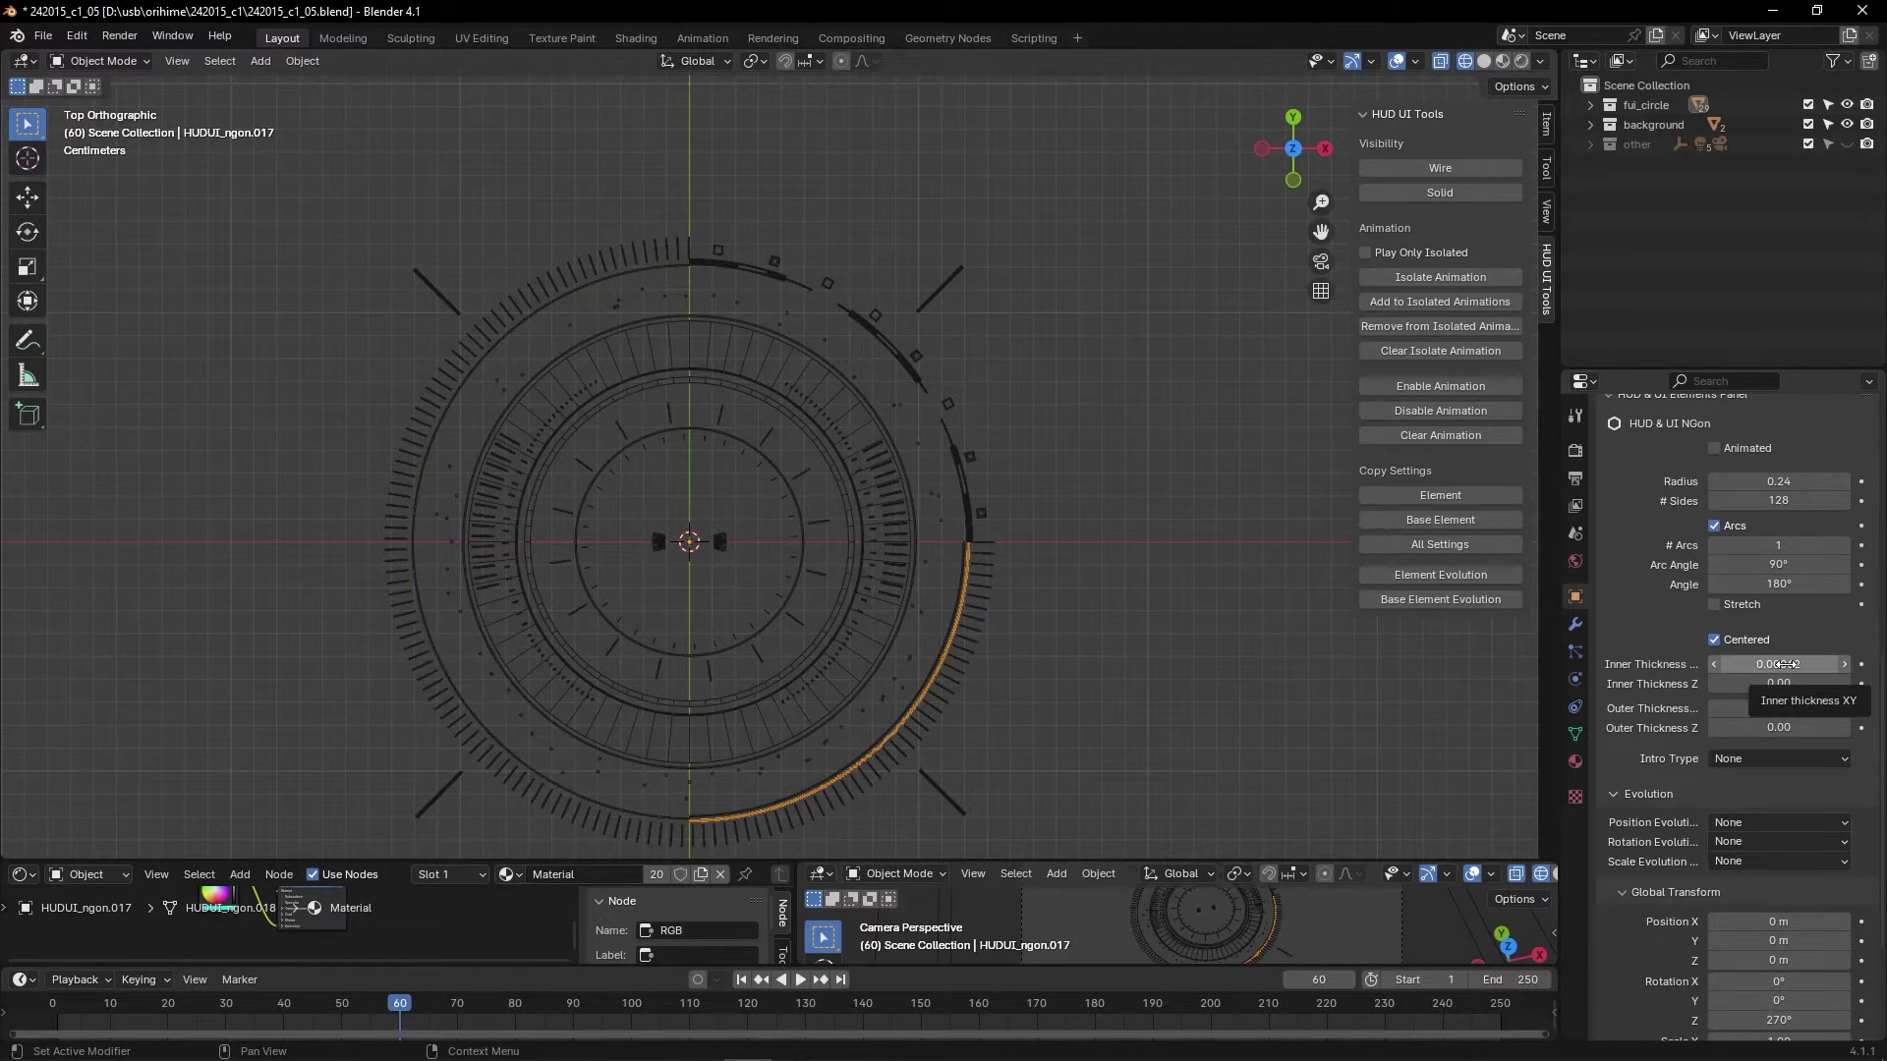
left_click(1778, 759)
left_click(1757, 823)
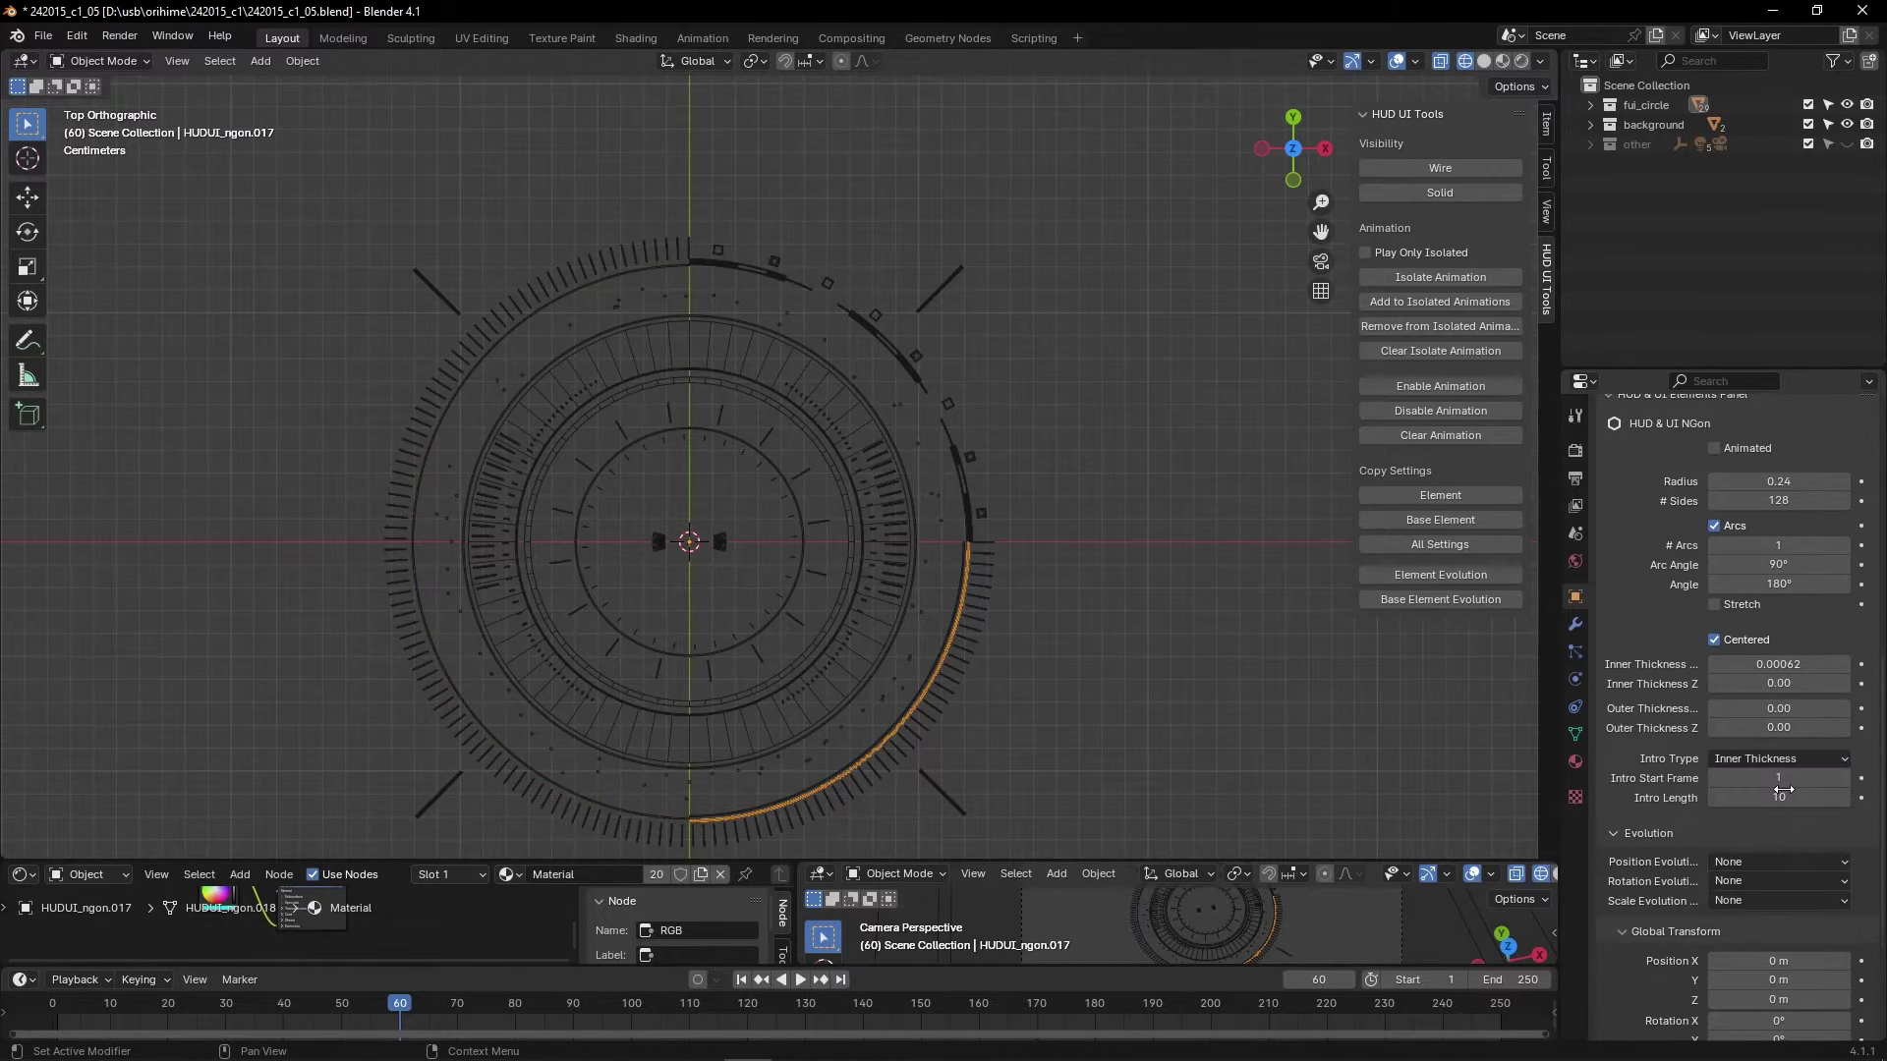
Give the 0.24 radius element made of three 20° arcs an Inner Thickness intro starting at frame 55.
scroll(1028, 525, "up", 5)
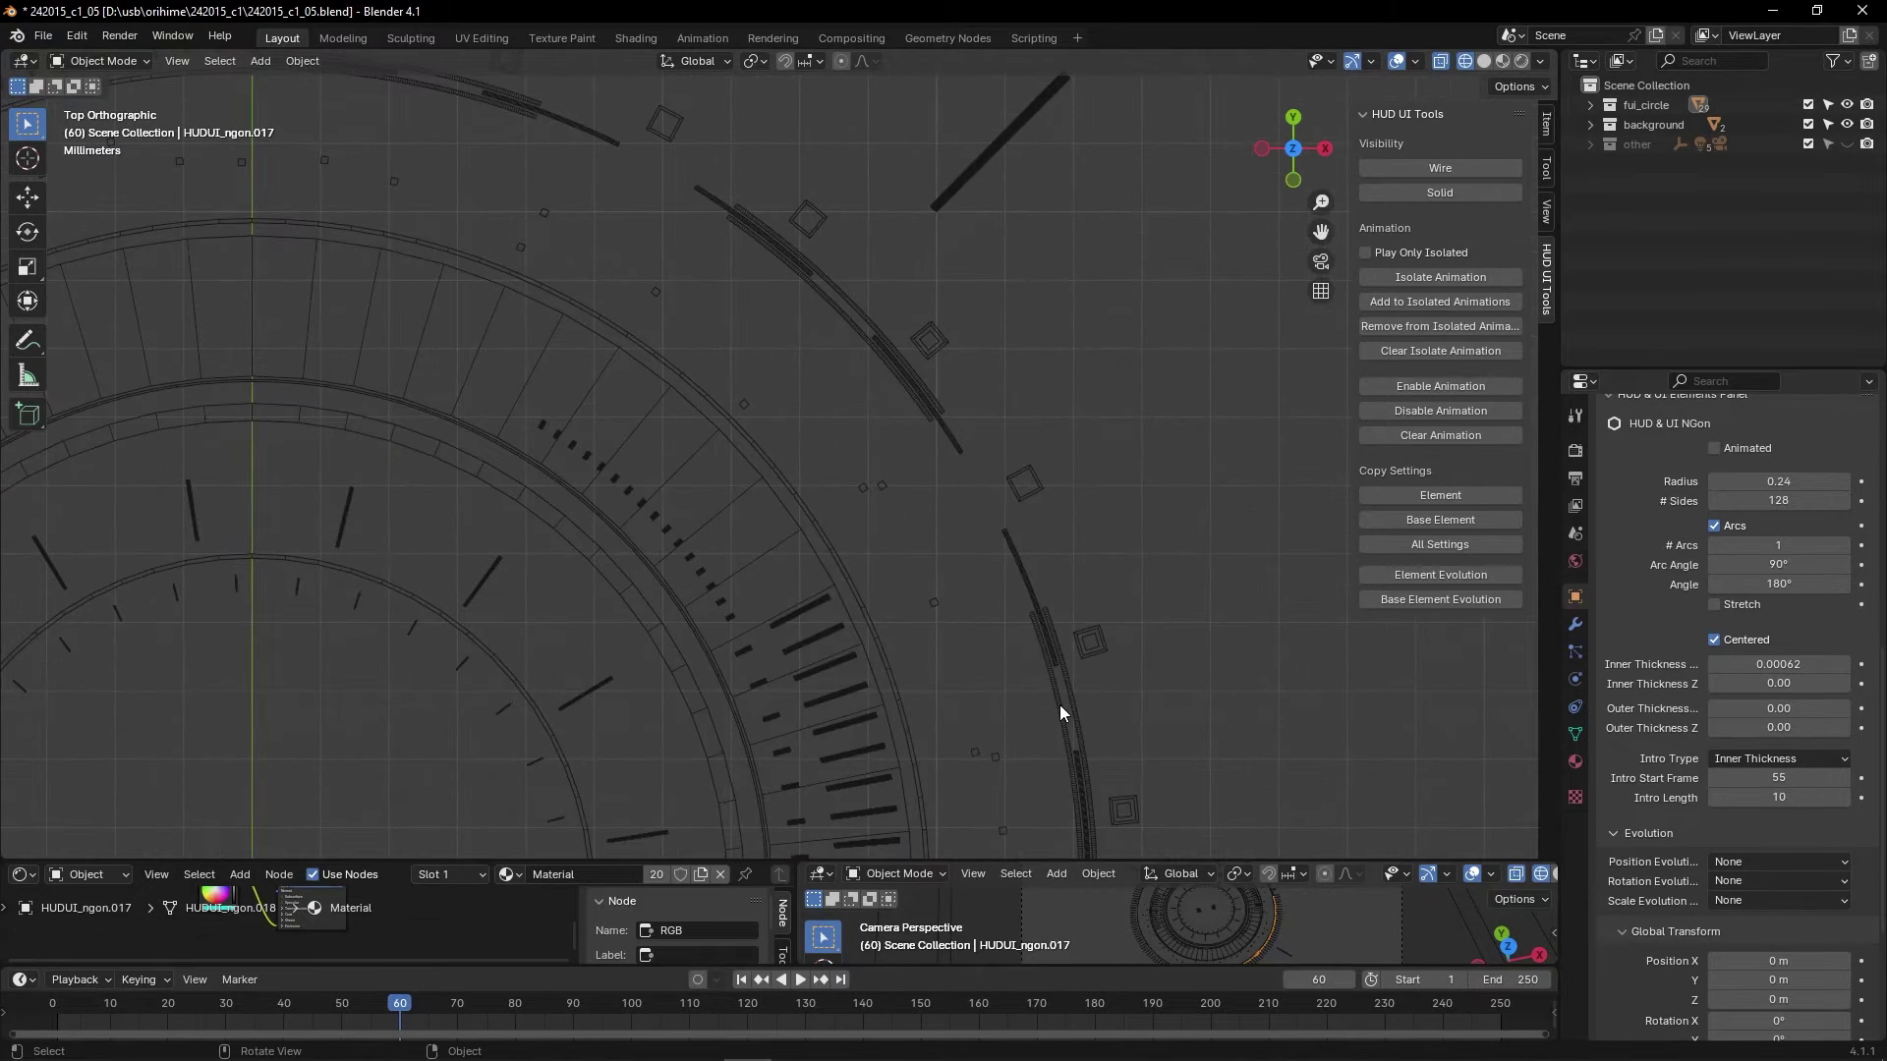
left_click(1044, 520)
middle_click_drag(1182, 440, 1248, 609, "shift")
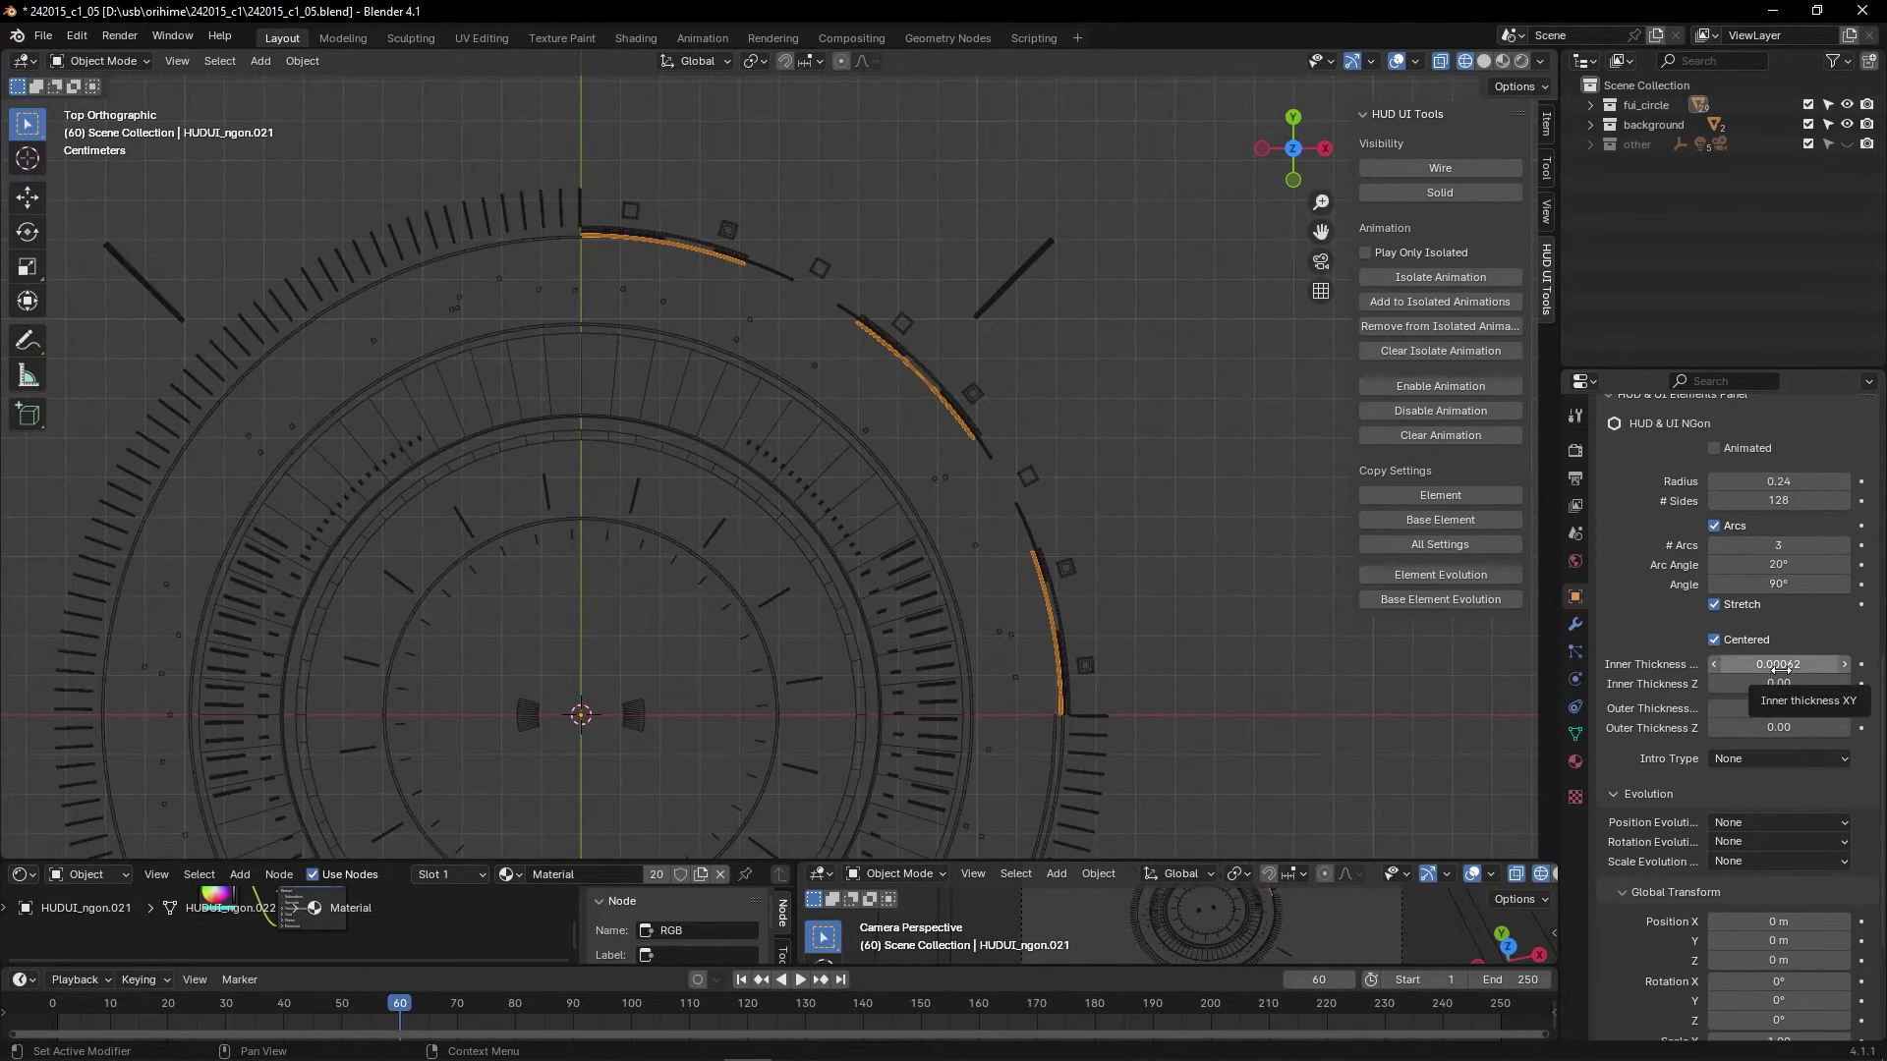
left_click(1779, 759)
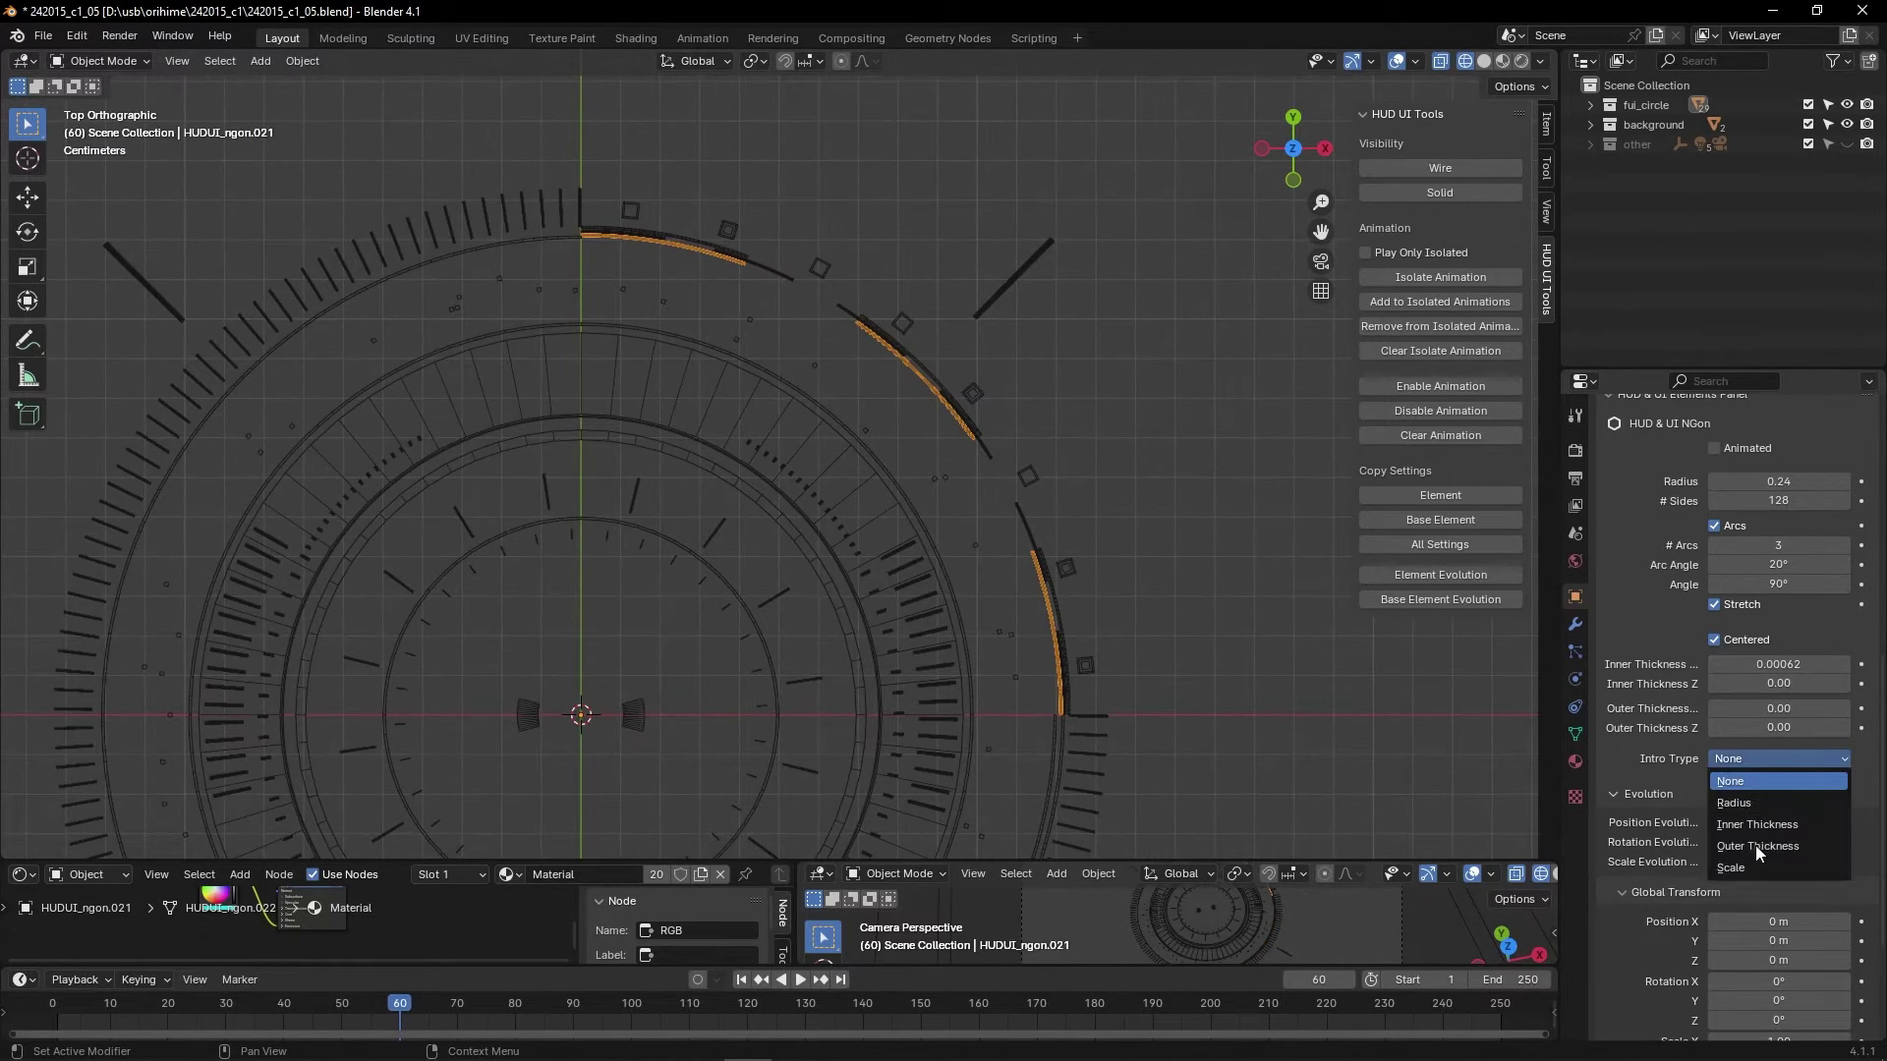
left_click(1772, 797)
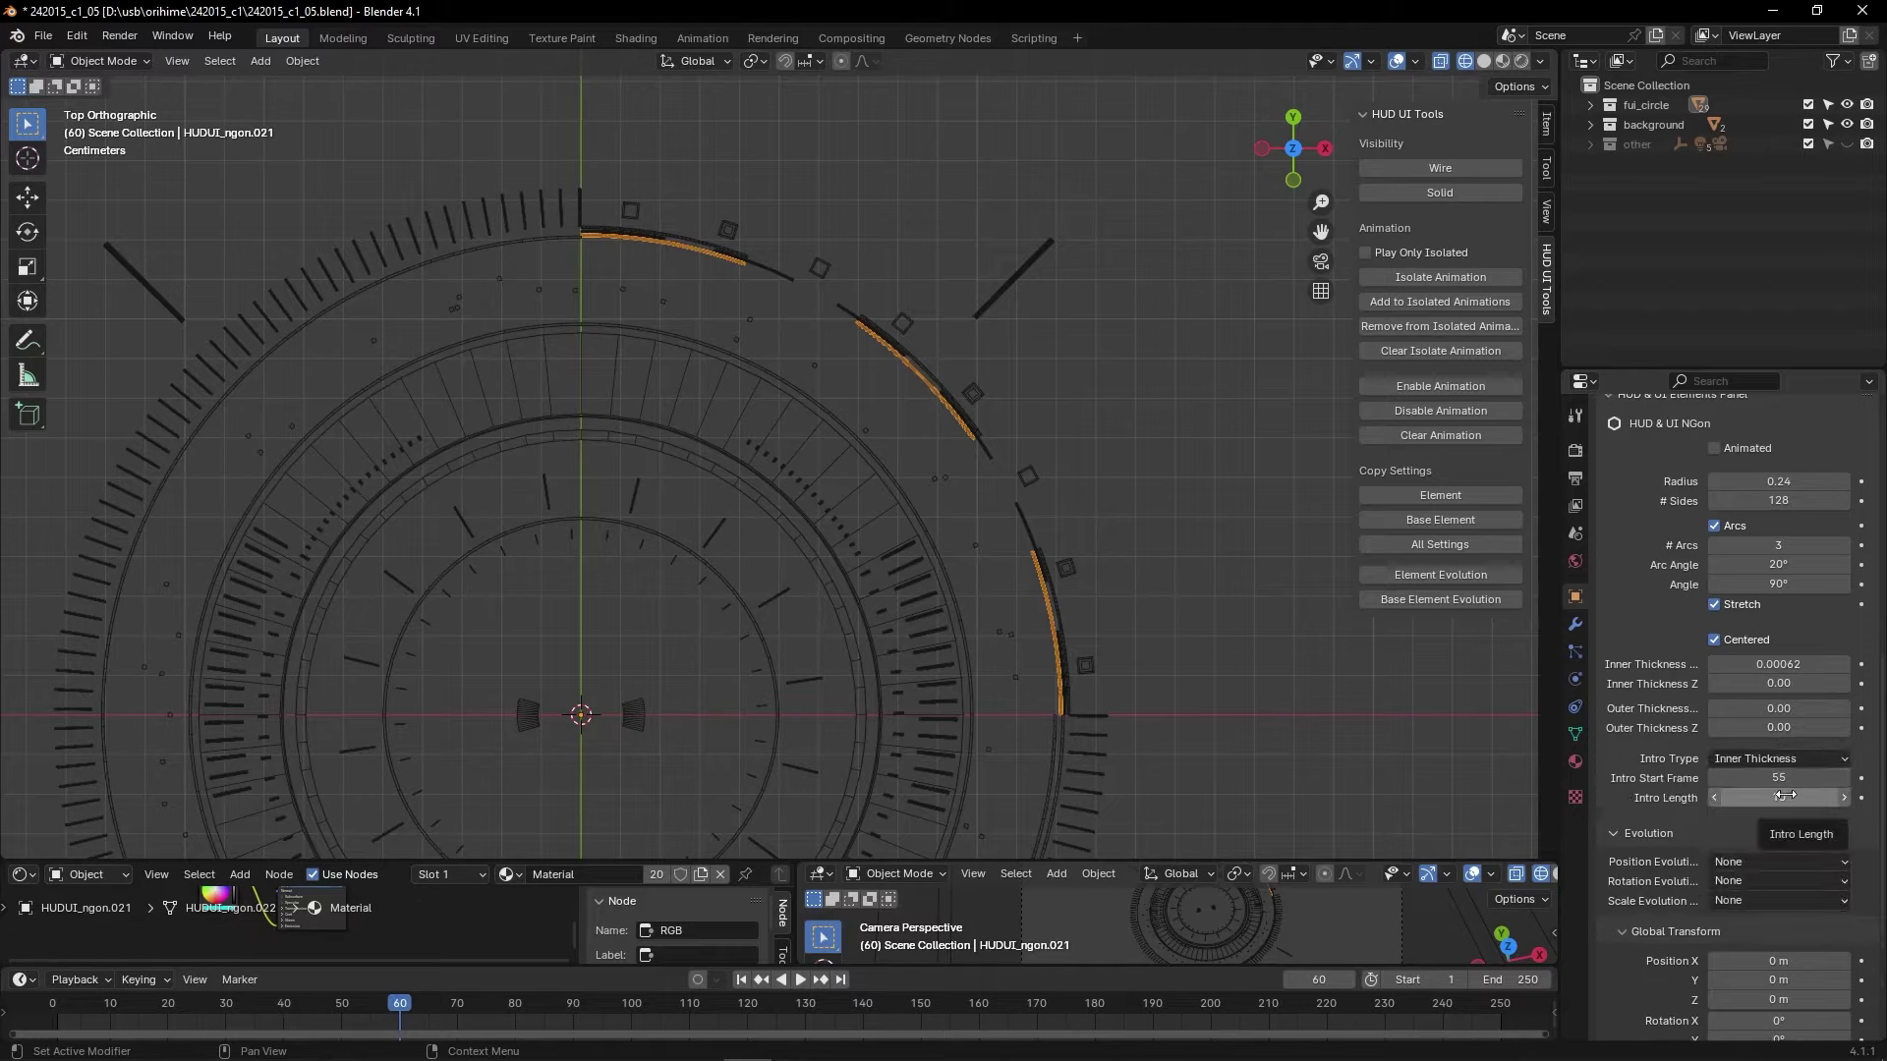
Give the 0.25 radius element made of six 10° arcs an Inner Thickness intro and edit its start frame.
left_click(1022, 520)
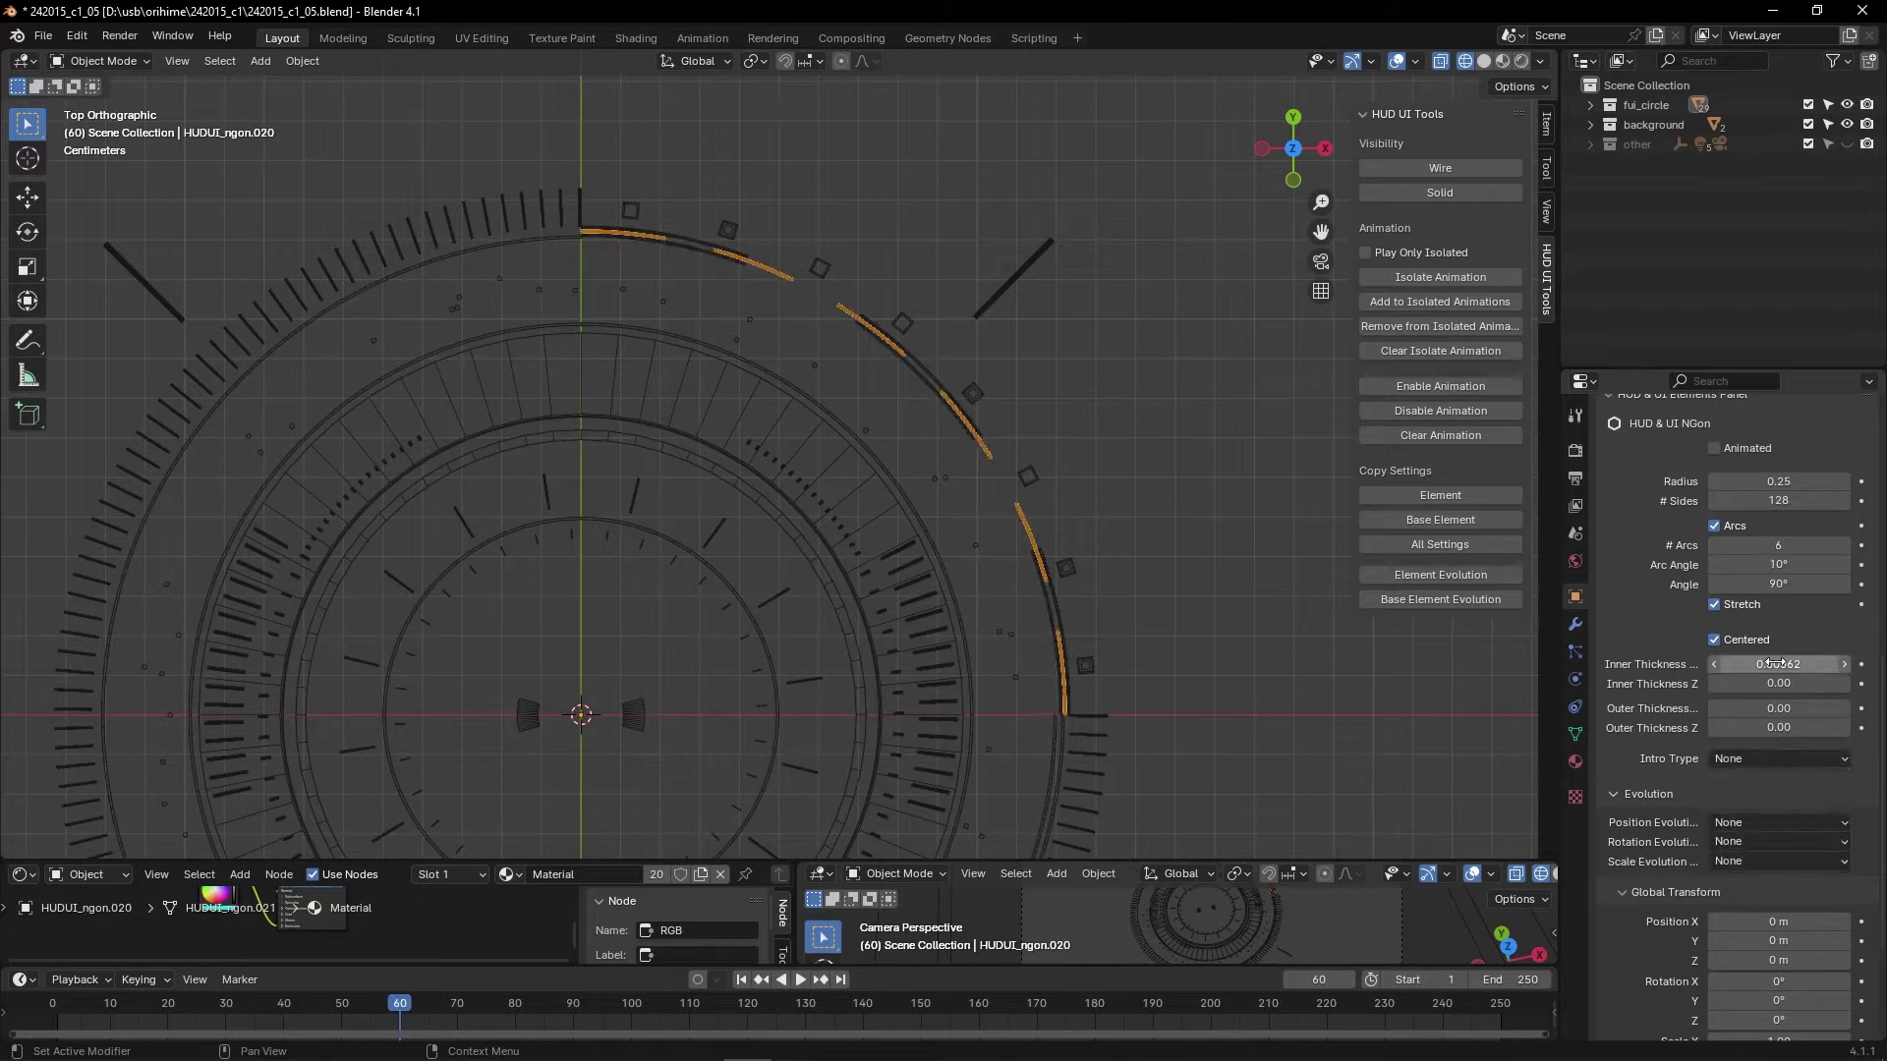
left_click(1773, 760)
left_click(1773, 827)
left_click(1785, 778)
Give the 0.25 radius element made of three 20° arcs an Inner Thickness intro starting at frame 55.
left_click(946, 422)
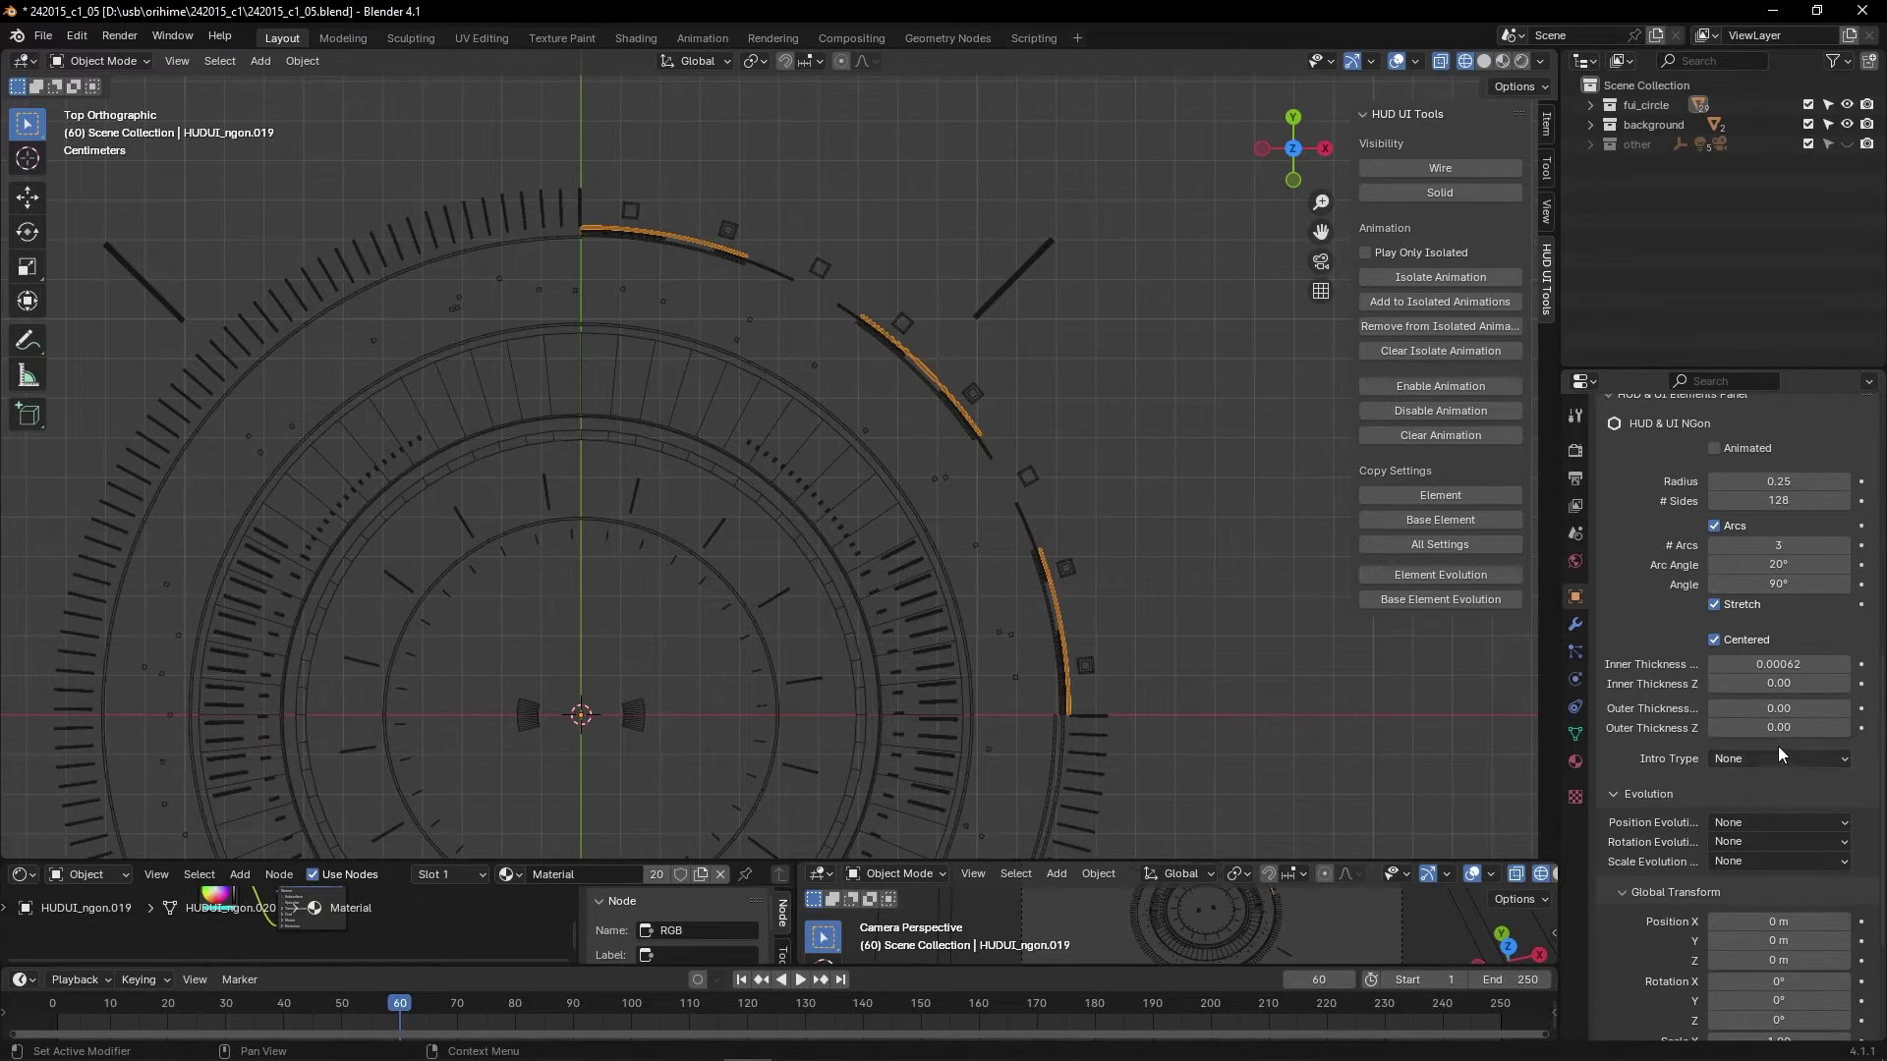
left_click(1778, 759)
left_click(1769, 797)
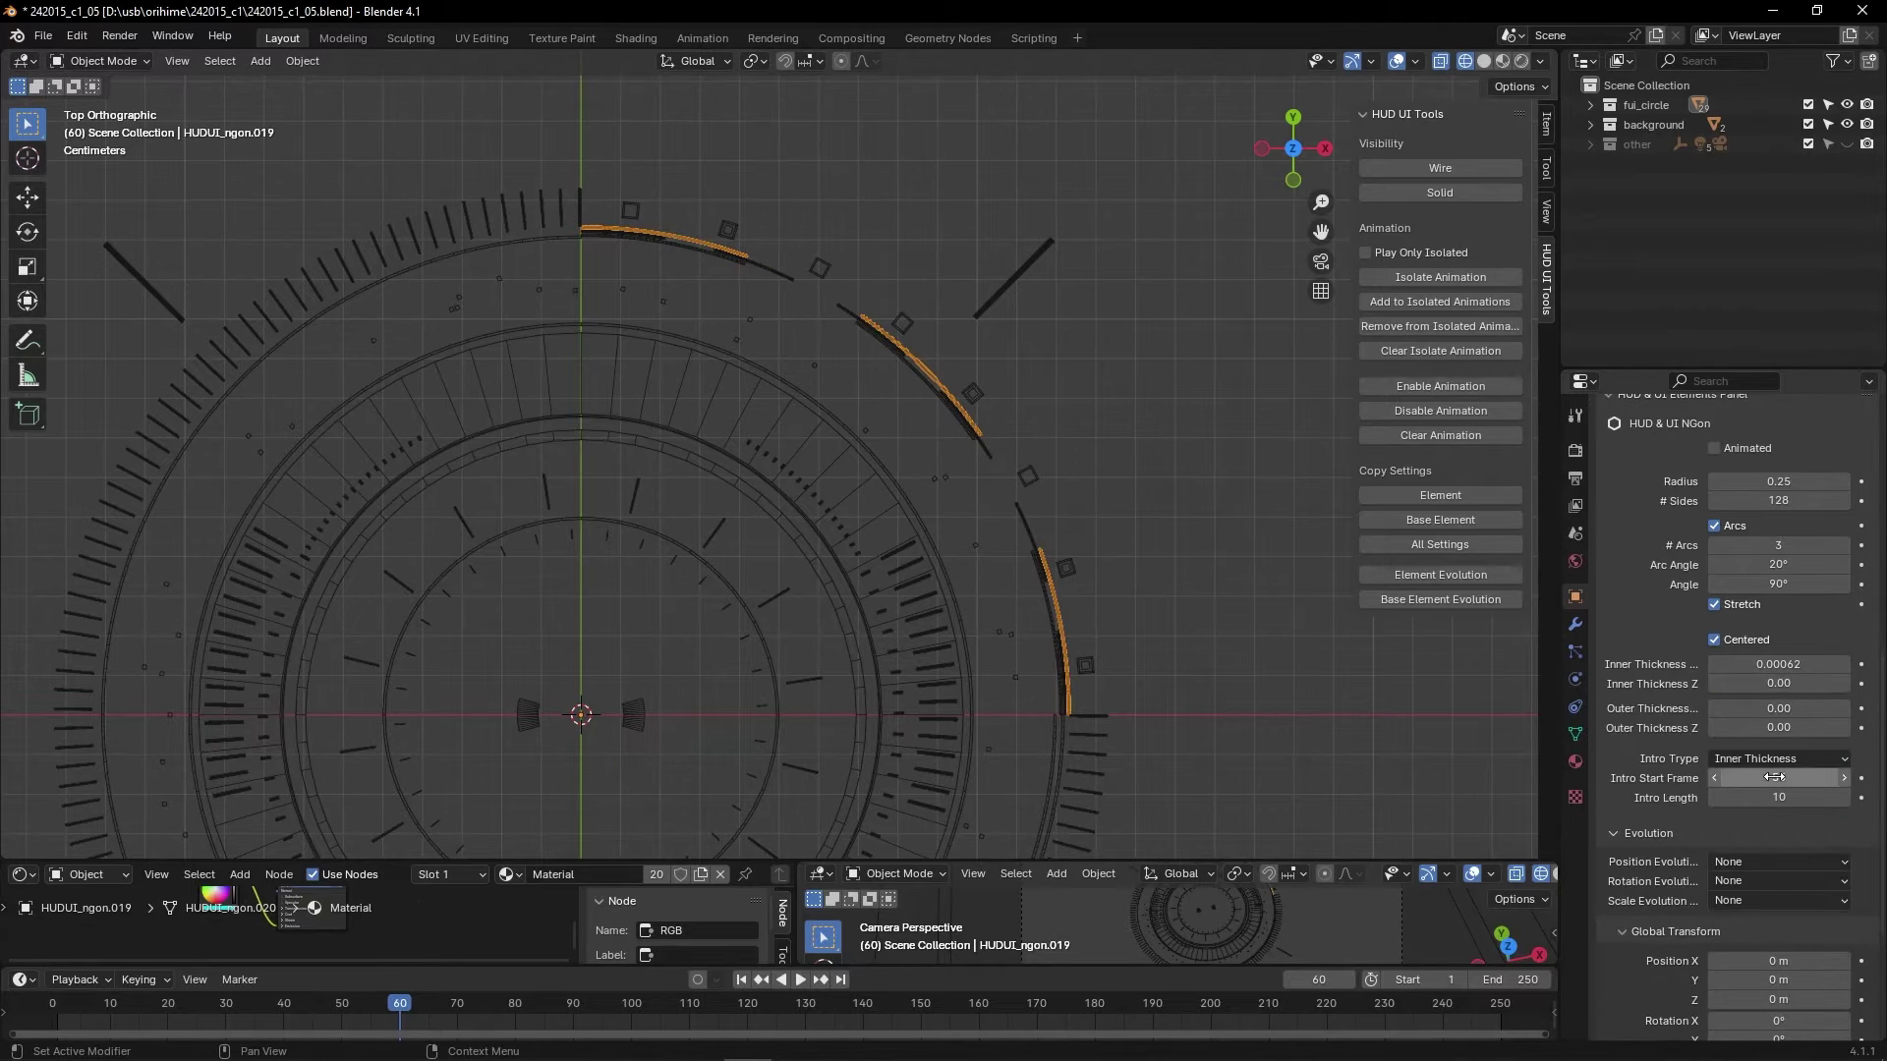
Play part of the timeline to check the intros of the outer arcs.
scroll(835, 476, "down", 1)
middle_click_drag(819, 511, 898, 317, "shift")
scroll(910, 299, "down", 1)
left_click(330, 1009)
key("space")
key("Escape")
scroll(1036, 380, "up", 3)
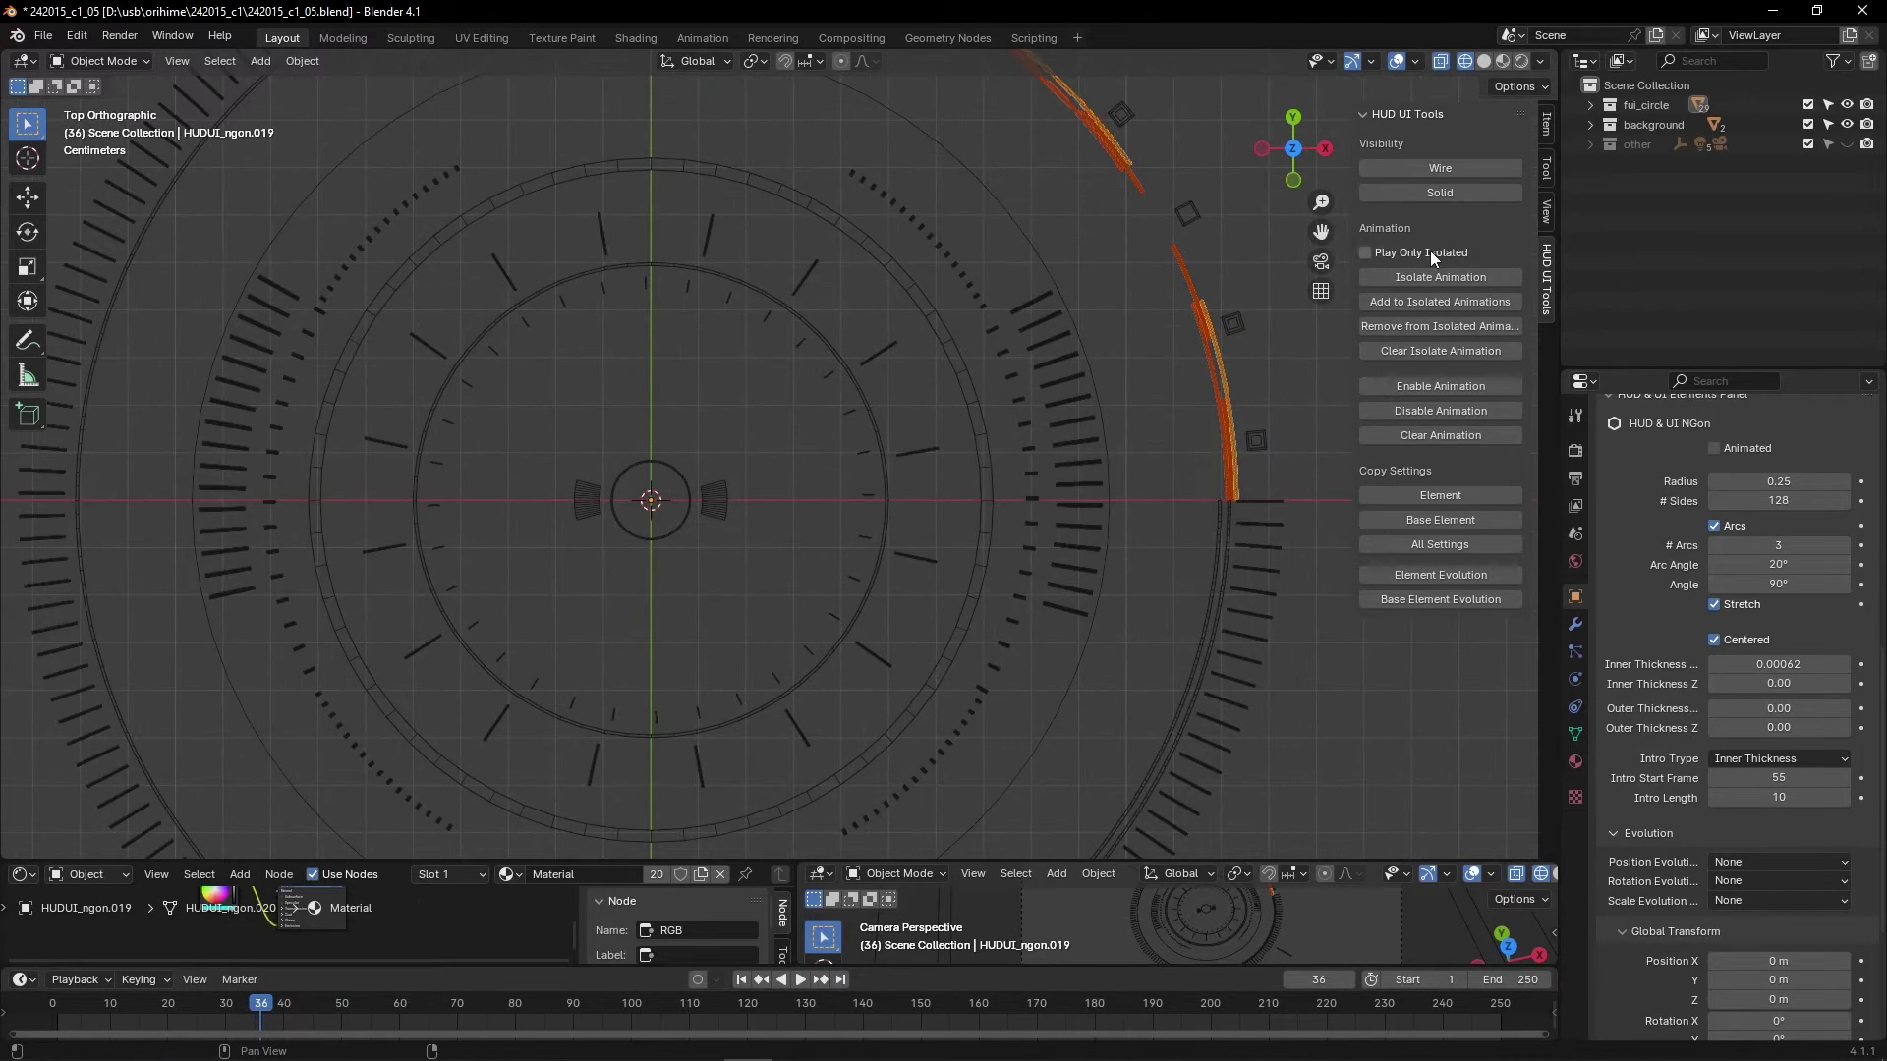
Enable animation for the outer arc elements, including the segmented arcs and the 0.24 radius 90° and 180° arcs.
left_click(1114, 411)
scroll(1131, 472, "down", 1)
left_click(1147, 530)
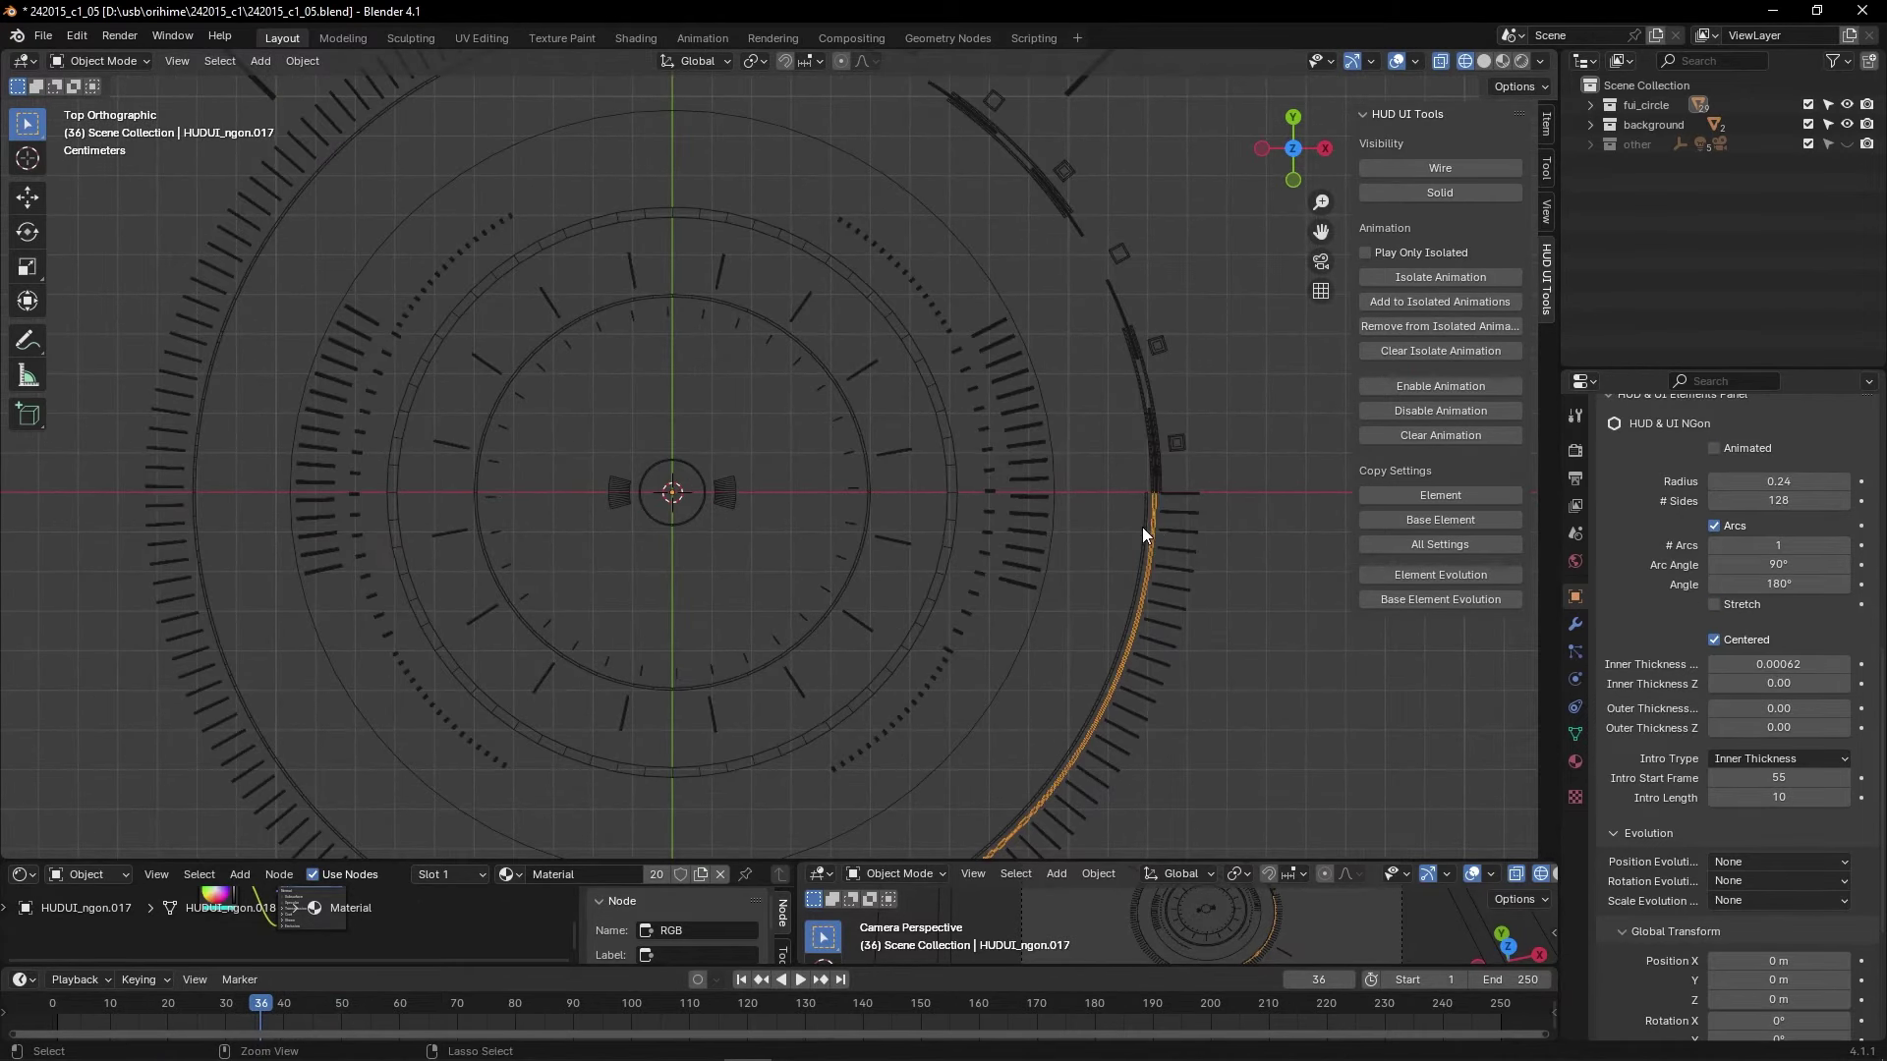
scroll(776, 452, "down", 1)
left_click(266, 748, "shift")
left_click(1238, 432)
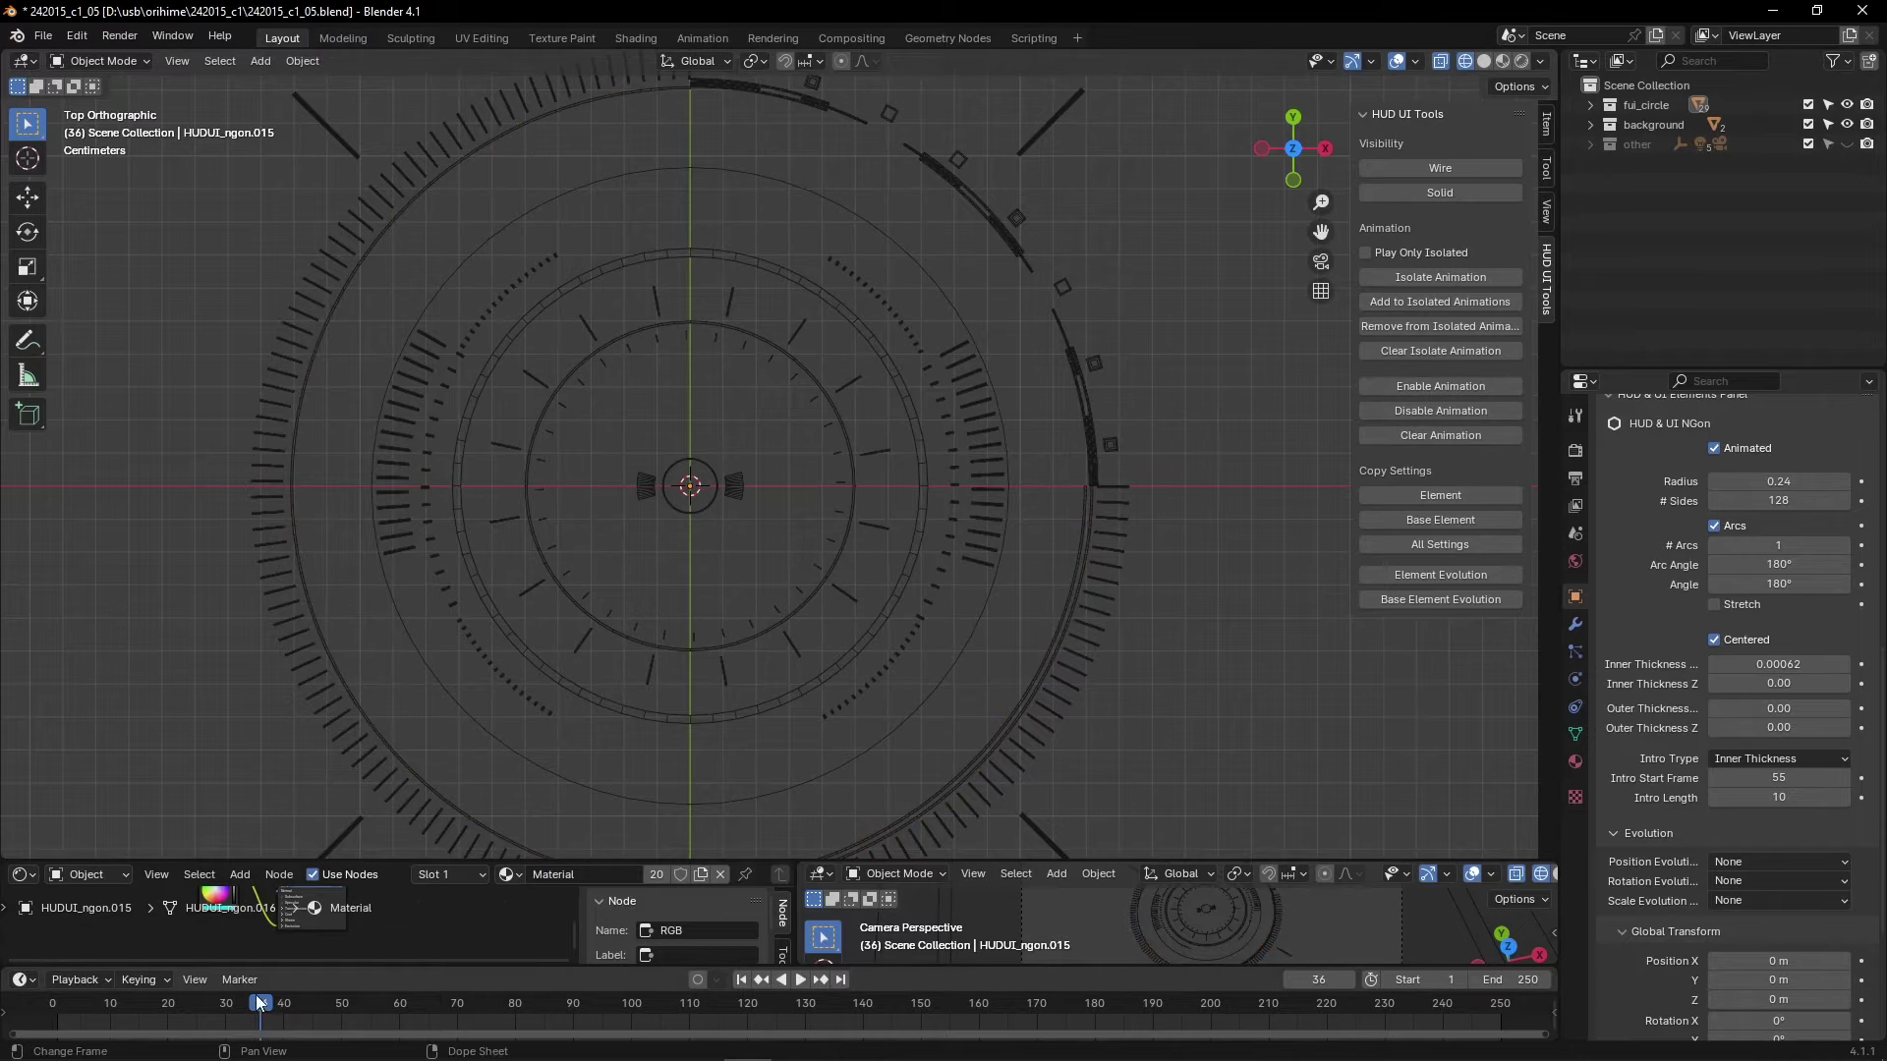
Step through the timeline frame by frame up to frame 61 to check the outer arcs' intros.
left_click_drag(258, 1010, 220, 1014)
scroll(1049, 592, "down", 1)
key("KP_0")
key("Right")
key("Right")
key("Right")
key("Right")
key("Right")
key("Right")
key("Right")
key("Right")
key("Right")
key("Right")
key("Right")
key("Right")
key("Right")
key("Right")
key("Right")
key("Right")
key("Right")
key("Right")
key("Right")
key("Right")
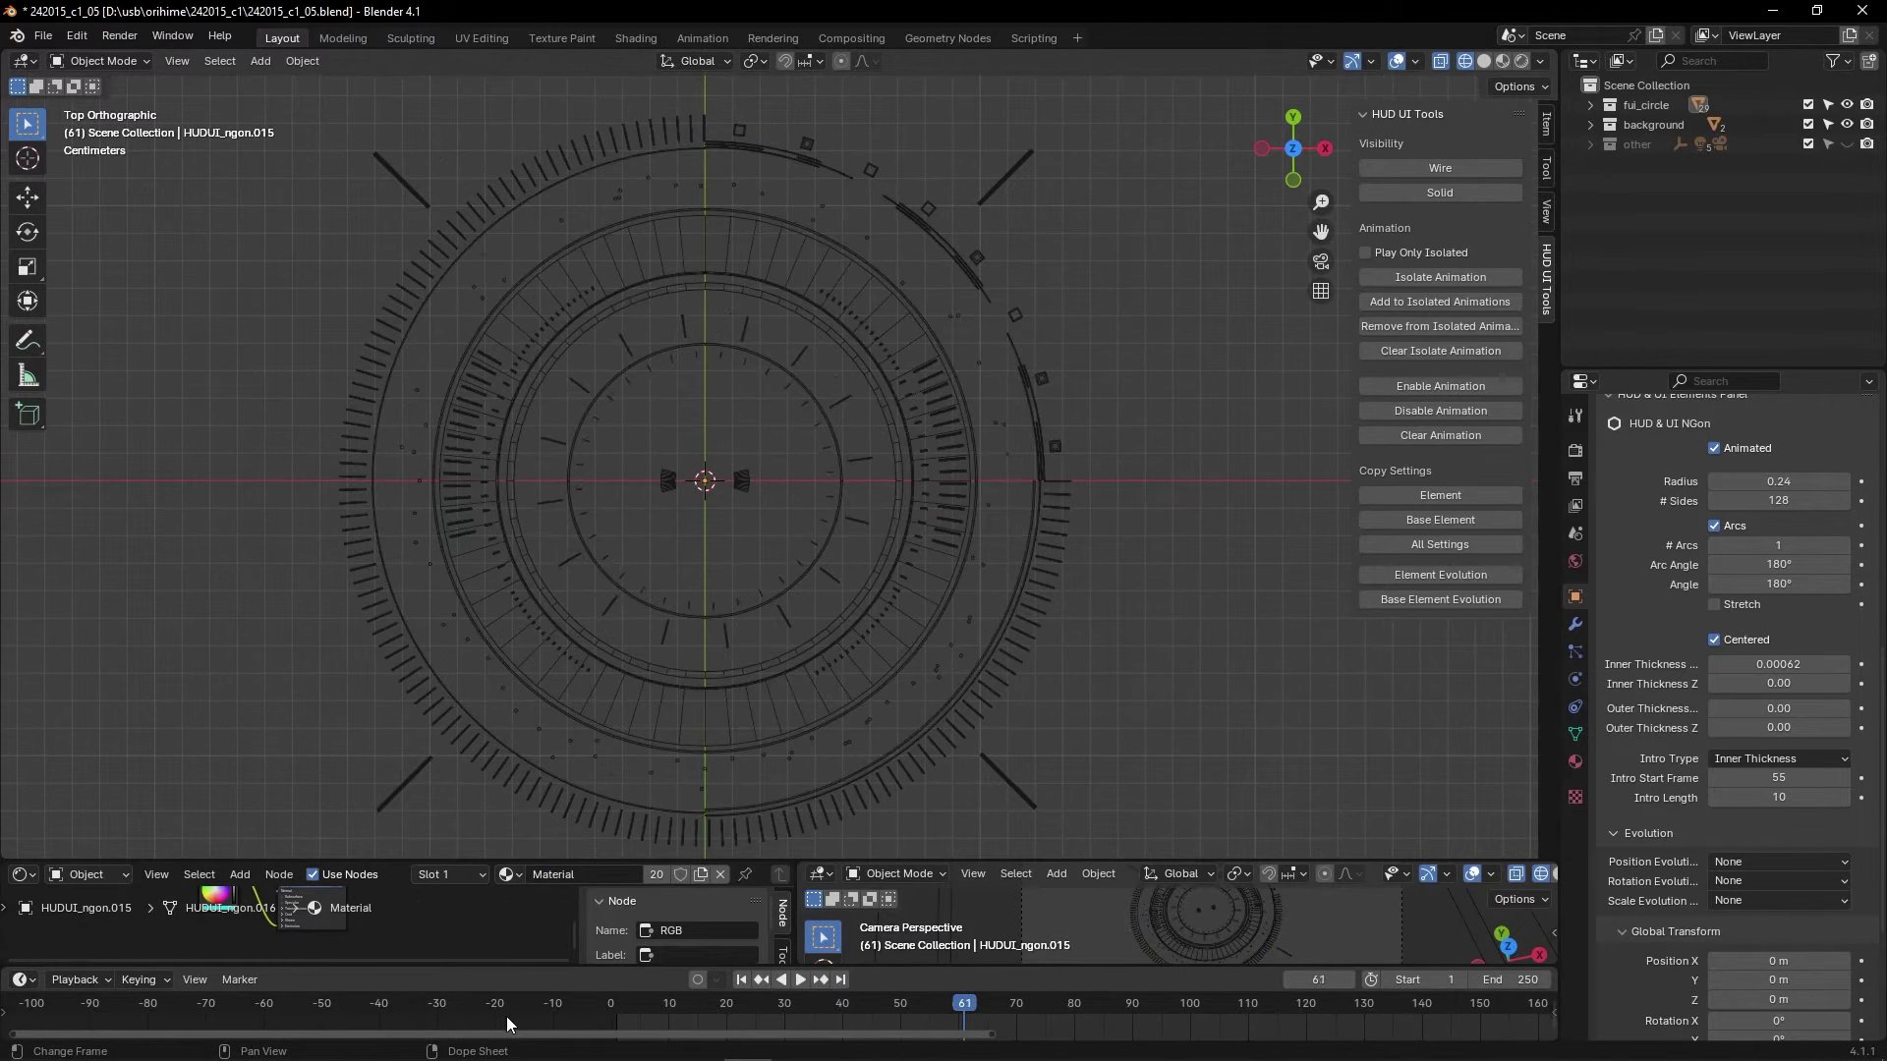
Play the whole intro from frame 1, then move the playhead to frame 69.
key("shift+Left")
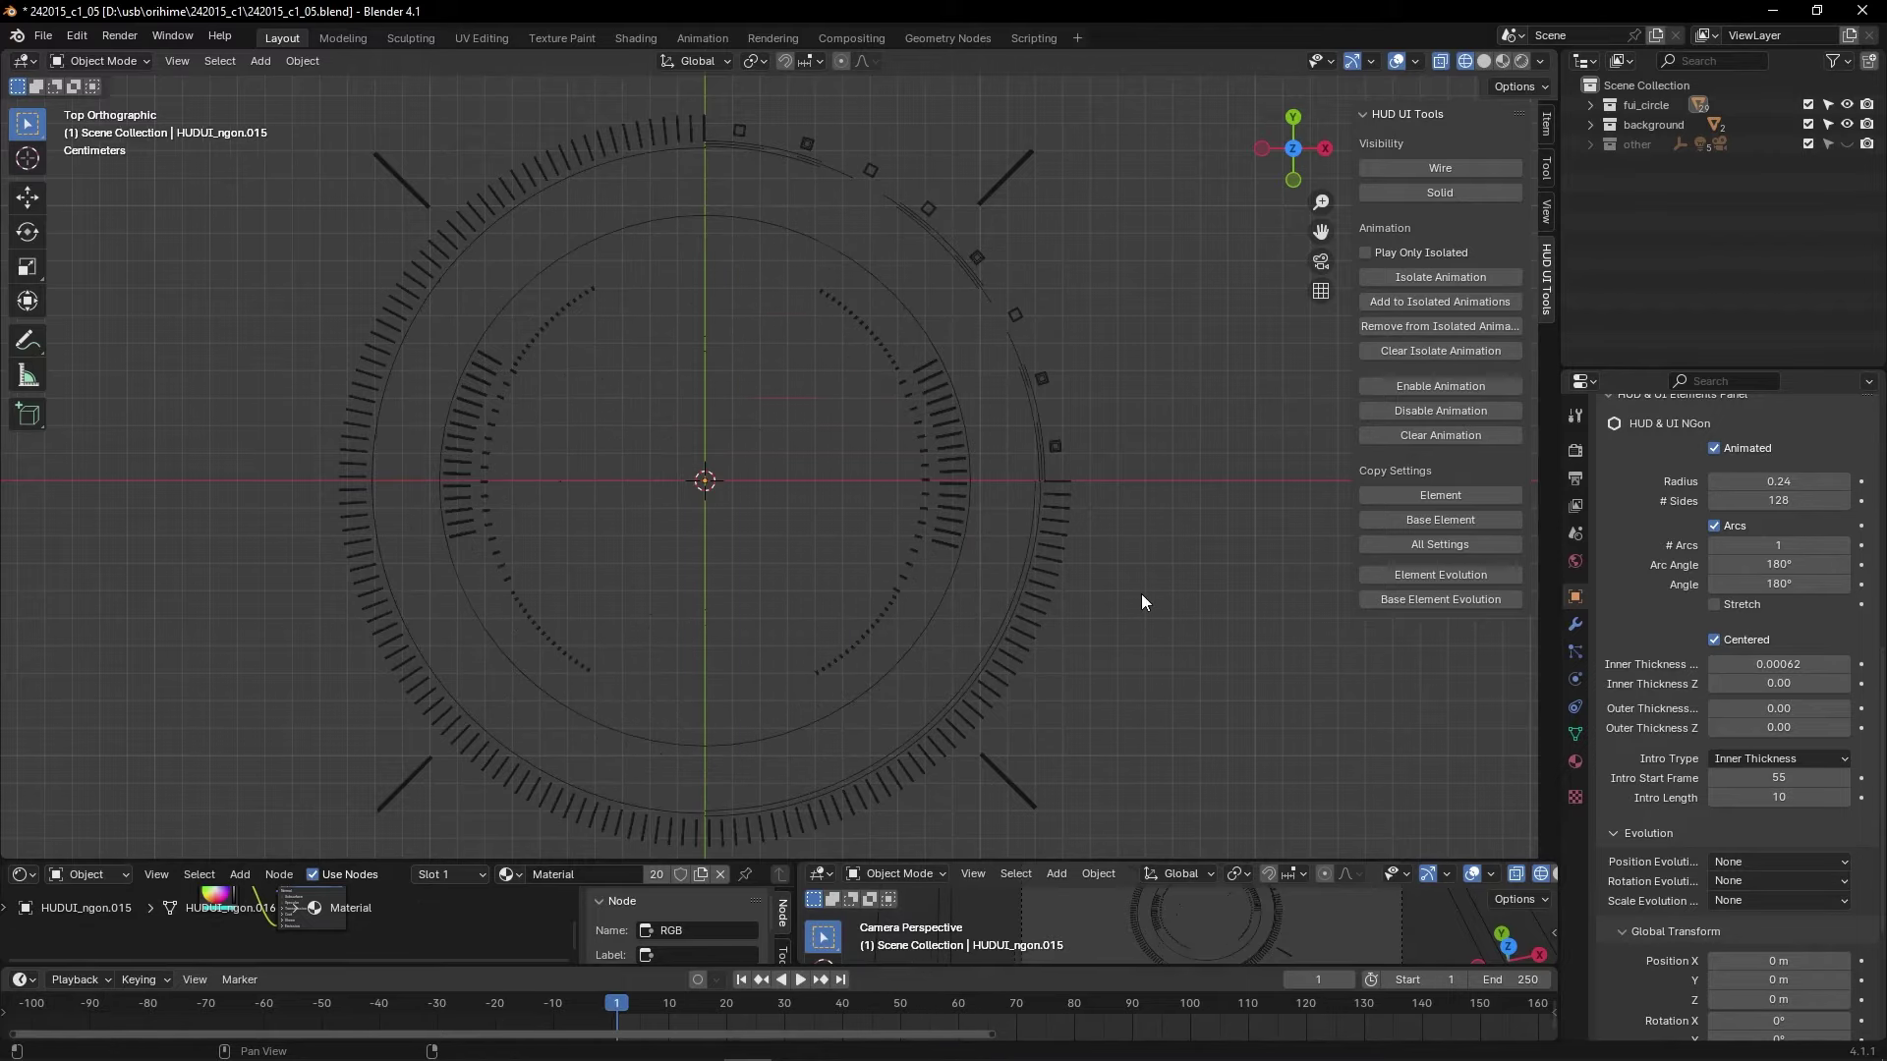
key("Home")
key("space")
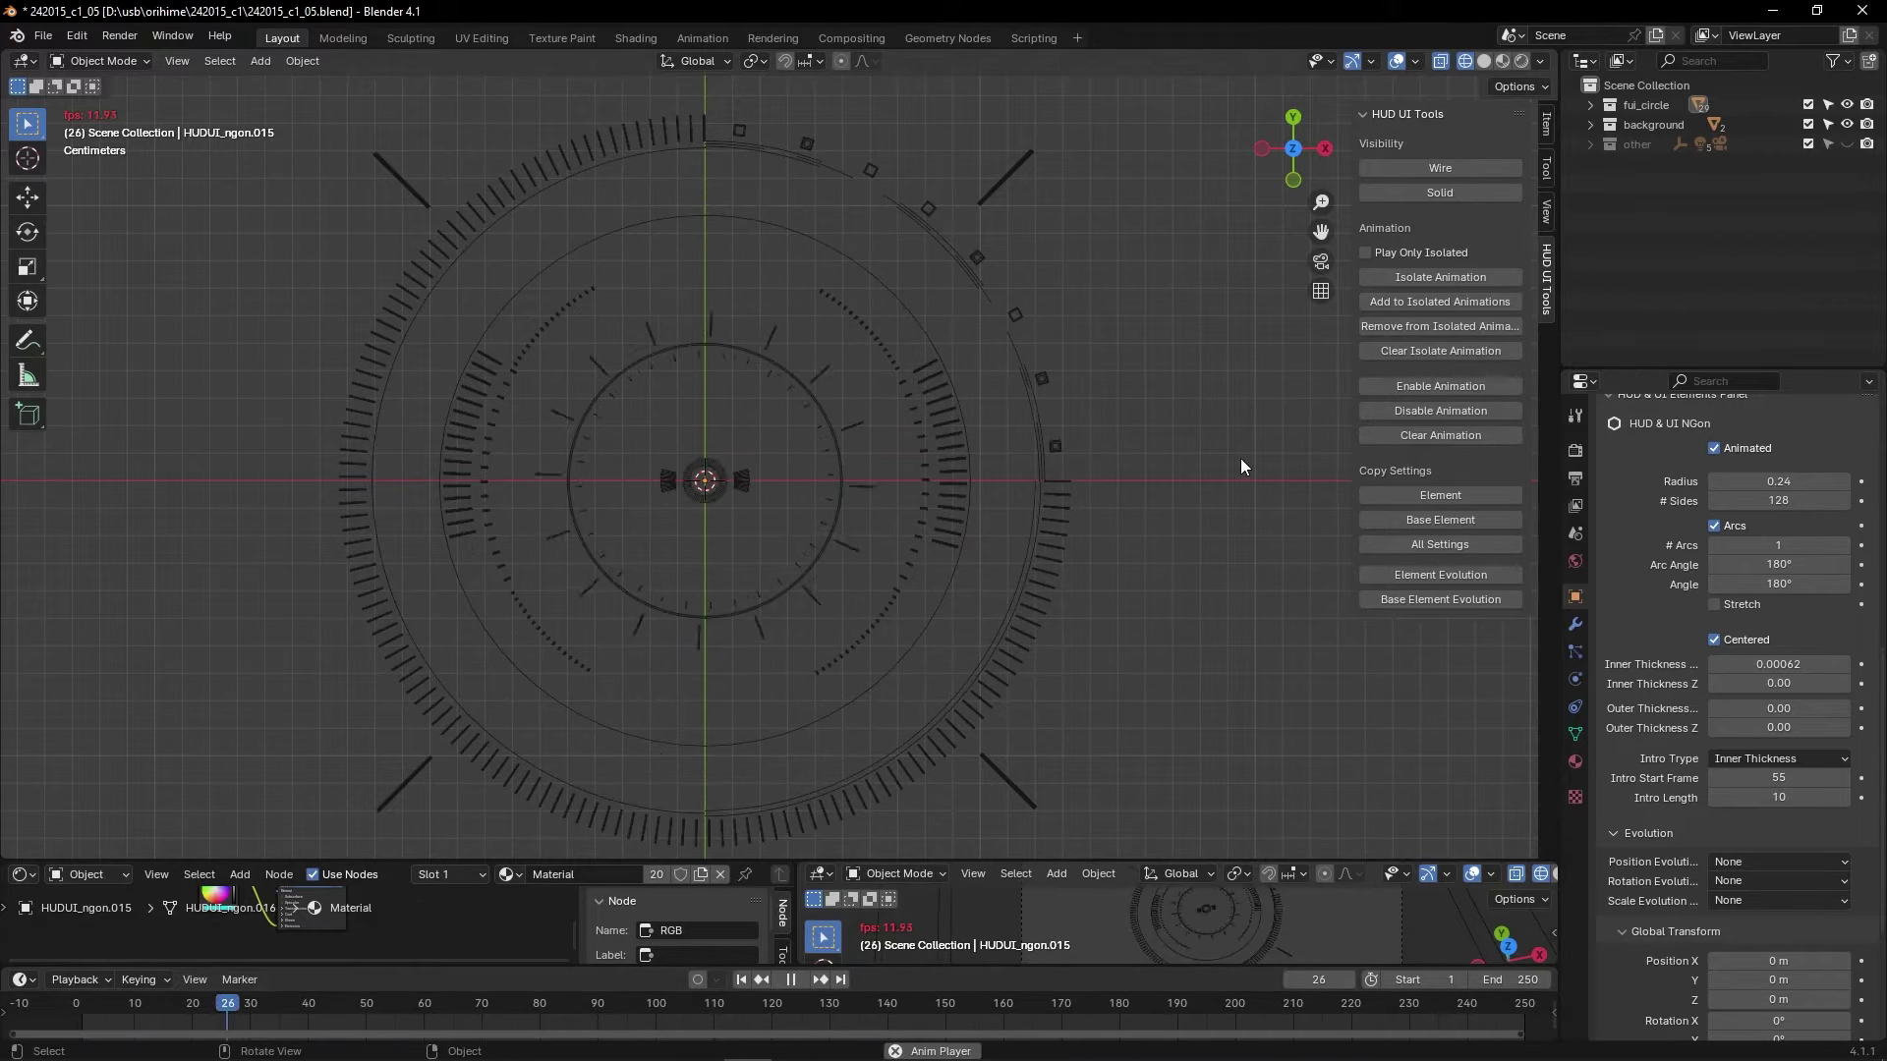
key("space")
left_click_drag(514, 1005, 439, 1030)
Animate the outer tick ring of 128 arcs spanning 270° with a Scale intro starting at frame 60.
left_click(1064, 561)
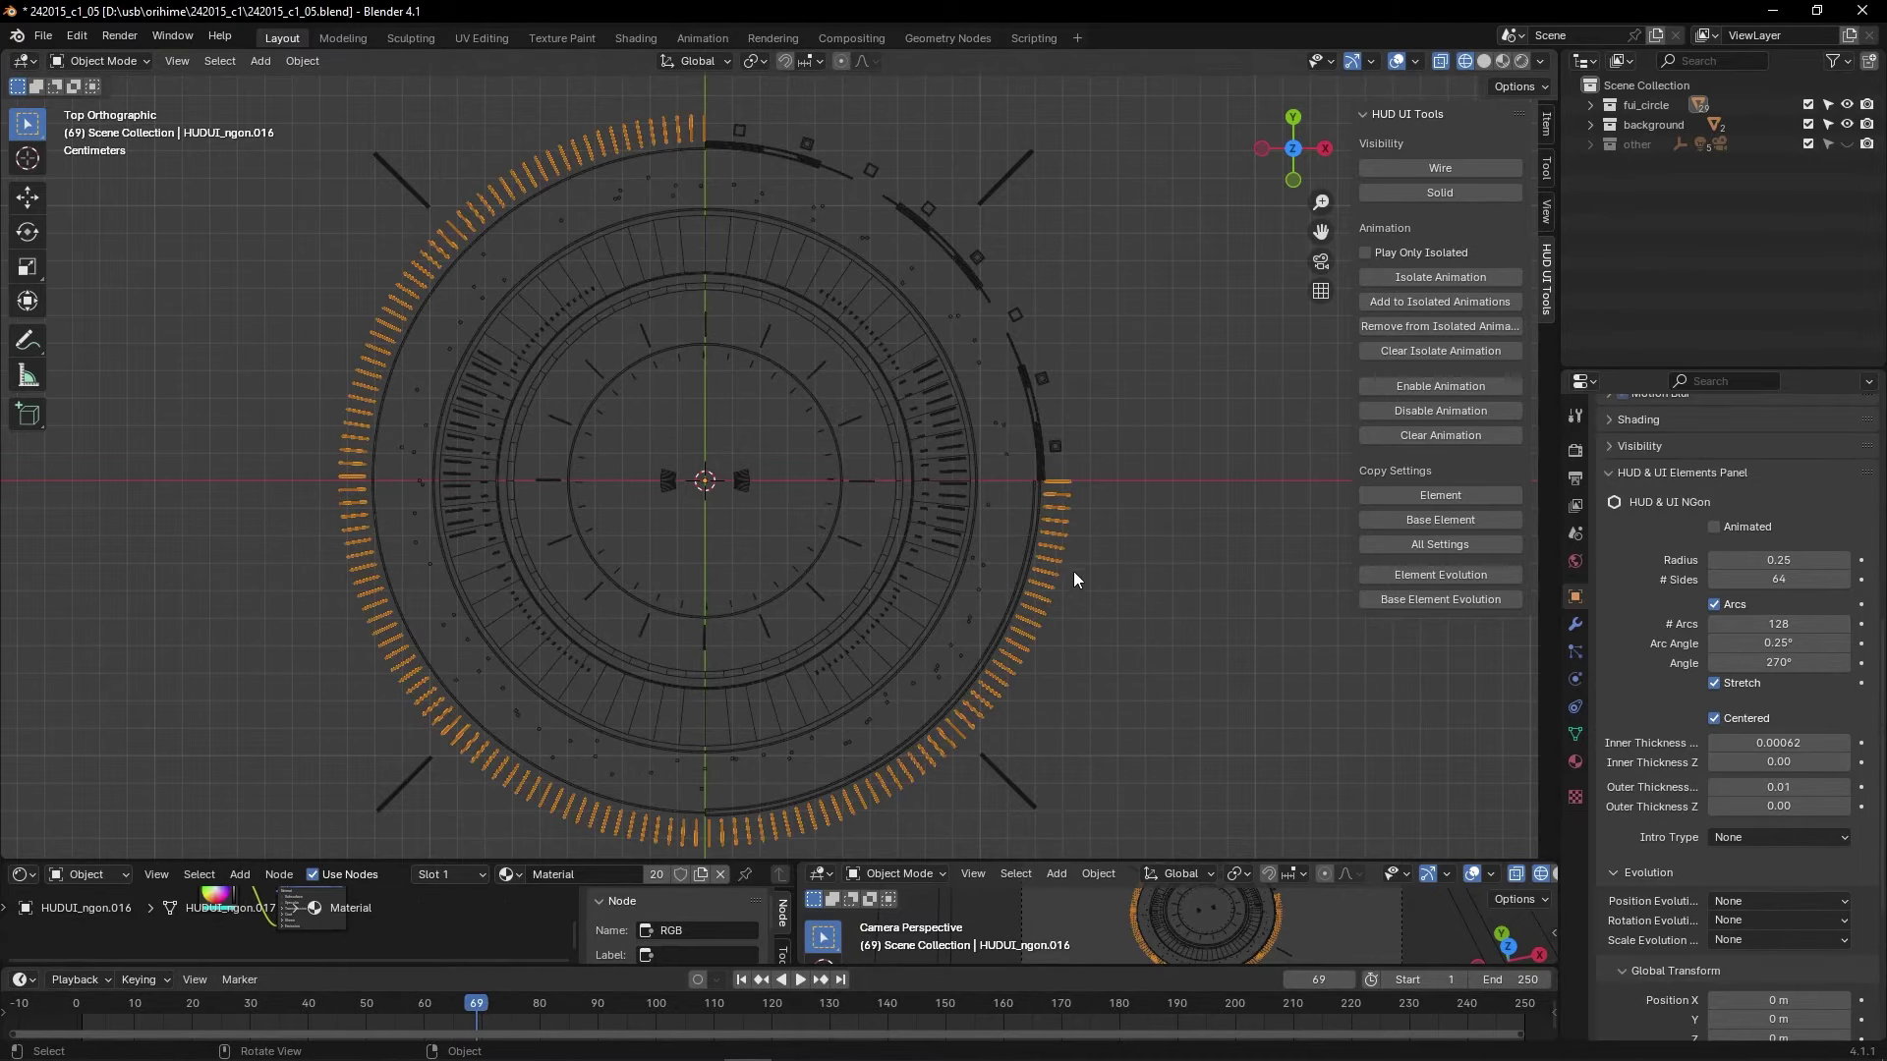
left_click(1718, 528)
scroll(1726, 551, "down", 2)
left_click(1744, 758)
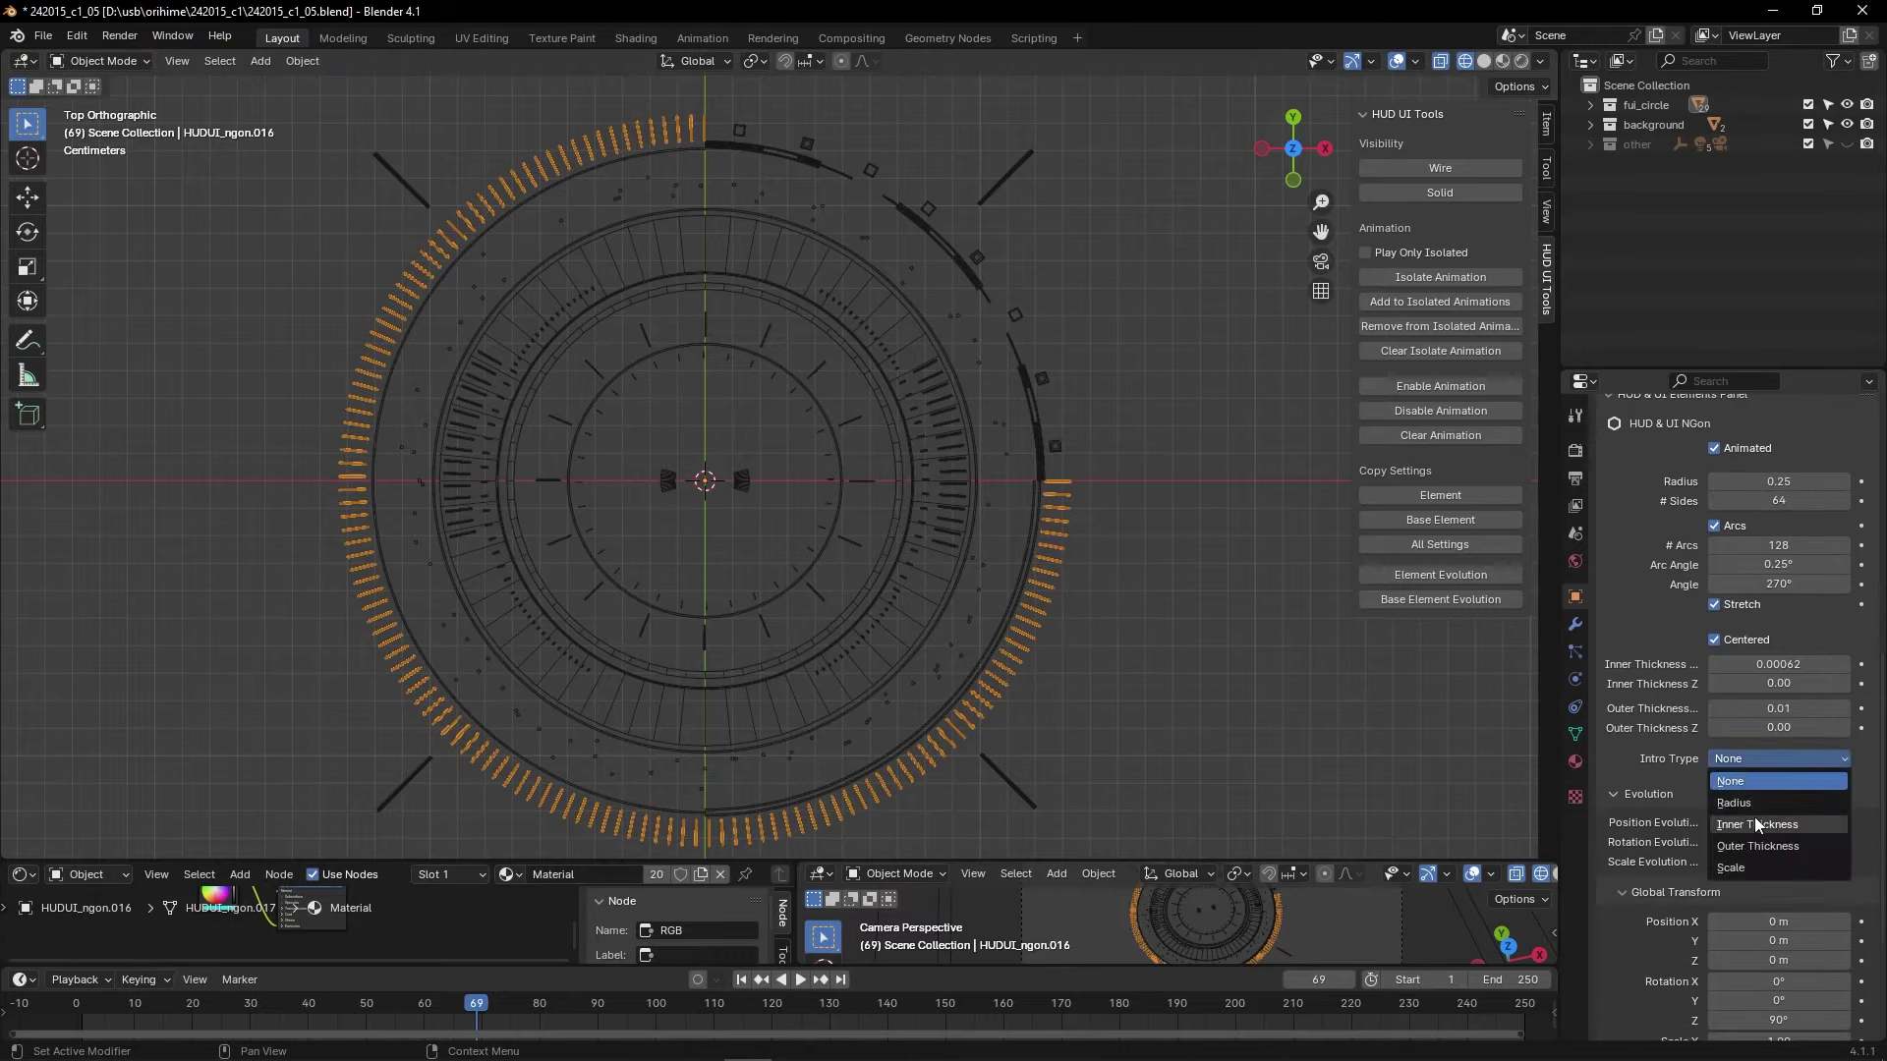
left_click(1759, 866)
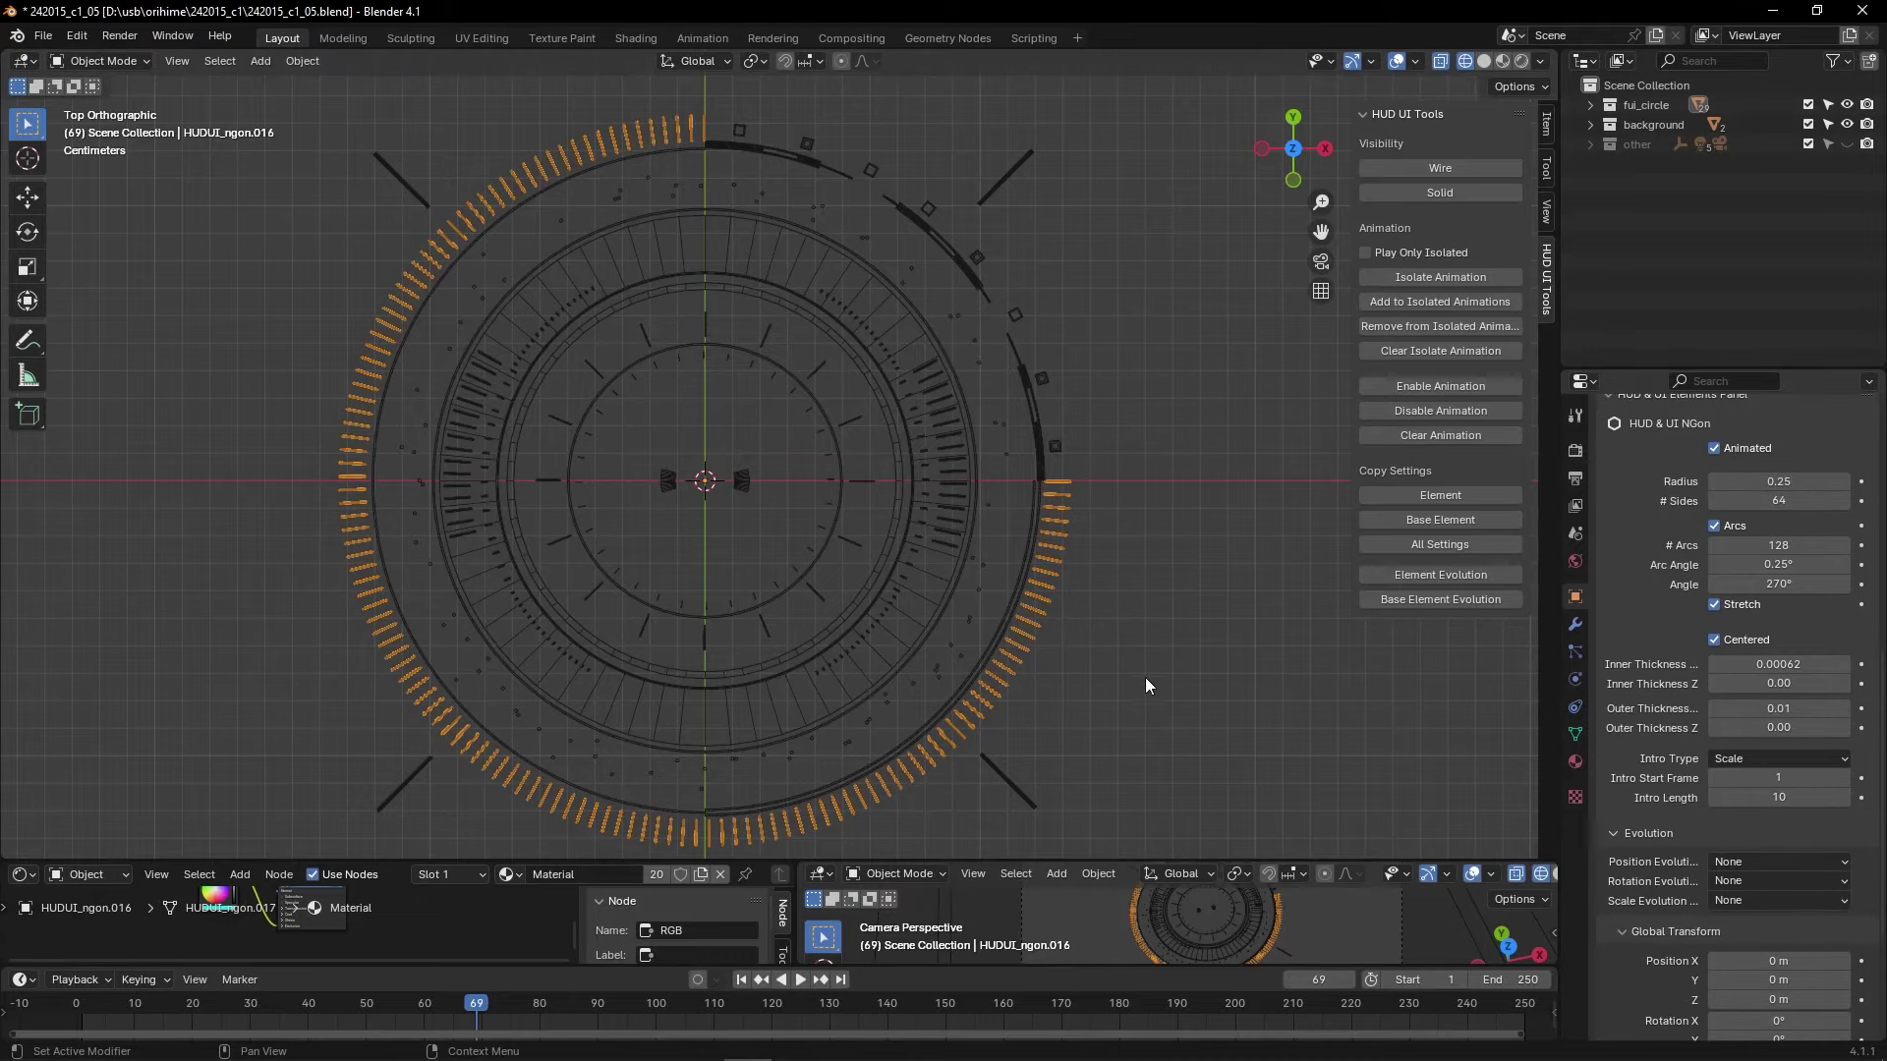
double_click(1813, 778)
type("60")
key("Return")
Step back and forth between frames 60 and 70 to examine the outer tick ring's Scale intro.
key("Left")
key("Left")
key("Left")
key("Left")
key("Left")
key("Left")
key("Left")
key("Left")
key("Left")
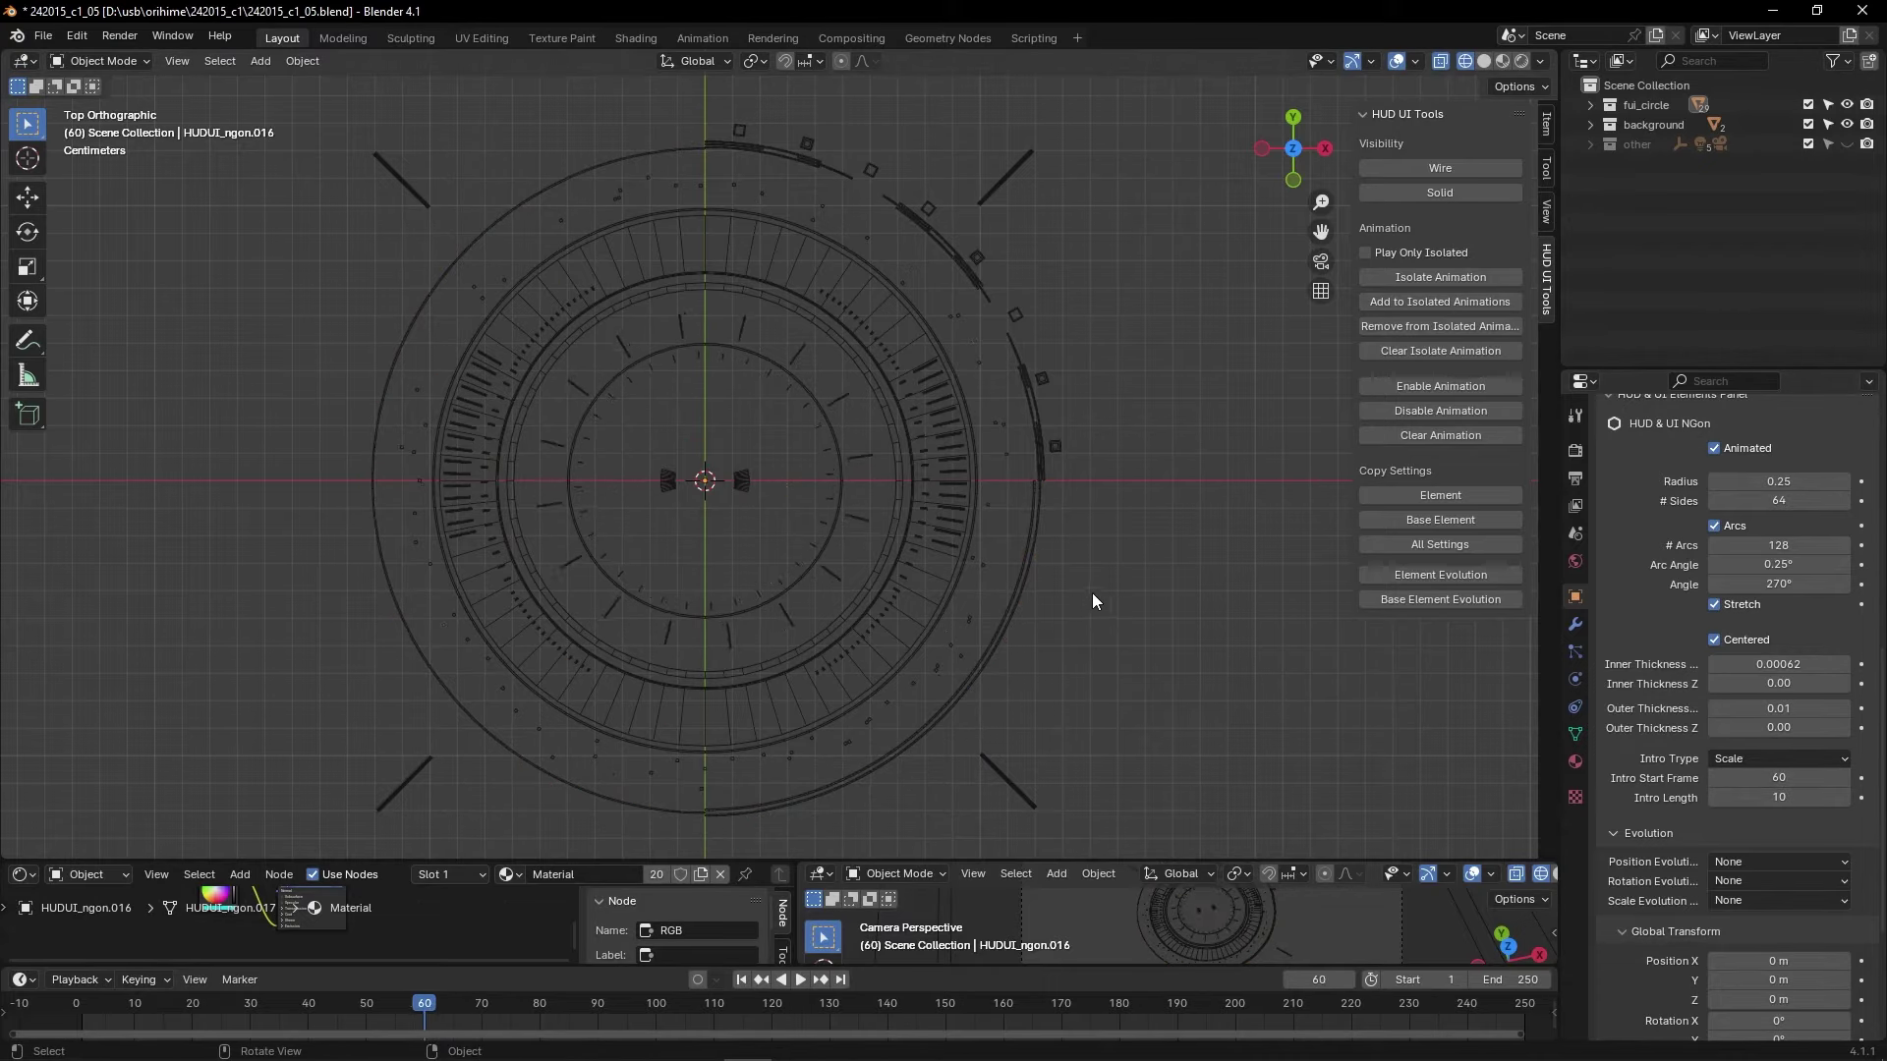
key("Right")
key("Right")
key("Right")
key("Right")
key("Right")
key("Right")
key("Right")
key("Right")
key("Right")
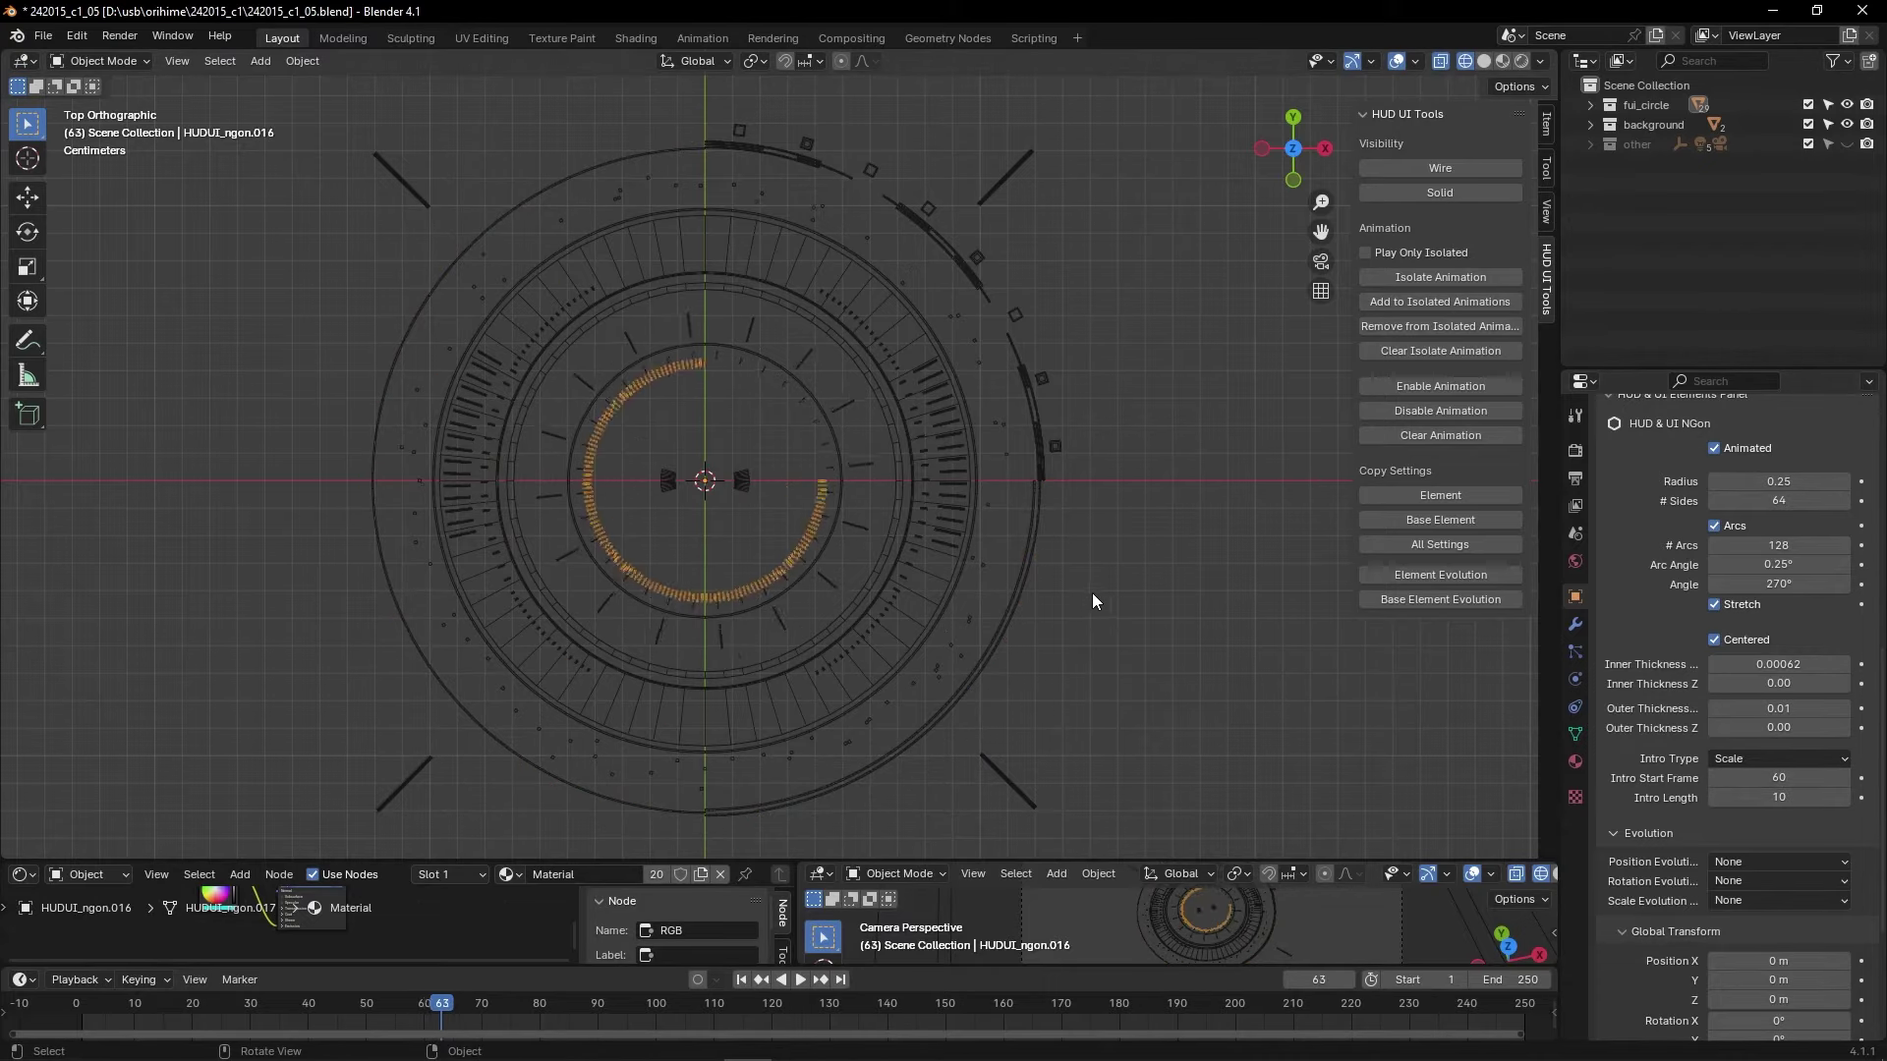
key("Left")
key("Left")
key("Left")
key("Left")
key("Left")
key("Left")
key("Left")
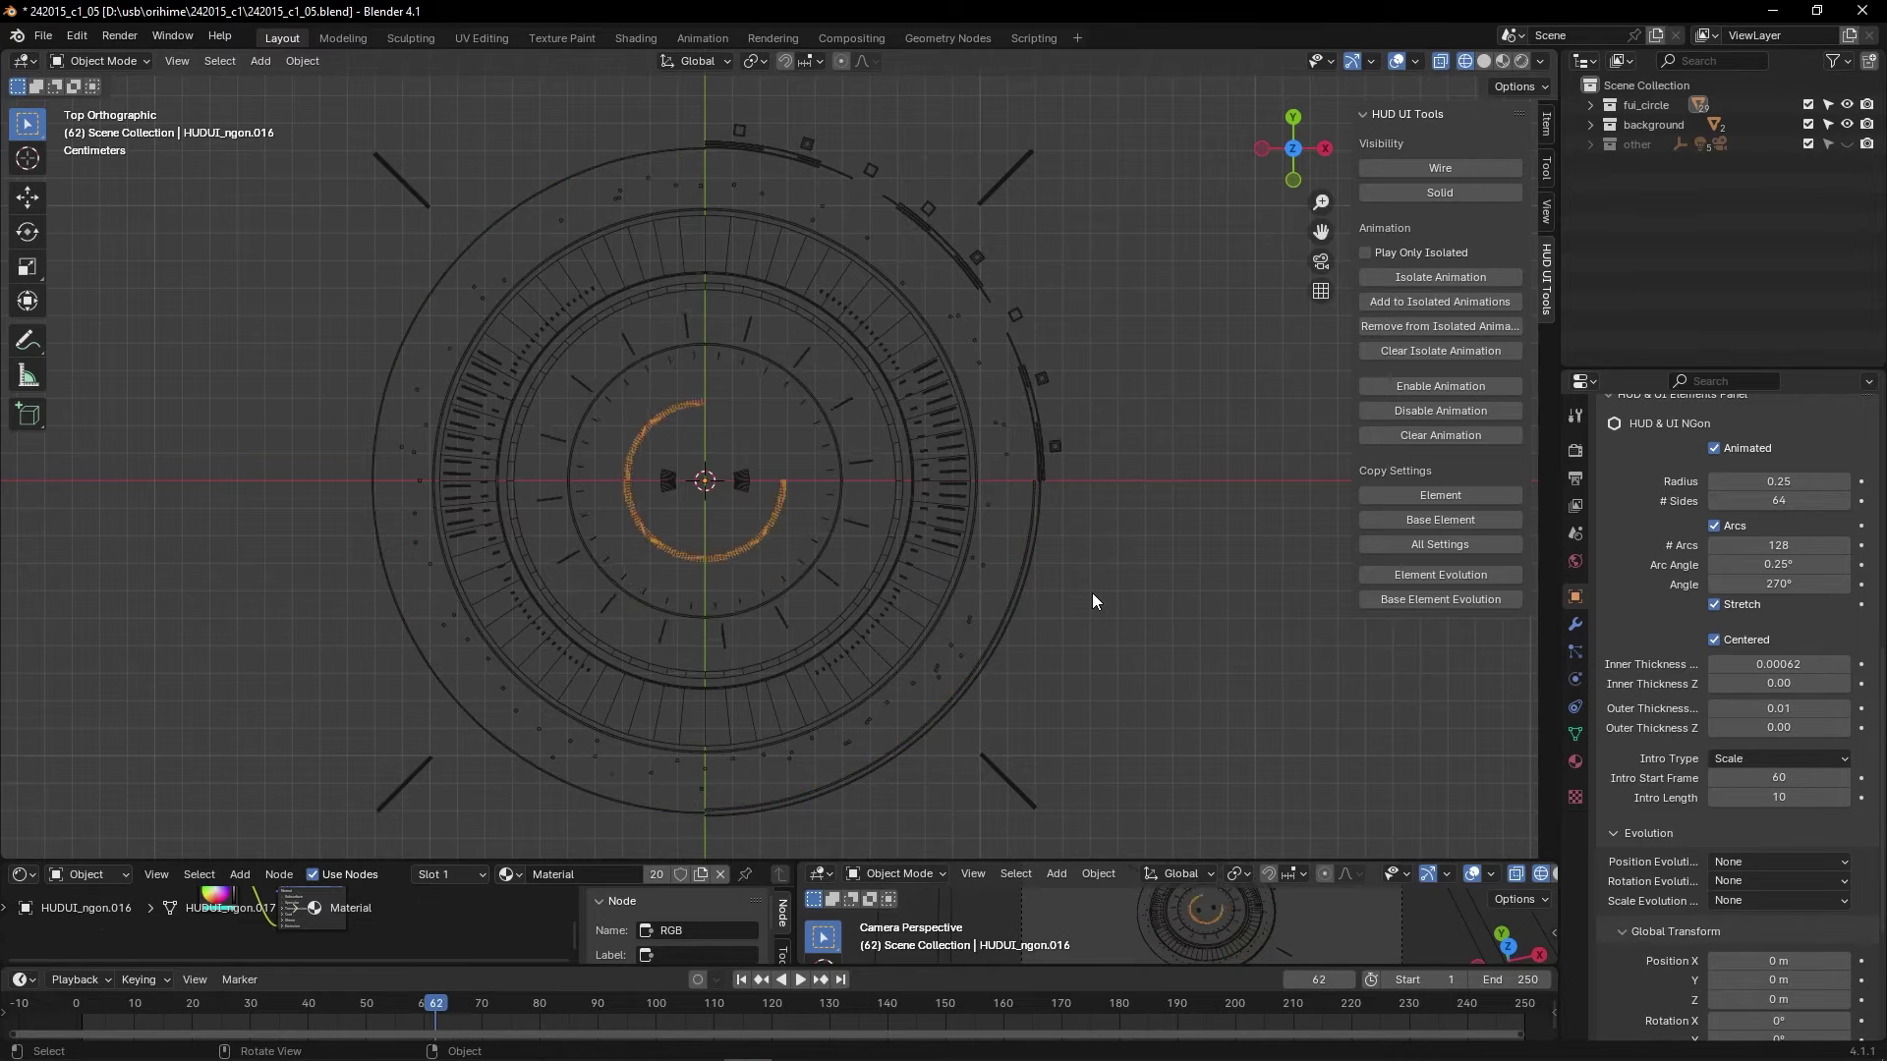
key("Right")
key("Right")
key("Right")
key("Right")
key("Right")
key("Right")
key("Right")
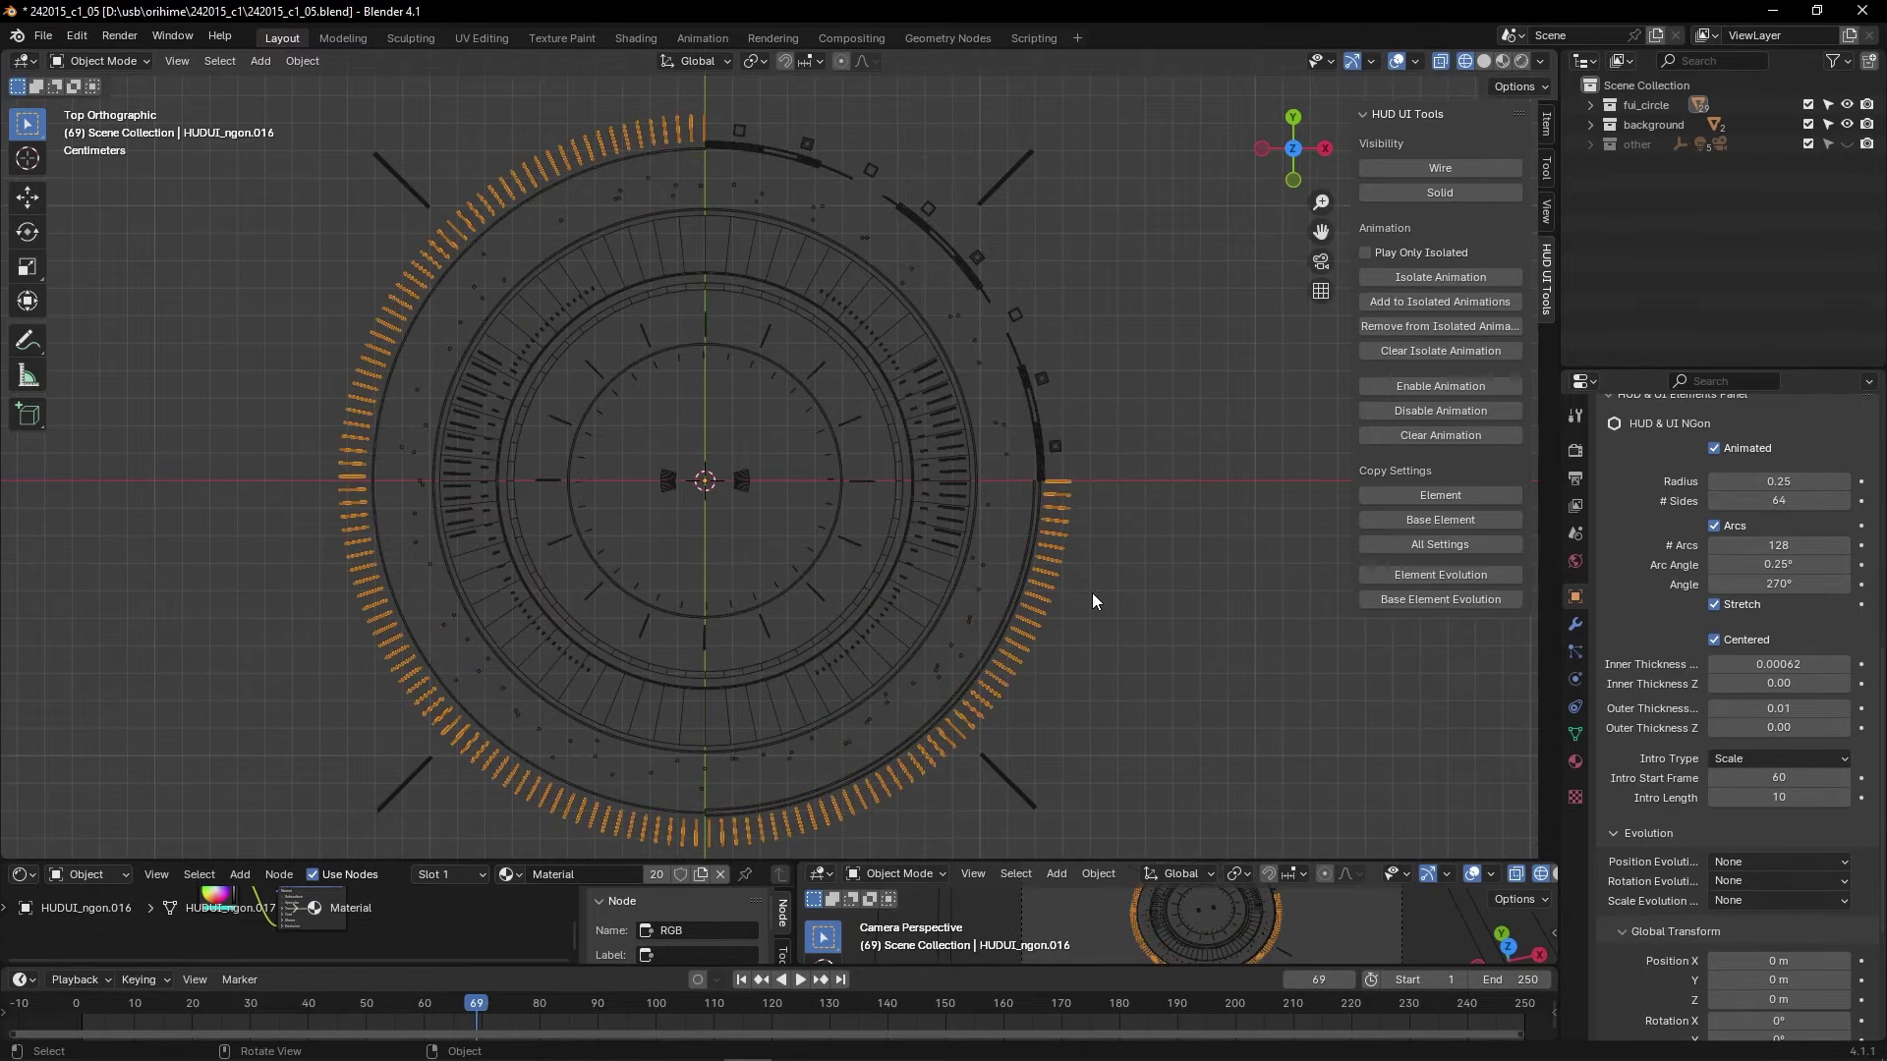
key("Left")
key("Left")
key("Left")
key("Left")
key("Left")
key("Left")
key("Left")
key("Left")
key("Left")
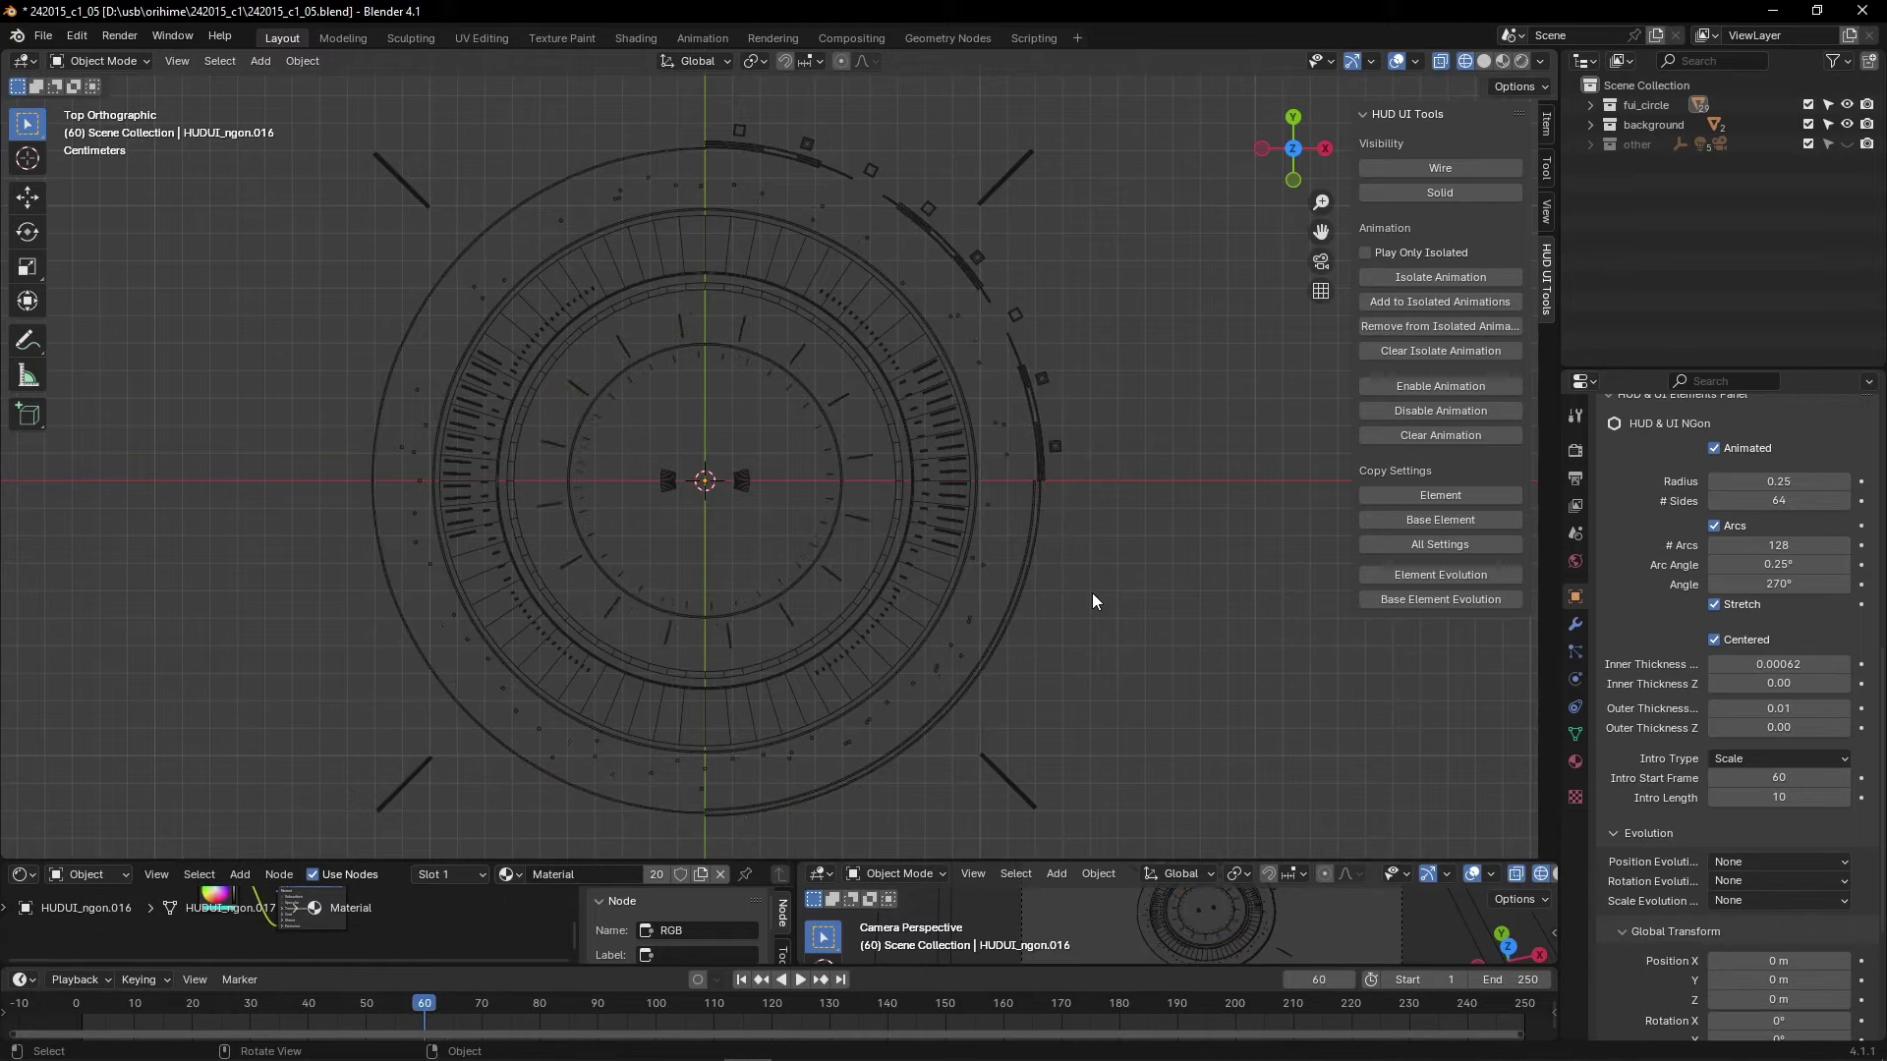
key("Right")
key("Right")
key("Right")
key("Right")
key("Right")
key("Right")
key("Right")
key("Right")
key("Right")
key("Right")
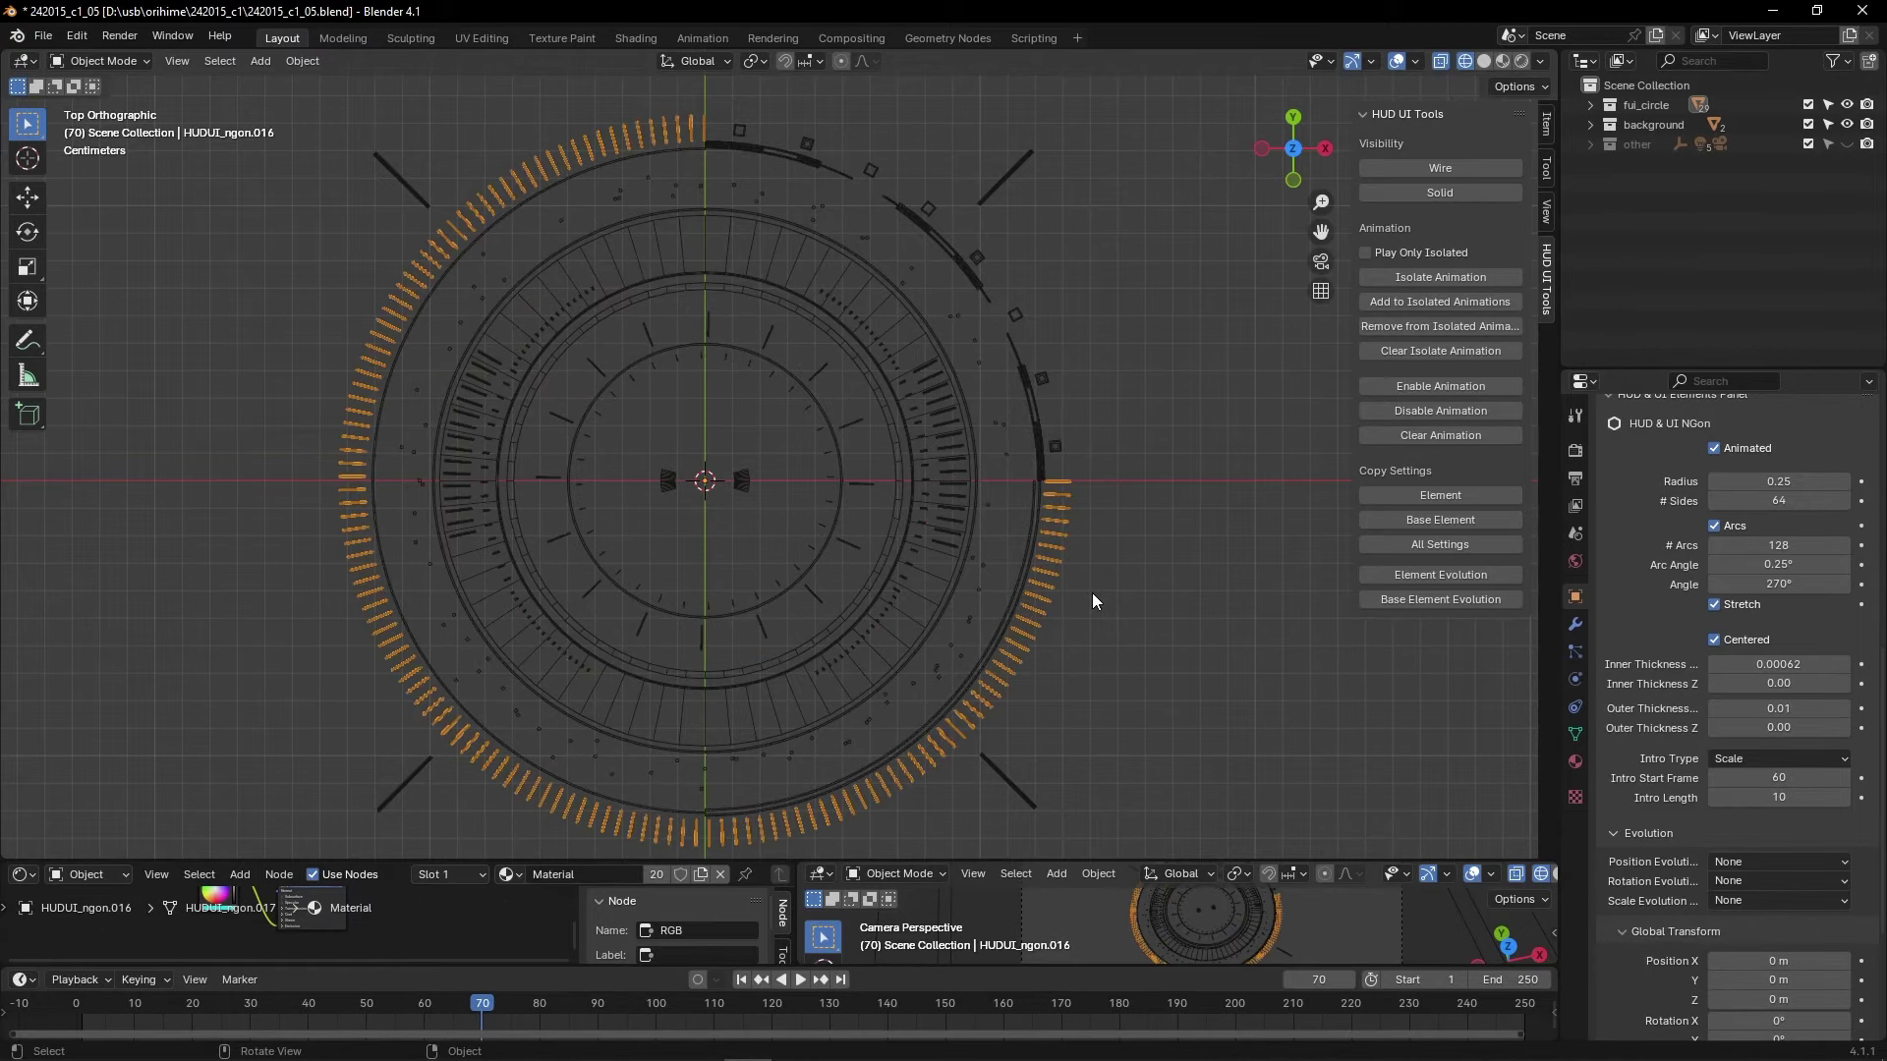
Give the four diagonal lines outside the circle a Scale intro starting at frame 70 and play it.
left_click(1001, 189)
scroll(1722, 862, "down", 2)
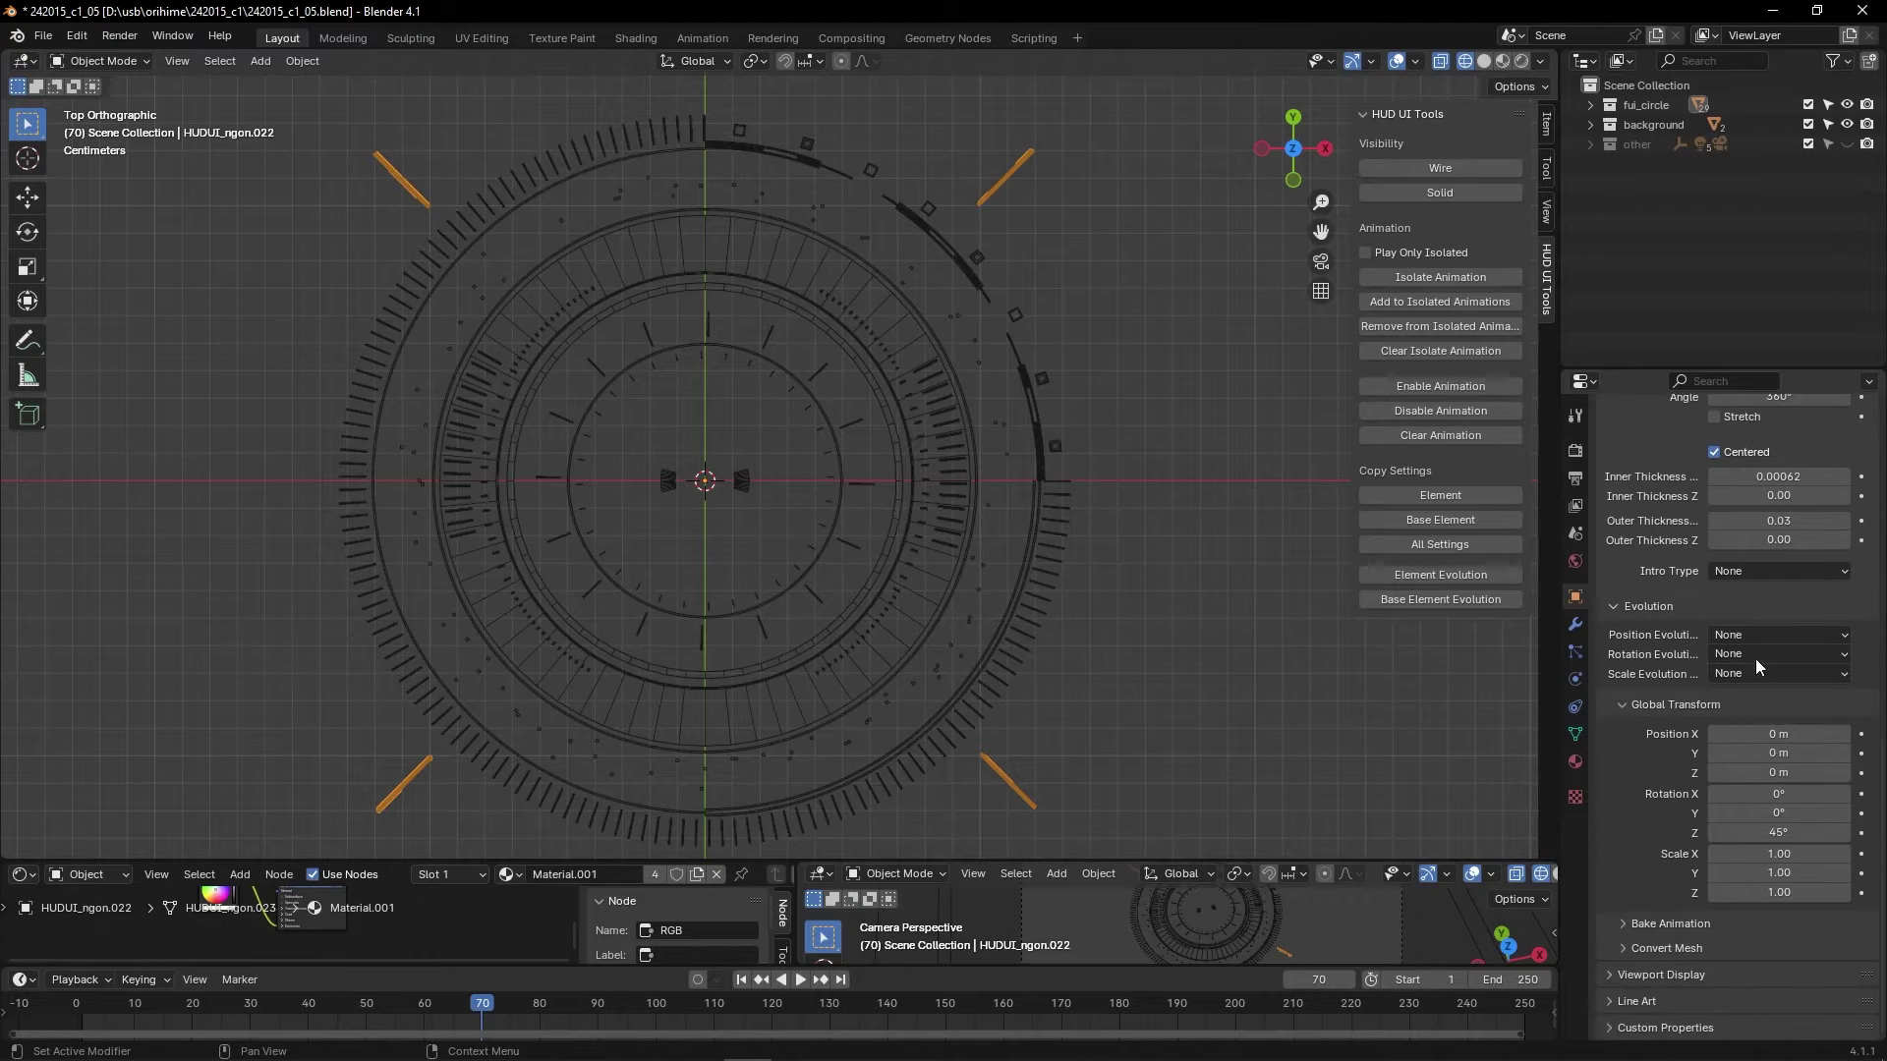
left_click(1769, 689)
left_click(1733, 798)
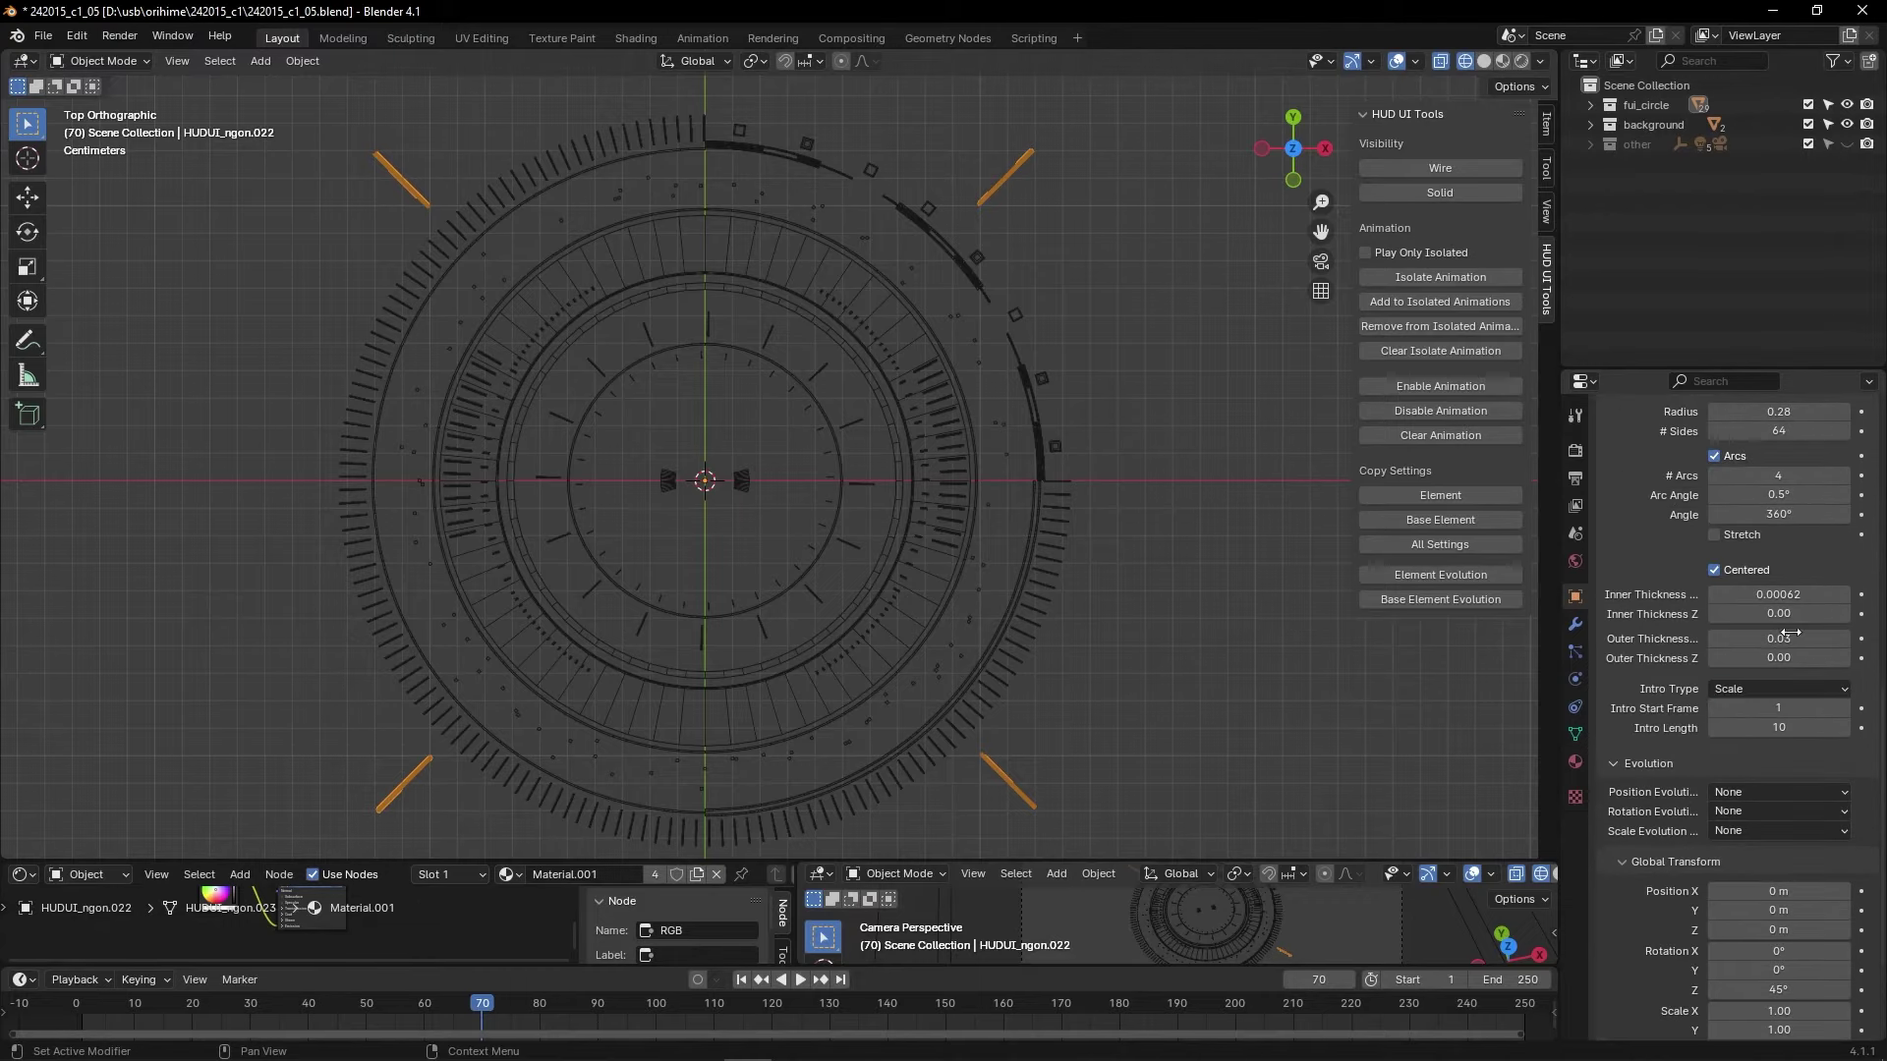
left_click(1785, 709)
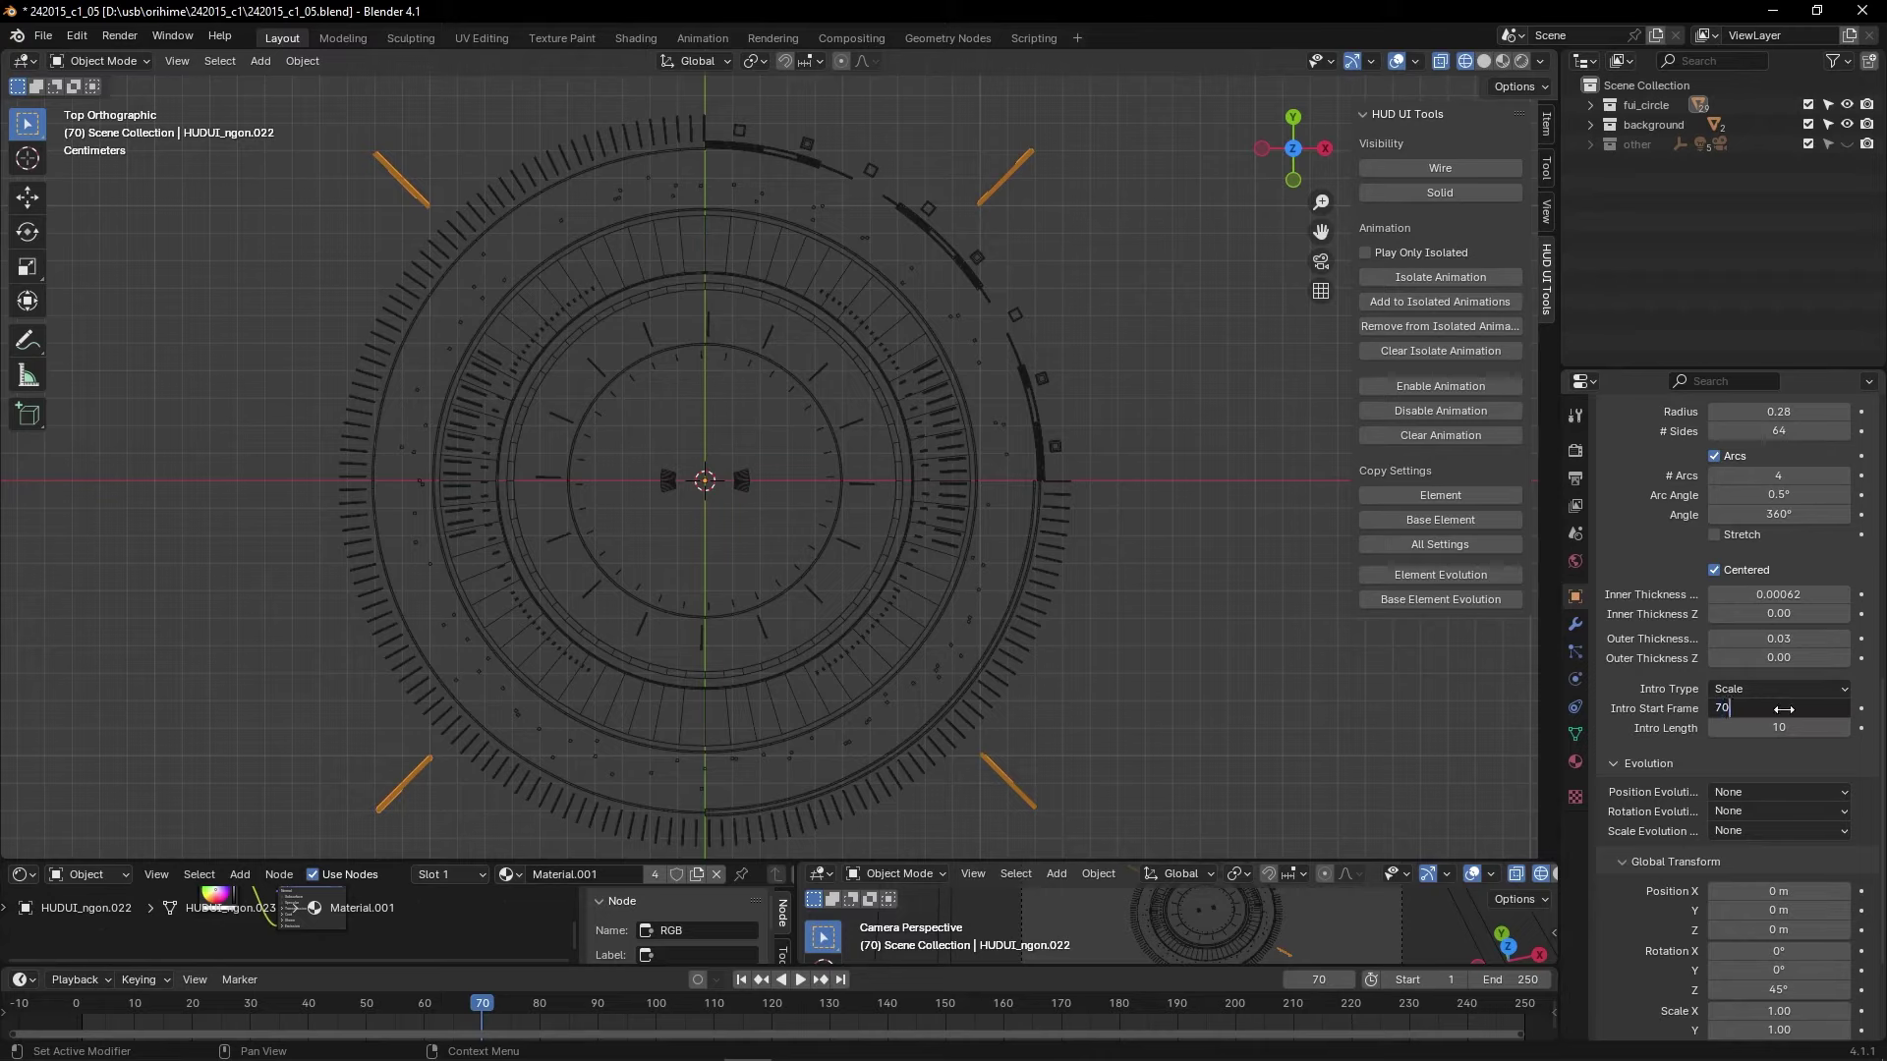
type("70")
key("Return")
key("space")
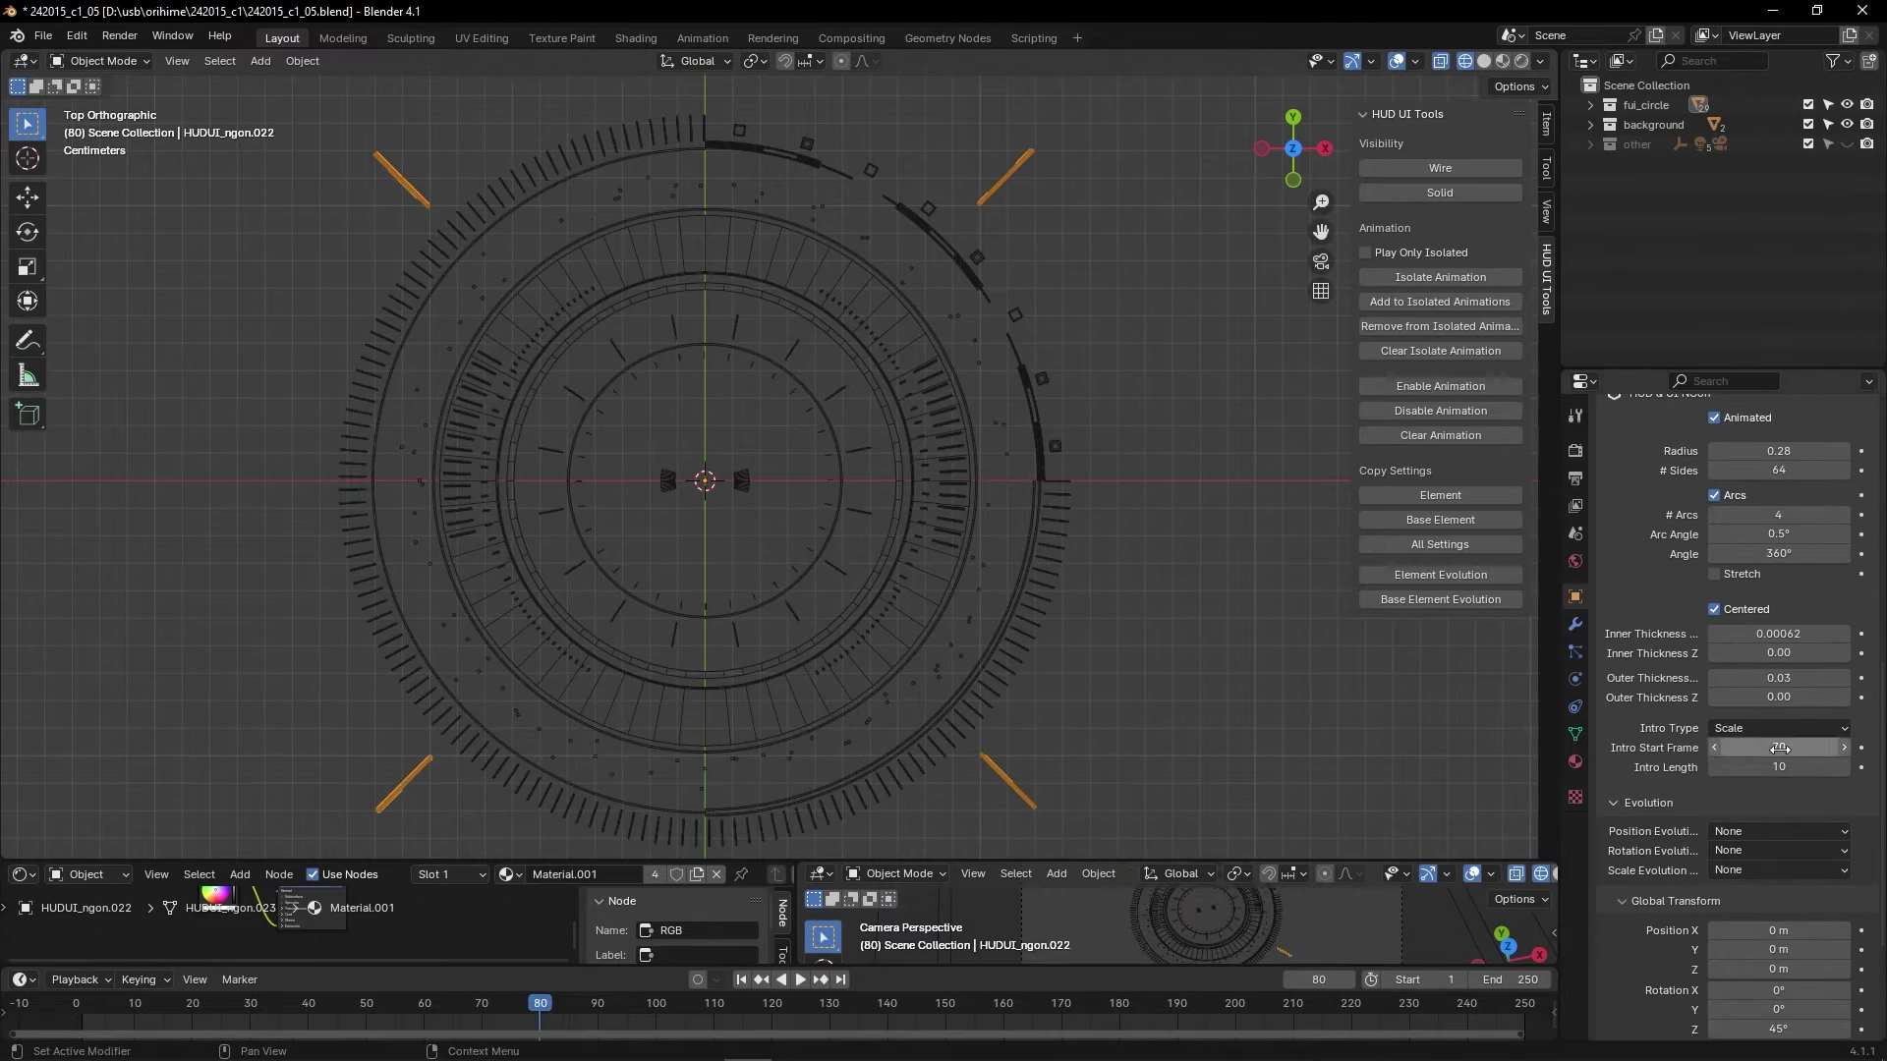
Set the four diagonal lines' rotation evolution to Continue with a Z Angle Speed of -2°.
left_click(1721, 849)
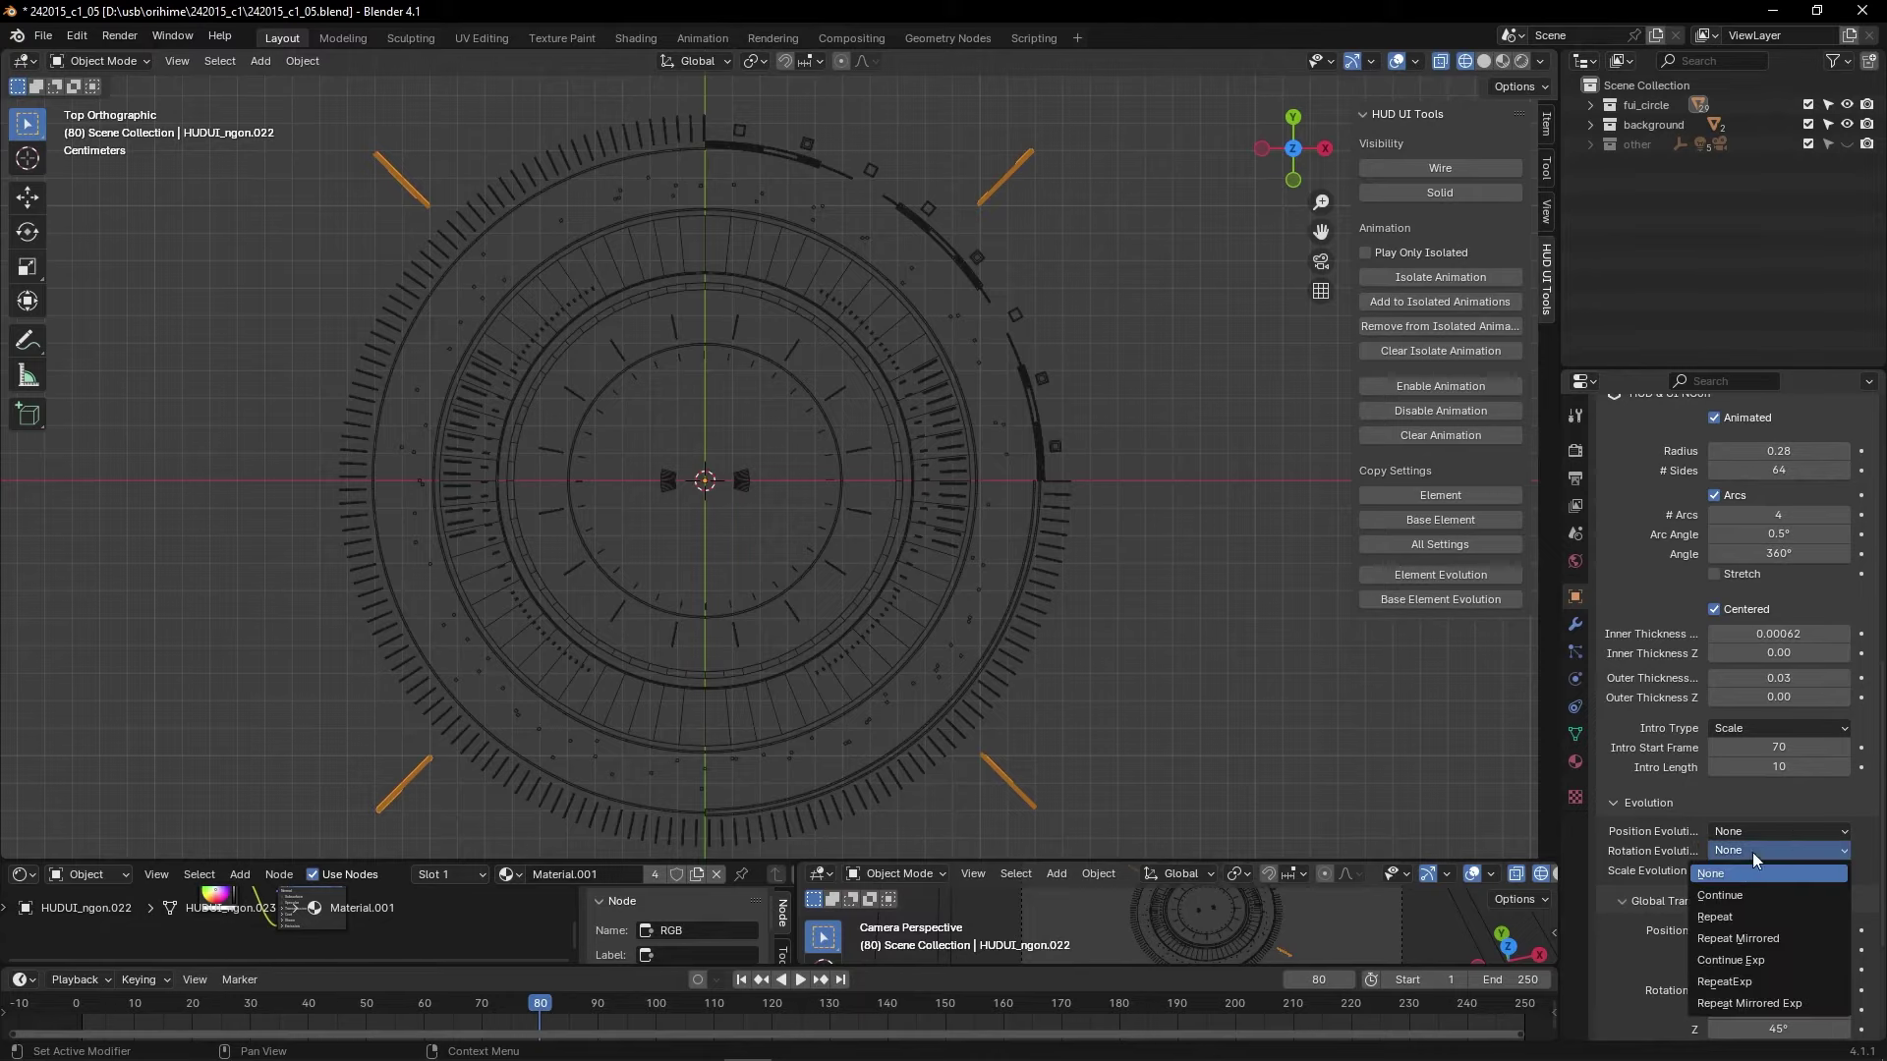
left_click(1762, 919)
scroll(1666, 765, "down", 2)
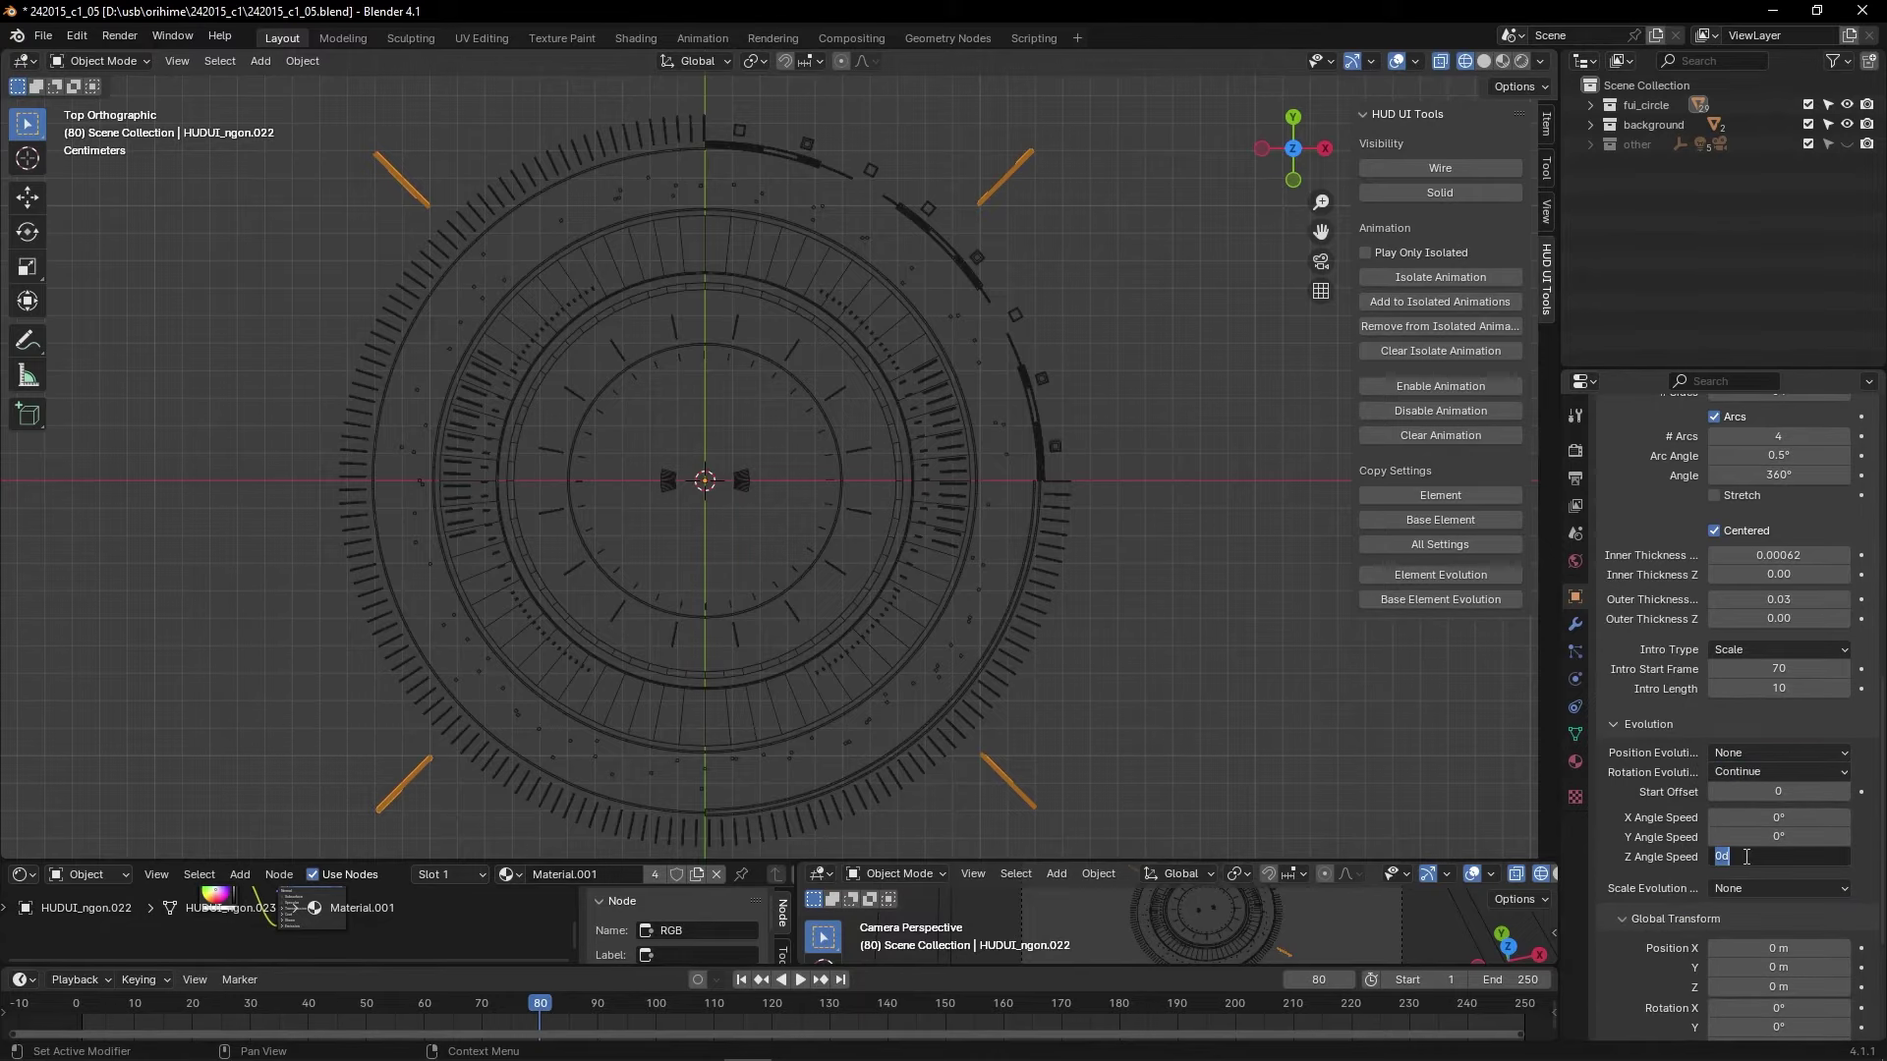
left_click(1746, 856)
type("-2")
key("Return")
Play the diagonal lines' rotation and step back through the frames around frame 70 to check their intro.
key("space")
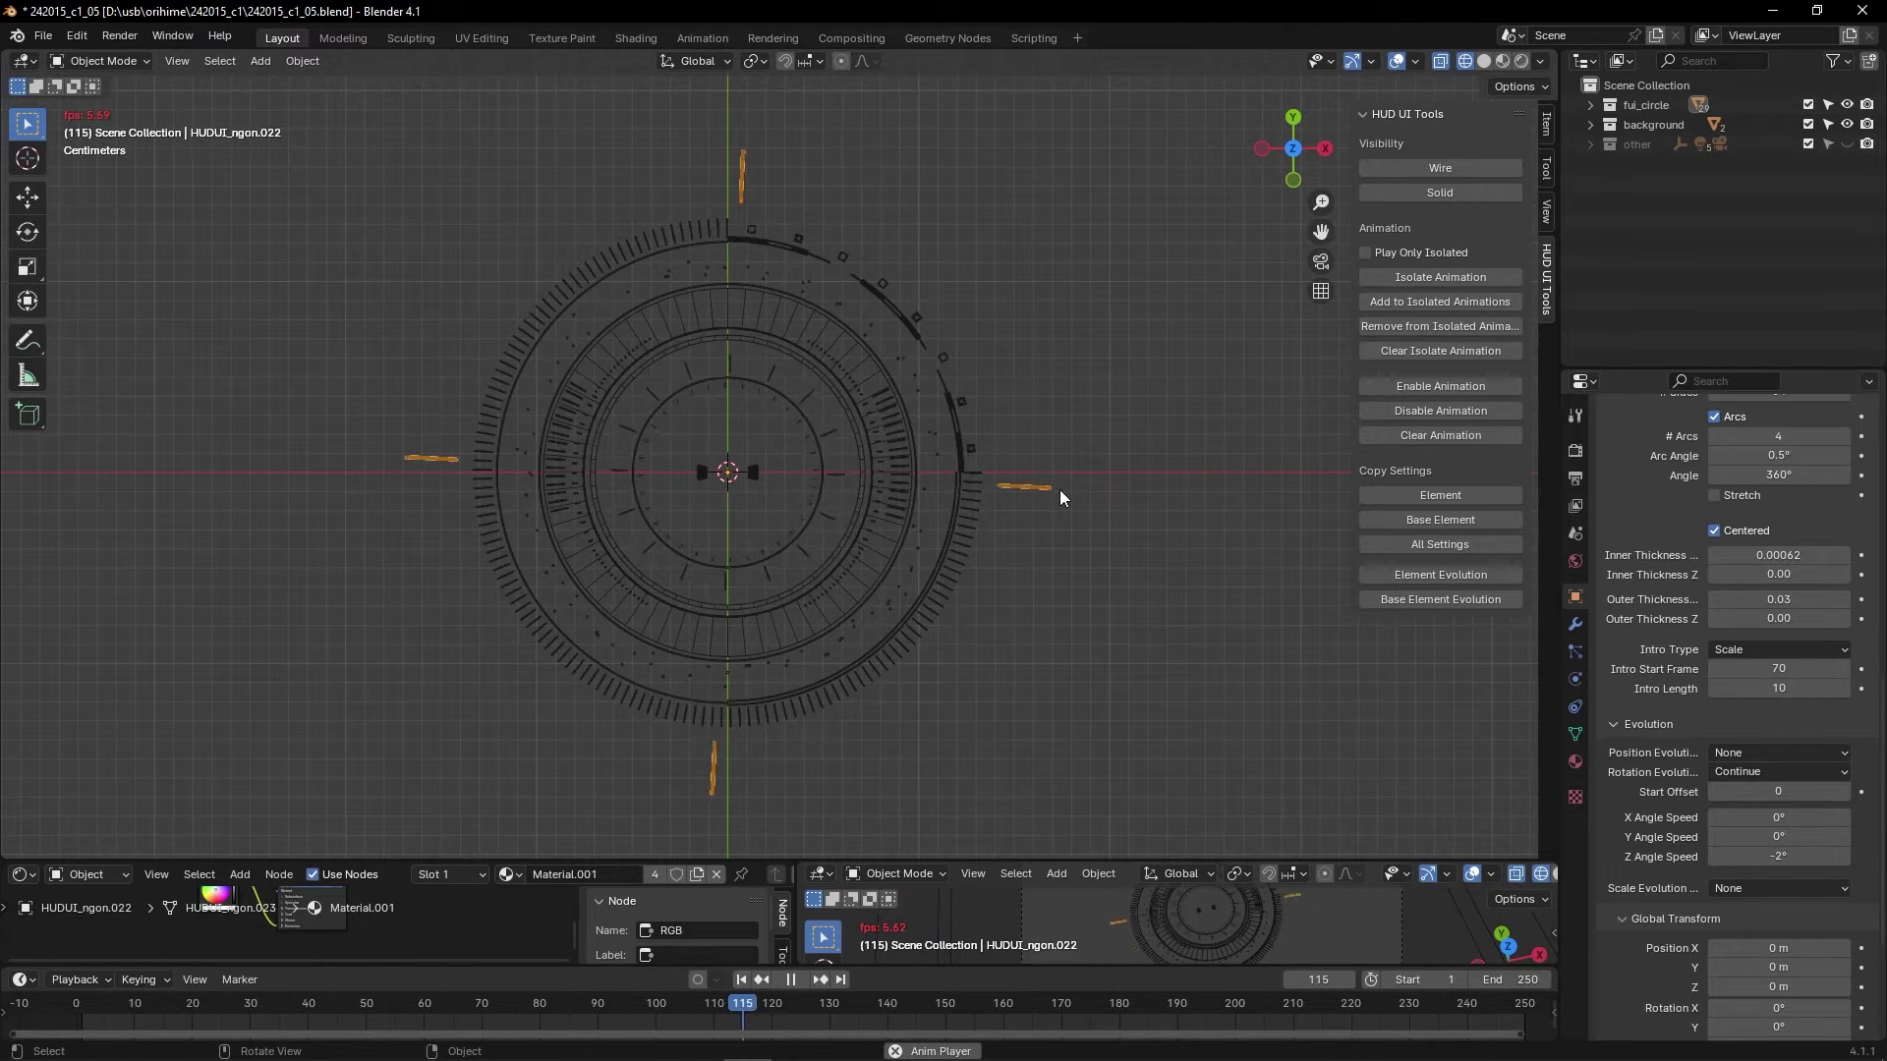
key("space")
left_click_drag(882, 1002, 541, 1011)
key("Left")
key("Left")
key("Left")
key("Left")
key("Left")
key("Left")
key("Left")
key("Left")
key("Left")
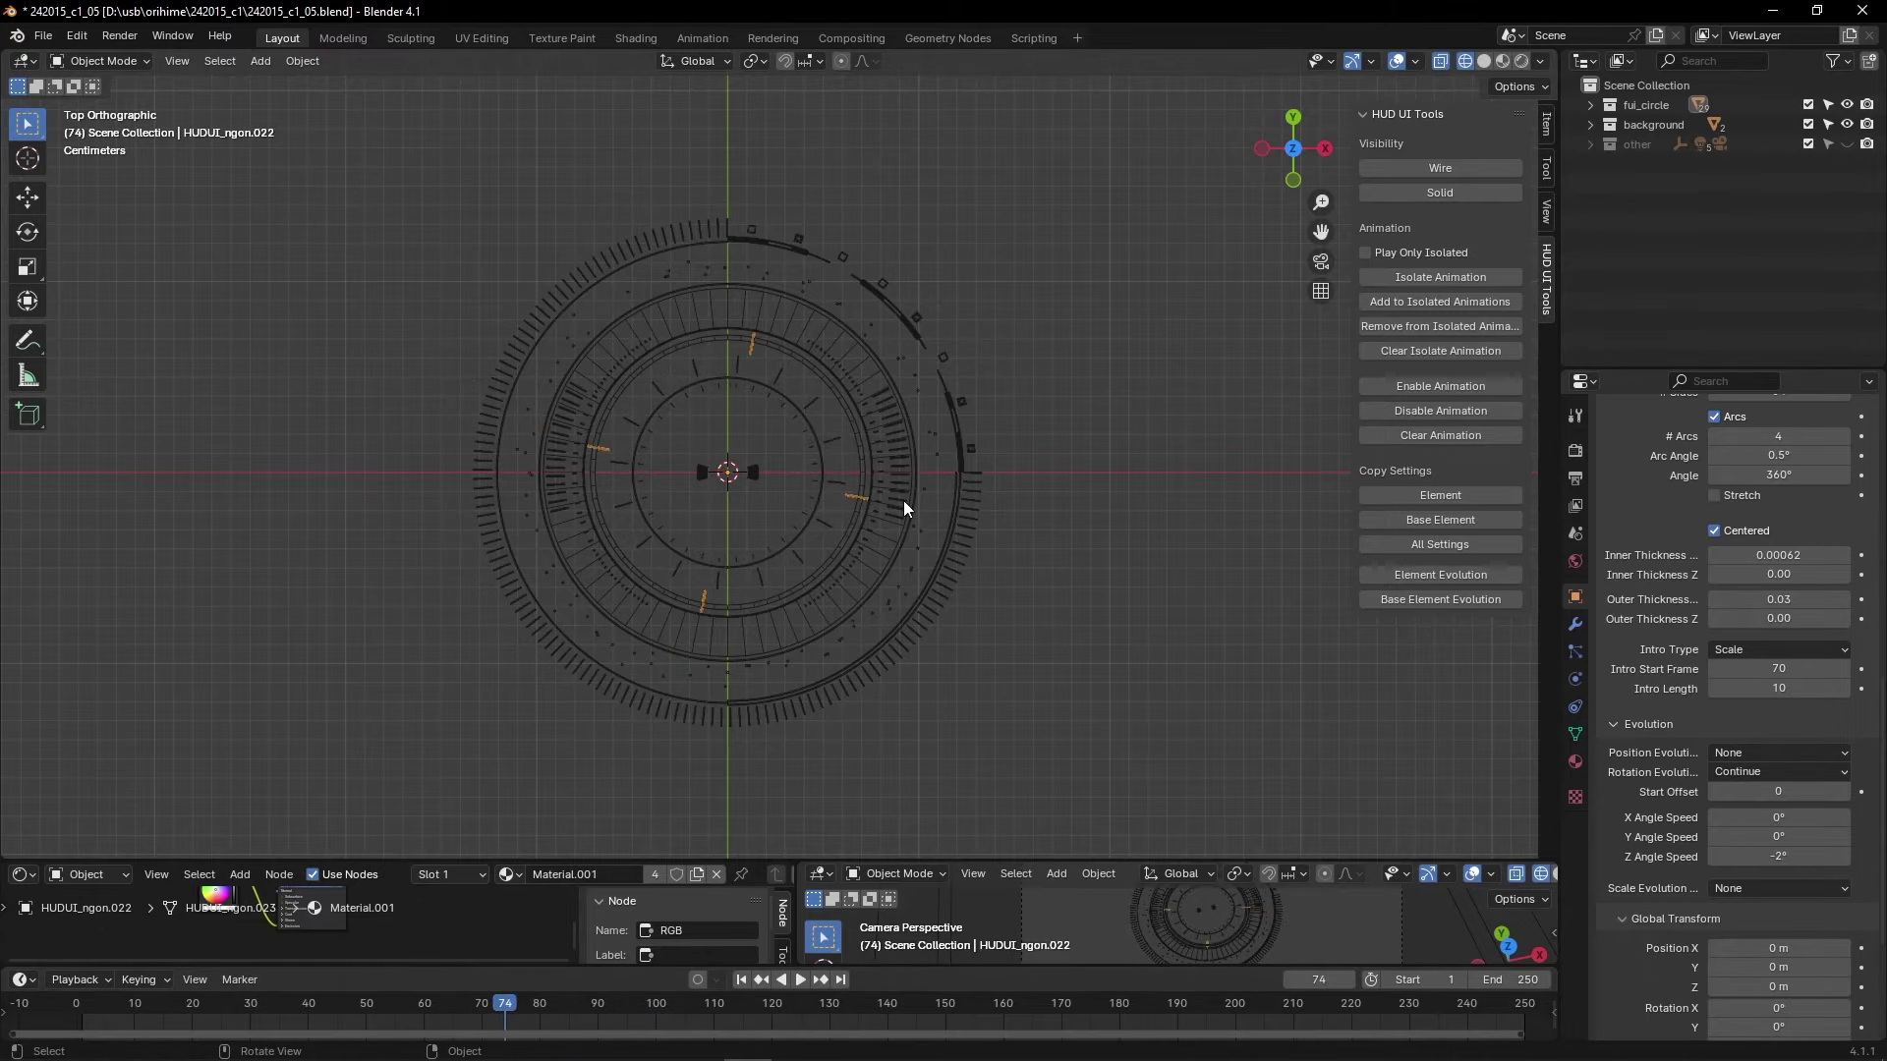
key("Left")
key("Left")
Give the eight outlined squares along the upper-right arc a Hide Percentage intro starting at frame 70 with length 5.
scroll(1069, 398, "up", 5)
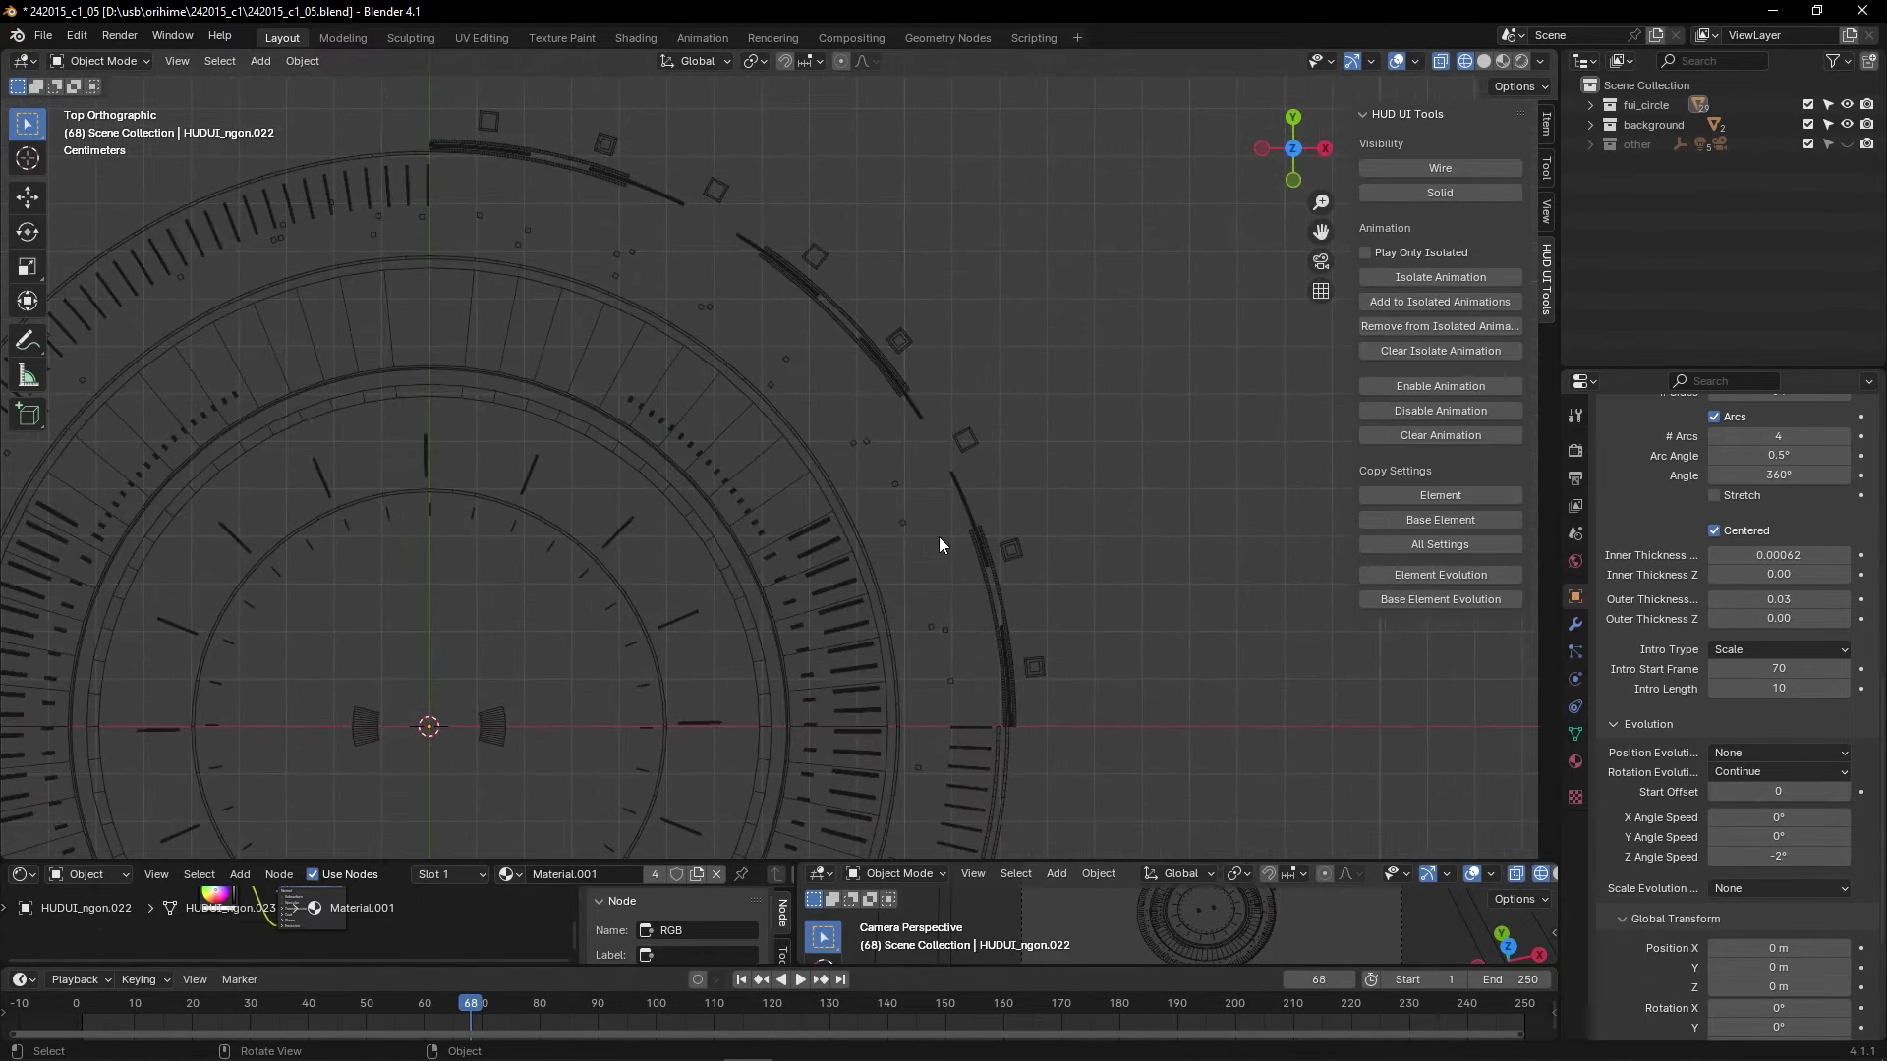
left_click(492, 122)
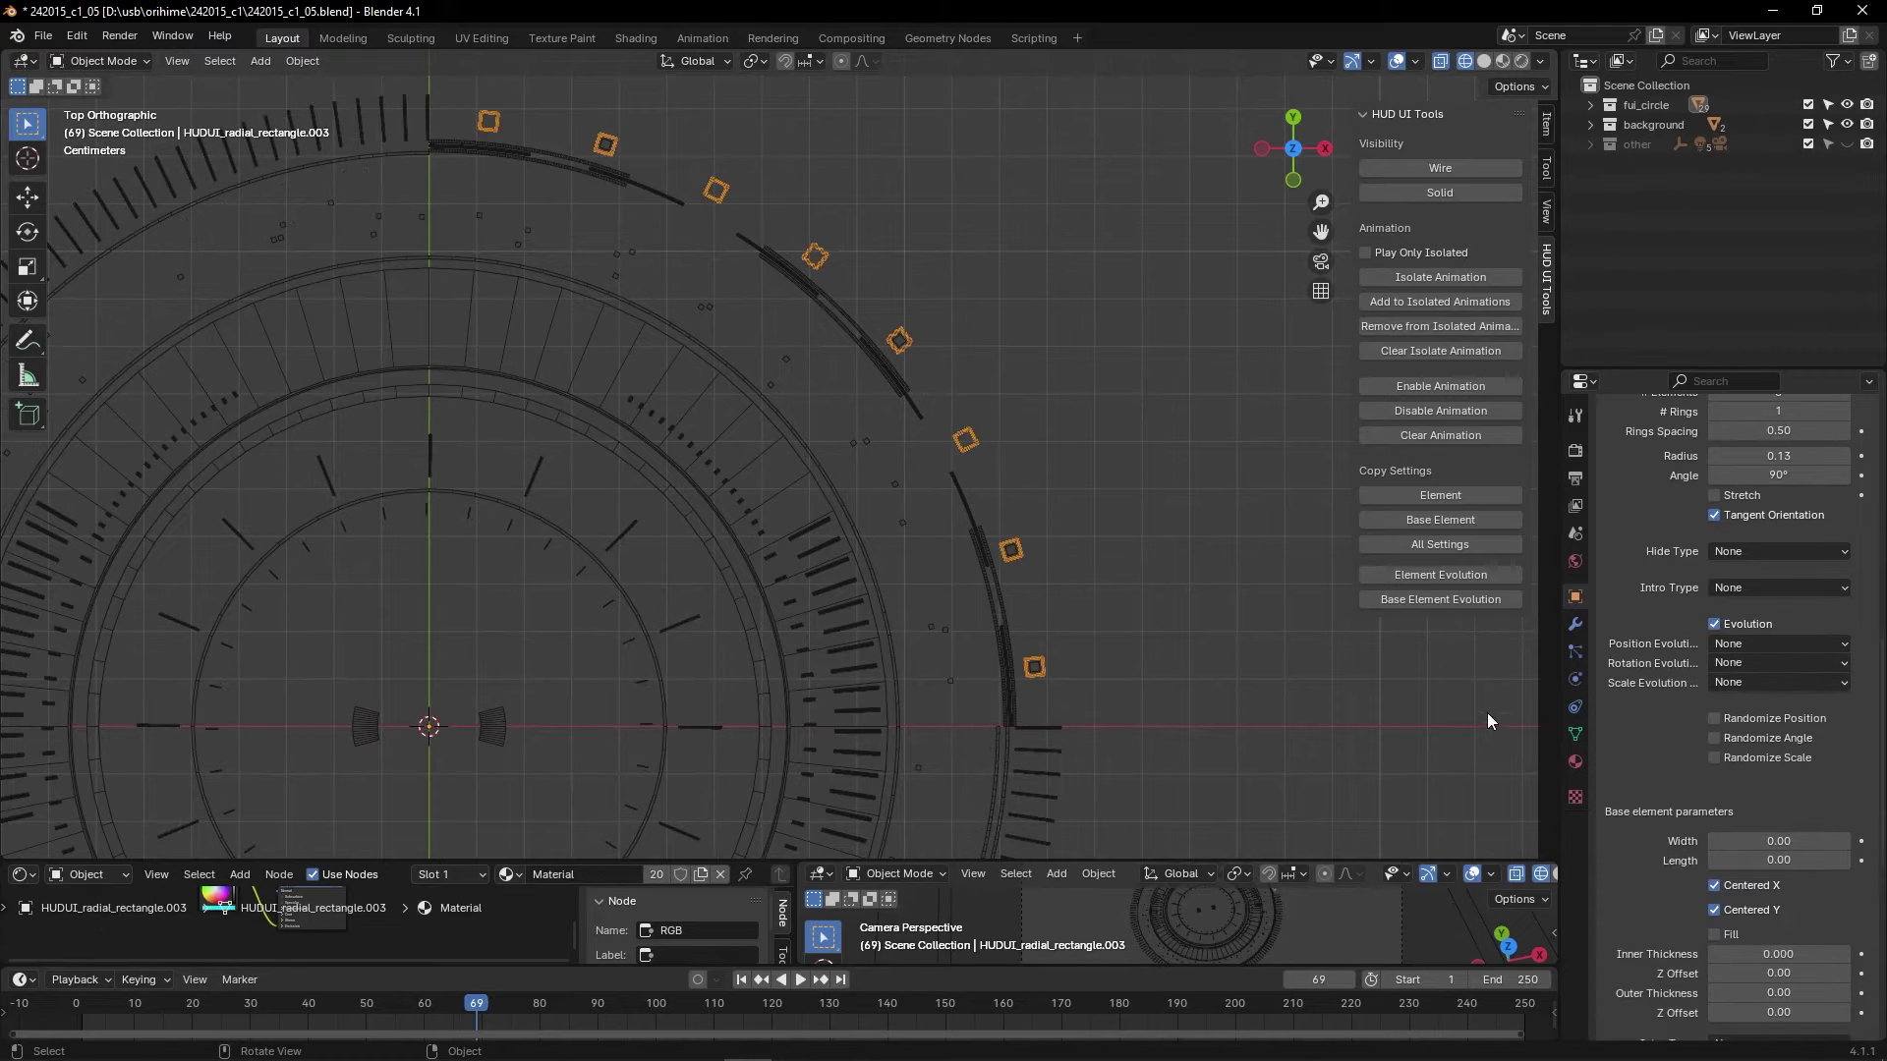
left_click(1743, 585)
left_click(1763, 719)
left_click(1772, 607)
type("70")
key("Tab")
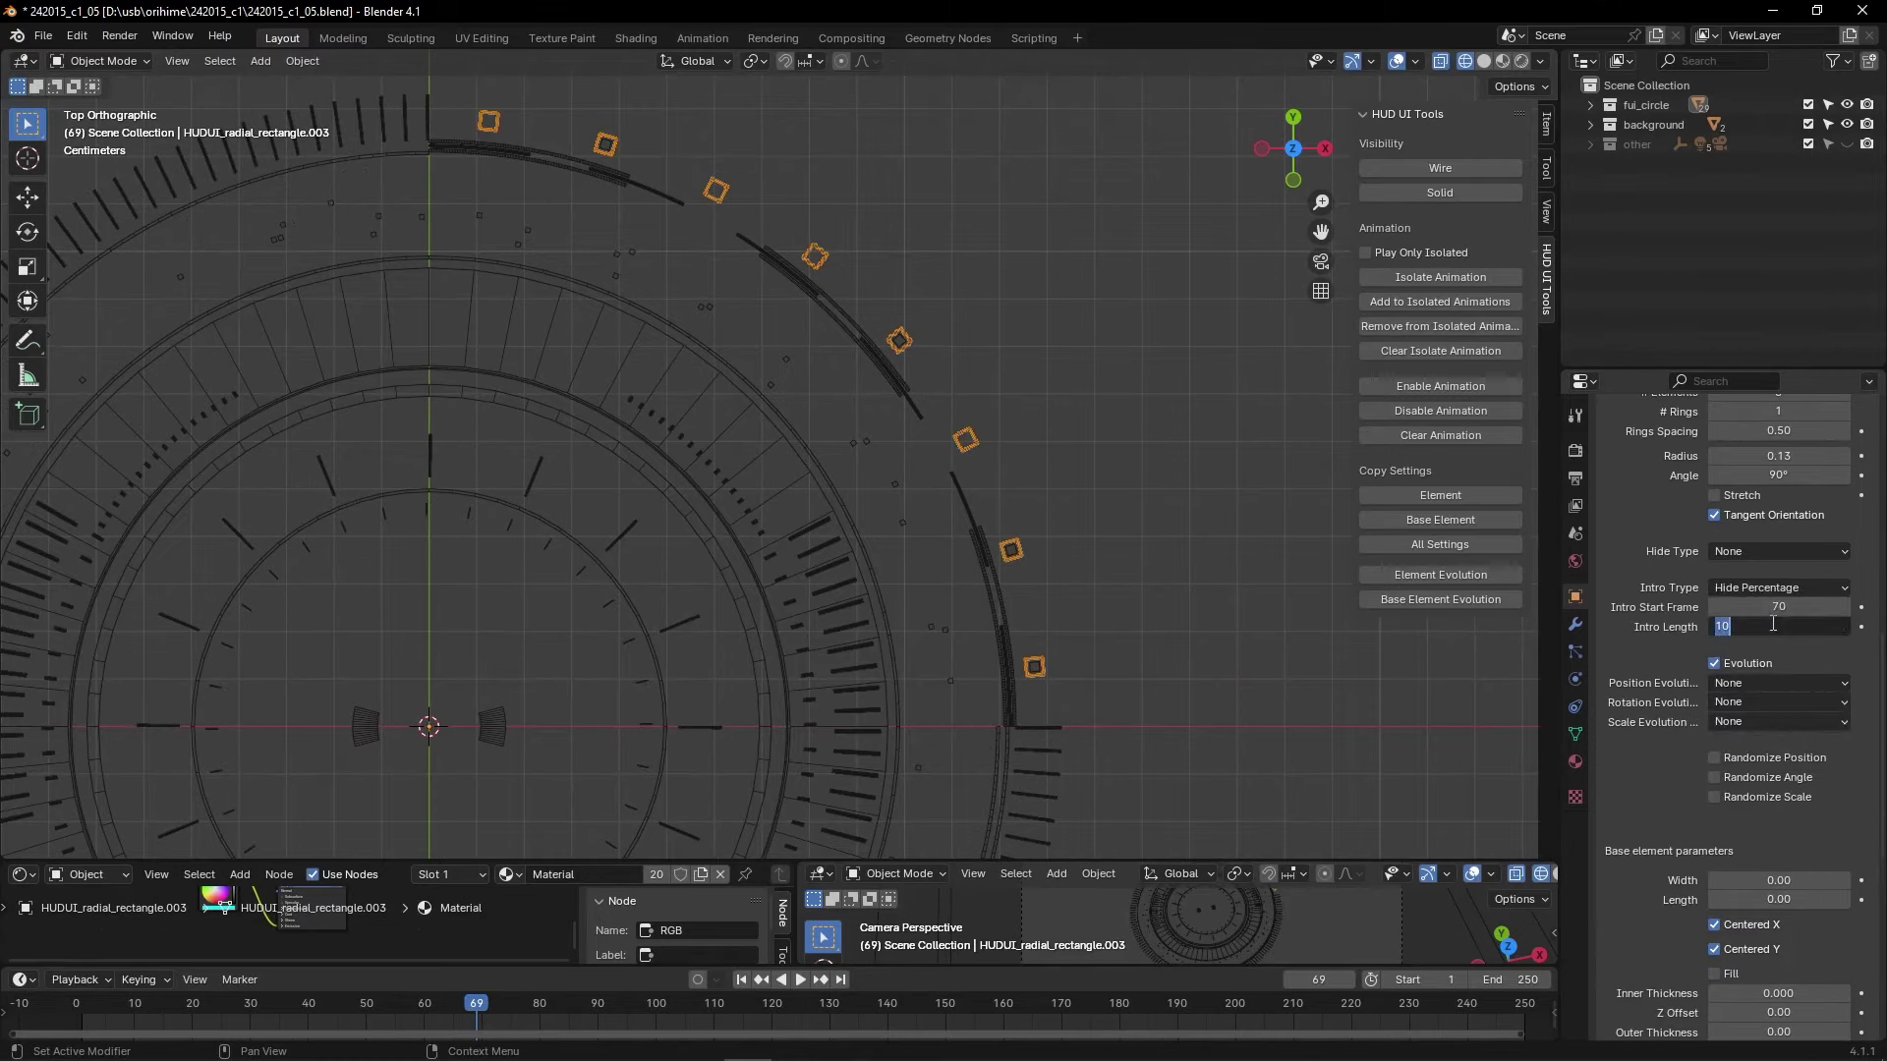
type("5")
key("Return")
Give the filled squares inside the outlined ones a Hide Percentage intro starting at frame 70 with length 20.
left_click(609, 148)
left_click(1735, 626)
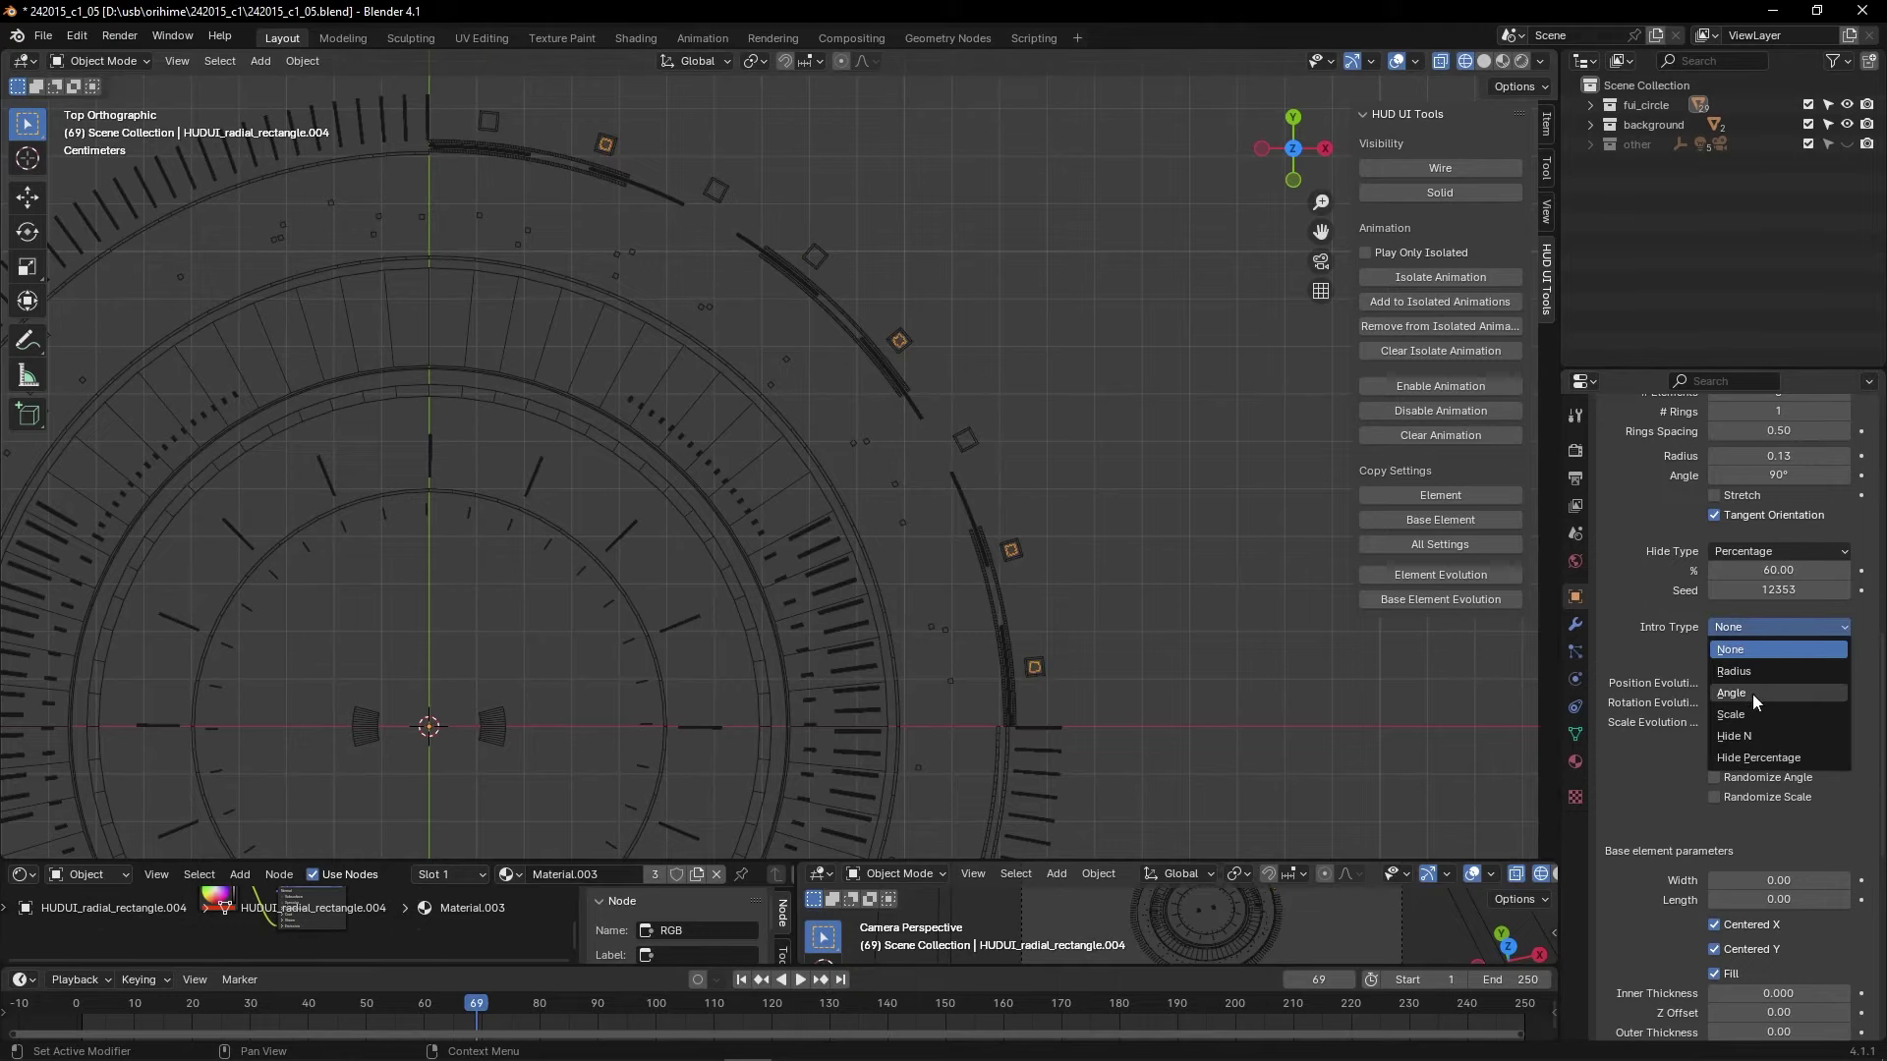
left_click(1772, 756)
left_click(1772, 648)
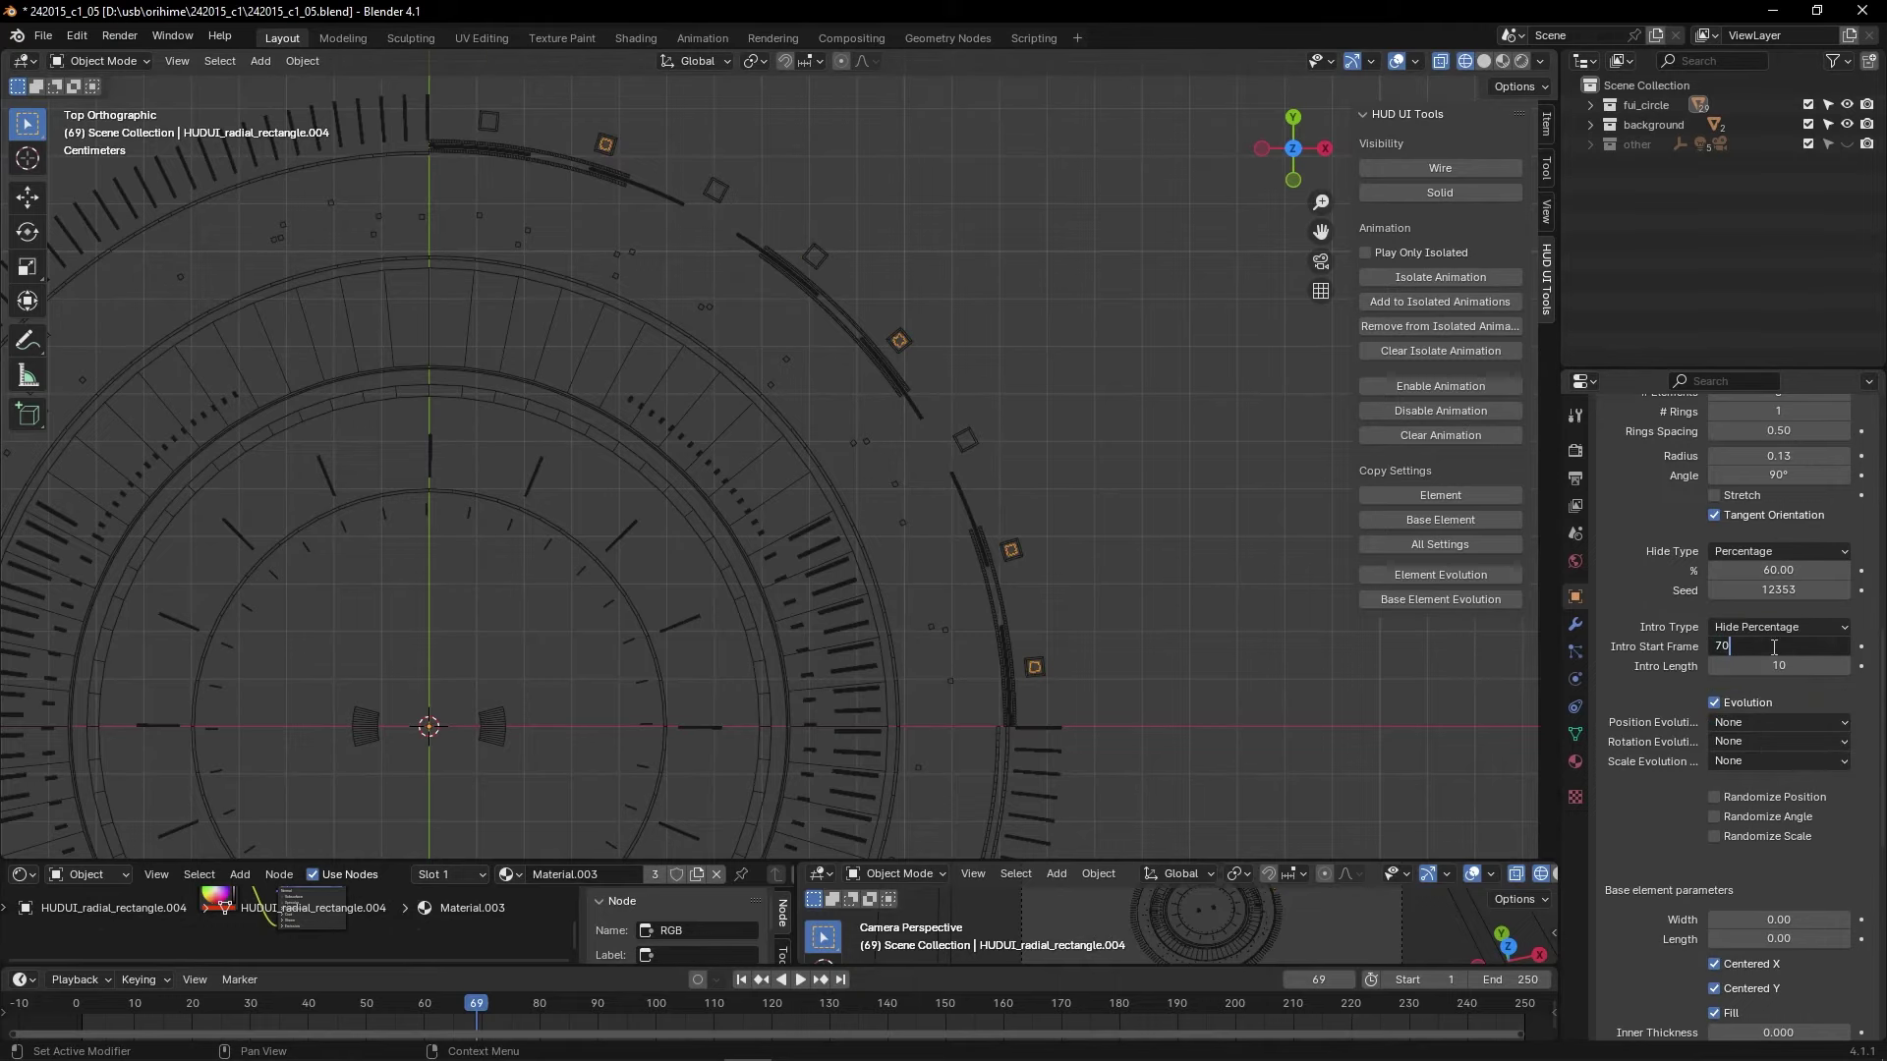
type("70")
key("Return")
Enable animation for the filled squares along the upper-right arc.
scroll(1113, 531, "down", 5)
scroll(1028, 476, "down", 1)
middle_click_drag(1004, 479, 1045, 442, "shift")
scroll(1044, 442, "up", 1)
scroll(1726, 599, "up", 8)
left_click(1735, 653)
scroll(942, 179, "up", 5)
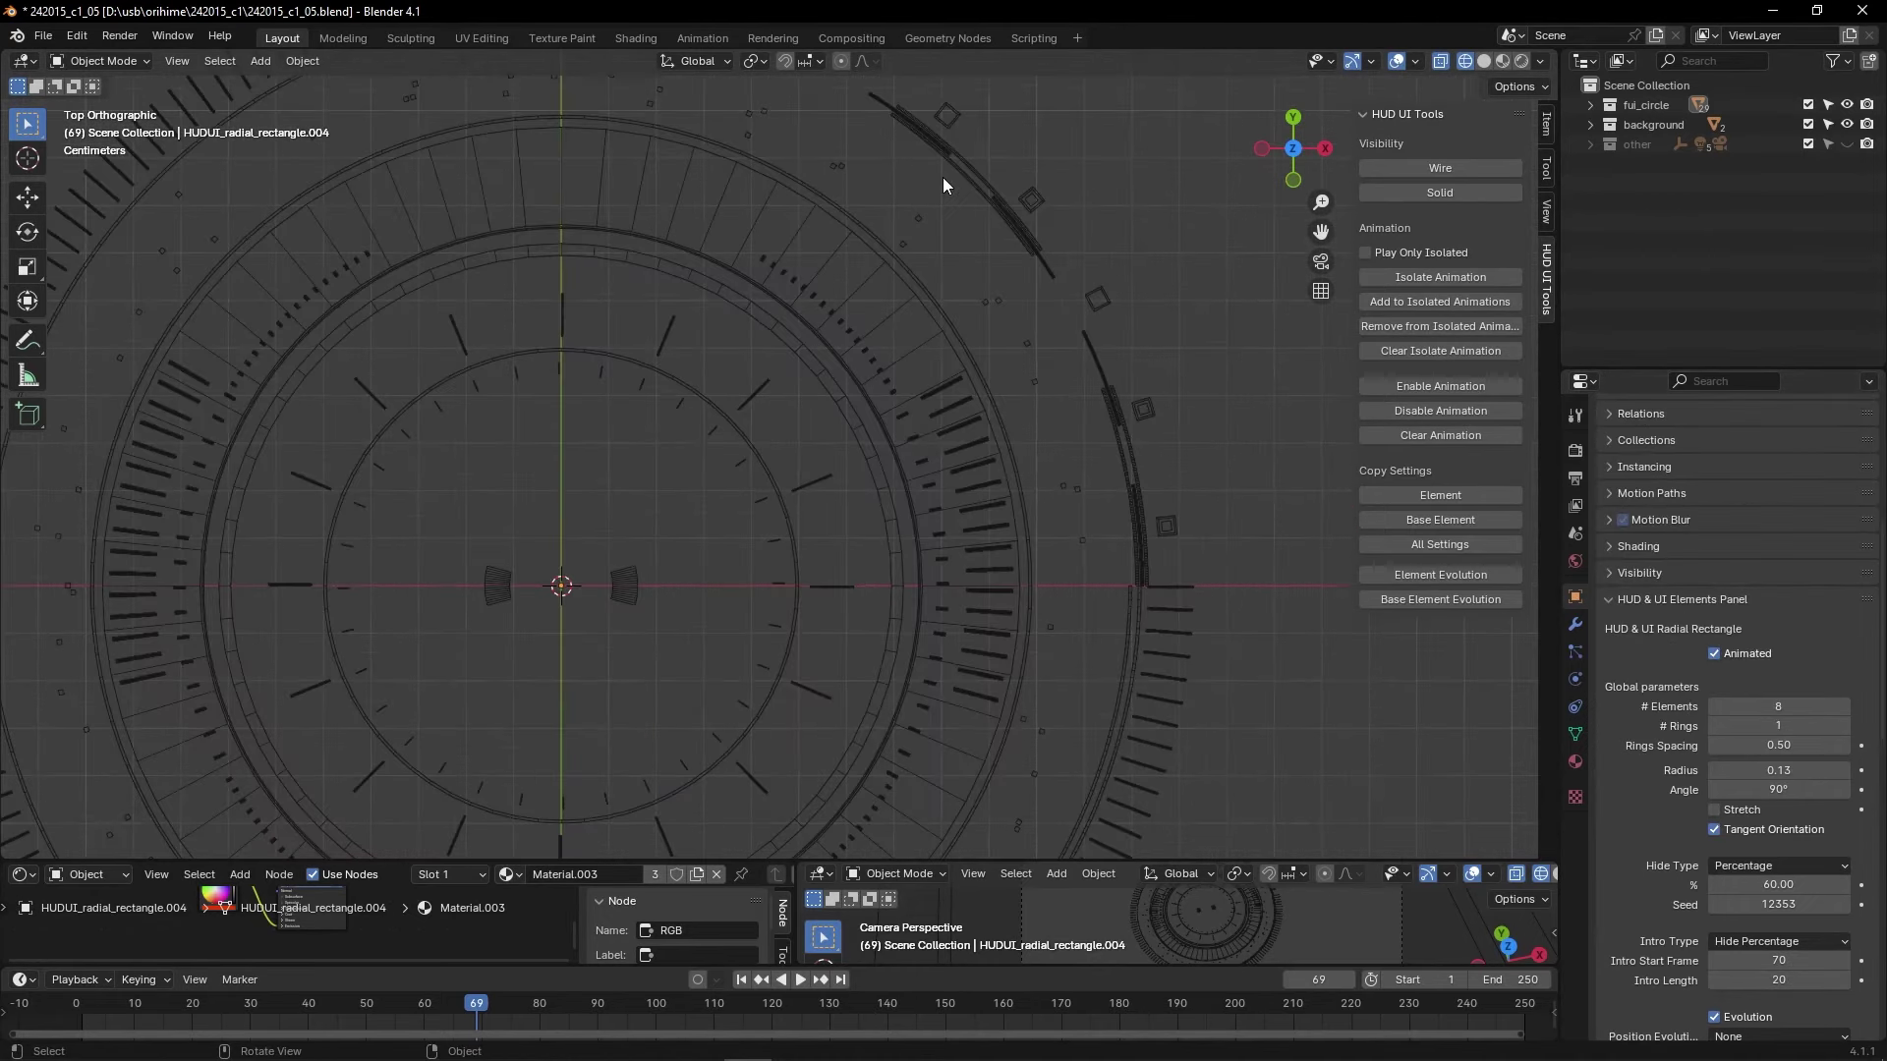
left_click(946, 127)
left_click(1036, 205)
scroll(1079, 568, "down", 5)
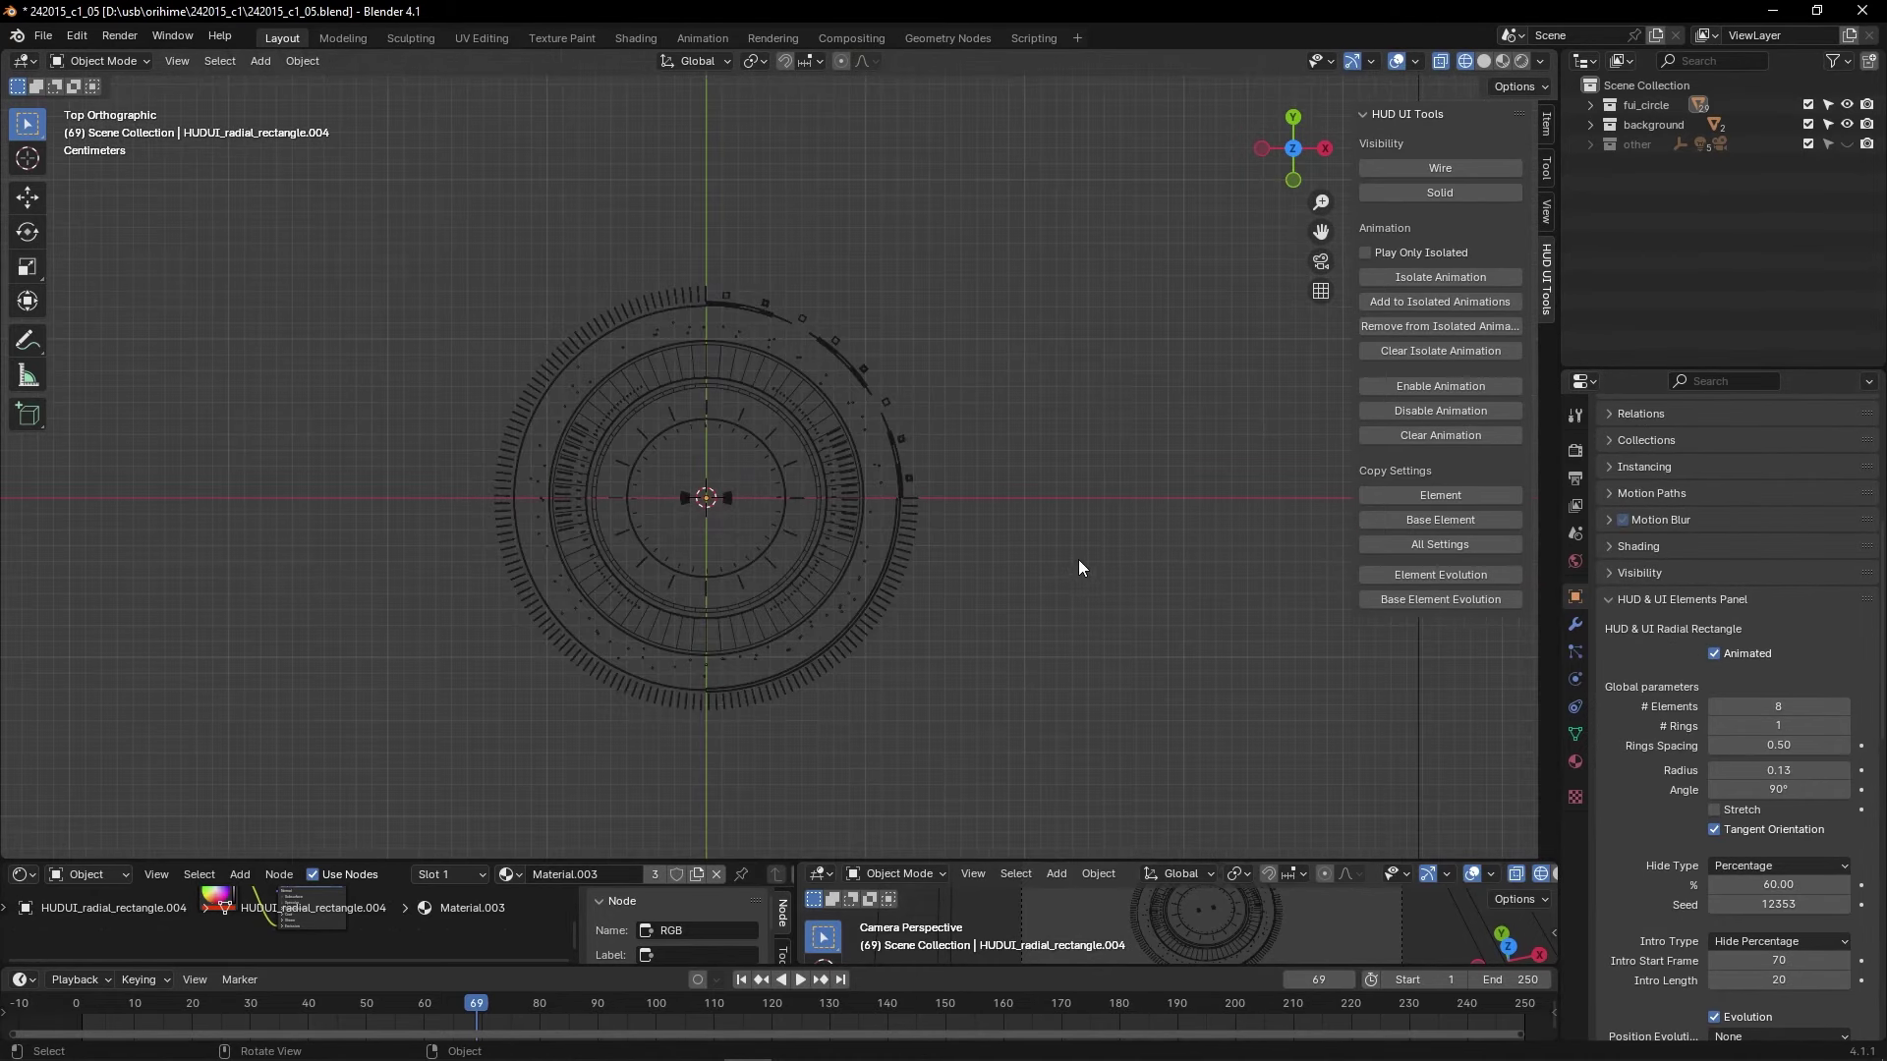
Frame the whole graphic at the last frame, clear the selection and return to frame 1.
left_click(841, 980)
left_click_drag(1125, 671, 764, 357)
middle_click_drag(963, 427, 993, 411, "shift")
scroll(993, 411, "up", 1)
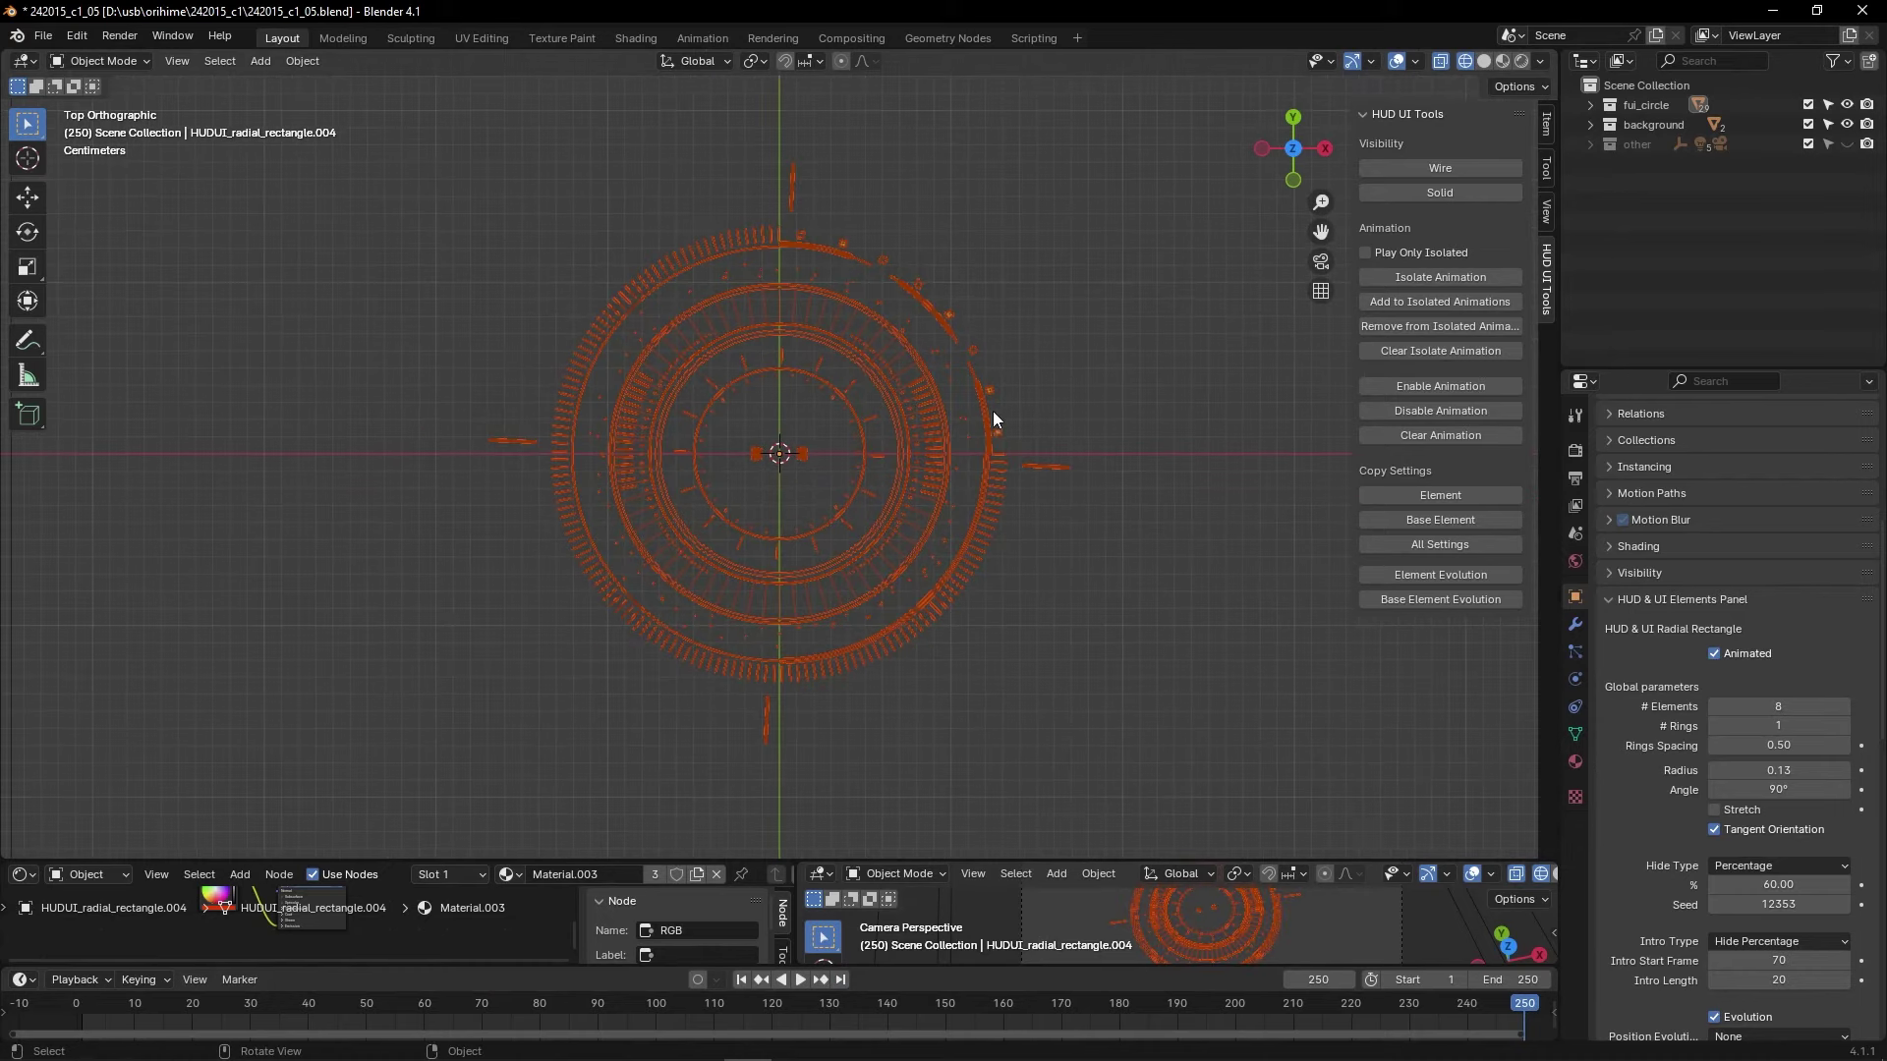
left_click(1063, 590)
key("shift+Left")
Set the global Intro Type of the outlined squares along the upper-right arc to None.
left_click(949, 312)
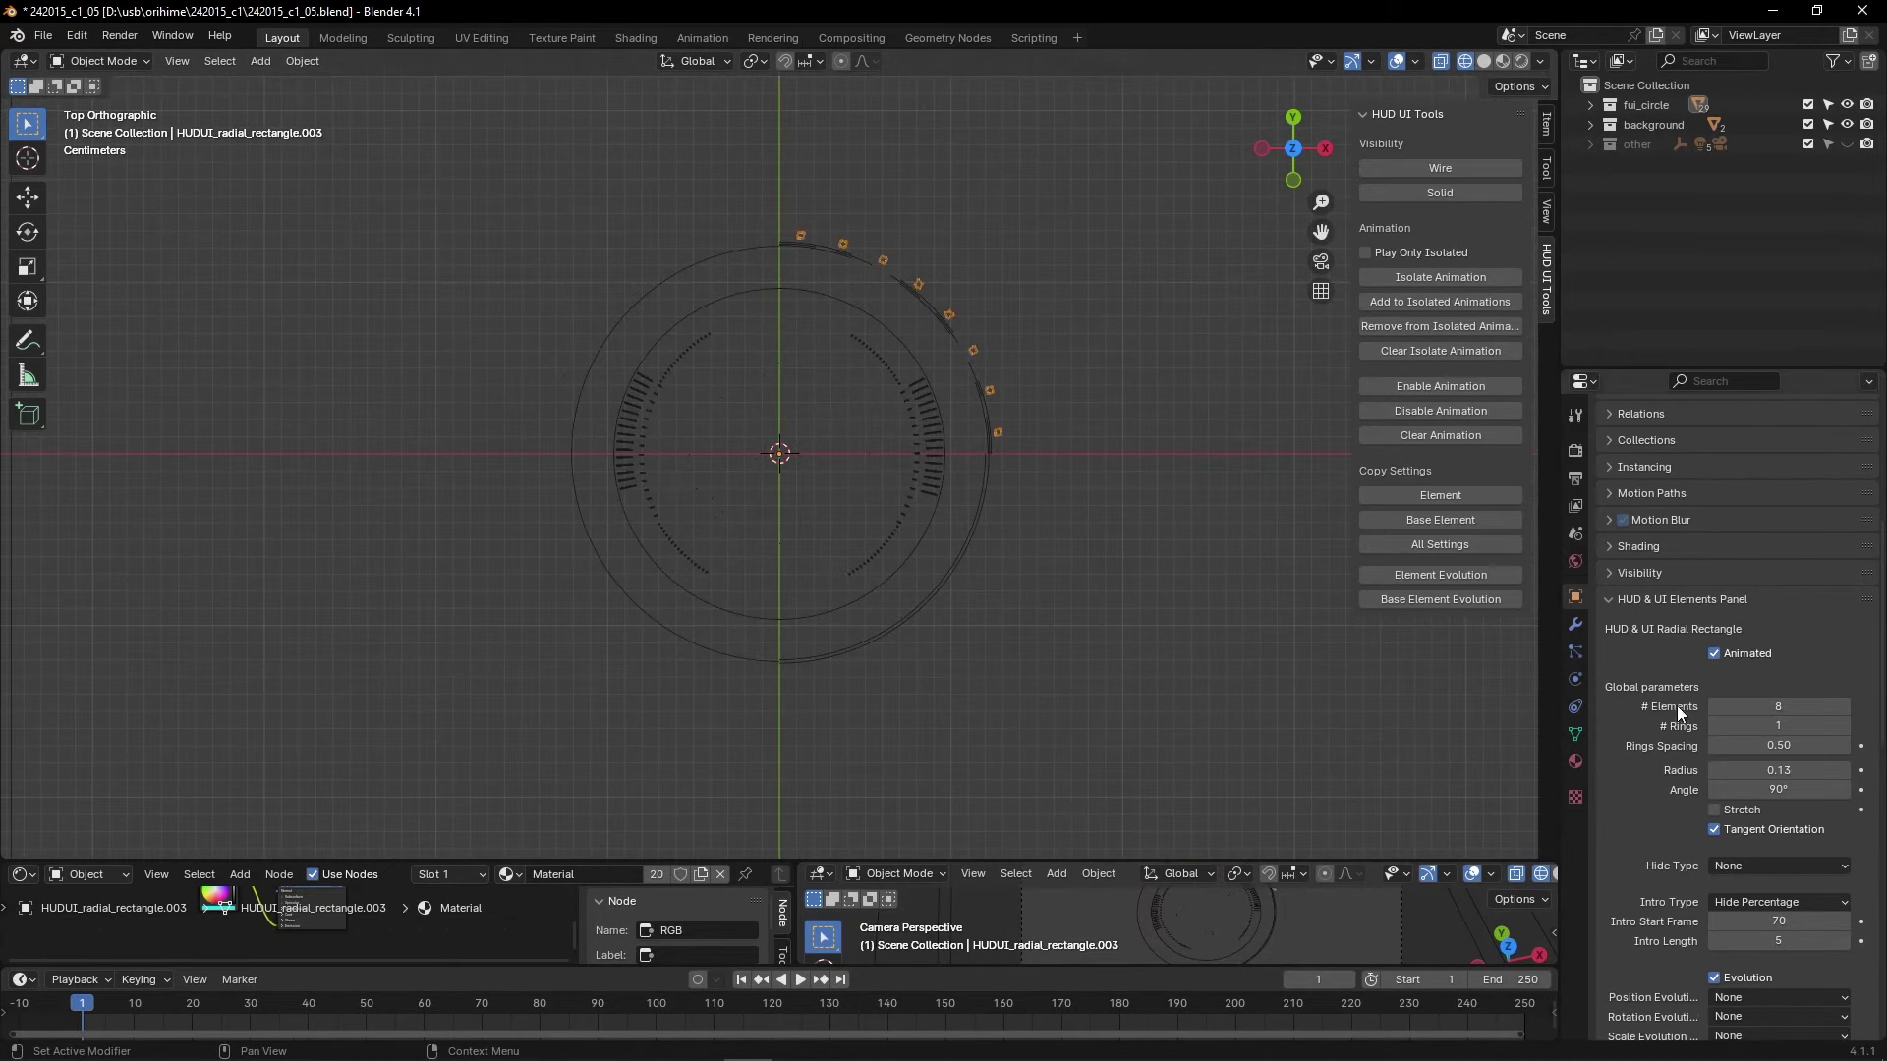
scroll(1694, 875, "down", 1)
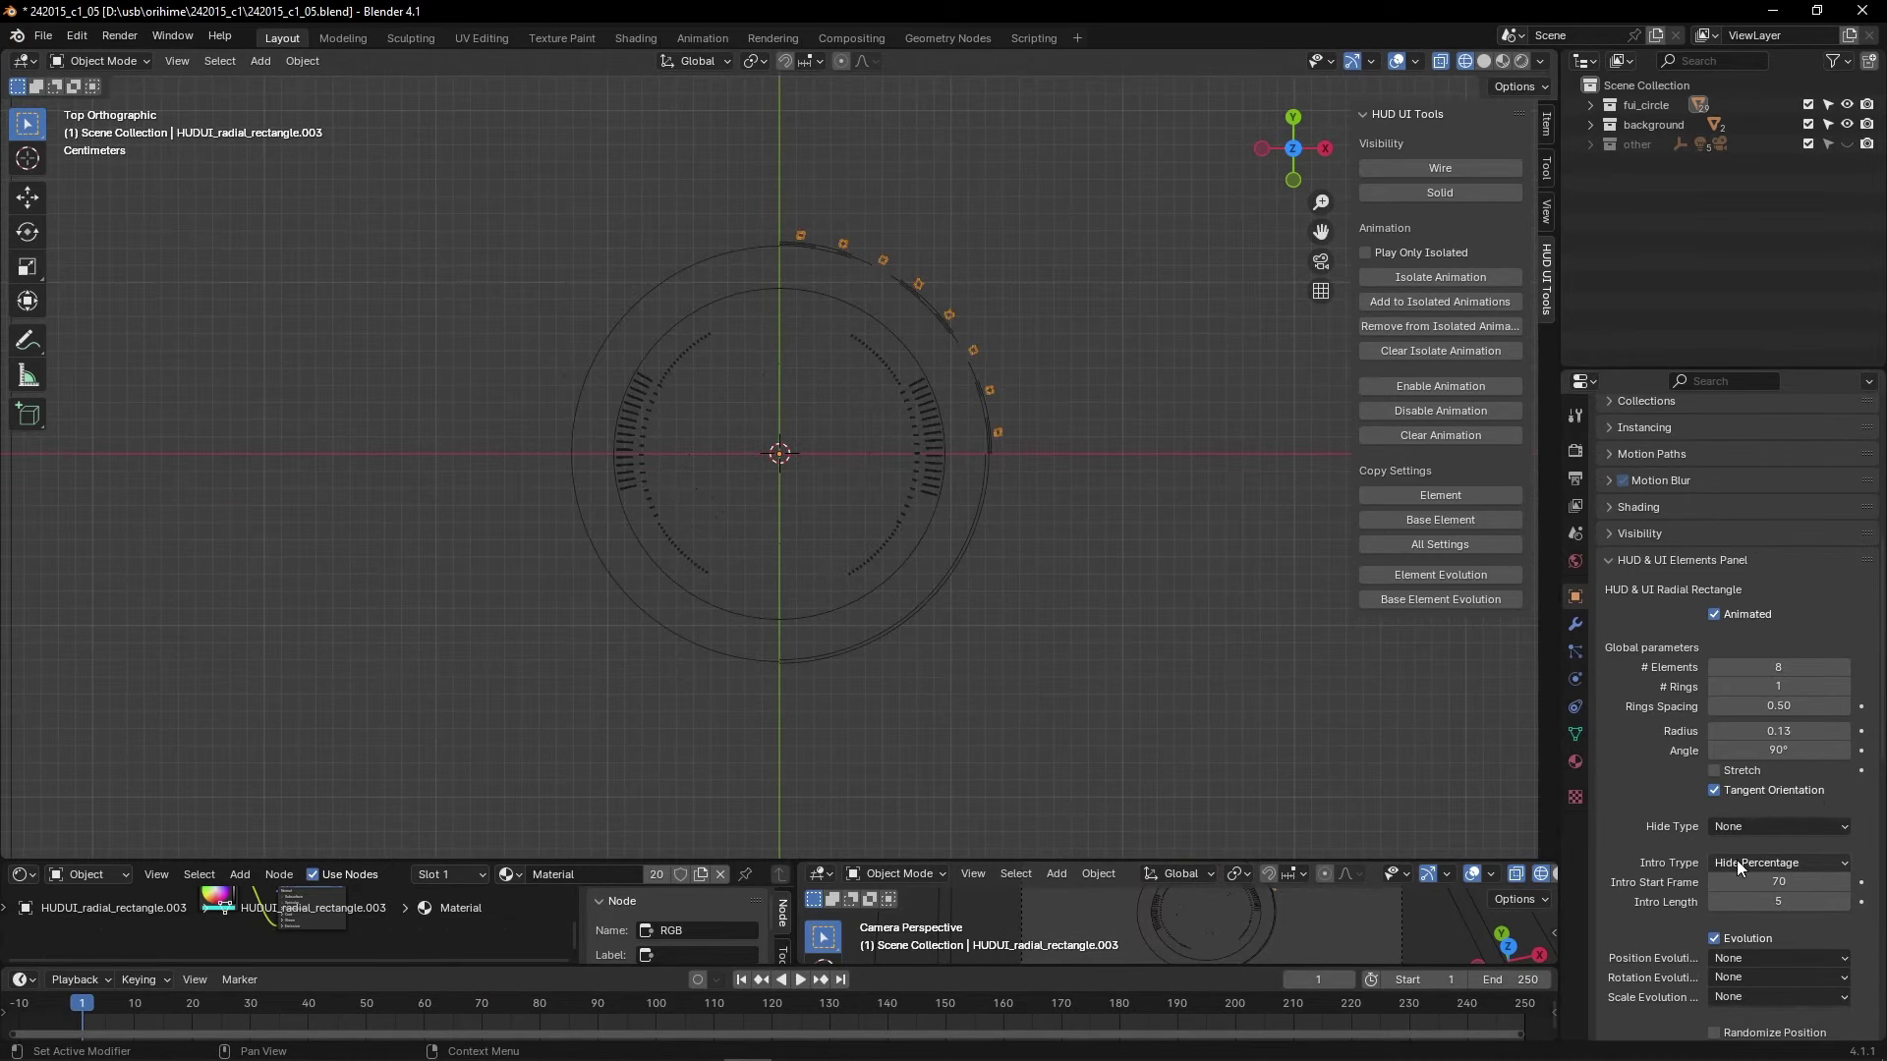
left_click(1737, 862)
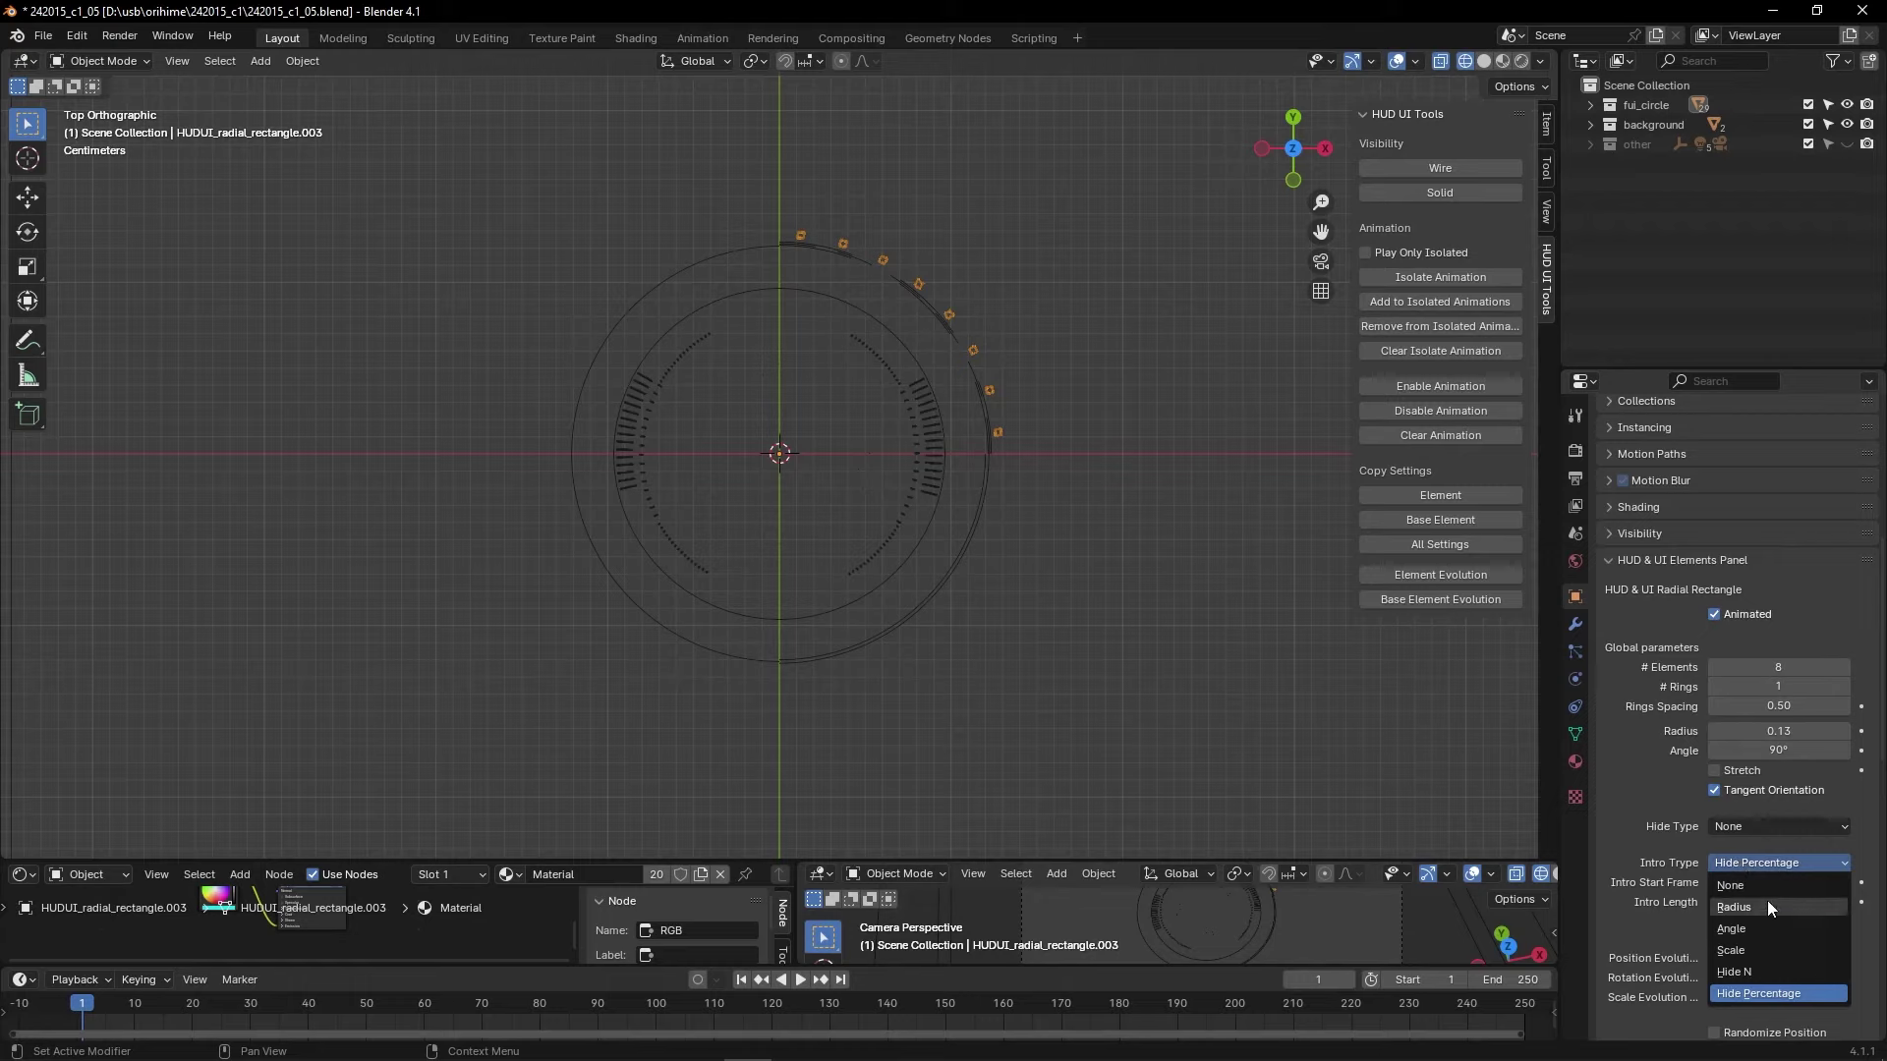
left_click(1759, 885)
Give the outlined squares' base element a Base intro starting at frame 70 with length 5.
scroll(1613, 731, "down", 5)
scroll(1613, 732, "down", 8)
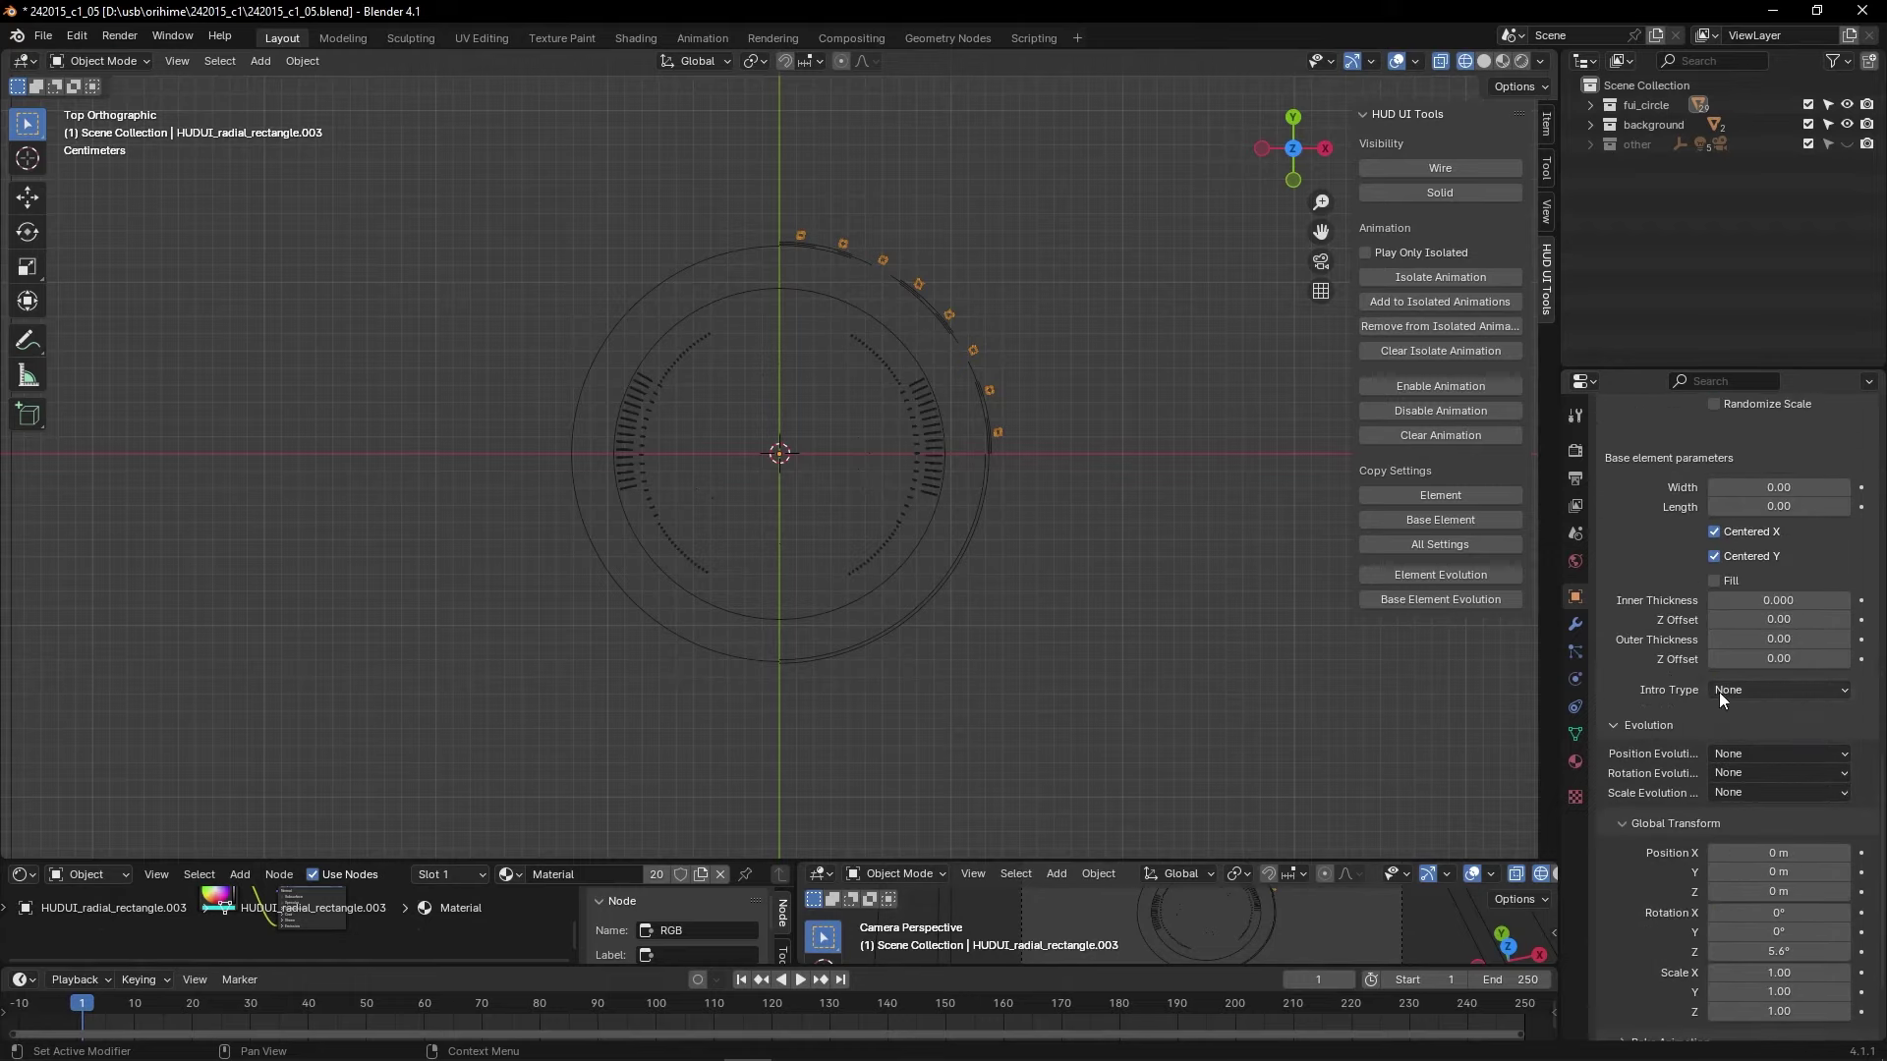
left_click(1745, 691)
left_click(1767, 734)
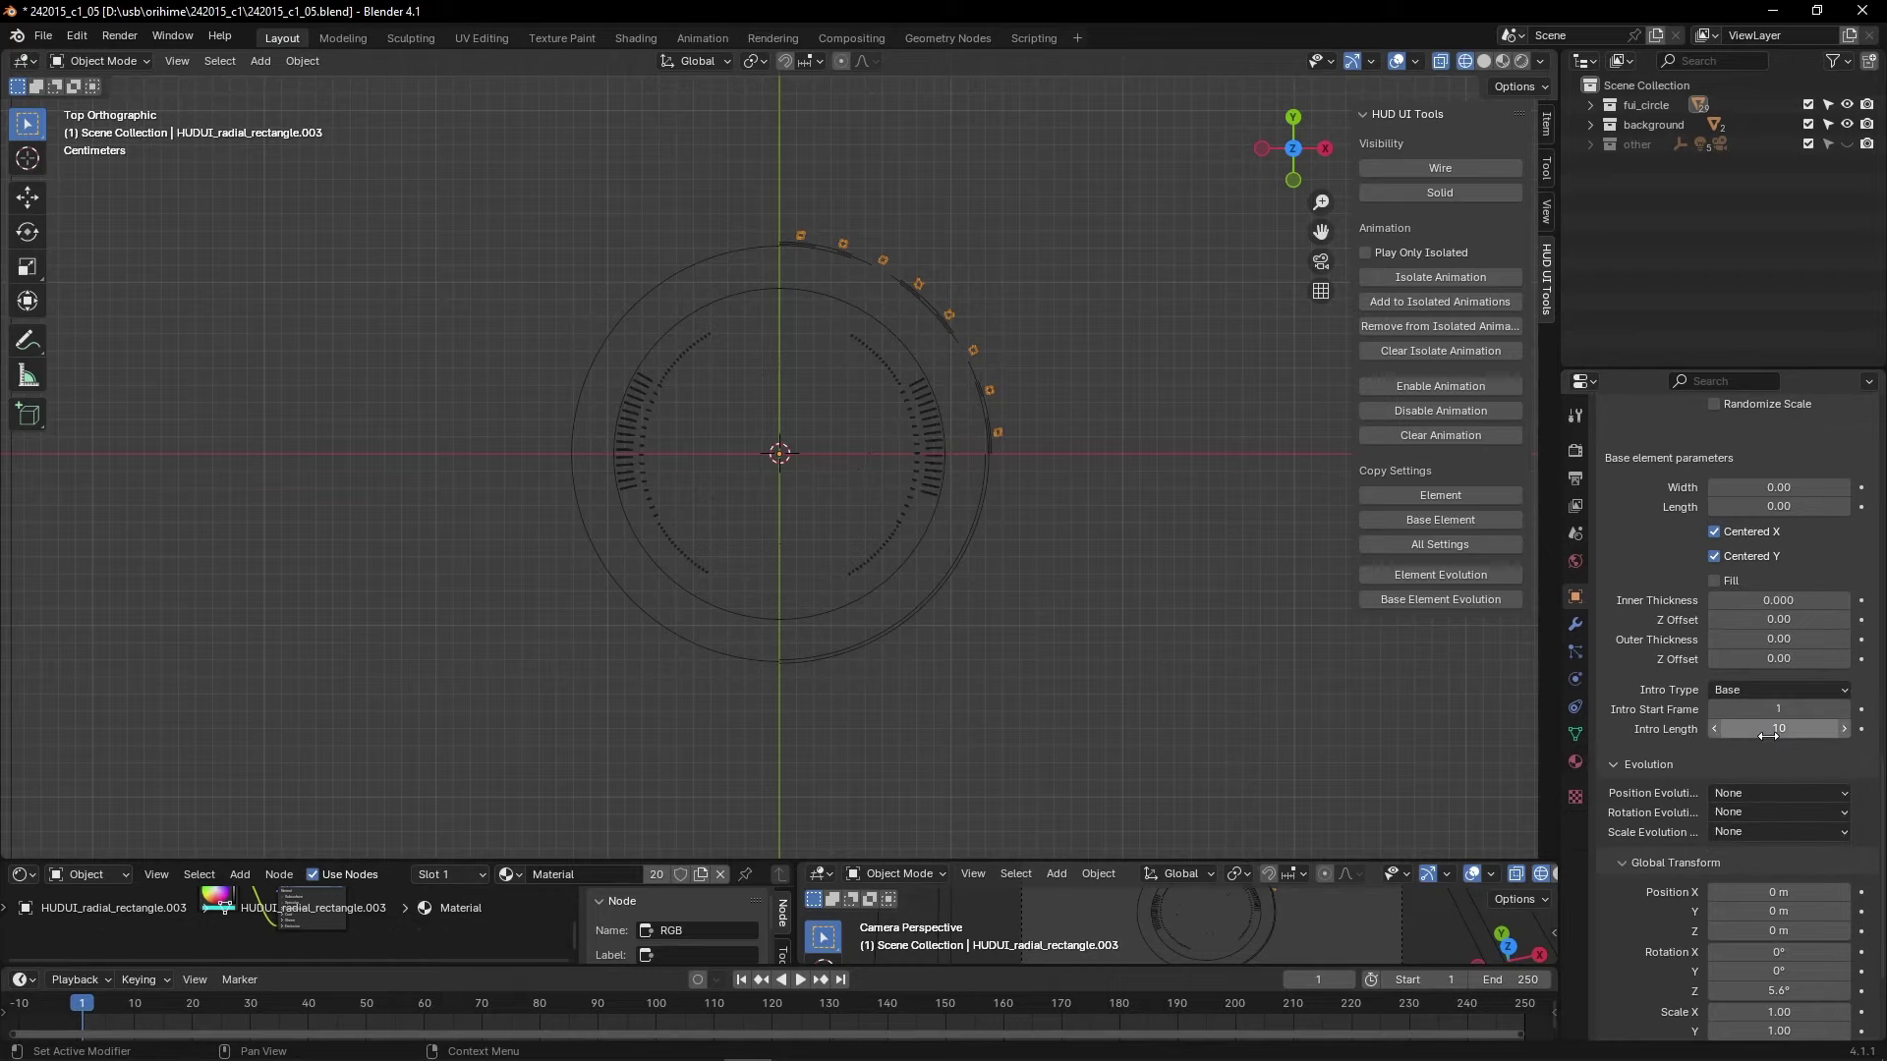
left_click(1798, 709)
left_click(1779, 728)
type("5")
key("Return")
scroll(1027, 520, "up", 5)
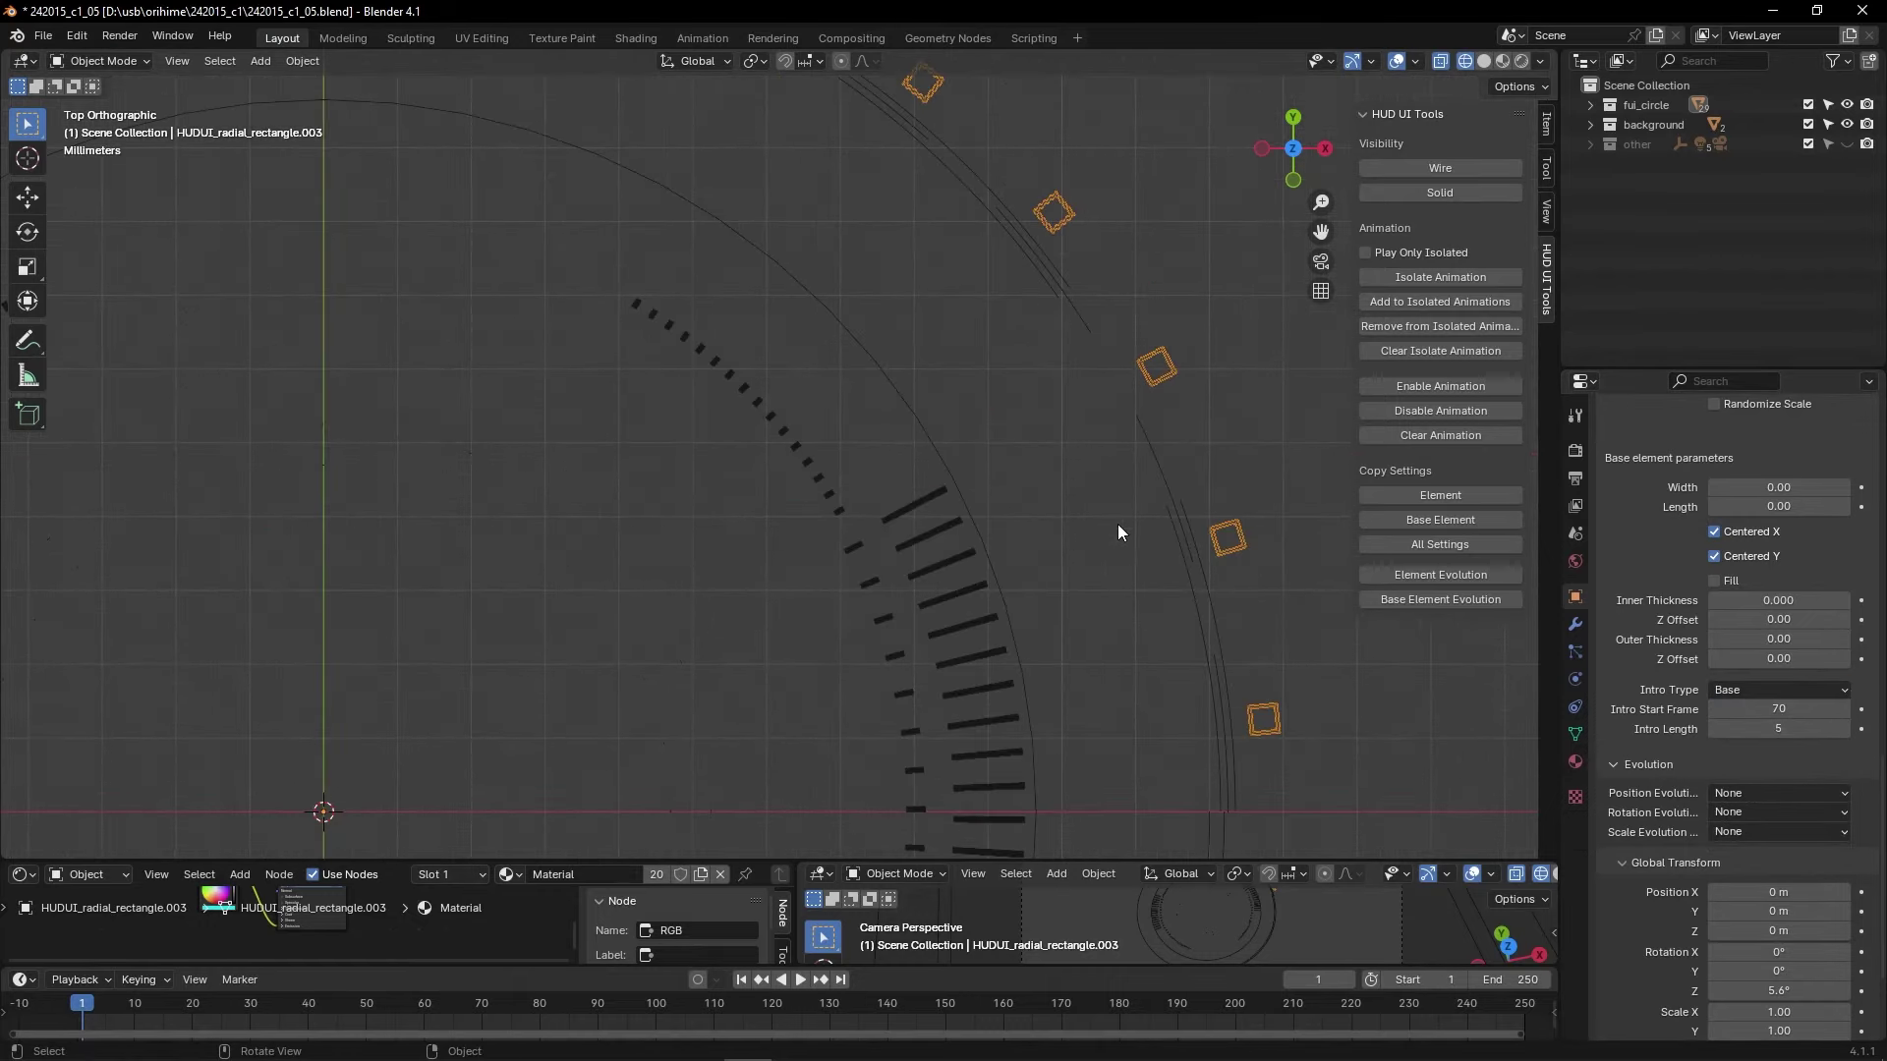
Play the outlined squares' animation briefly and change their base element Intro Type to Inner Thickness.
scroll(1672, 604, "up", 3)
scroll(1649, 601, "down", 2)
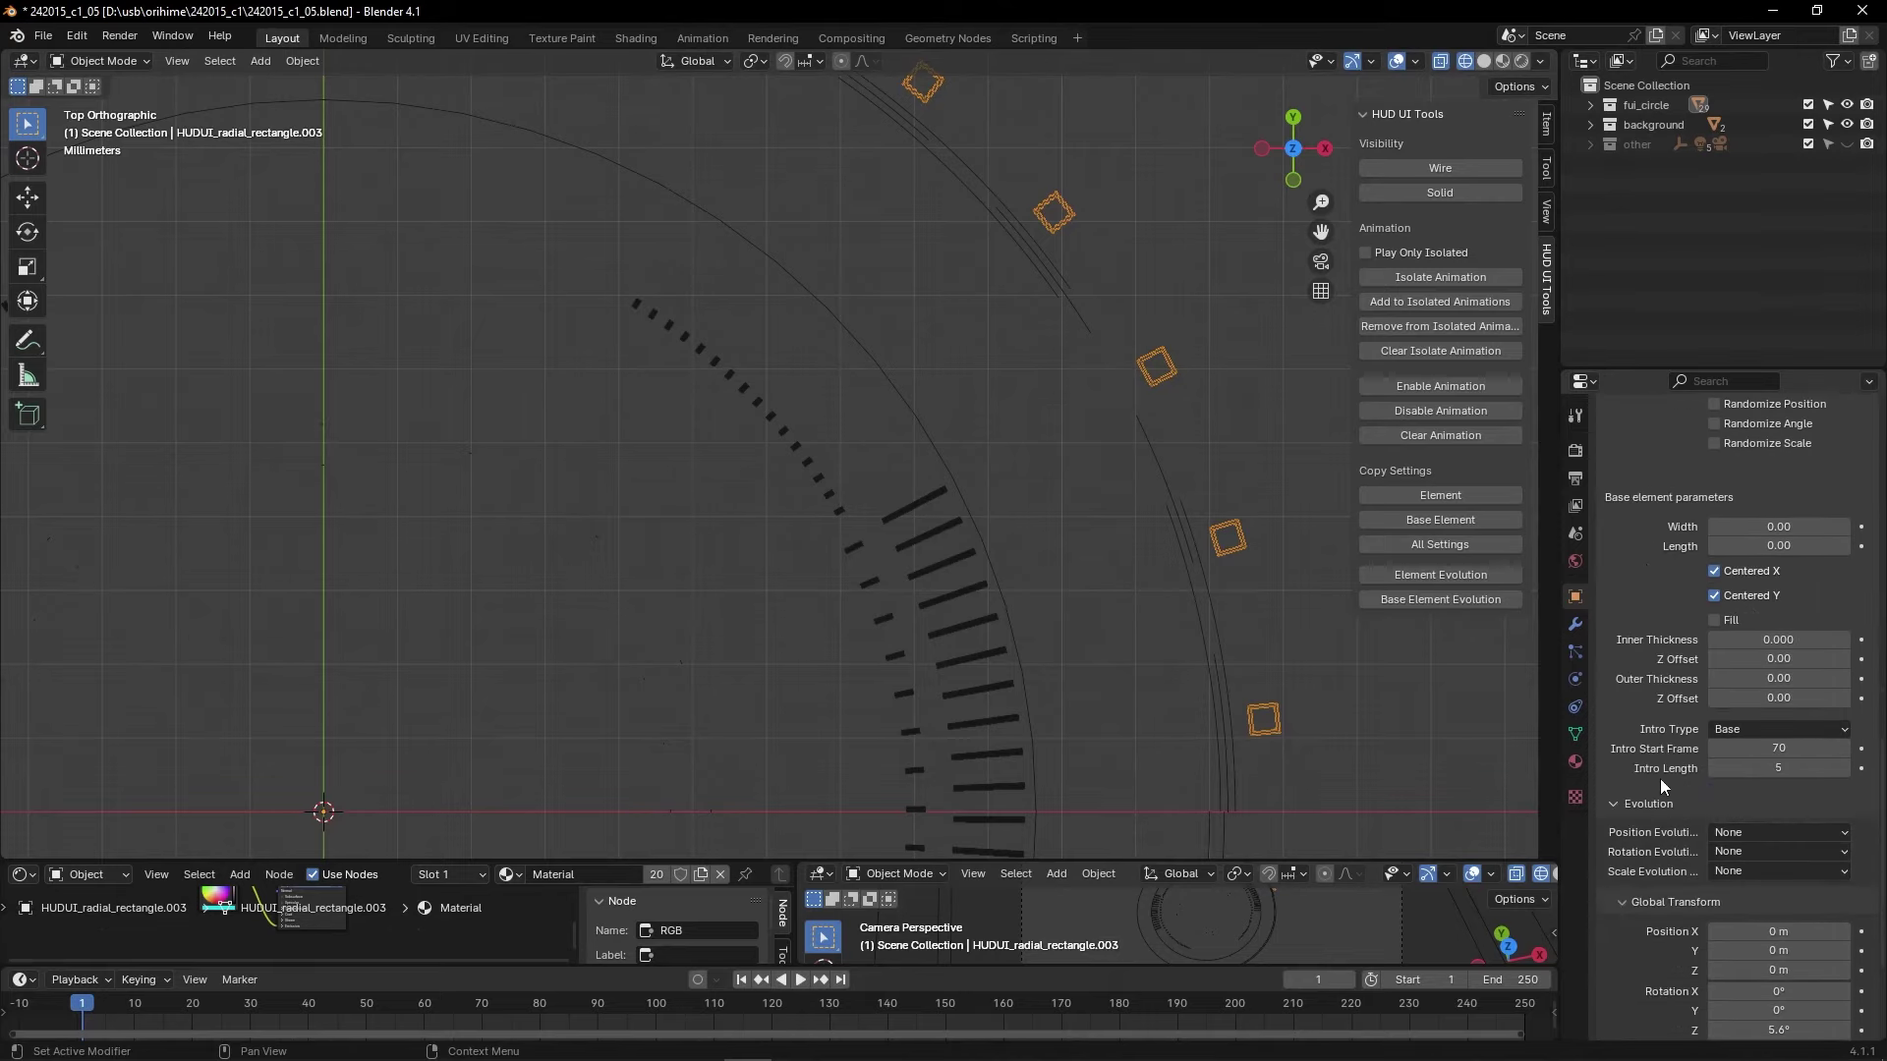
left_click(1281, 635)
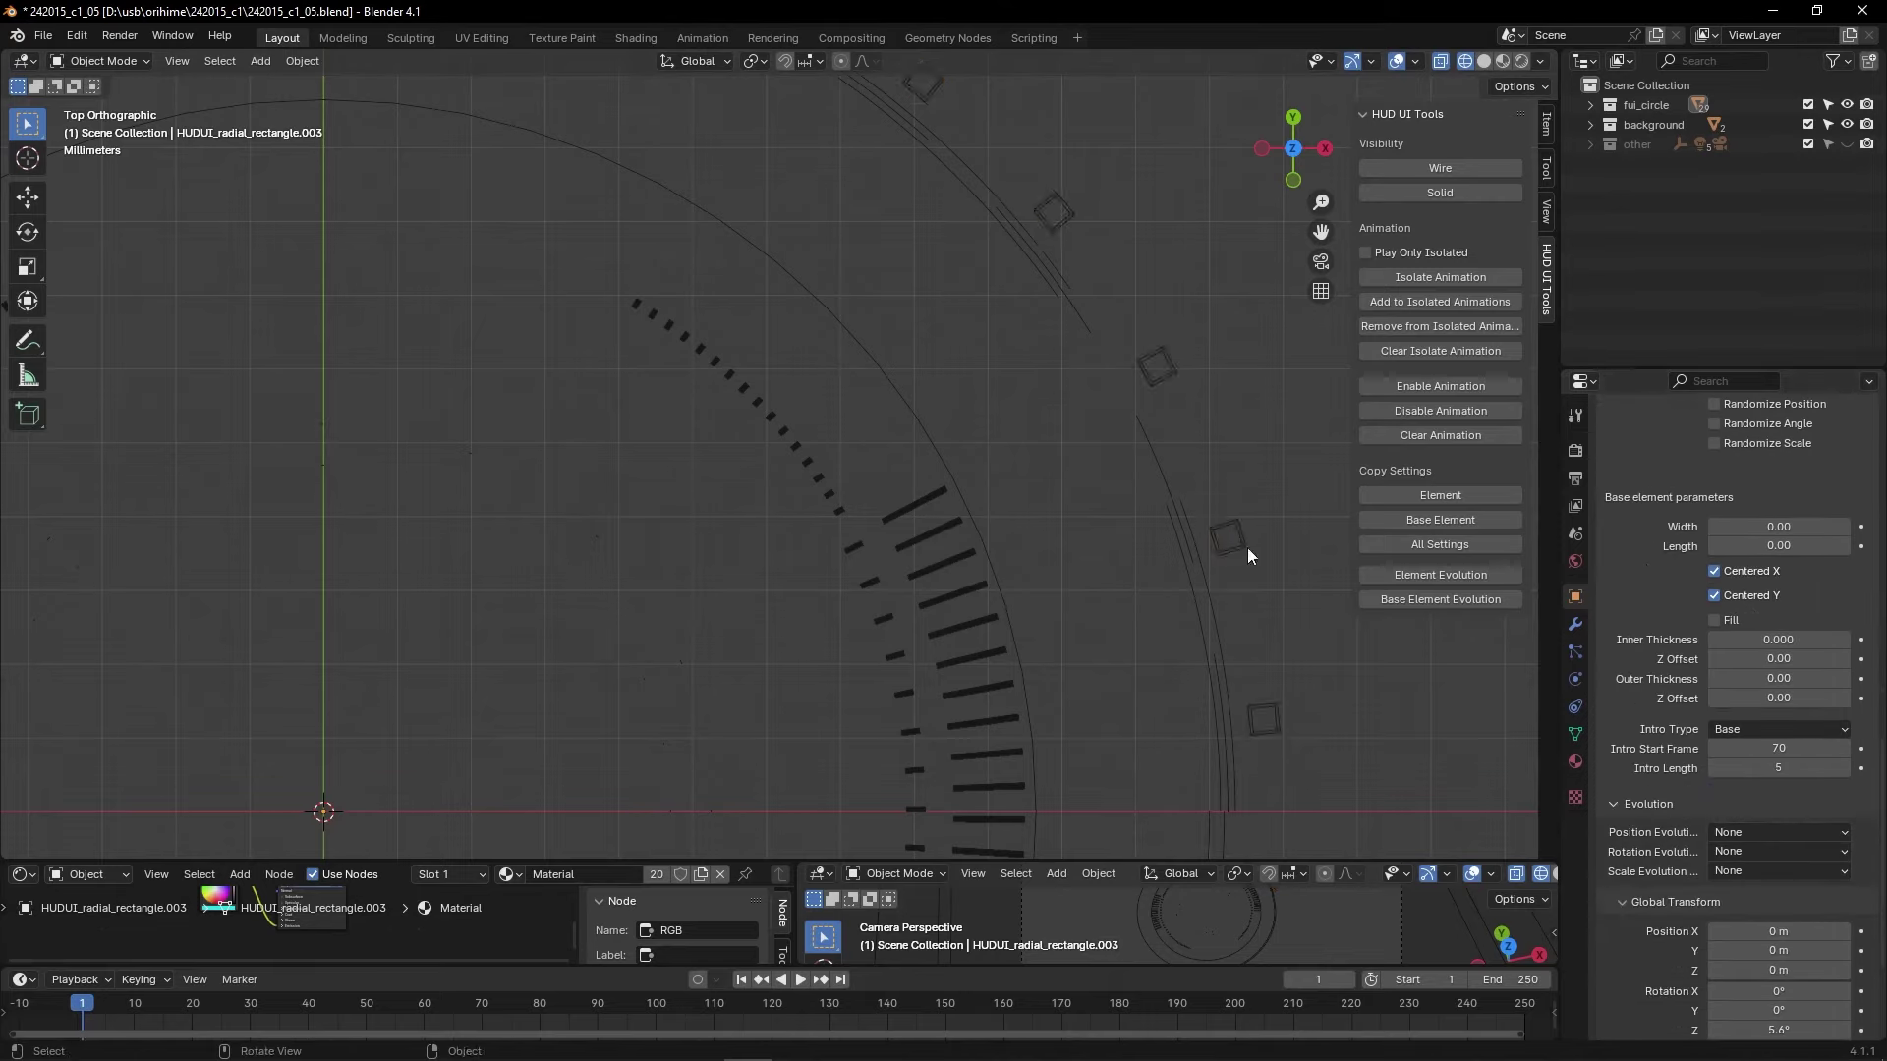
key("space")
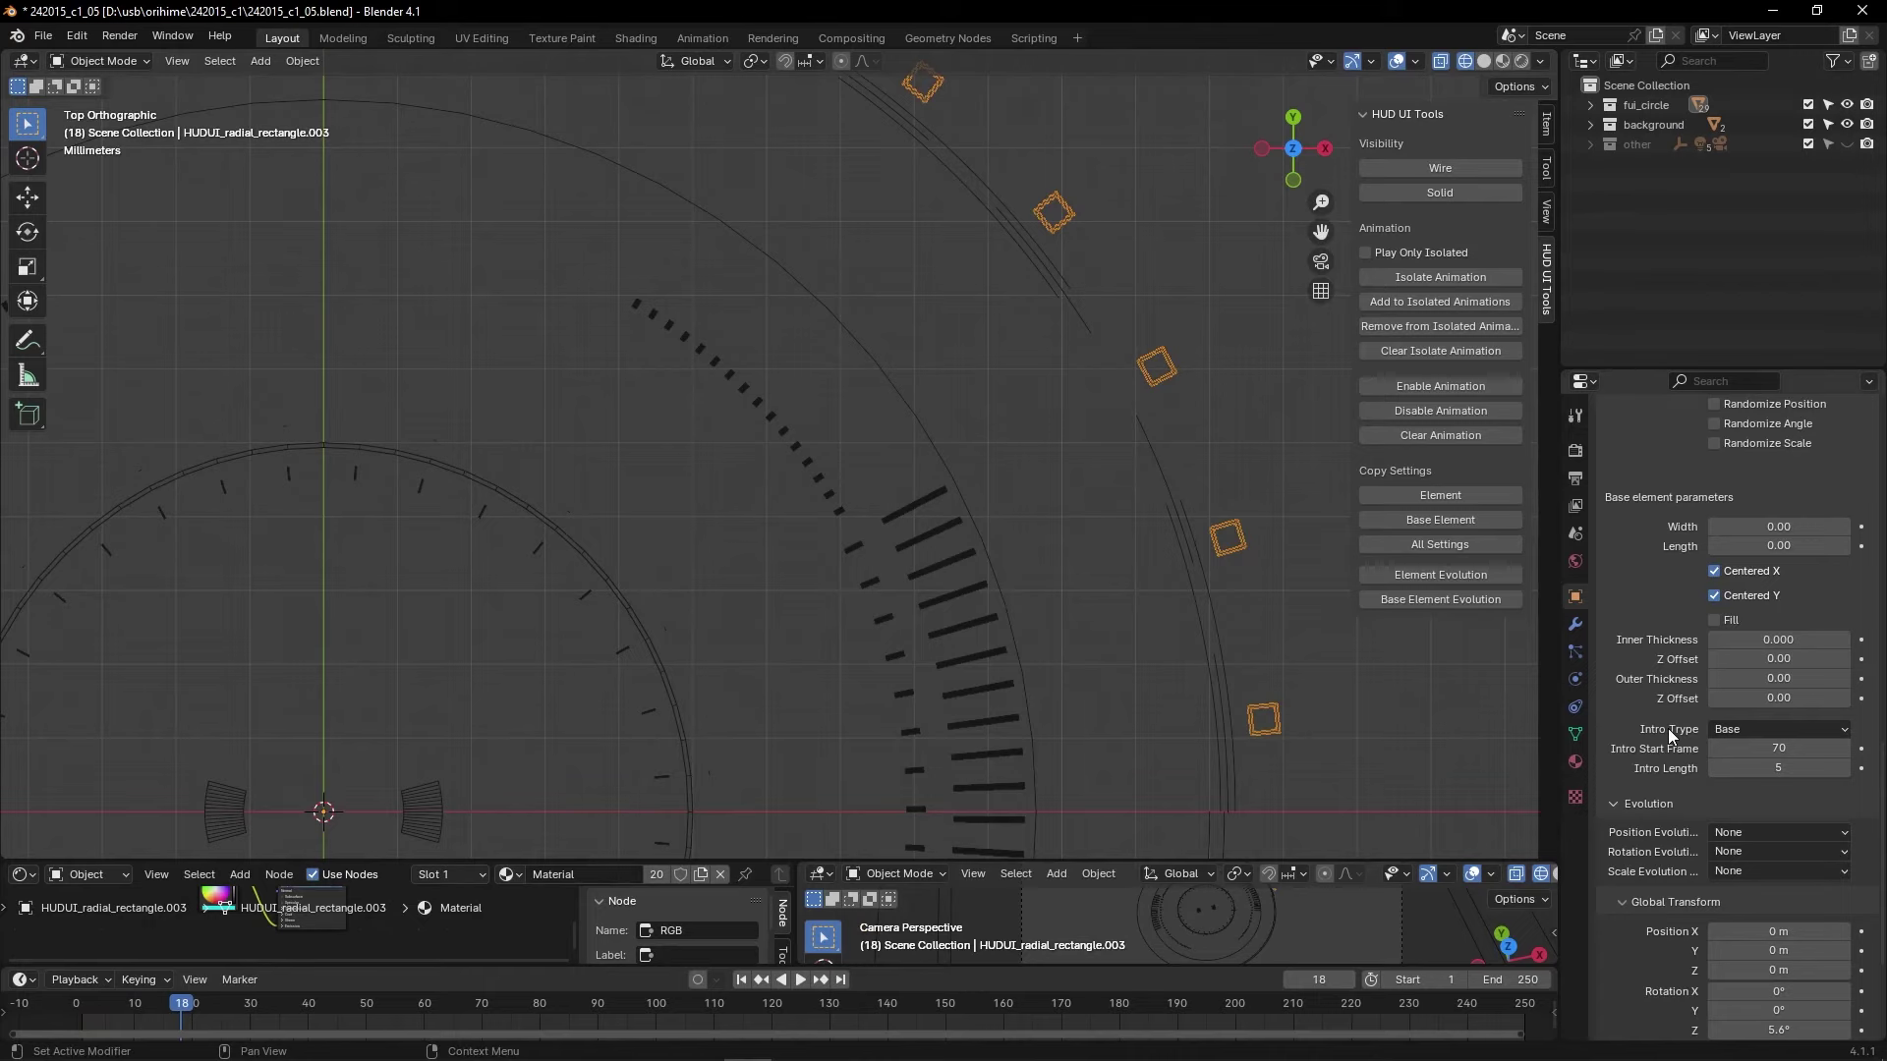
left_click(1766, 729)
left_click(1760, 794)
Scrub the timeline to just before frame 70 and play the outlined squares' intro.
scroll(1277, 619, "down", 2)
middle_click_drag(1170, 604, 1199, 511, "shift")
left_click_drag(179, 1010, 481, 1006)
key("space")
key("Escape")
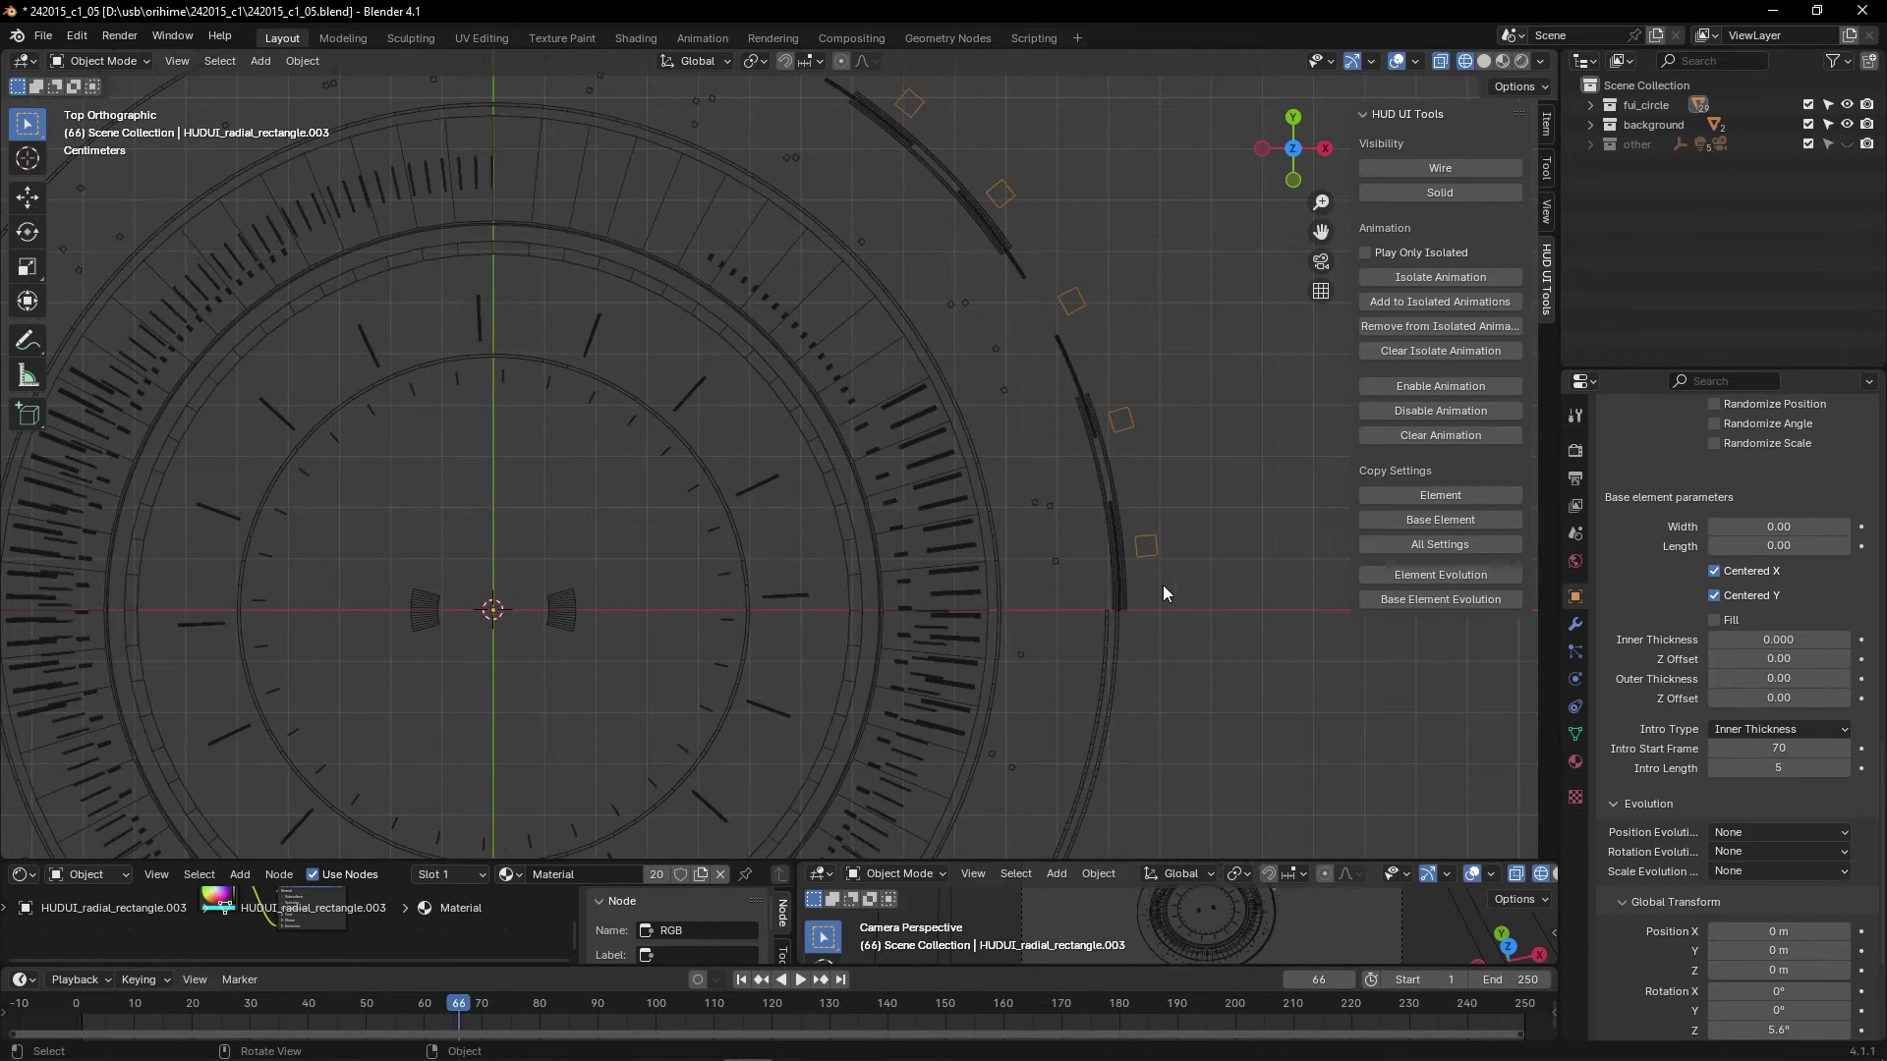
Frame the whole graphic and play its animation from frame 1 to review all intros.
scroll(1081, 590, "down", 7)
left_click_drag(973, 679, 629, 270)
left_click(839, 979)
key("KP_Decimal")
left_click(1091, 467)
left_click(741, 980)
key("space")
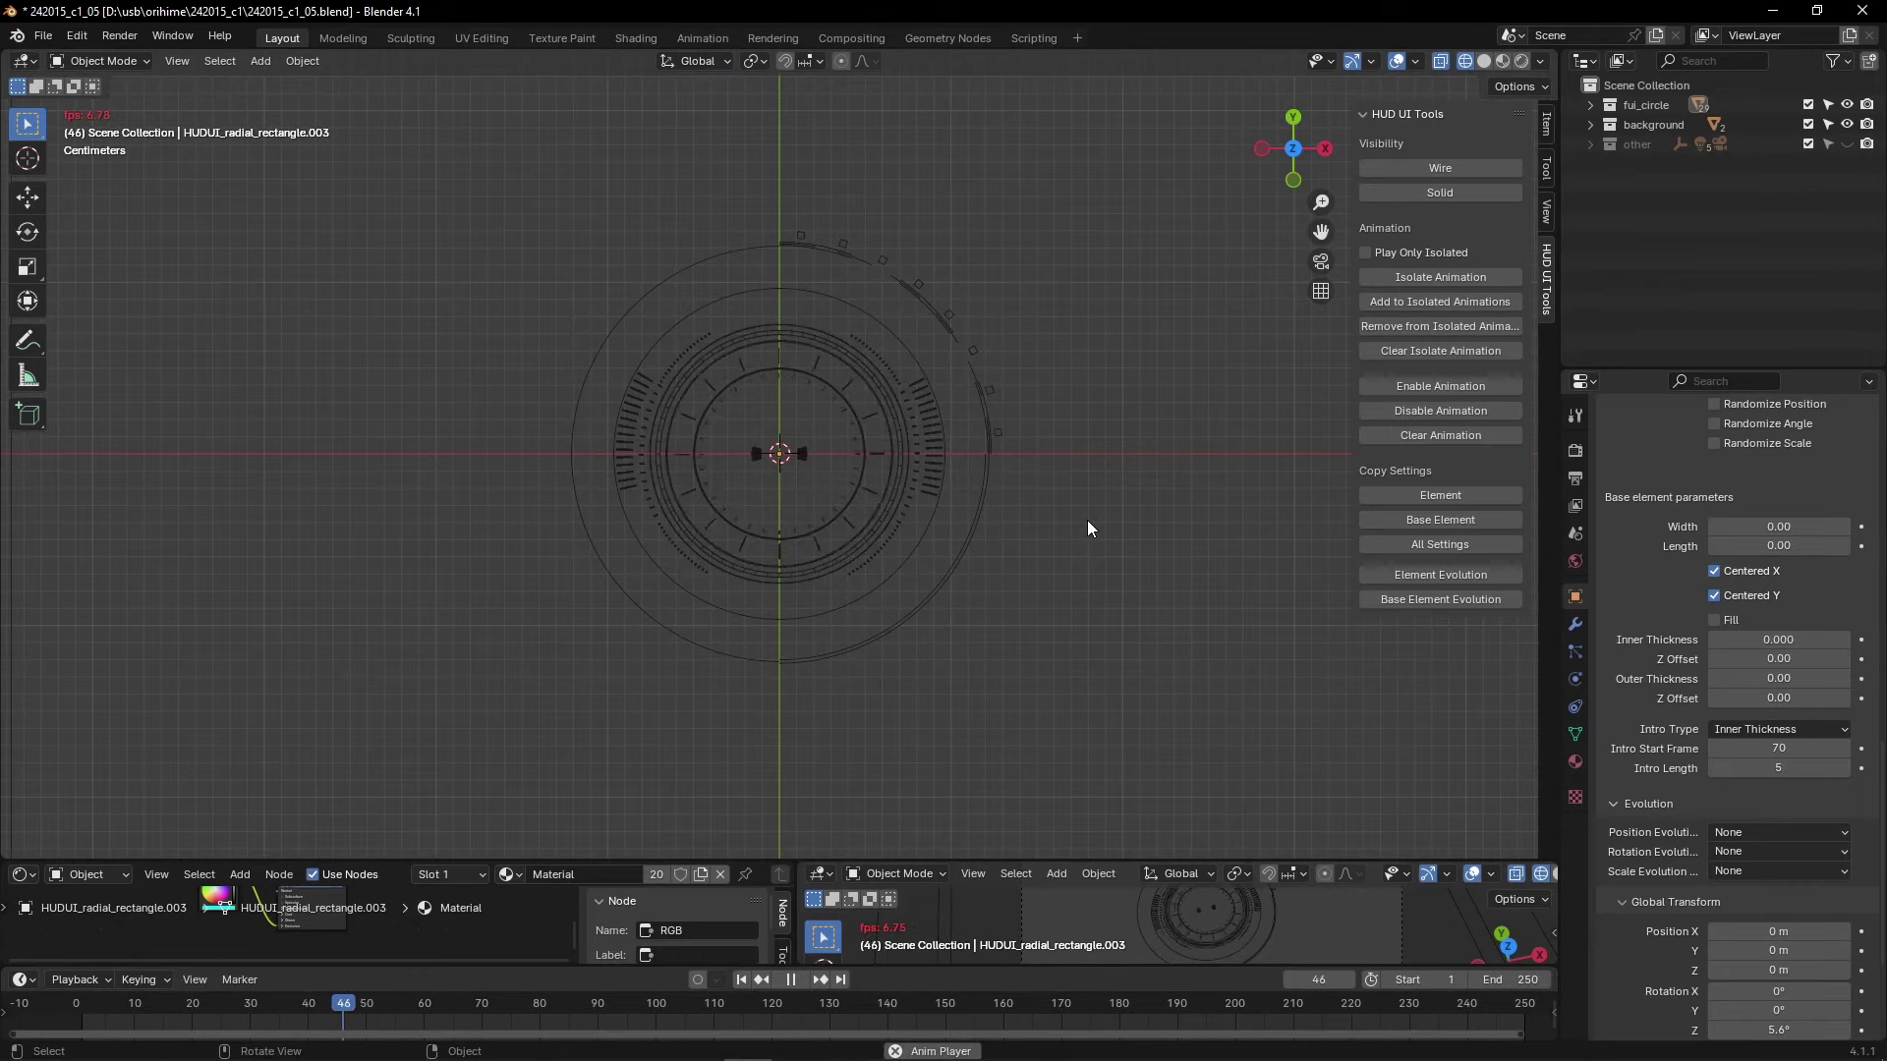
key("space")
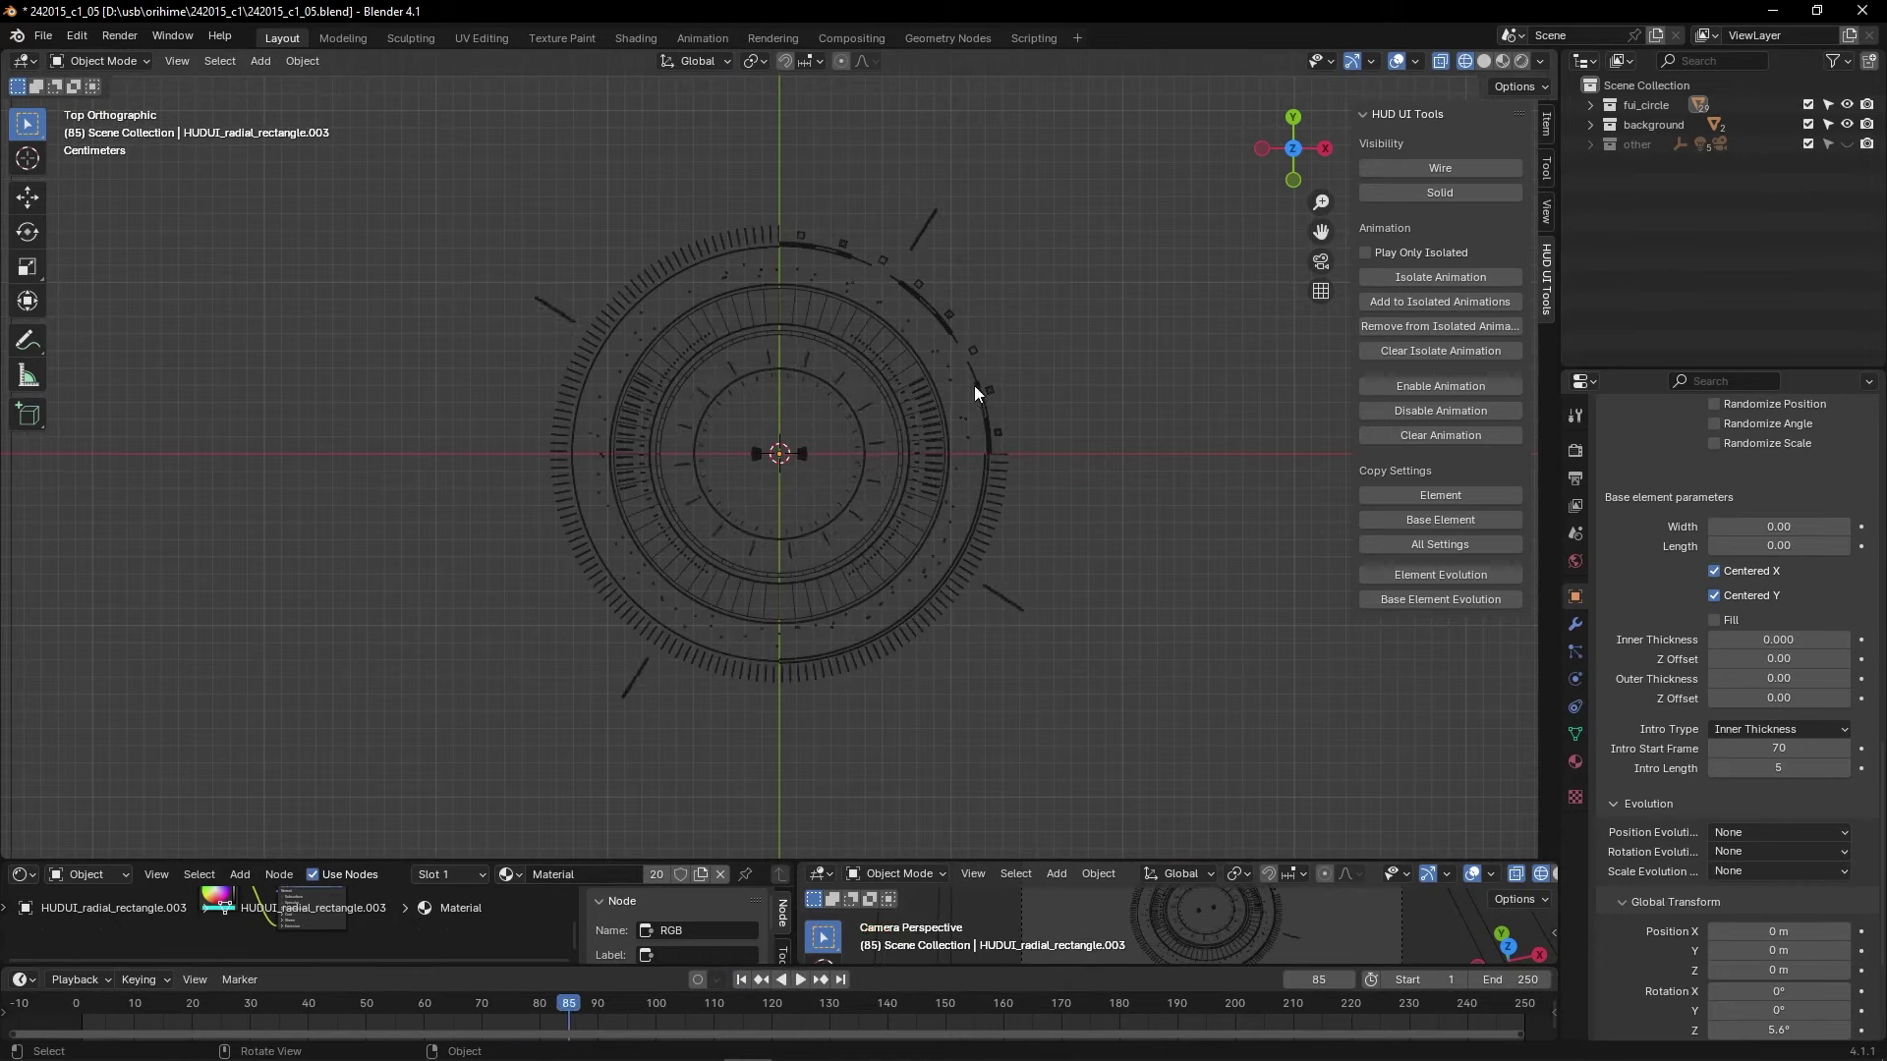
At frame 1, set the Inner Thickness of the long tick marks on both sides of the circle to 0.
left_click(747, 981)
scroll(971, 480, "up", 4)
left_click(1093, 505)
left_click(1788, 480)
type("0")
key("Return")
left_click(477, 393)
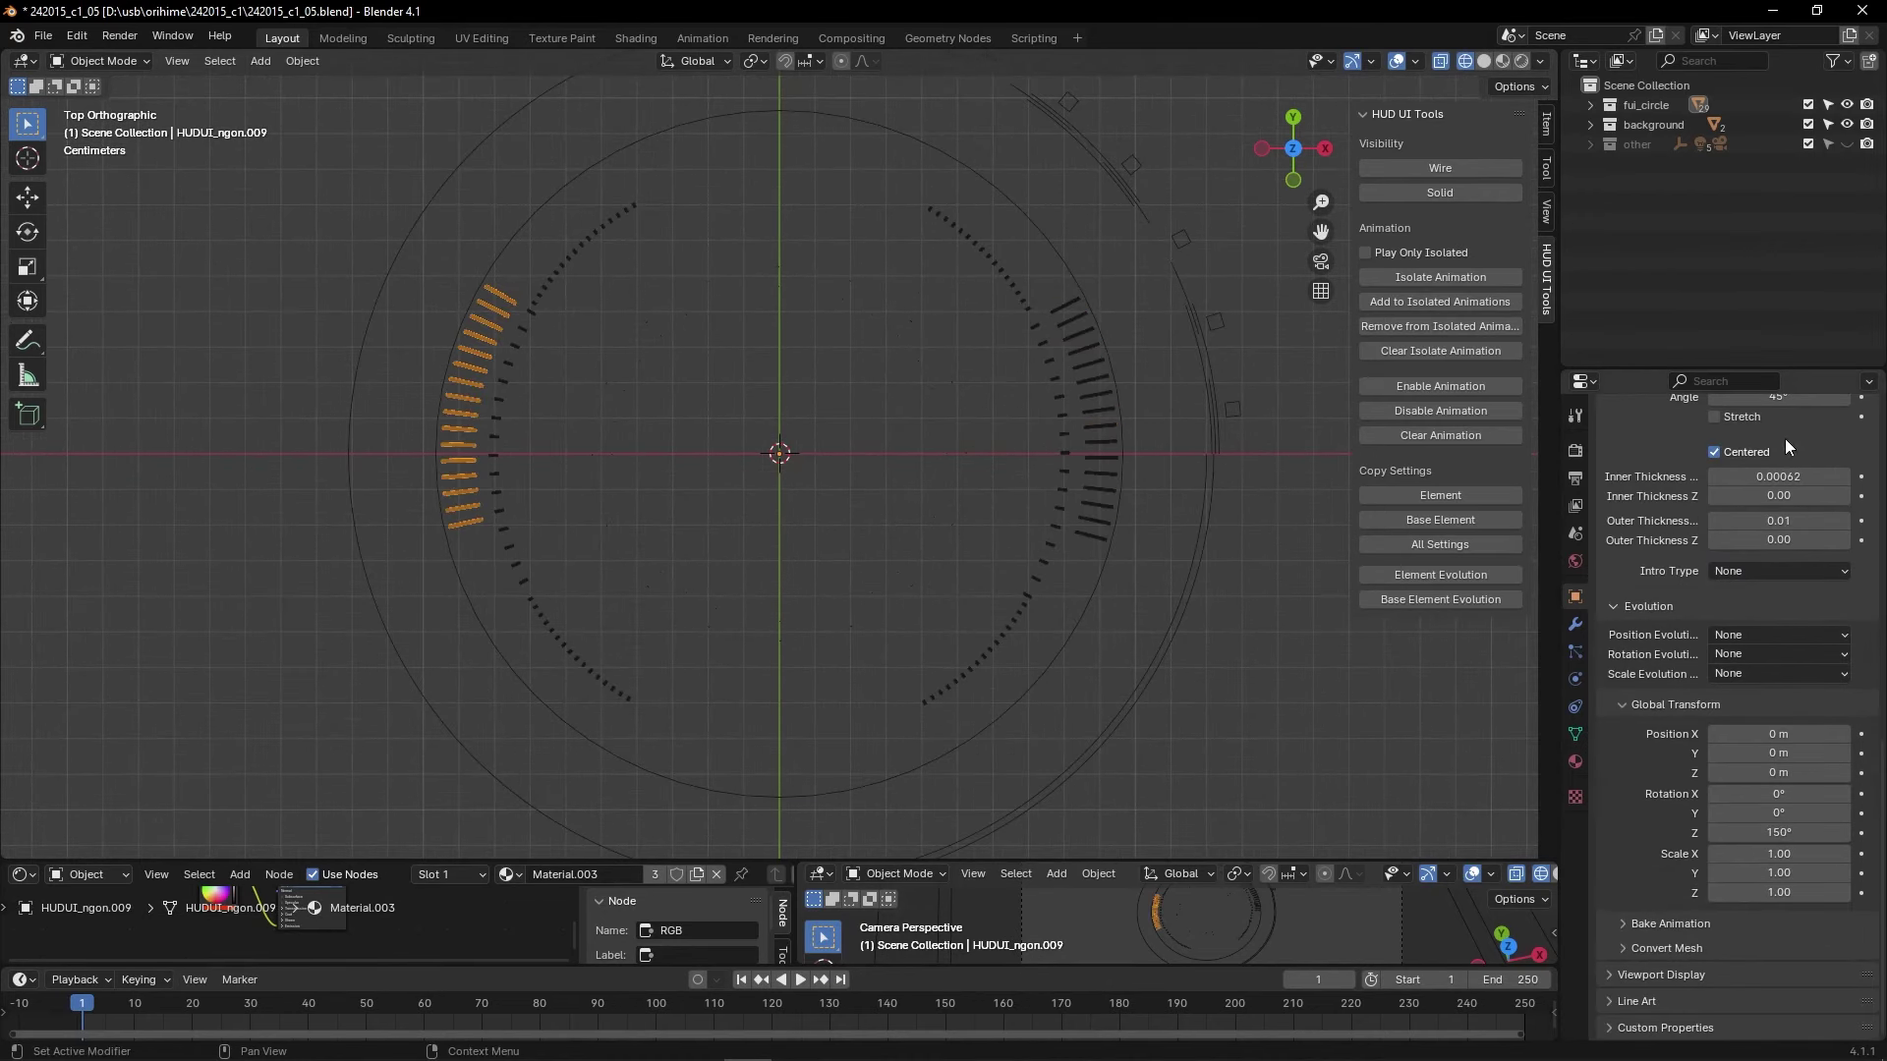
Check the surrounding ring's intro timing and give the right-side long tick marks an Outer Thickness intro.
left_click(1059, 406)
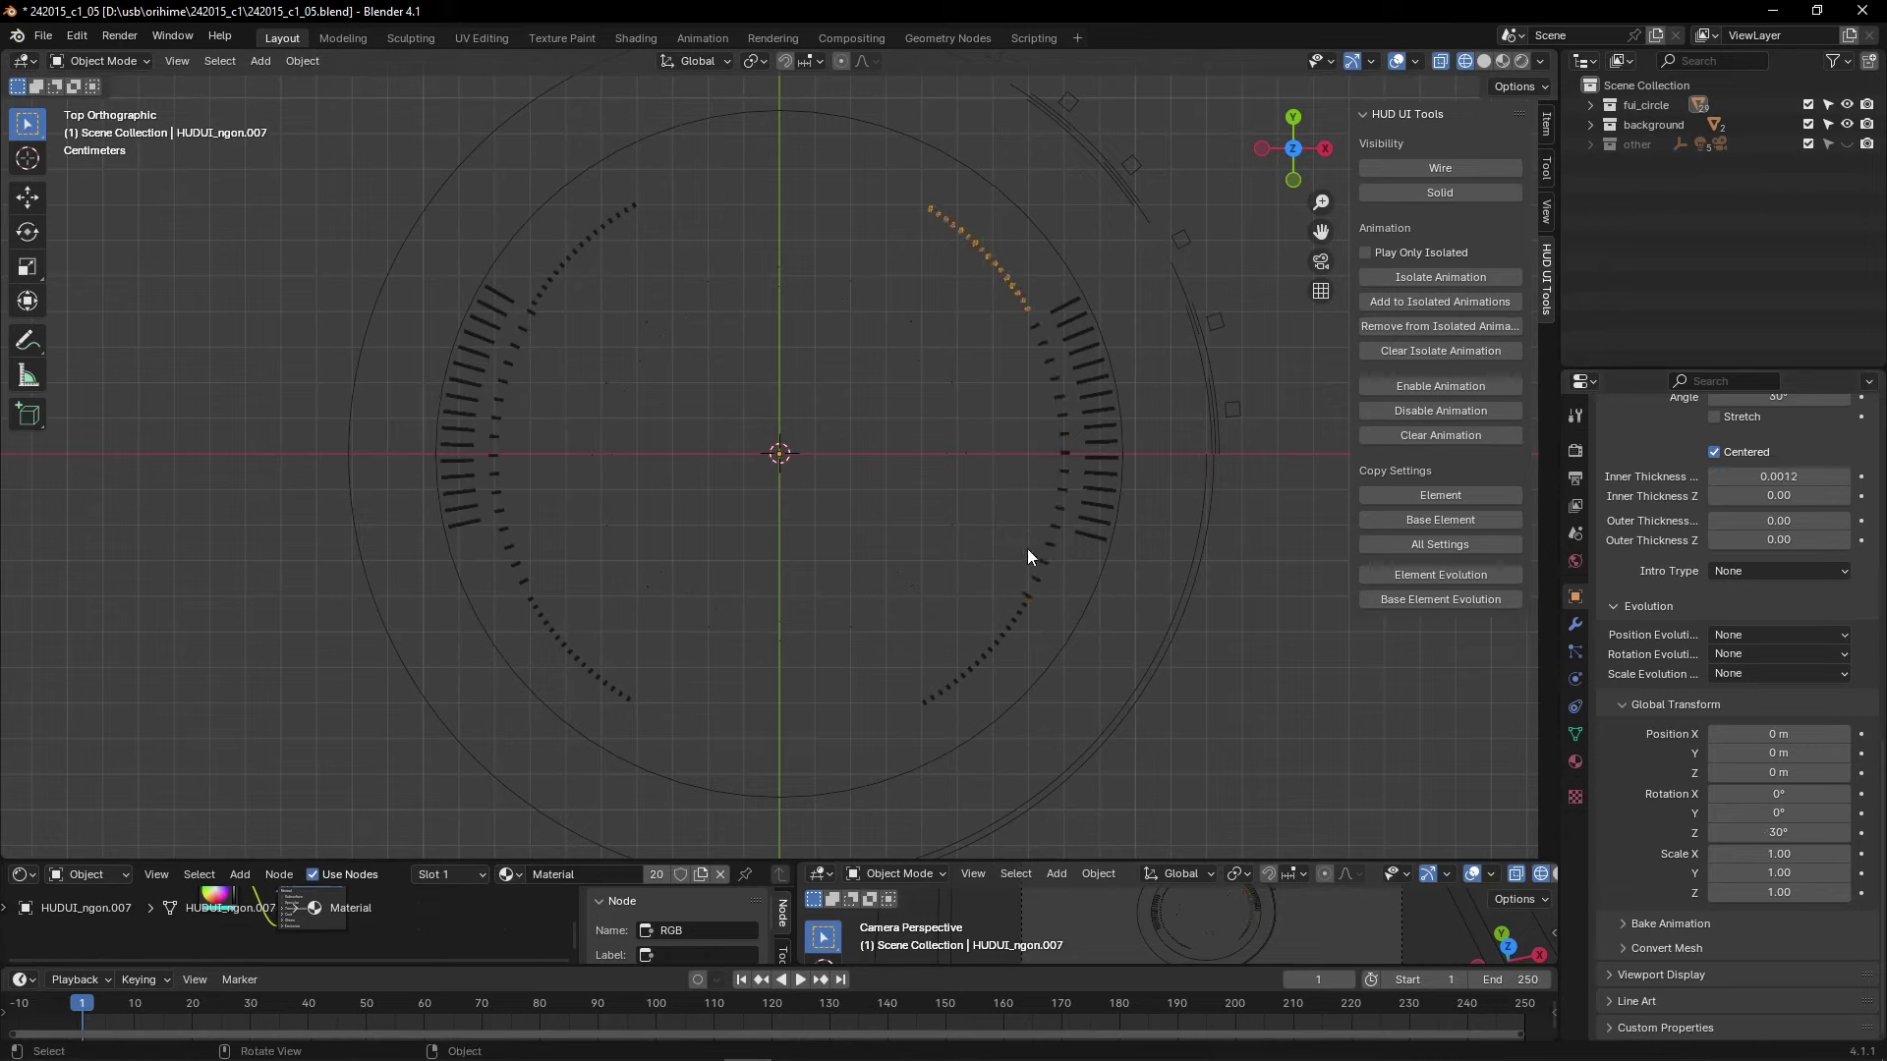
left_click(1087, 535)
left_click_drag(287, 1002, 379, 1018)
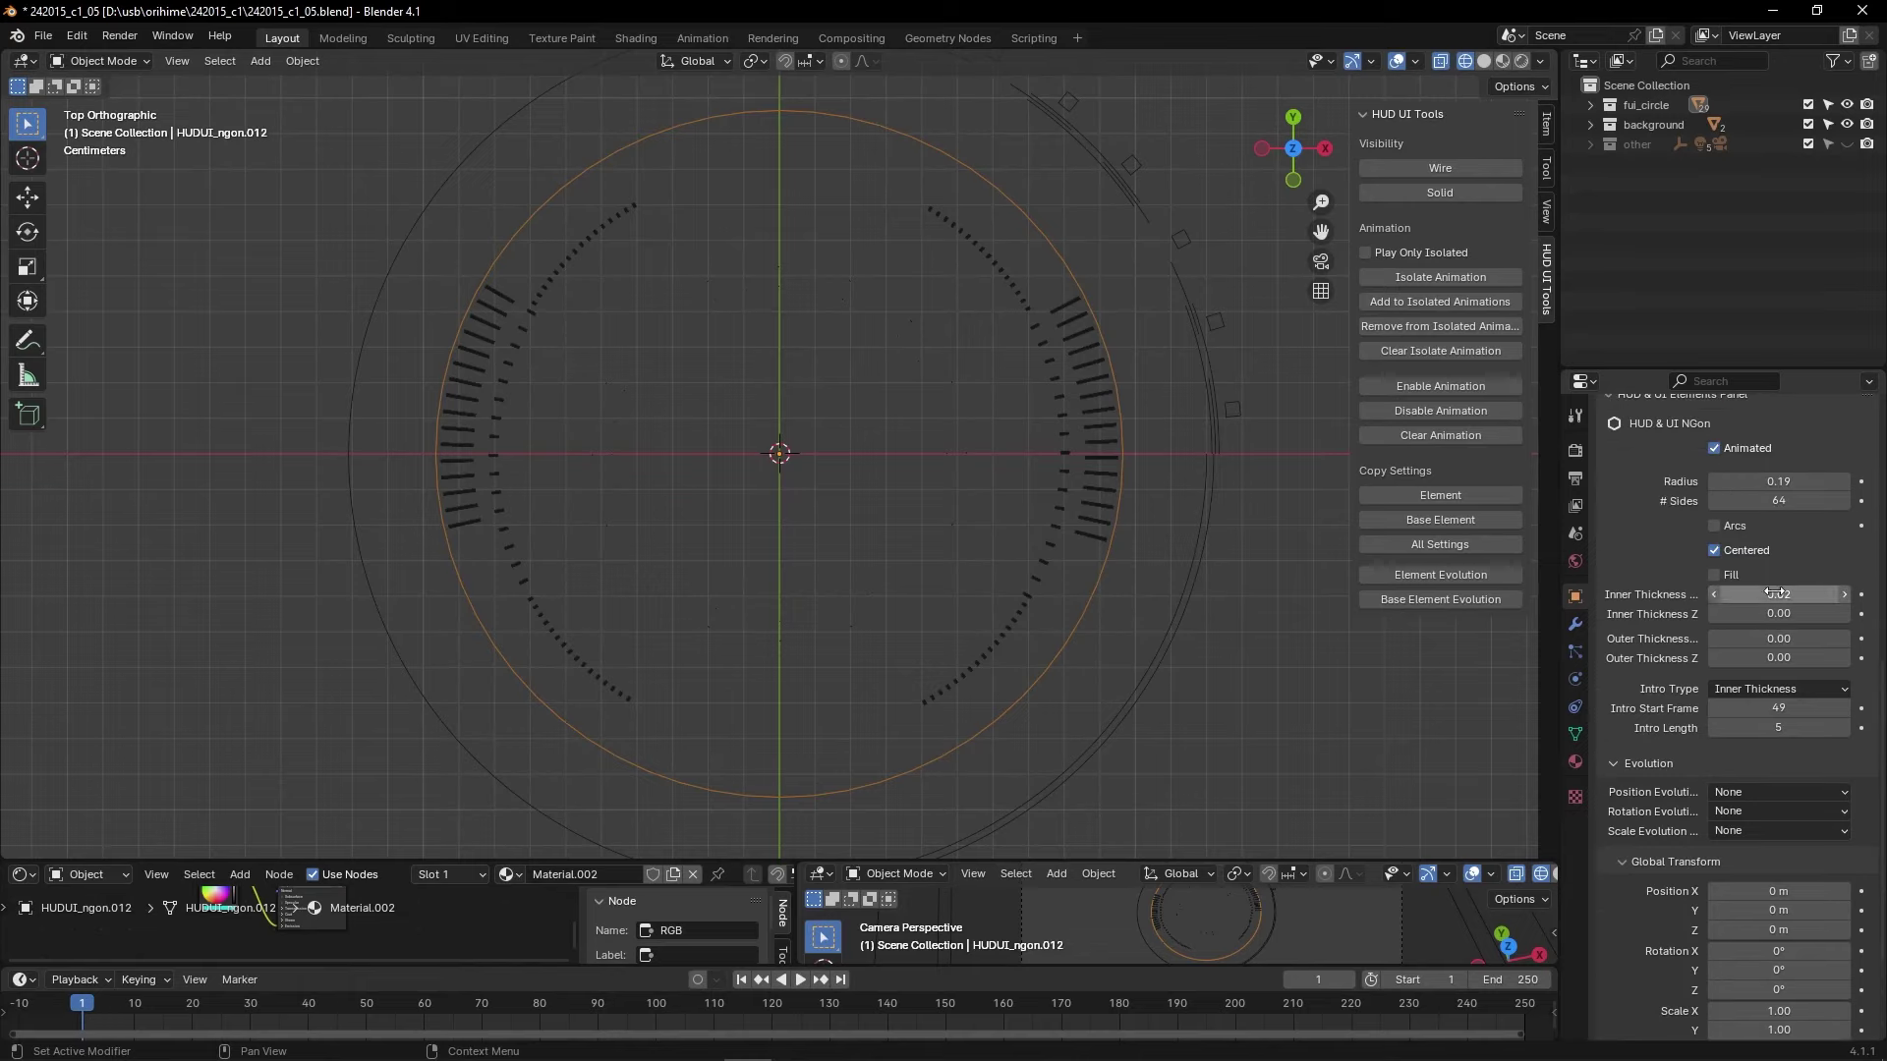
scroll(1720, 676, "down", 3)
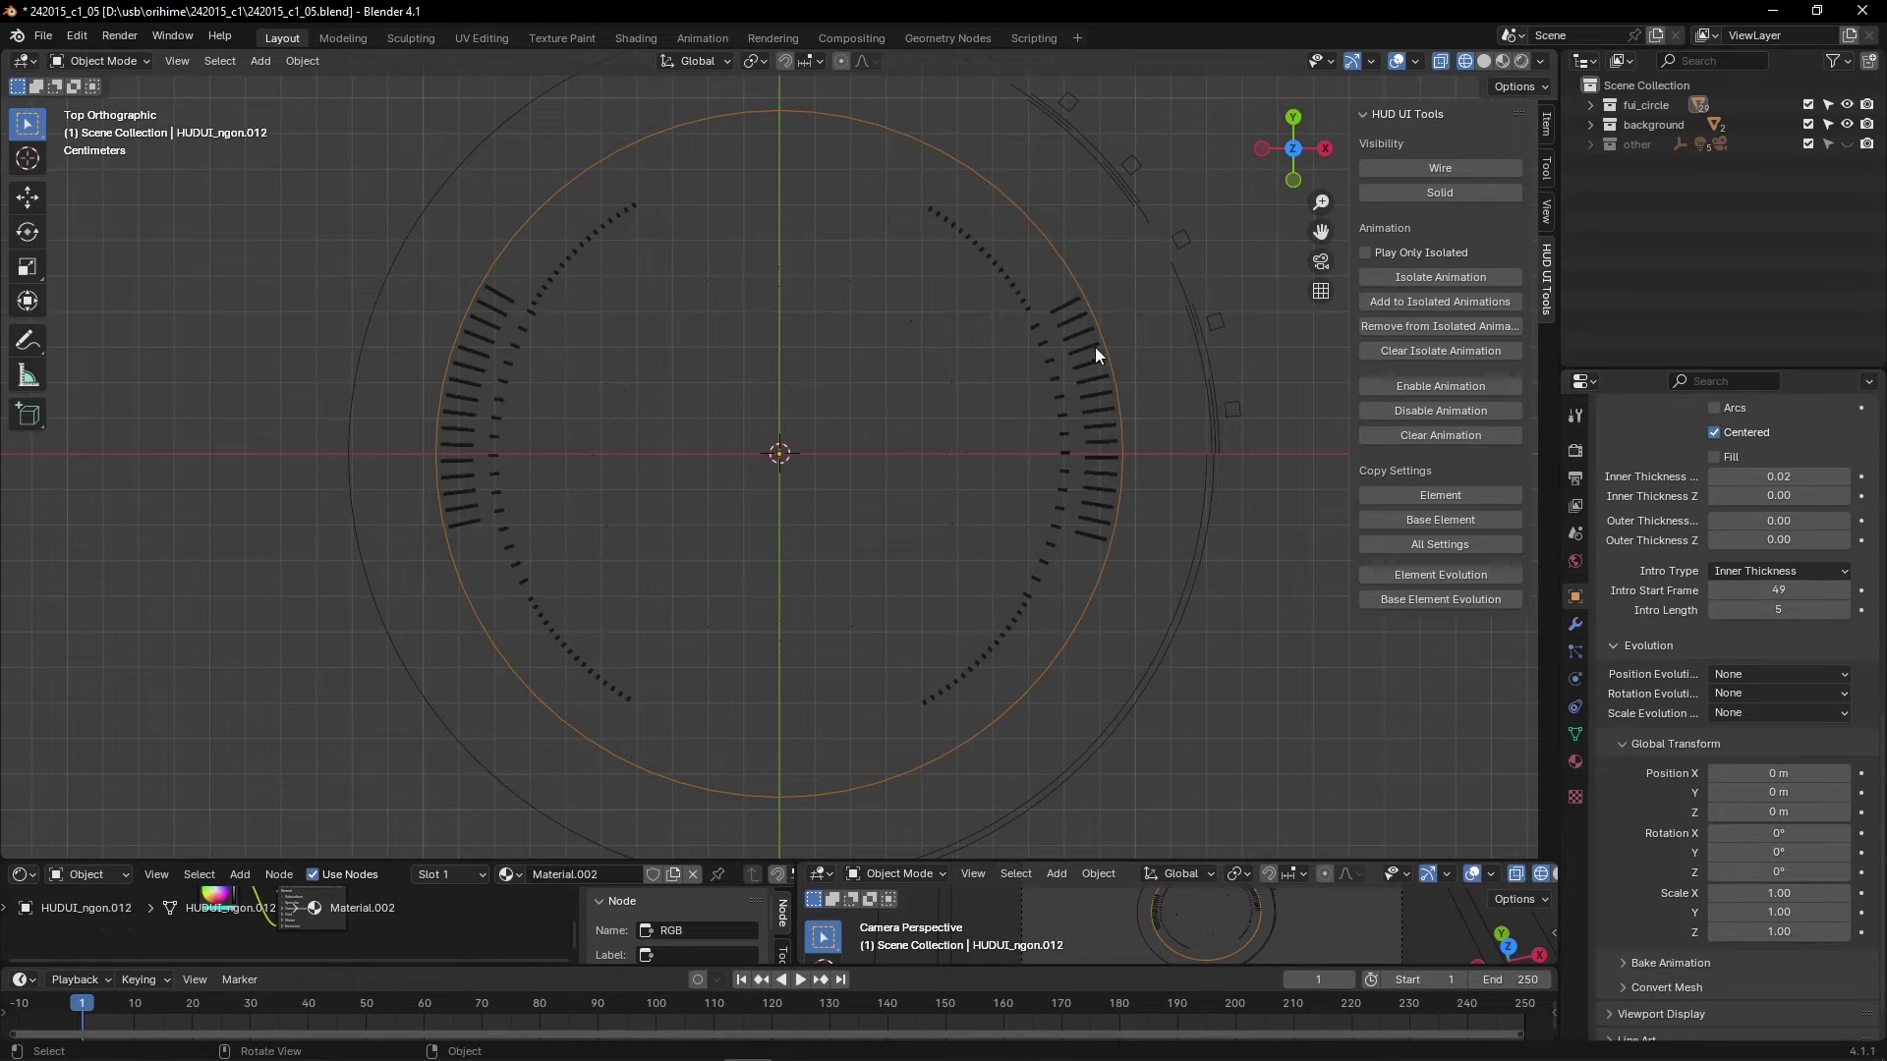
left_click(1095, 346)
left_click(1749, 640)
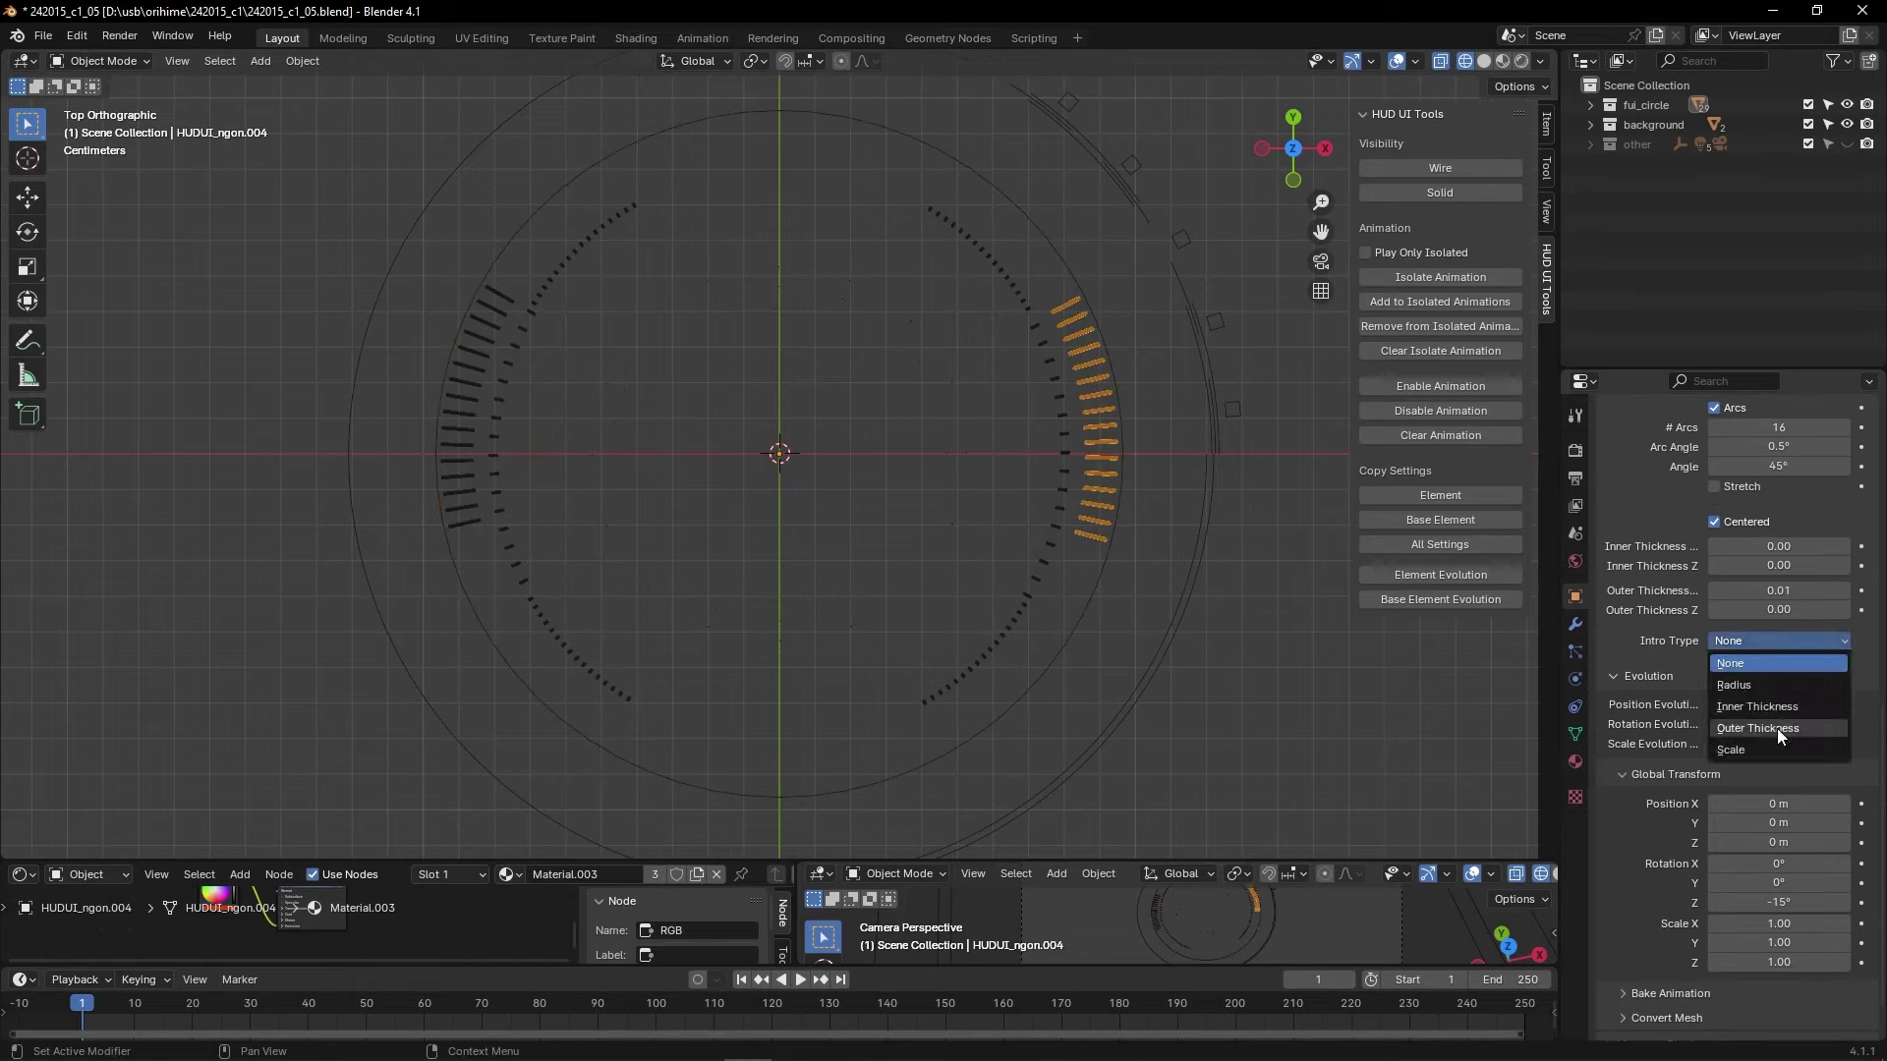
left_click(1777, 728)
left_click(1802, 677)
Give the left-side long tick marks an Outer Thickness intro starting at frame 55 with length 5.
left_click(458, 421)
left_click(1749, 641)
left_click(1777, 728)
left_click(1783, 680)
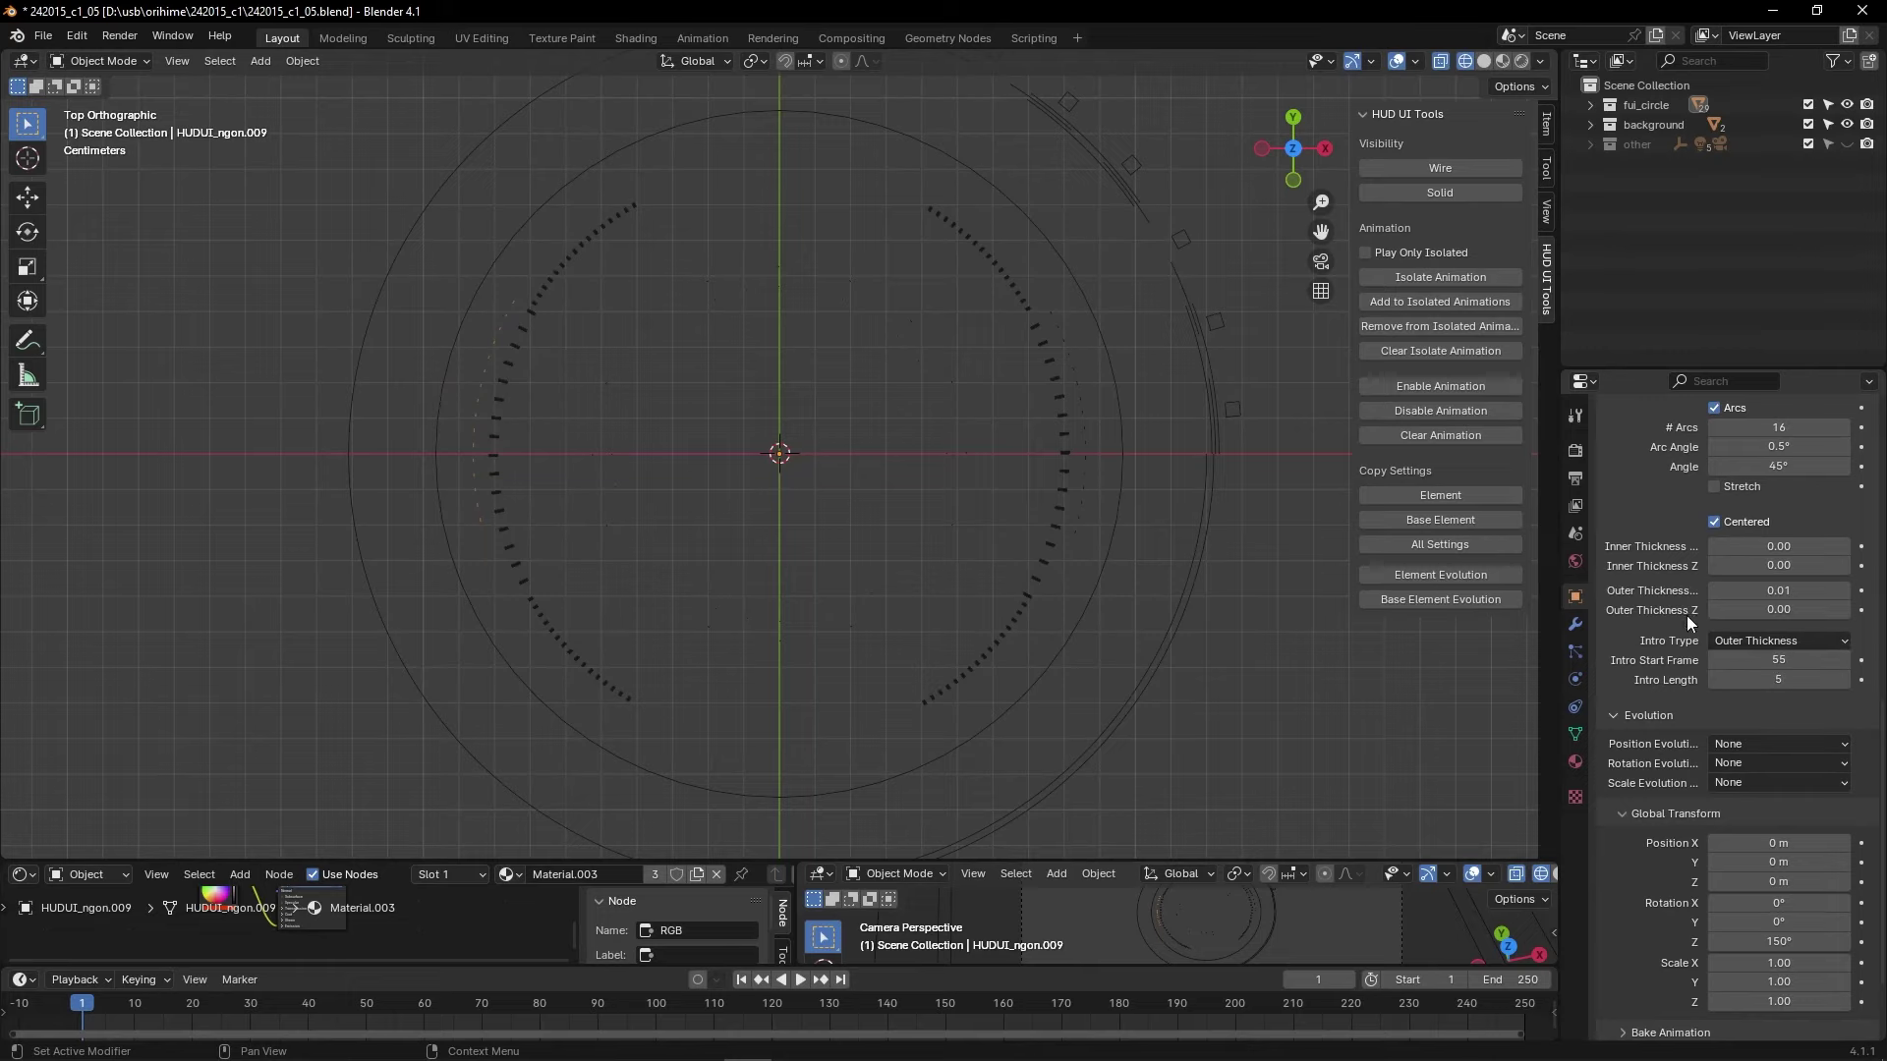
Enable animation for all six arcs of short tick marks inside the long ones.
scroll(1686, 615, "up", 6)
left_click_drag(1092, 497, 498, 379)
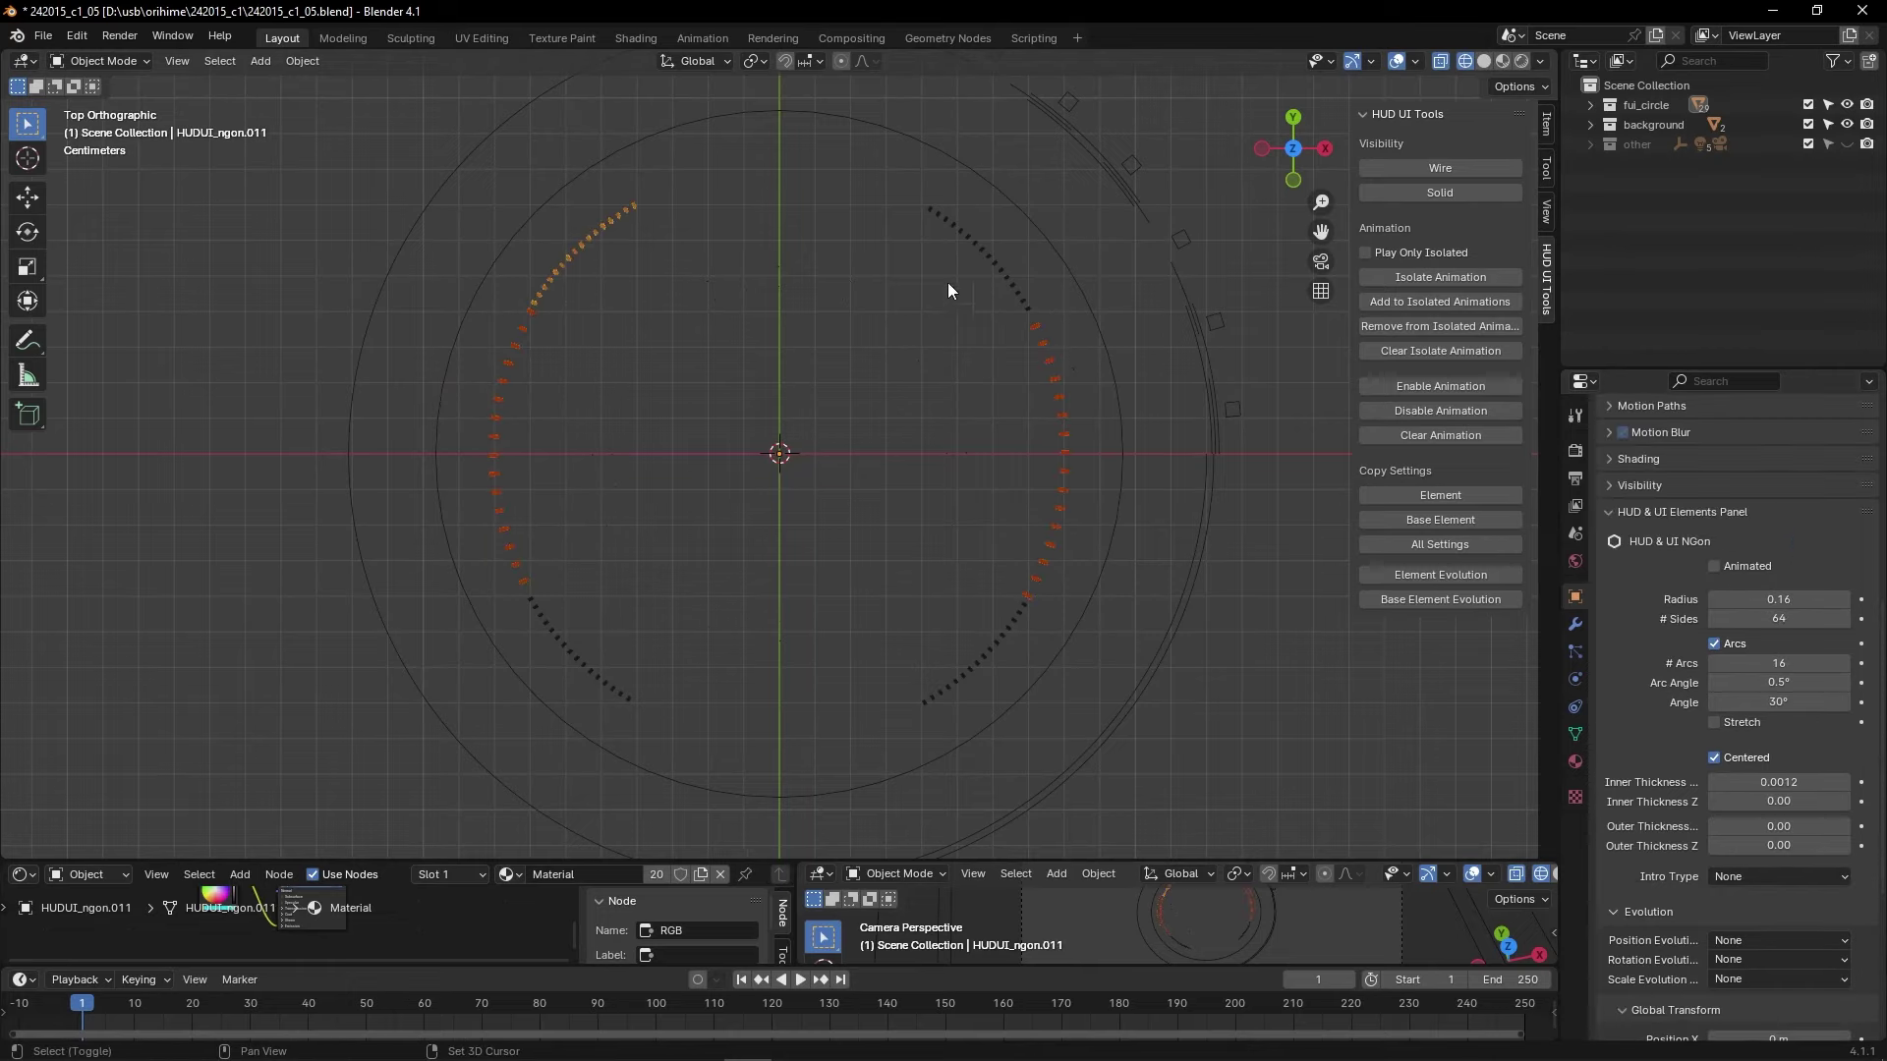
left_click(1433, 386)
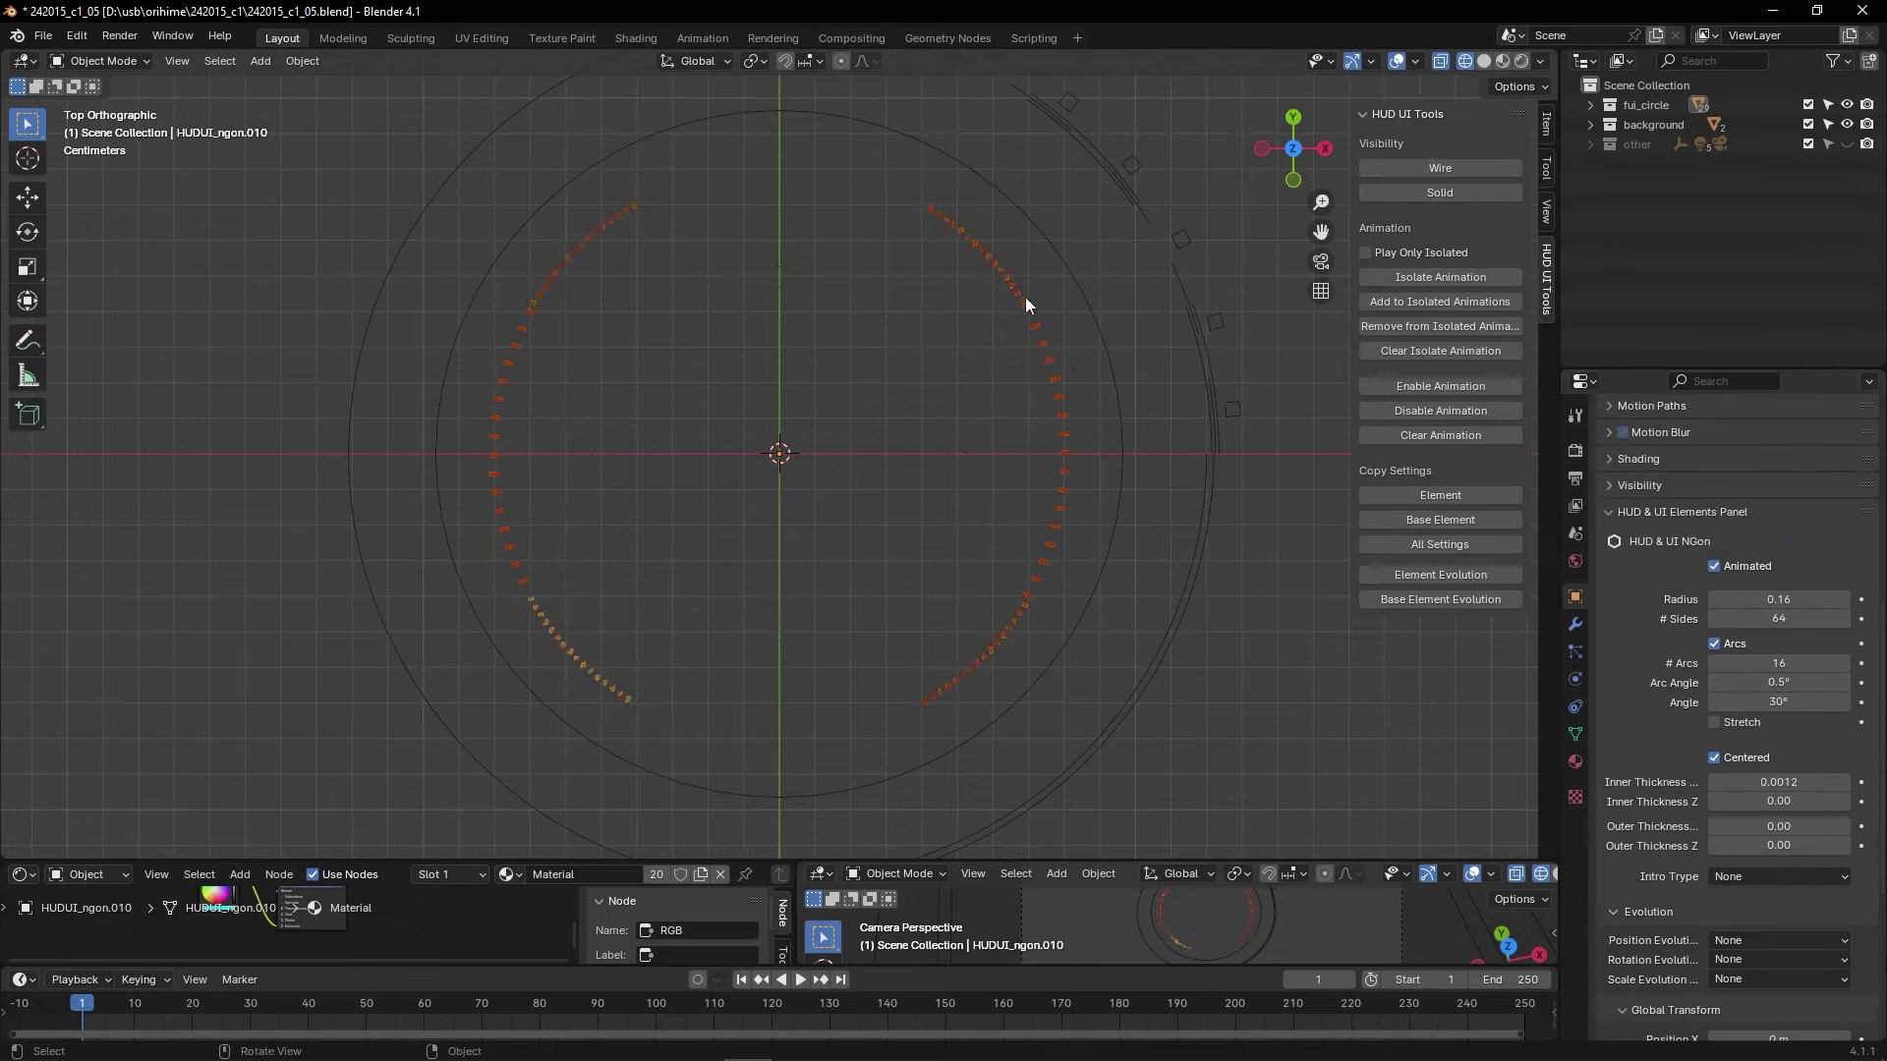
Give the right-middle arc of short tick marks an Inner Thickness intro starting at frame 60 with length 5.
left_click(1074, 513)
scroll(1805, 652, "down", 2)
left_click(1774, 798)
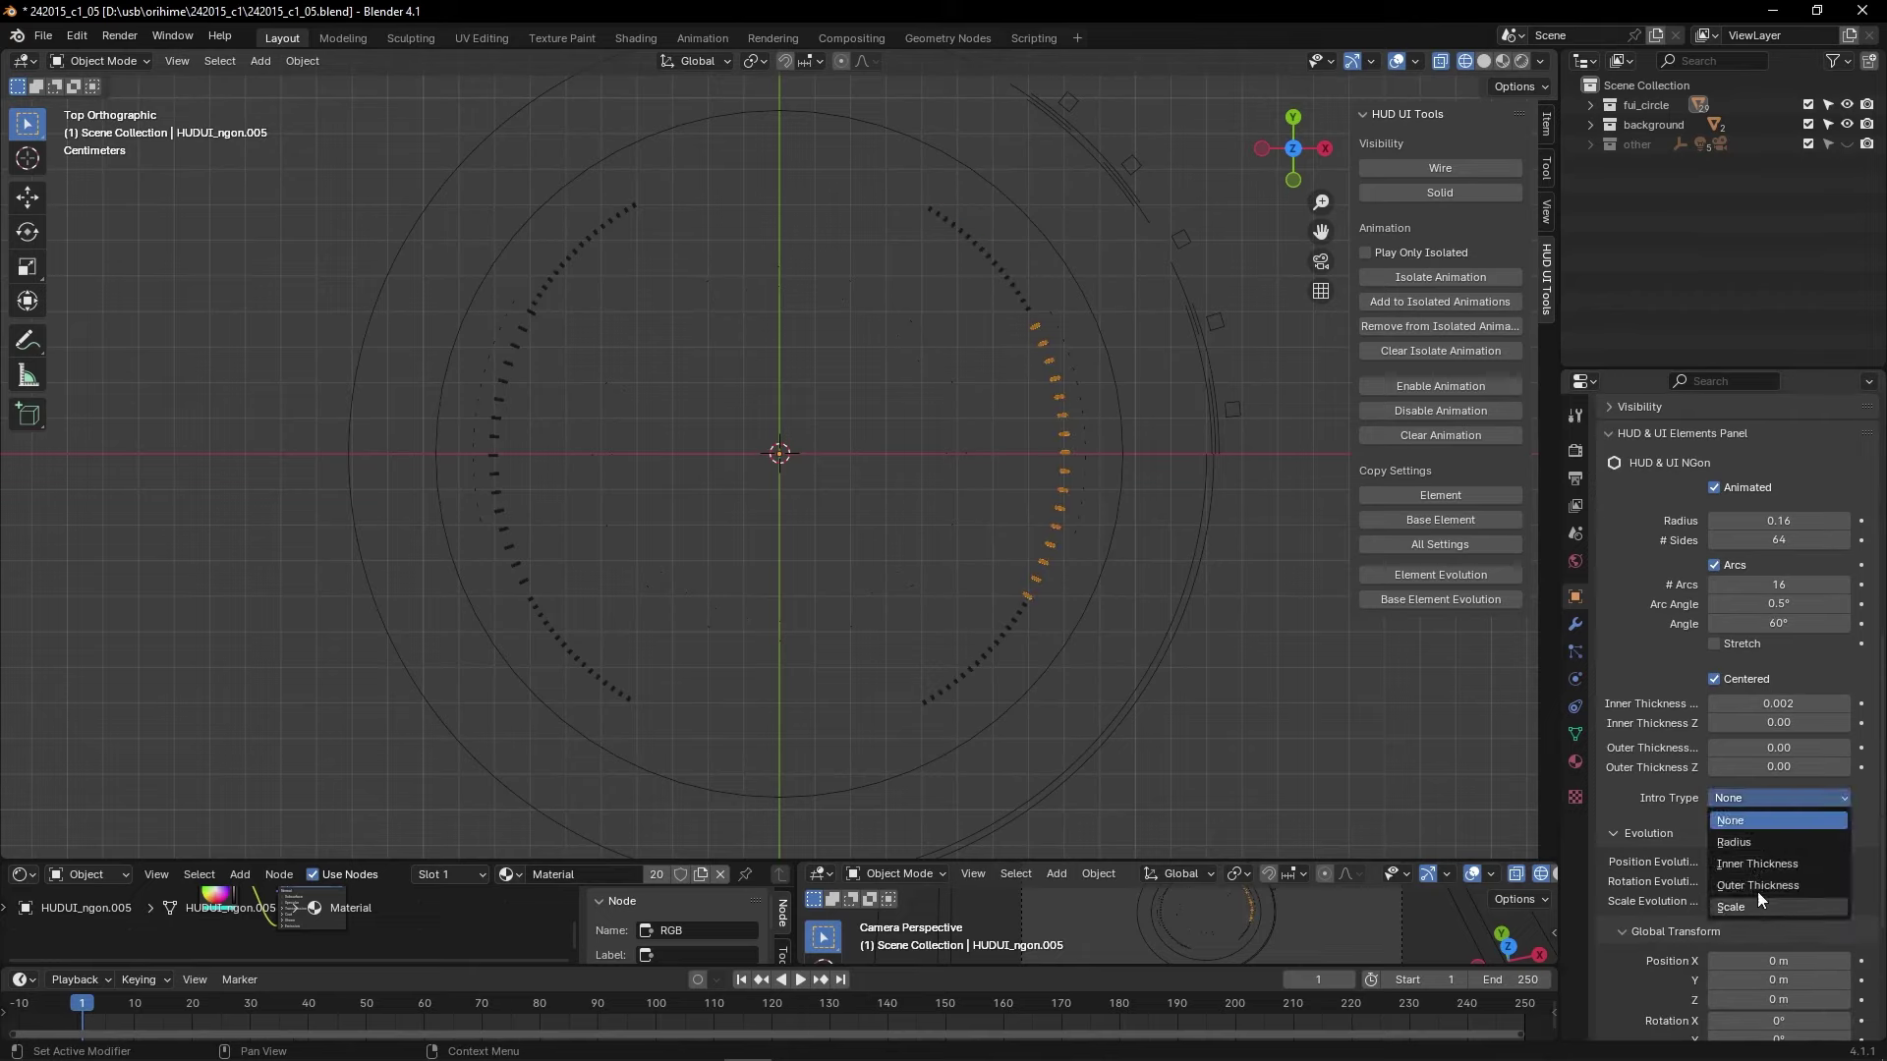
left_click(1757, 863)
scroll(1730, 718, "down", 2)
left_click(1794, 739)
type("60")
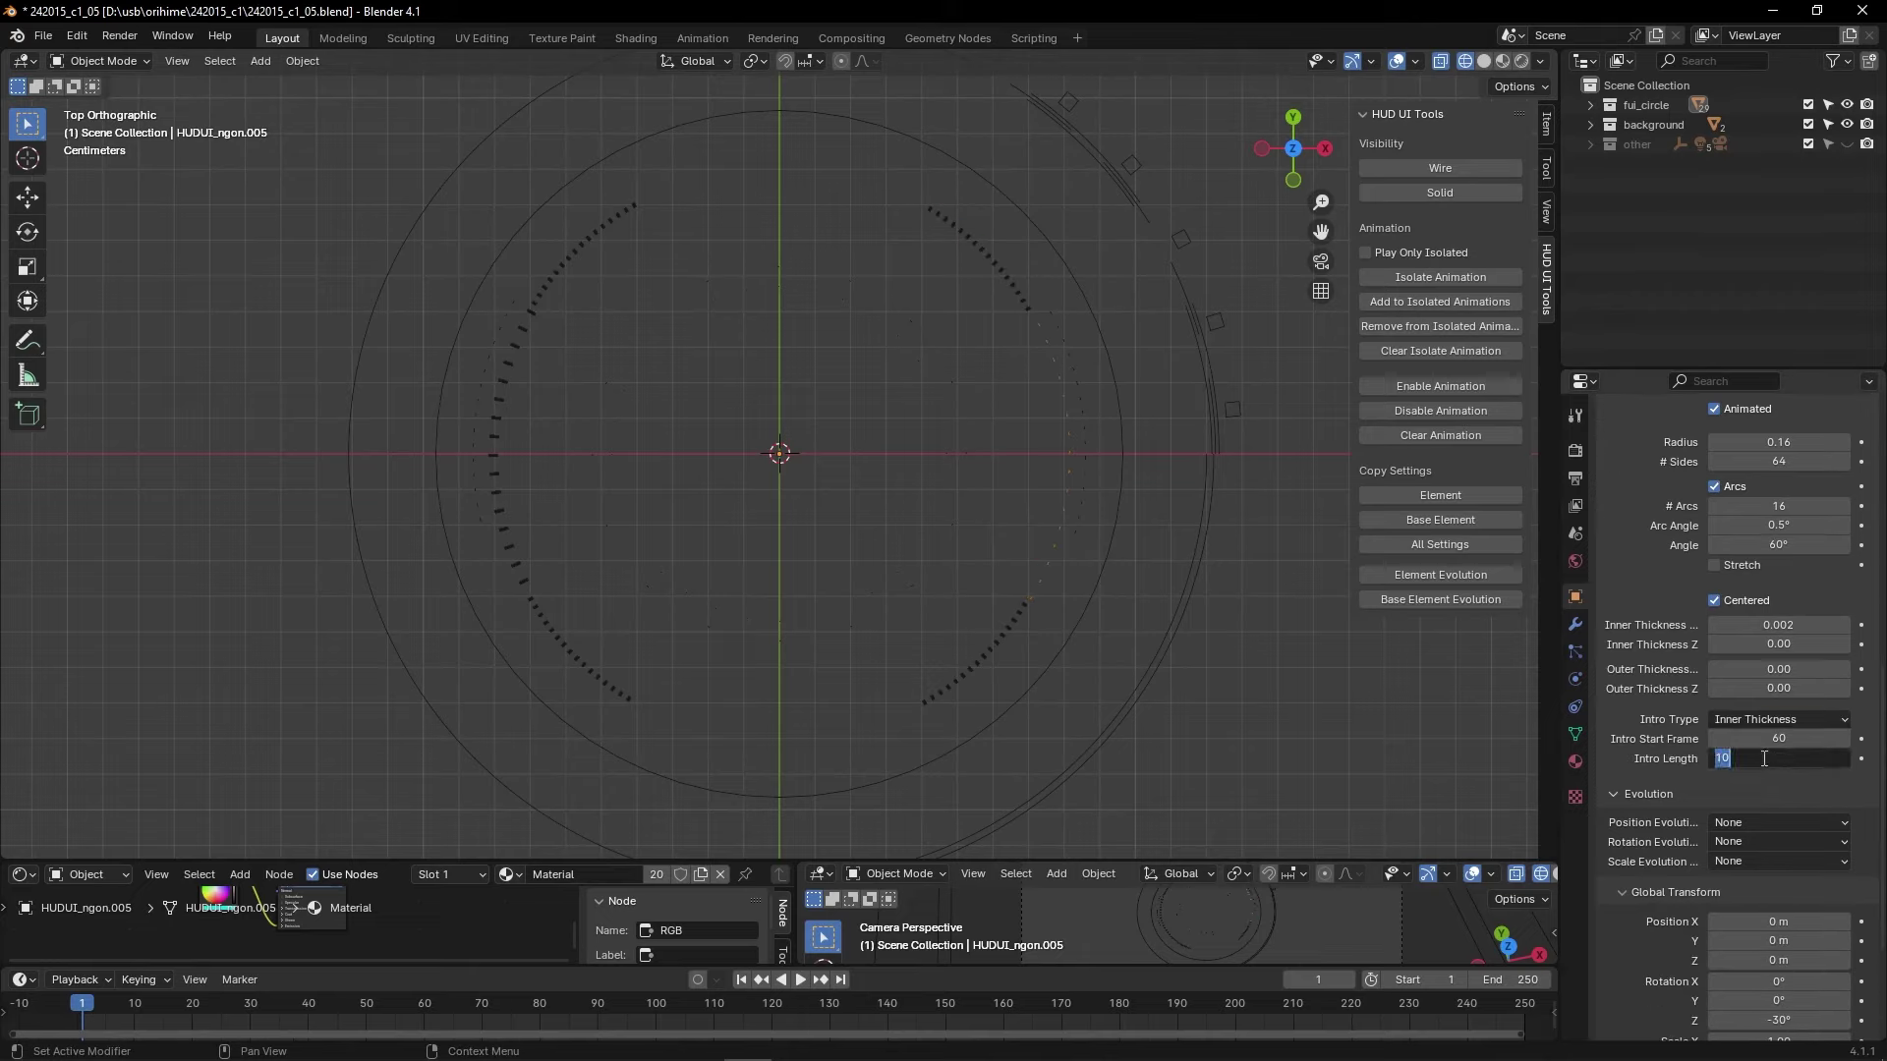
key("Return")
Give the upper-right arc of short tick marks an Inner Thickness intro starting at frame 65.
left_click(991, 269)
left_click(1774, 719)
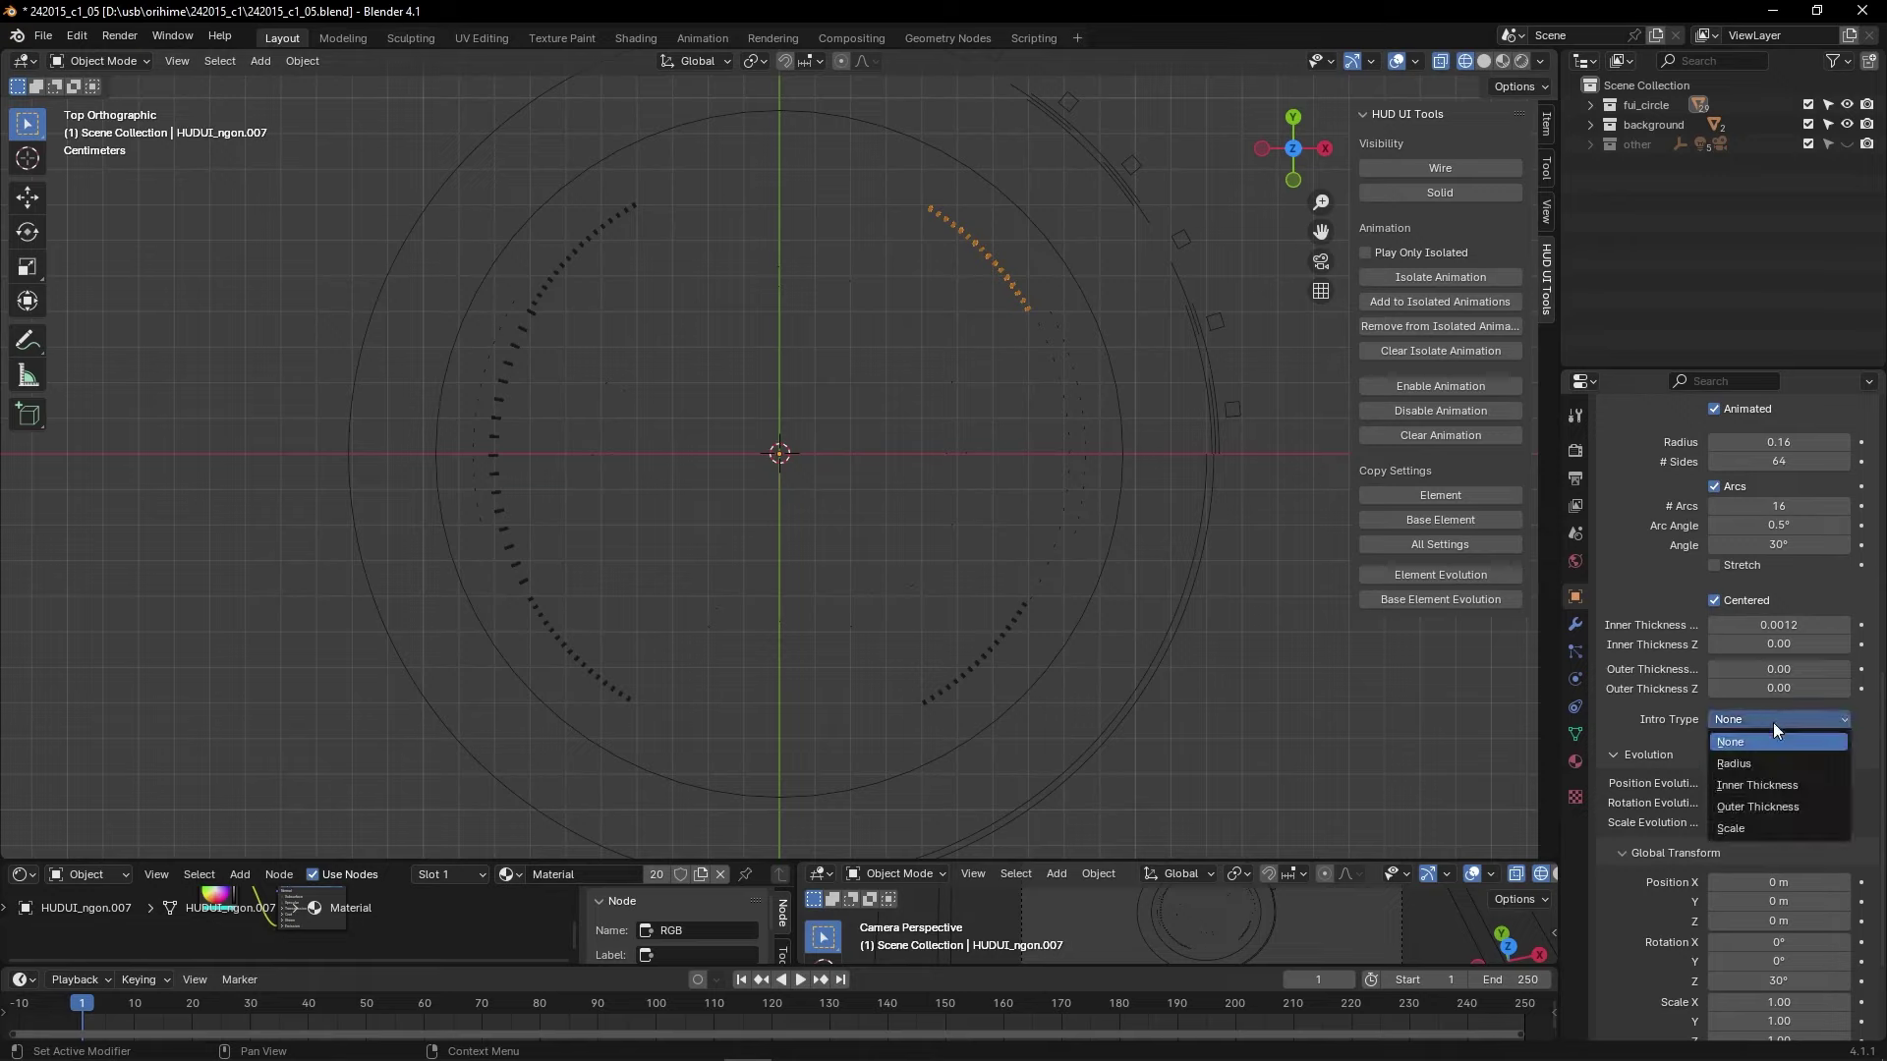
left_click(1777, 781)
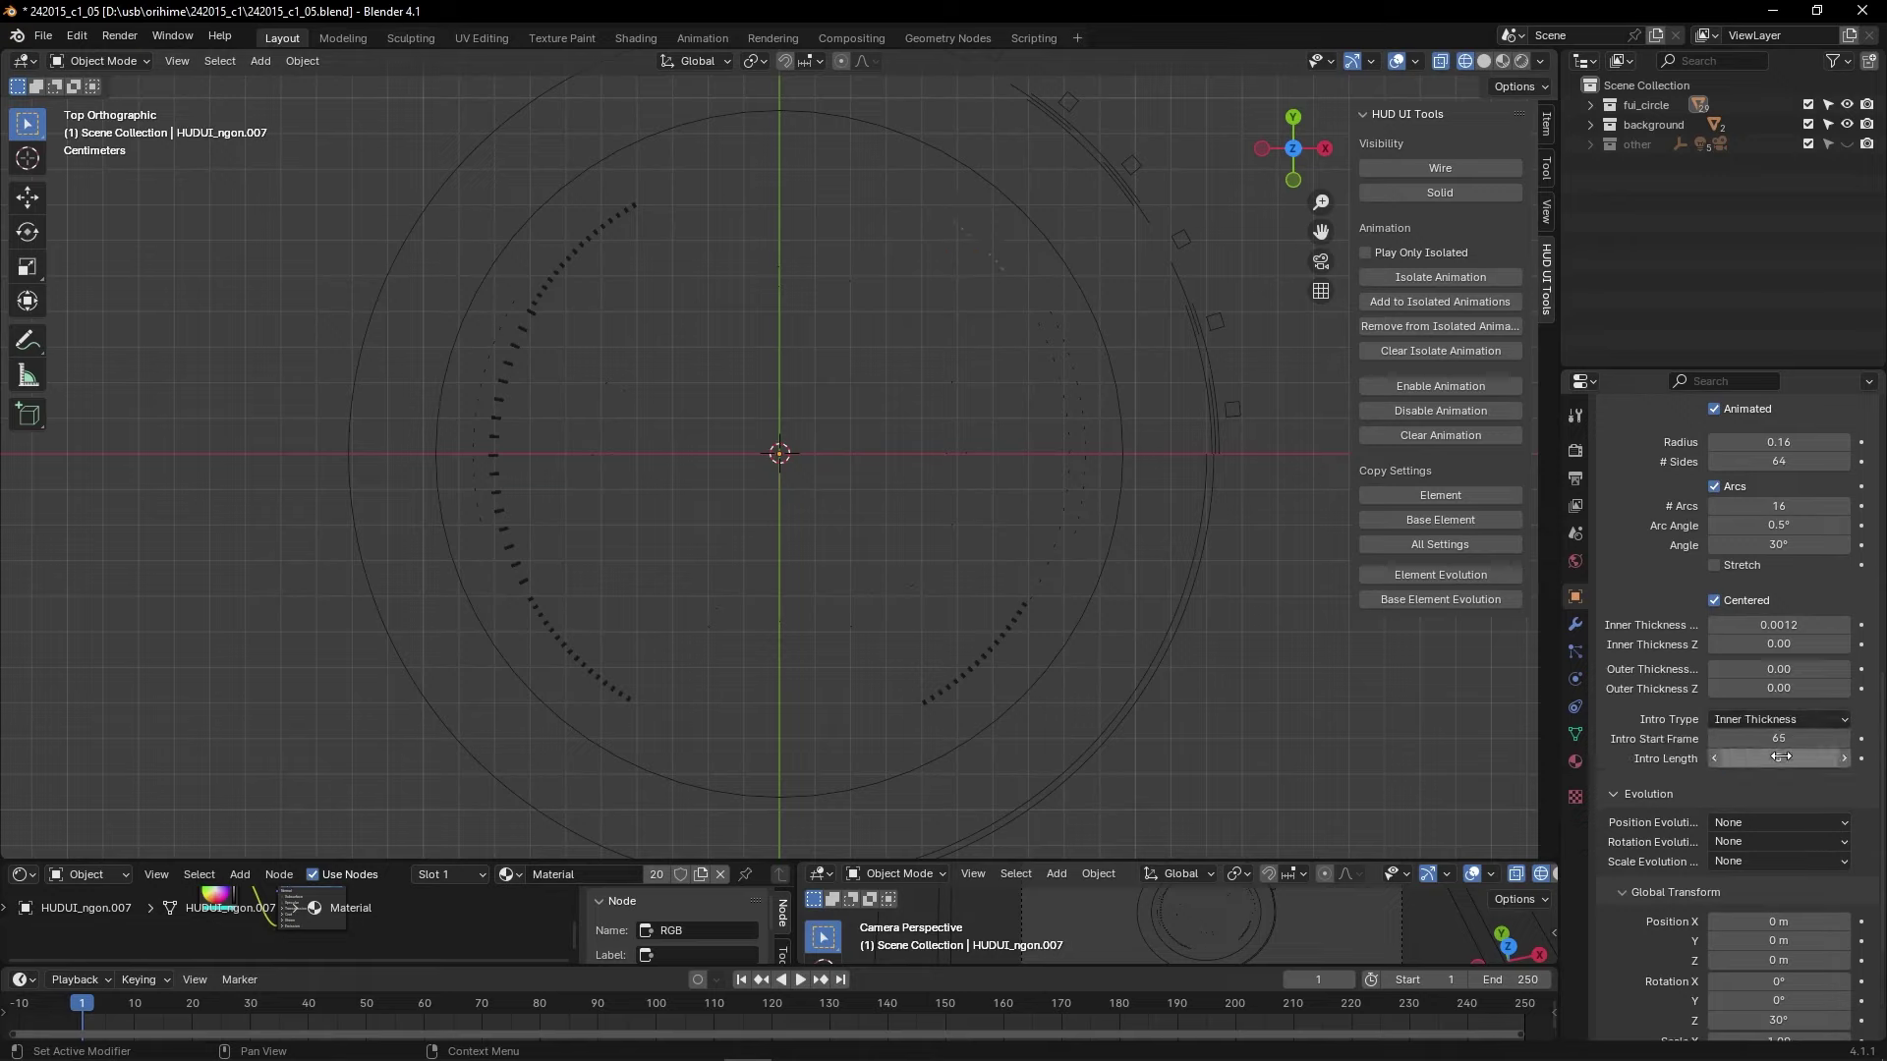
Give the lower-right arc of short tick marks an Inner Thickness intro starting at frame 65.
left_click(976, 655)
left_click(1779, 719)
left_click(1772, 784)
left_click(1789, 739)
type("65")
left_click(1742, 757)
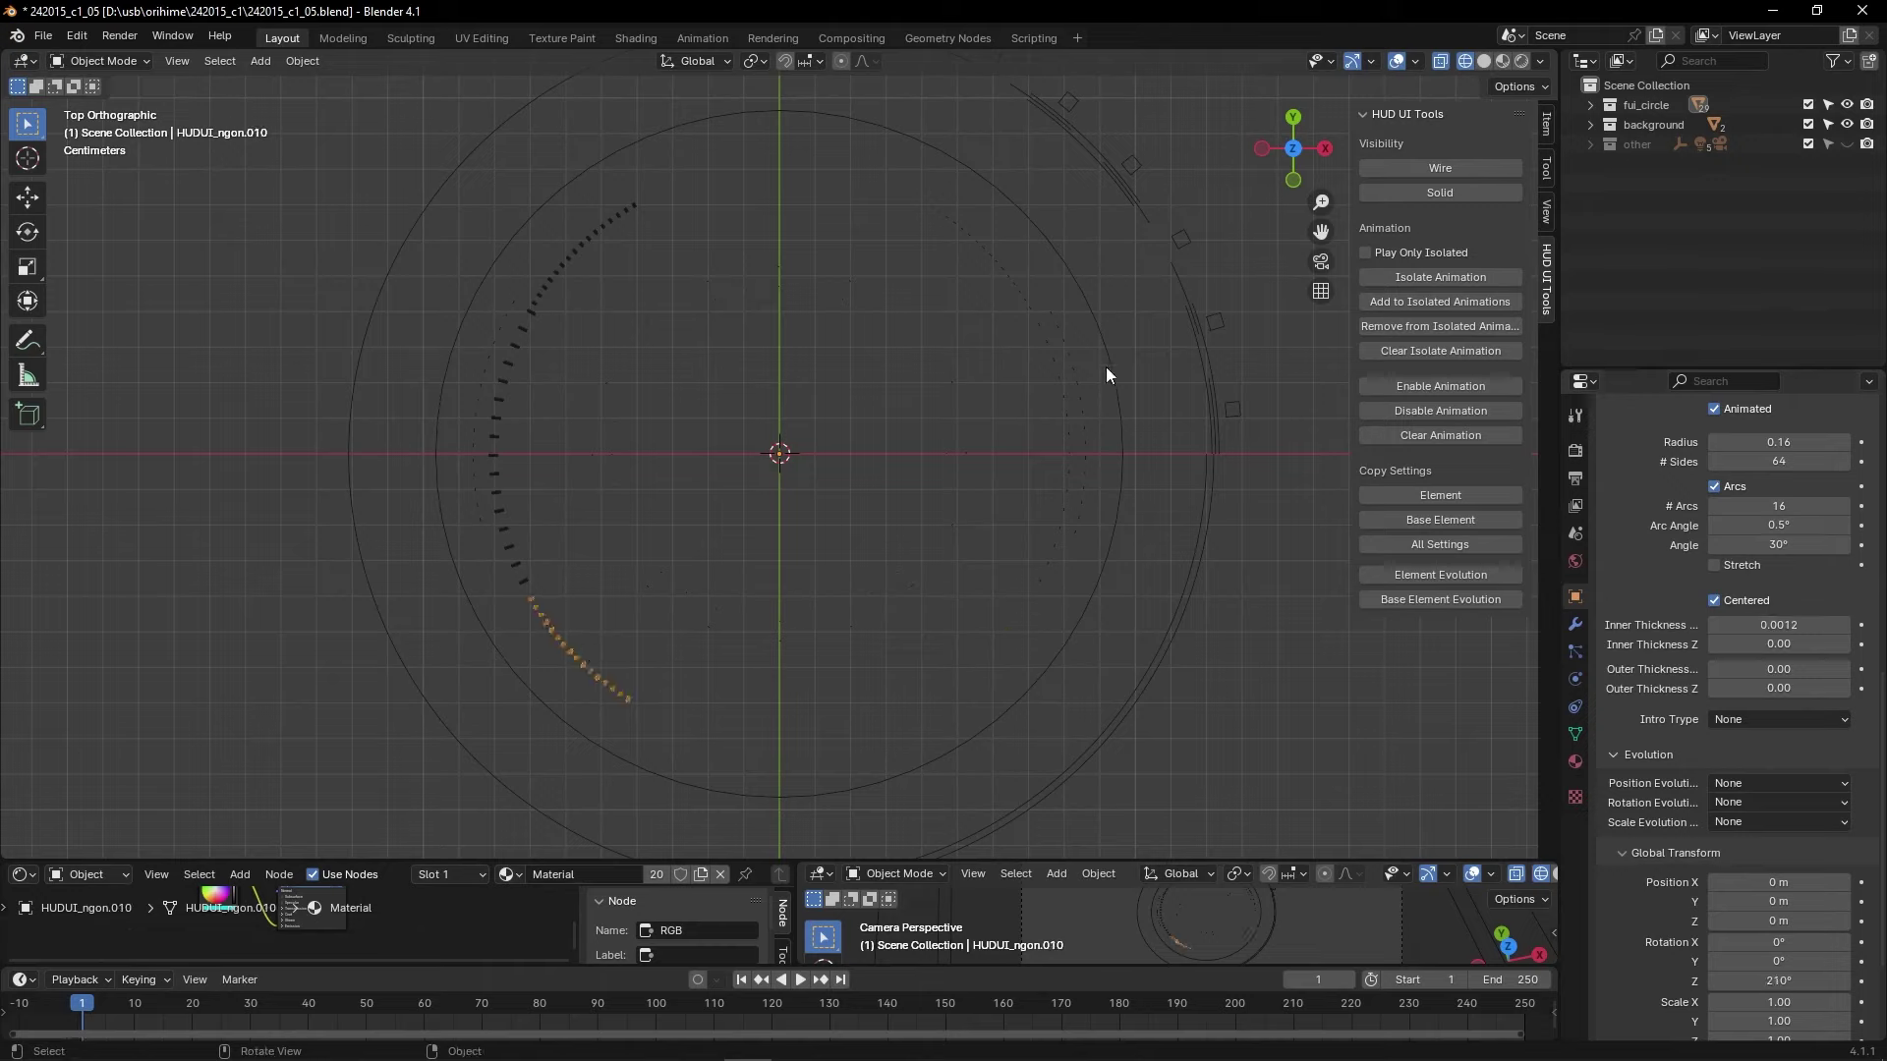
Give the lower-left arc of short tick marks an Inner Thickness intro starting at frame 65 with length 5.
left_click(1030, 597)
left_click(594, 667)
left_click(1789, 719)
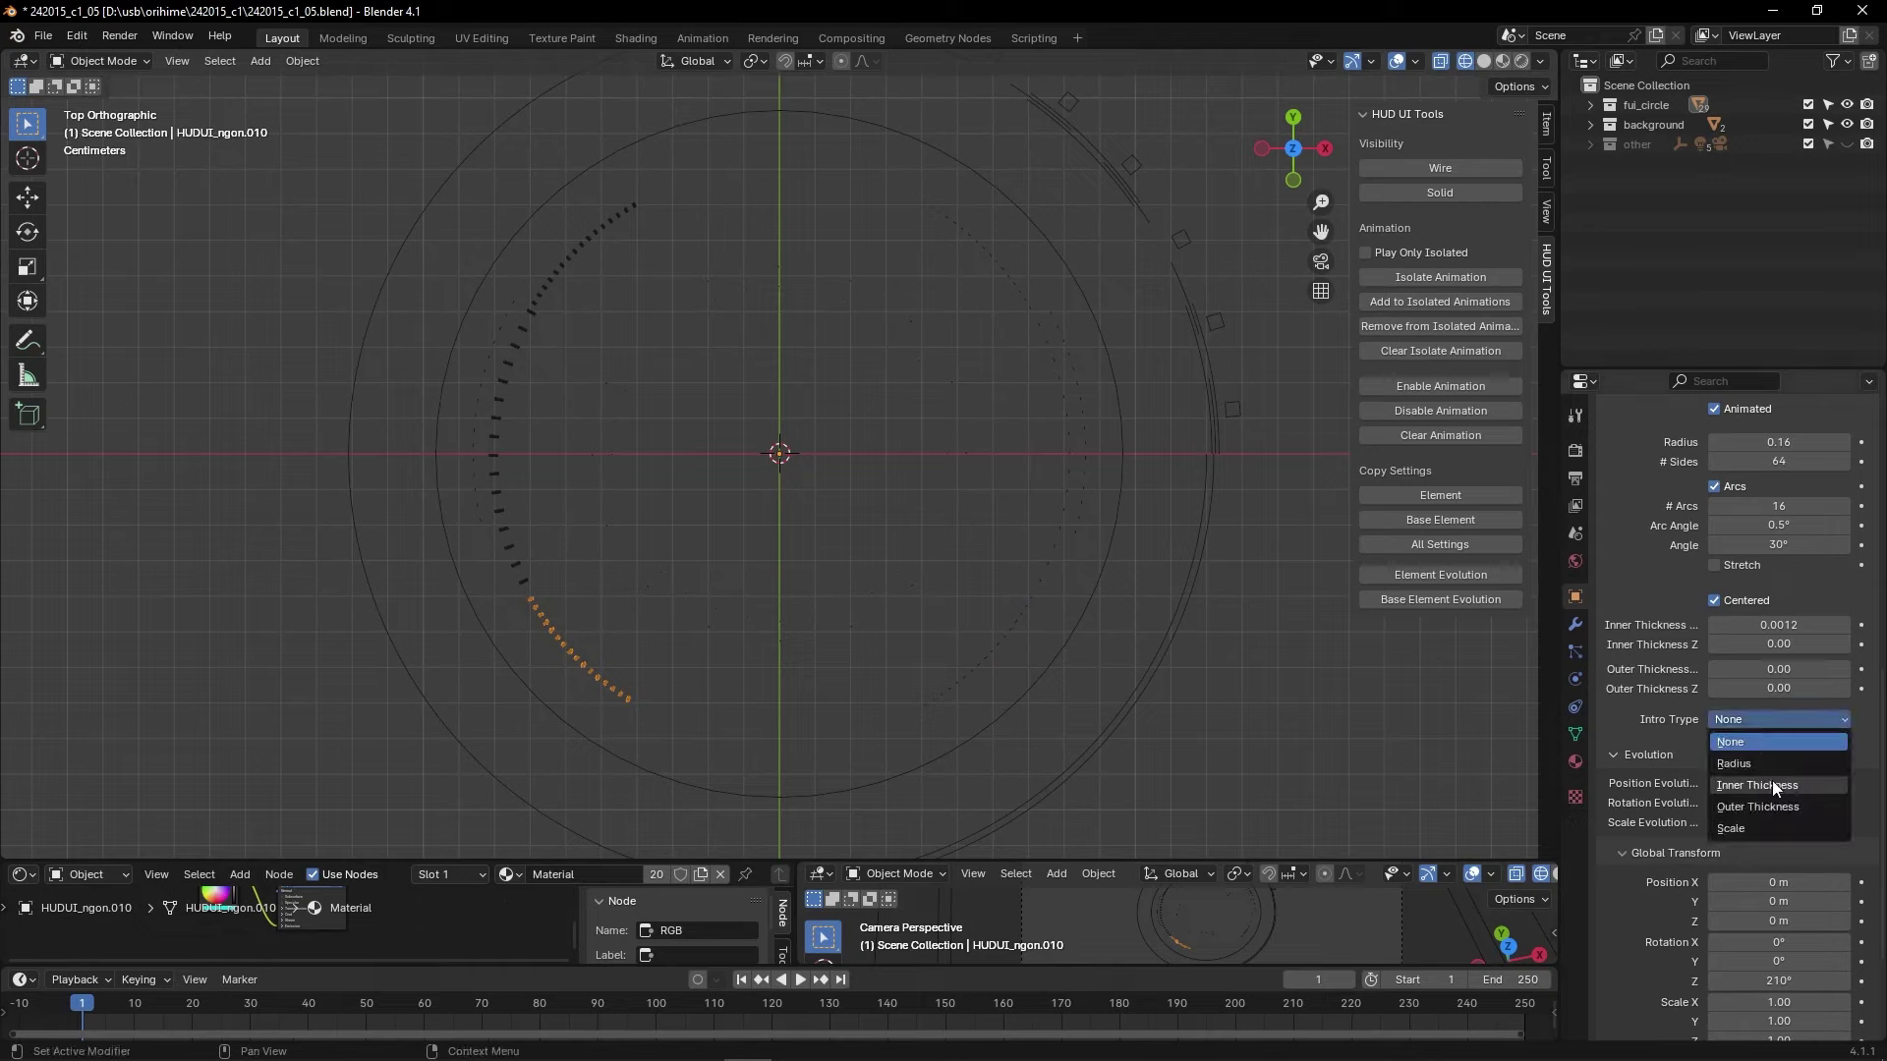
left_click(1772, 782)
left_click(1790, 720)
left_click(1790, 721)
left_click(1792, 737)
type("65")
key("Return")
left_click(1780, 758)
type("5")
key("Return")
Give the upper-left arc of short tick marks an Inner Thickness intro starting at frame 65 with length 5.
left_click(581, 241)
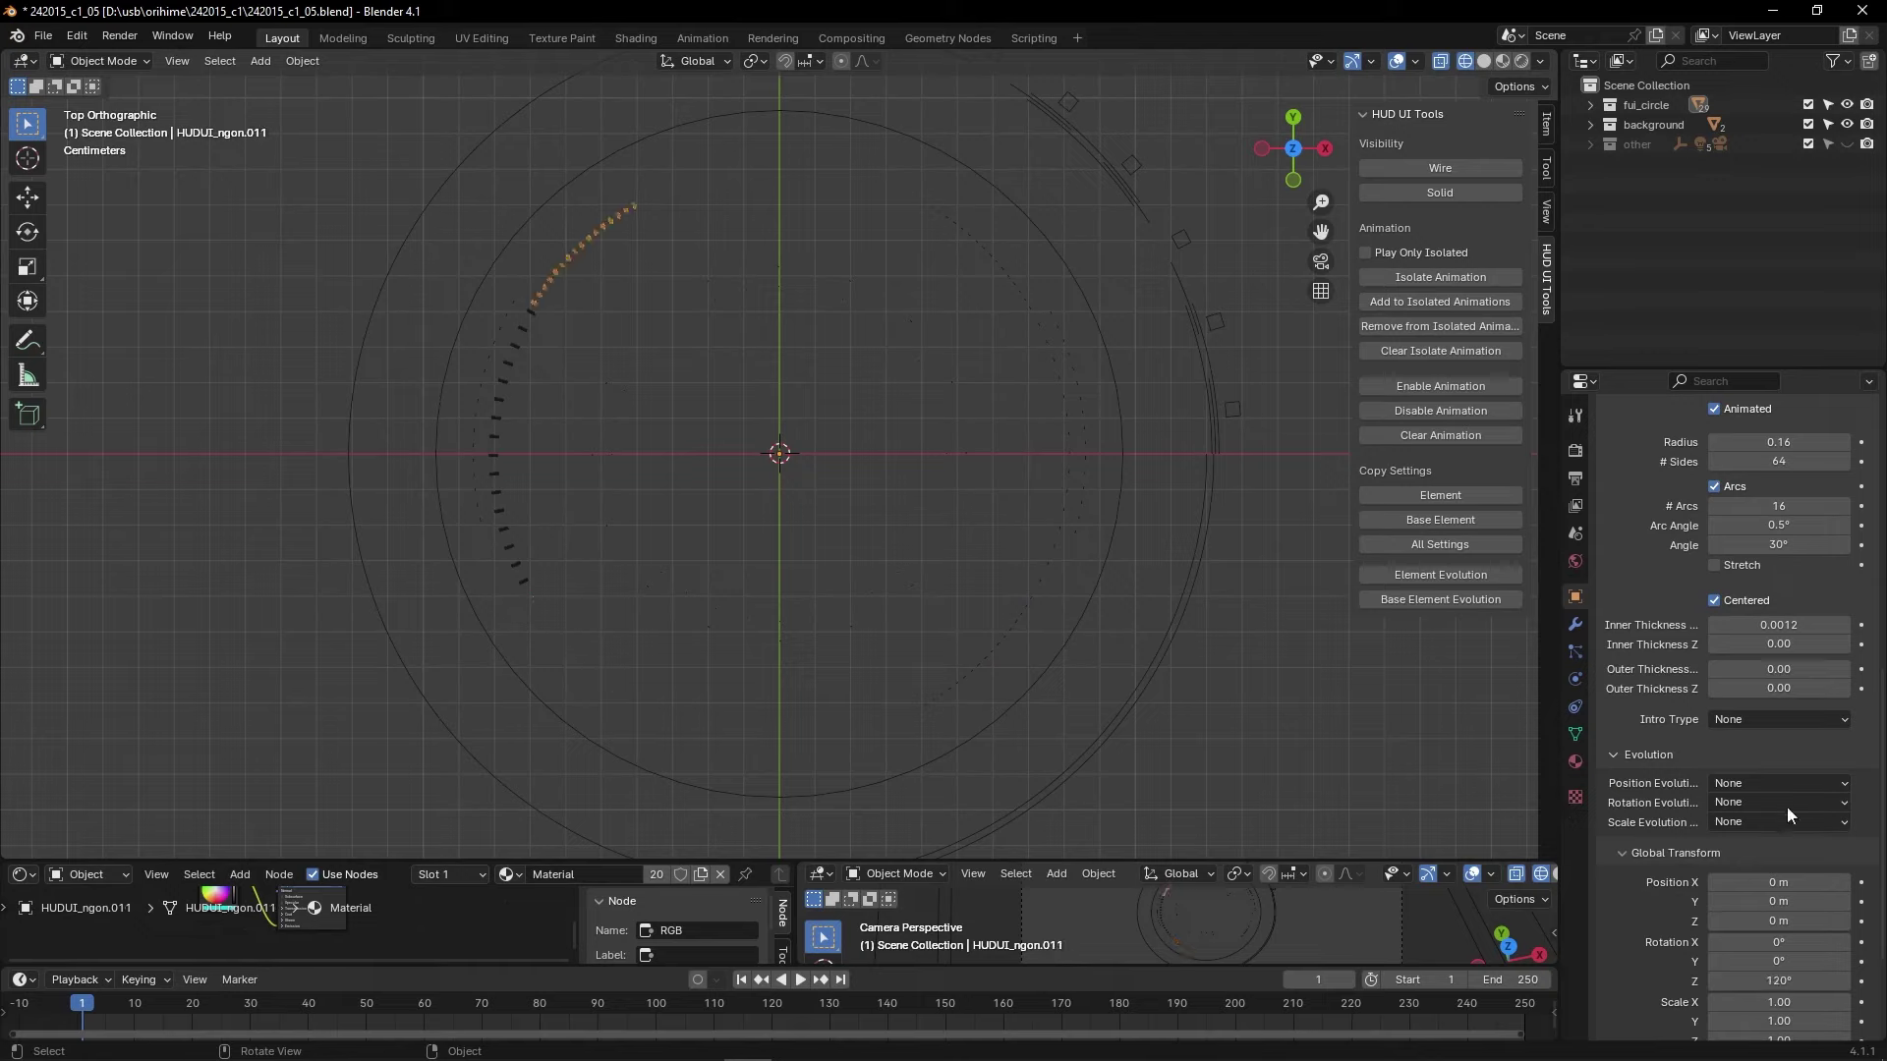
left_click(1785, 721)
left_click(1766, 786)
left_click(1784, 740)
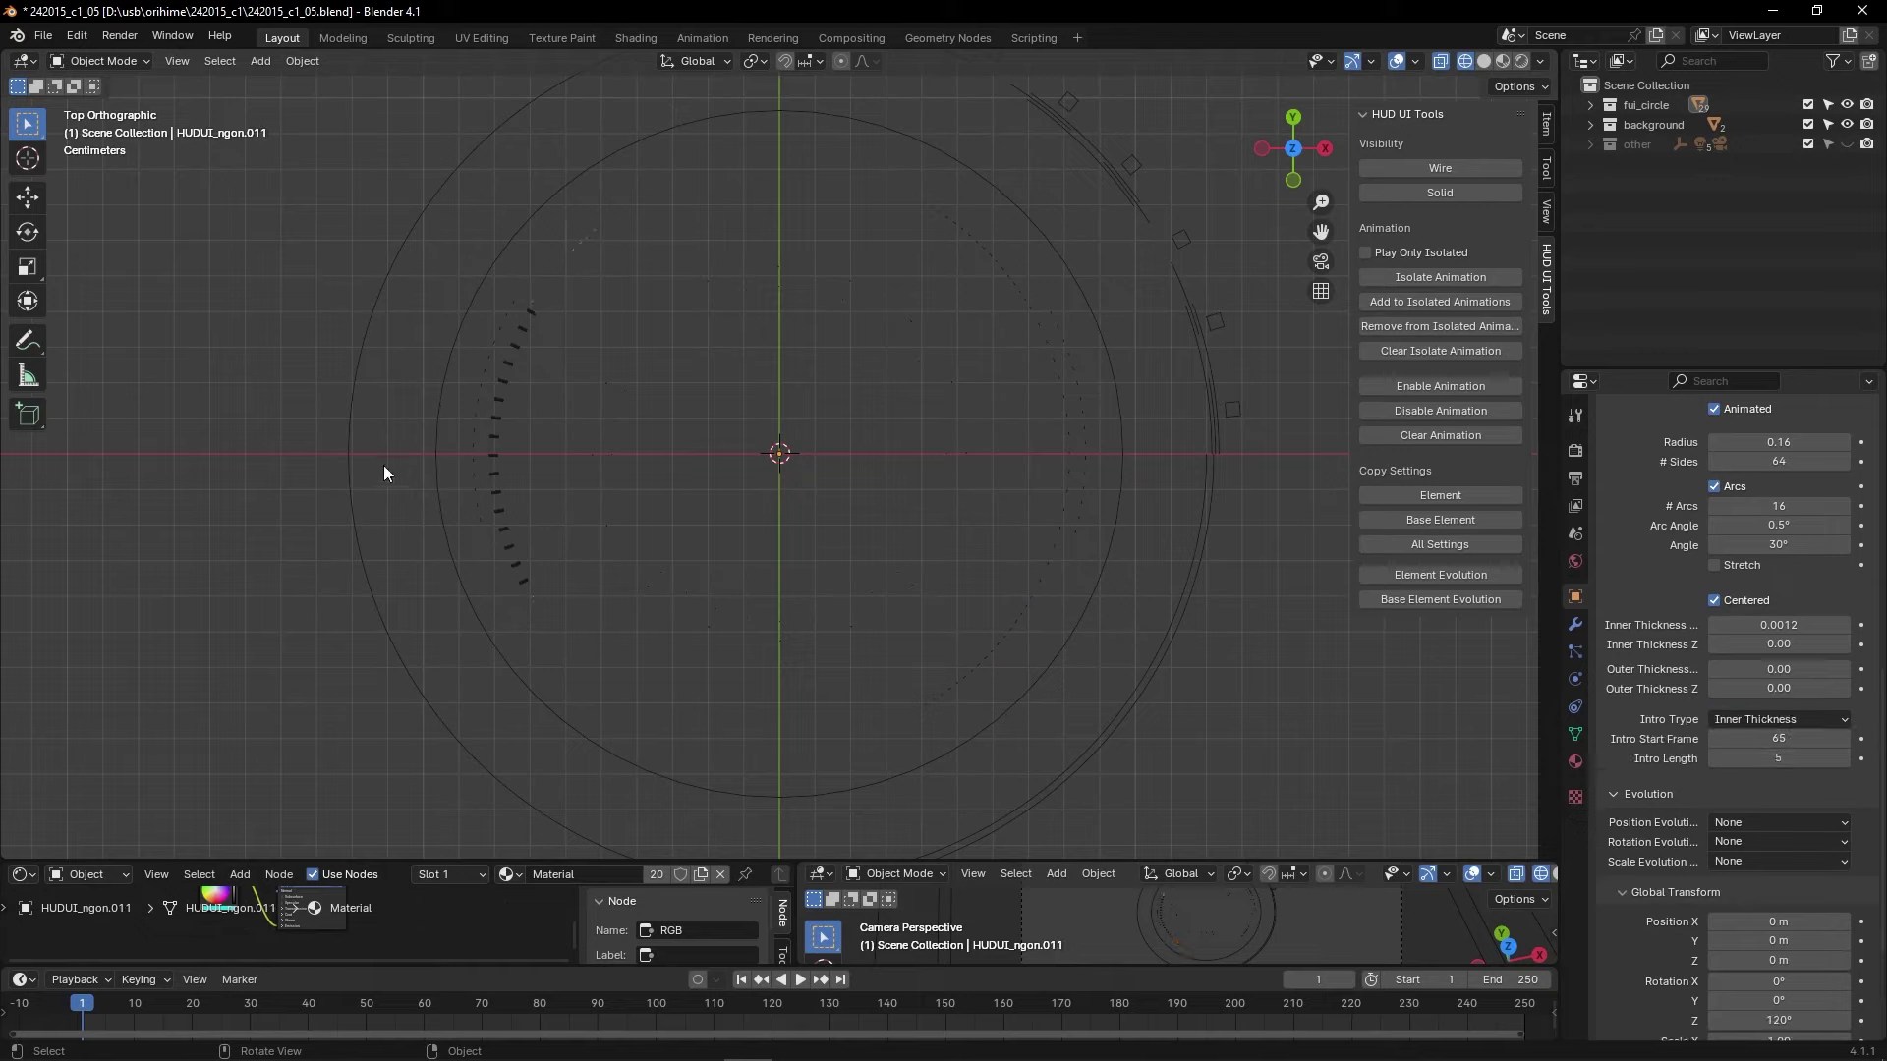
Give the left-middle arc of short tick marks an Inner Thickness intro with length 5.
left_click(503, 397)
left_click(1764, 719)
left_click(1779, 721)
left_click(1781, 786)
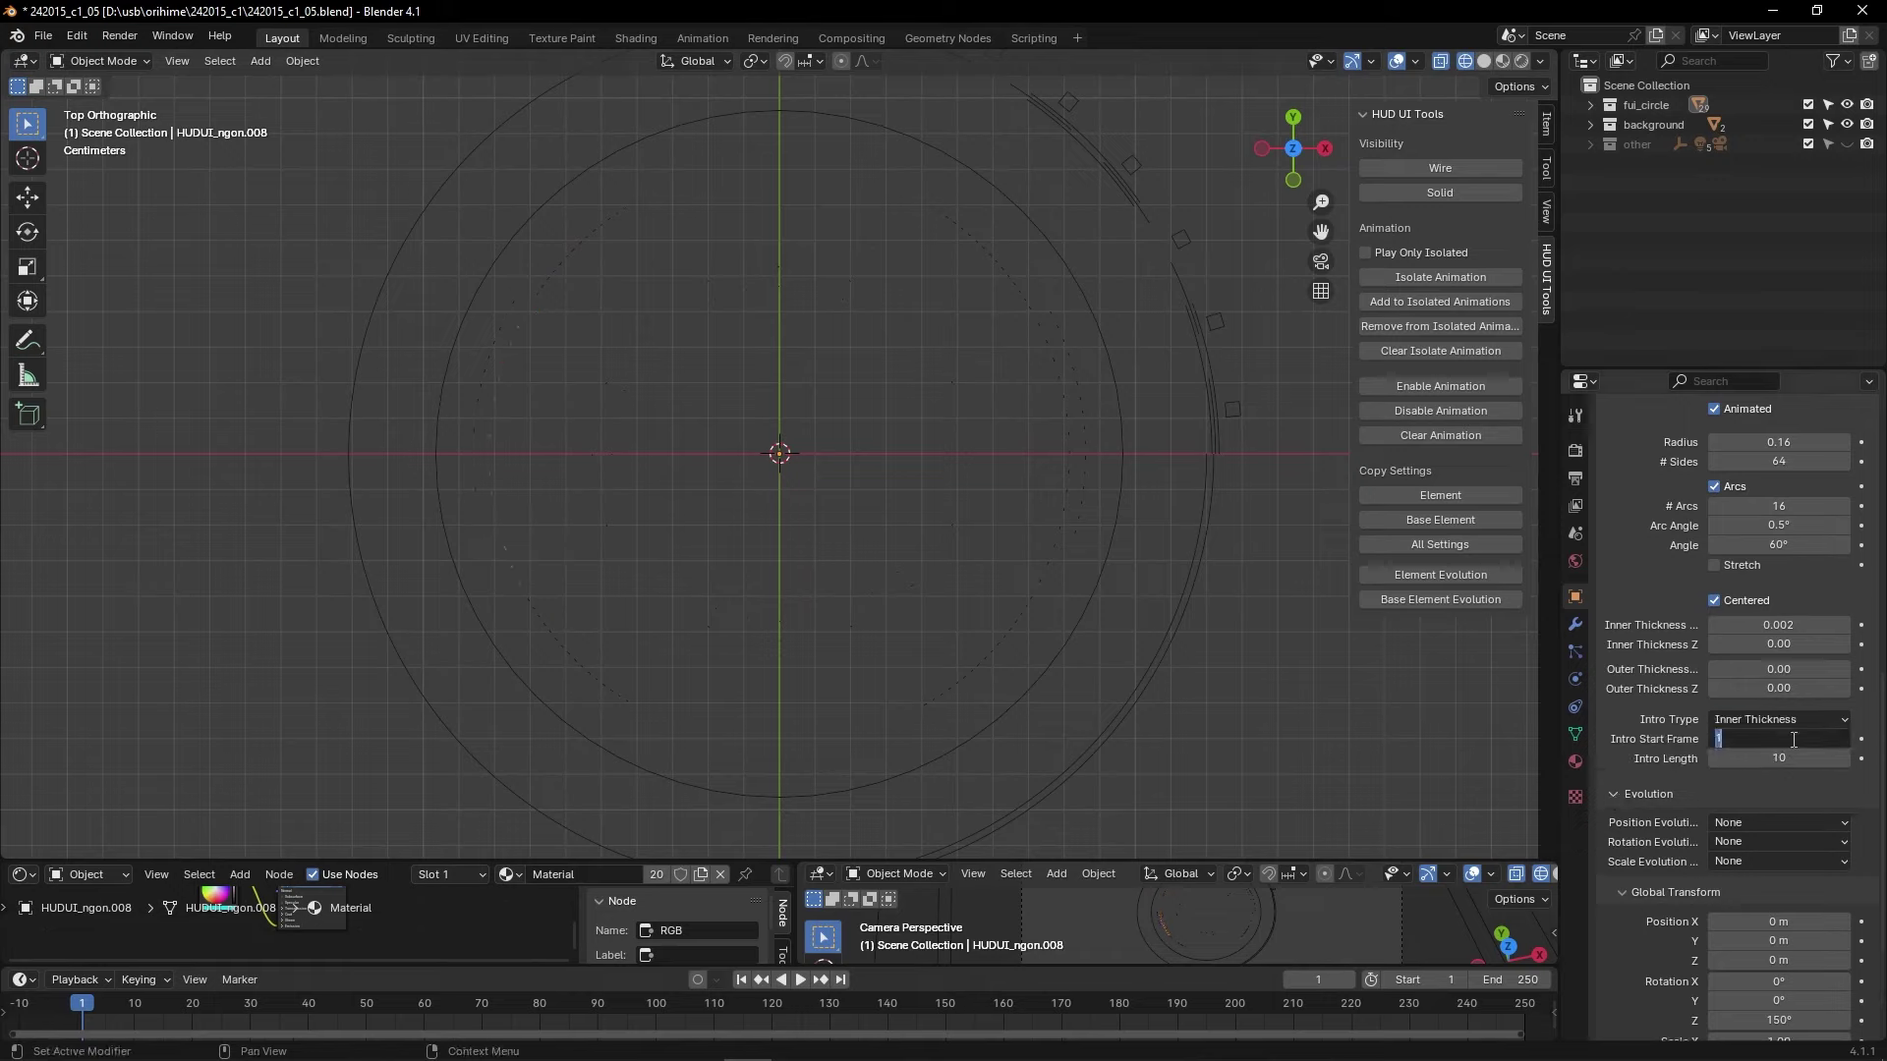
left_click(1779, 757)
type("5")
key("Return")
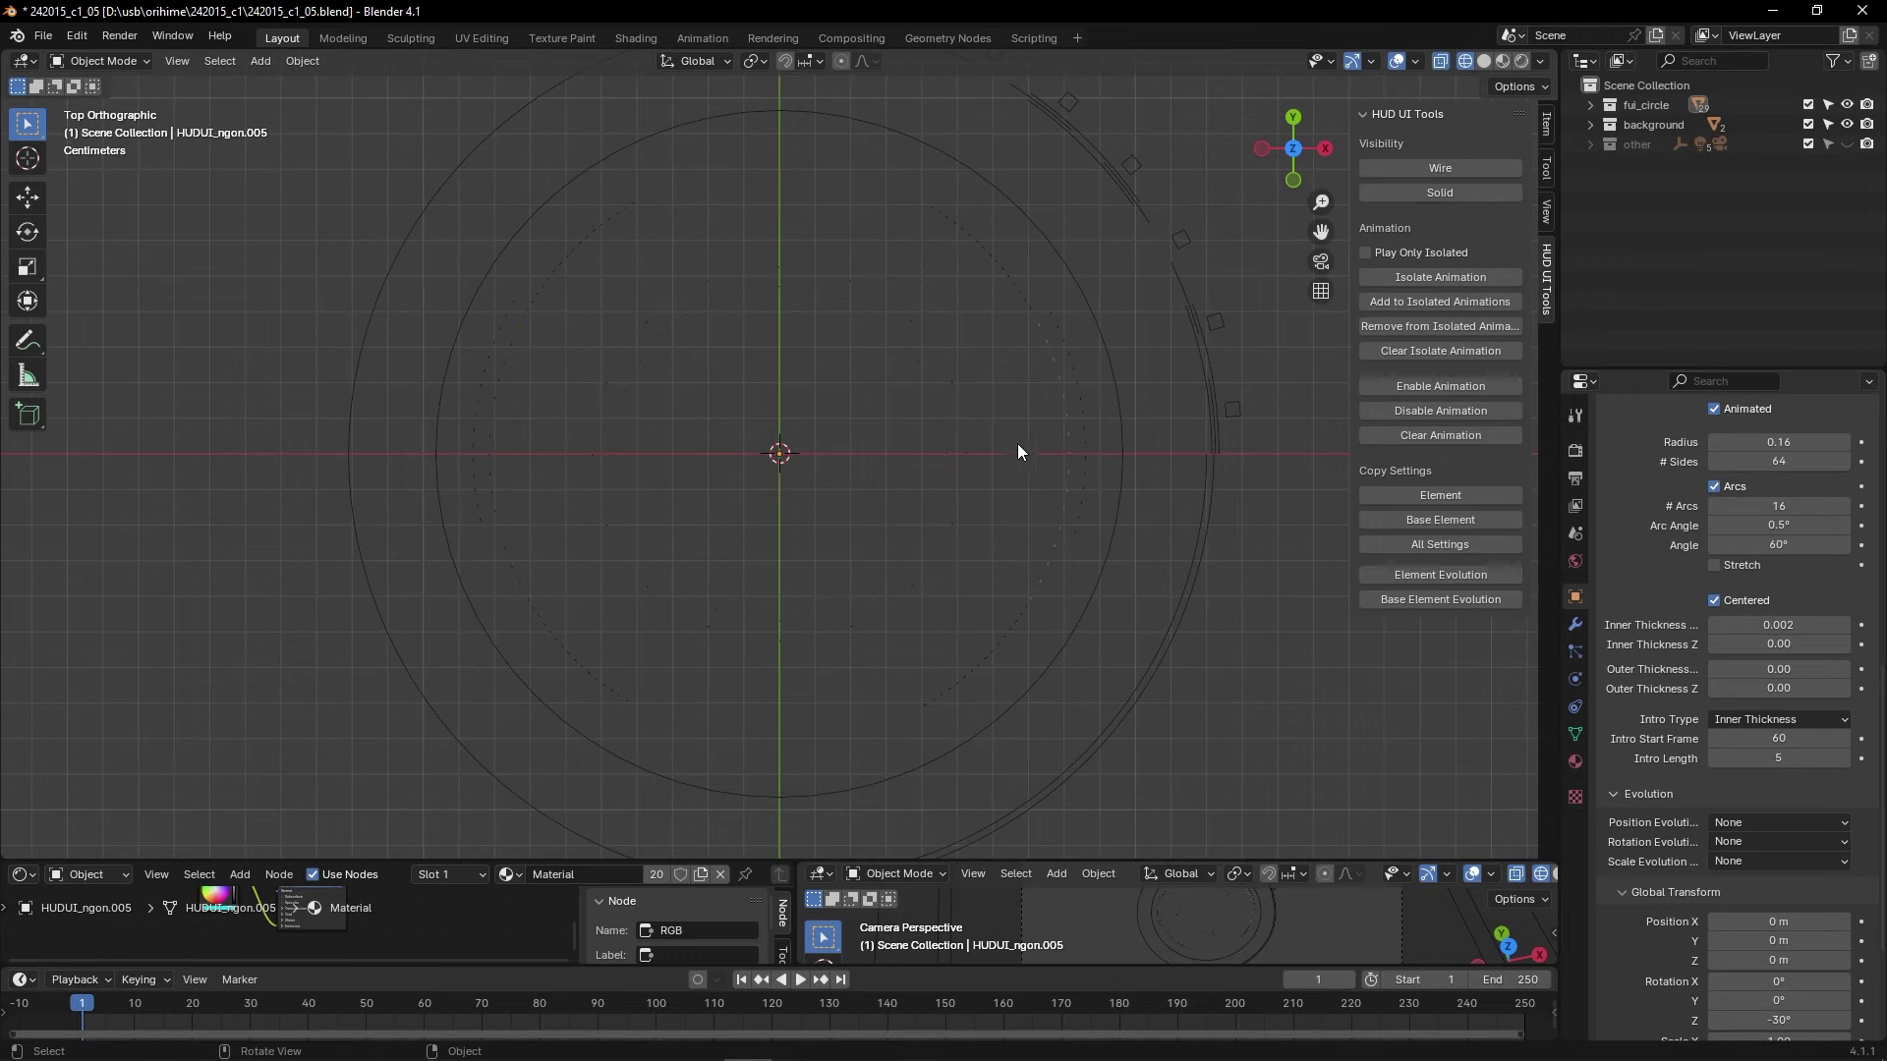
Play the animation from frame 1 to review the tick marks' intros.
left_click(938, 486)
scroll(914, 500, "down", 3)
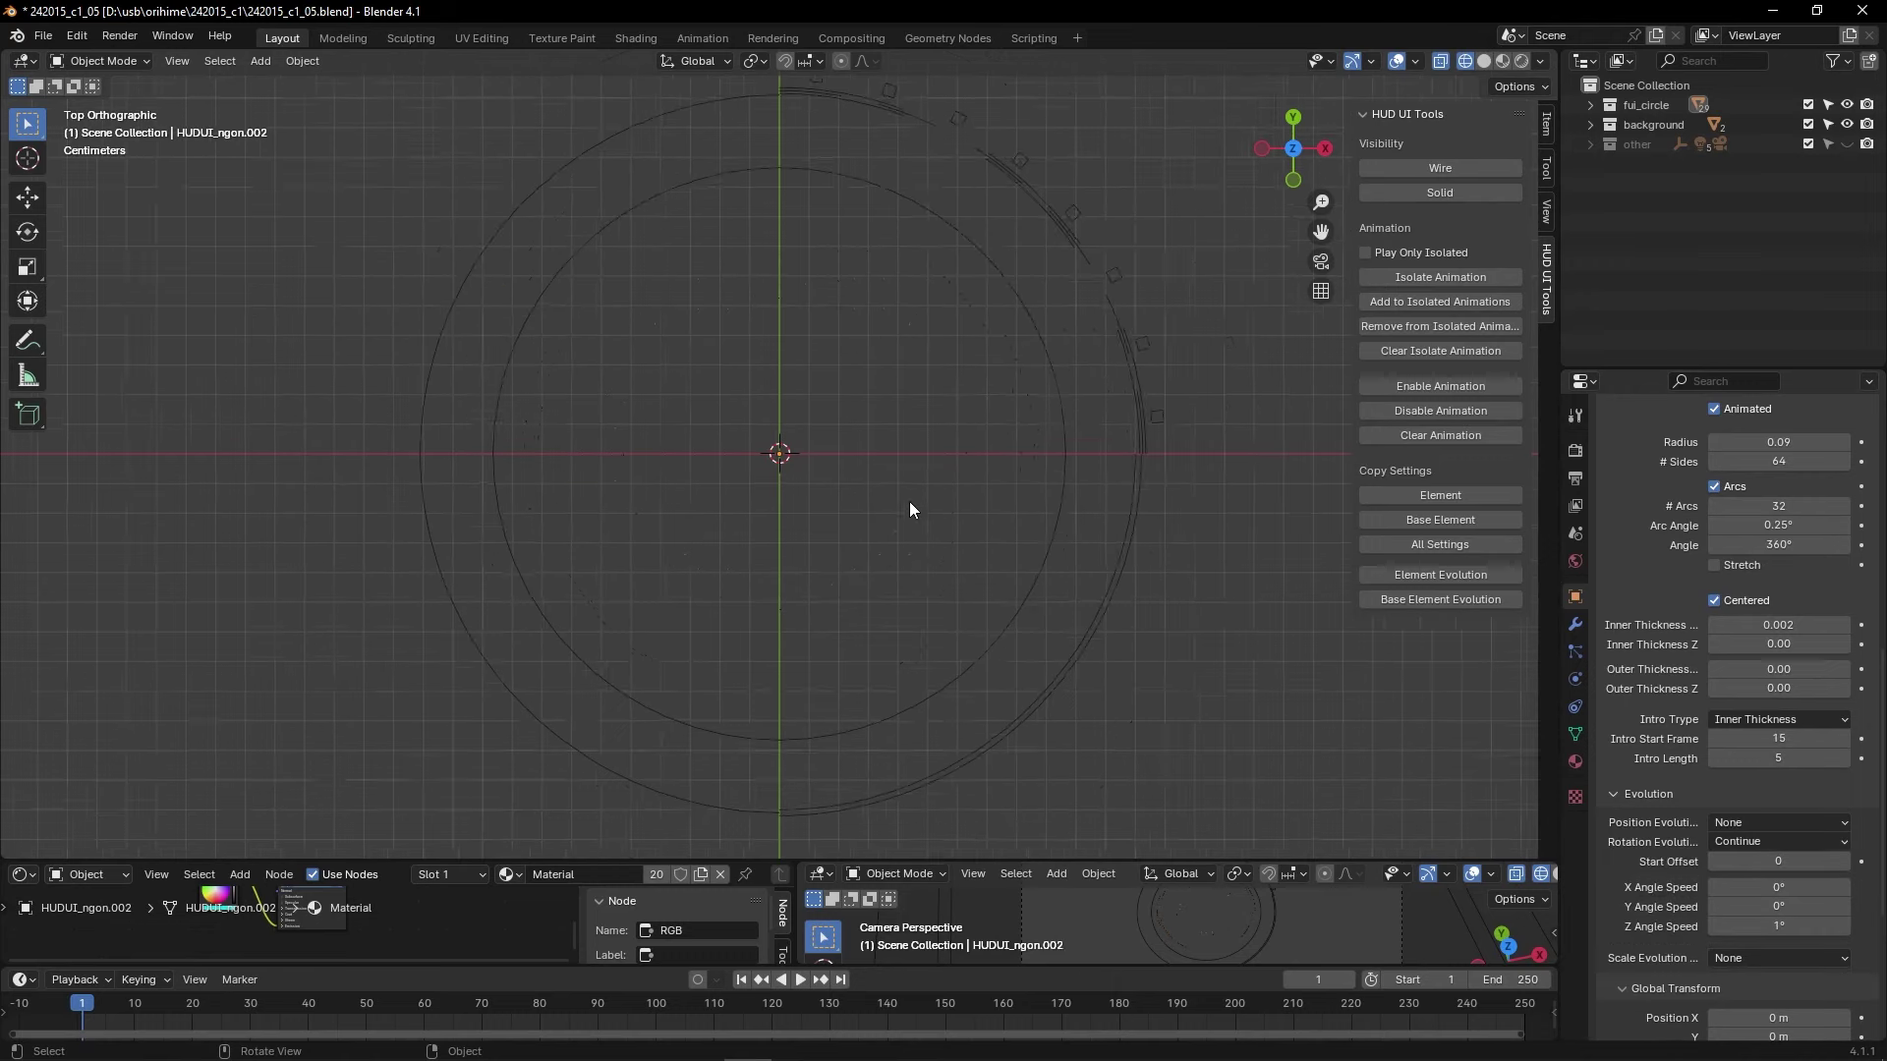
left_click(800, 980)
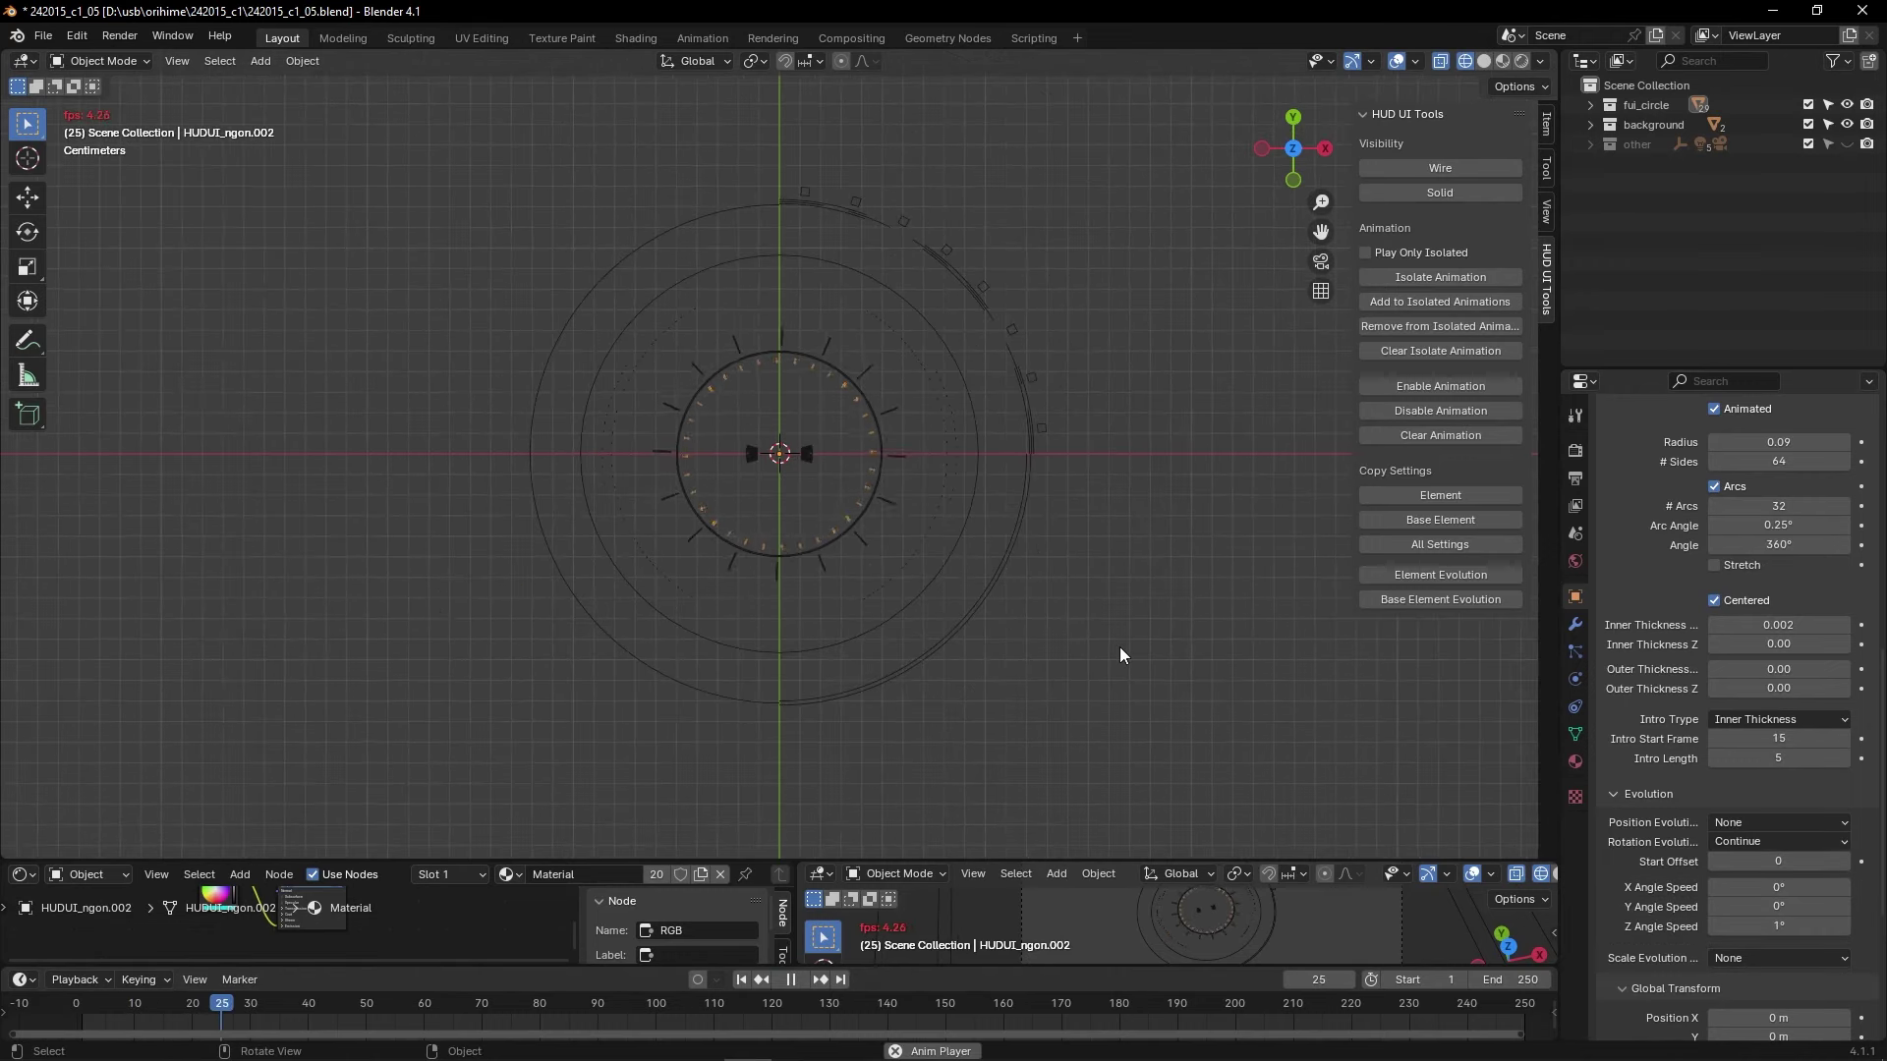